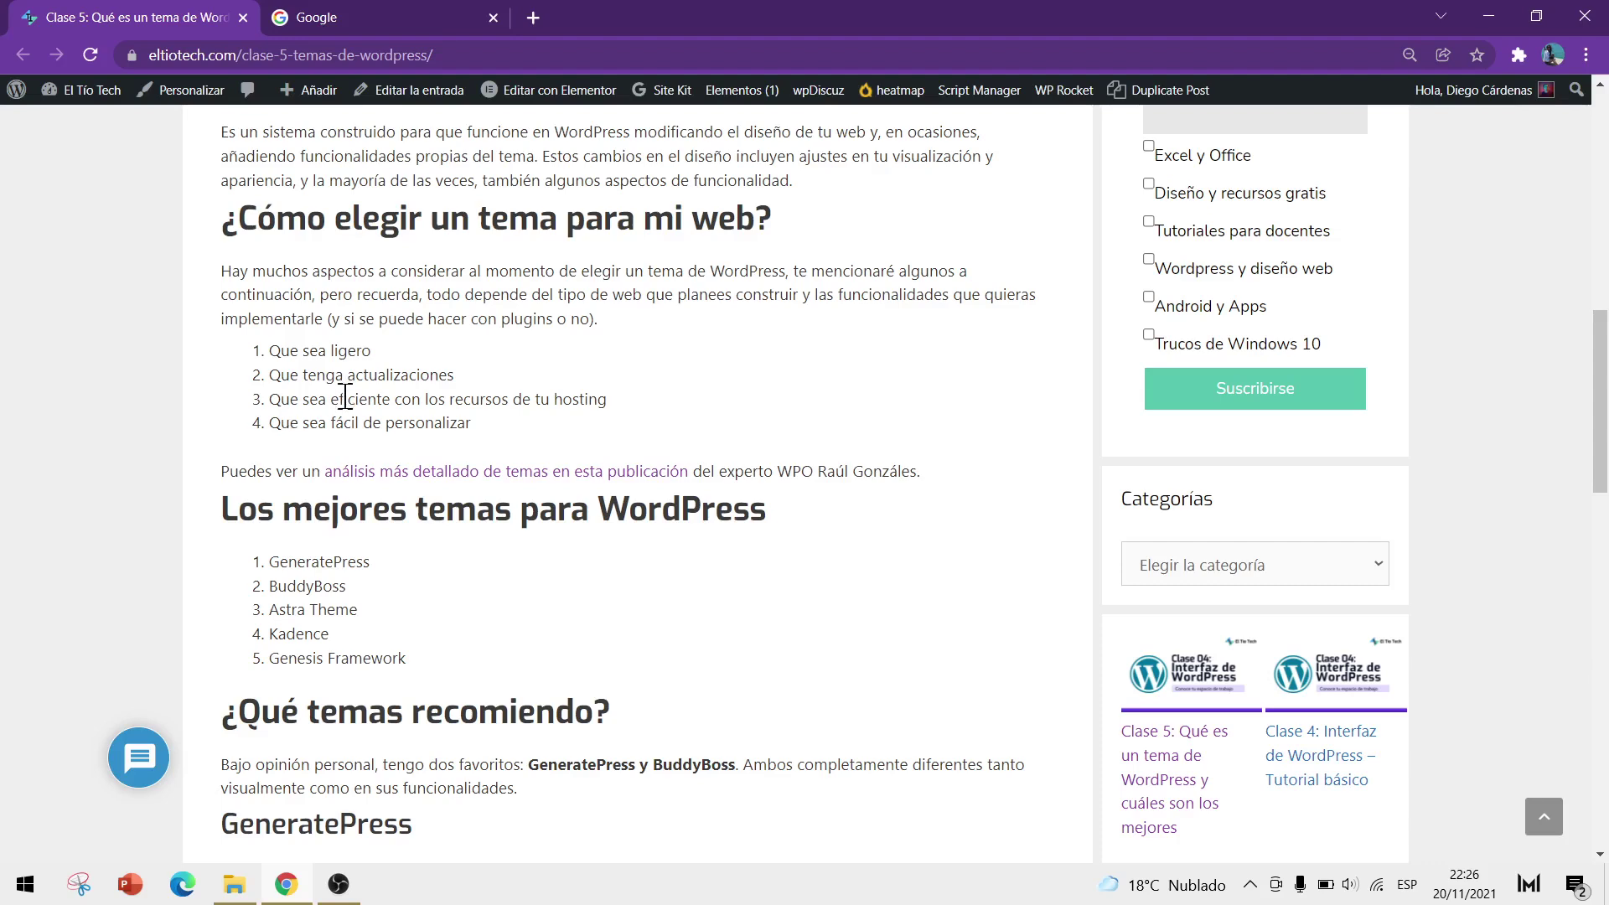
Switch from the El Tío Tech WordPress-themes article to the Google tab
{"action": "left_click", "coordinate": [422, 20]}
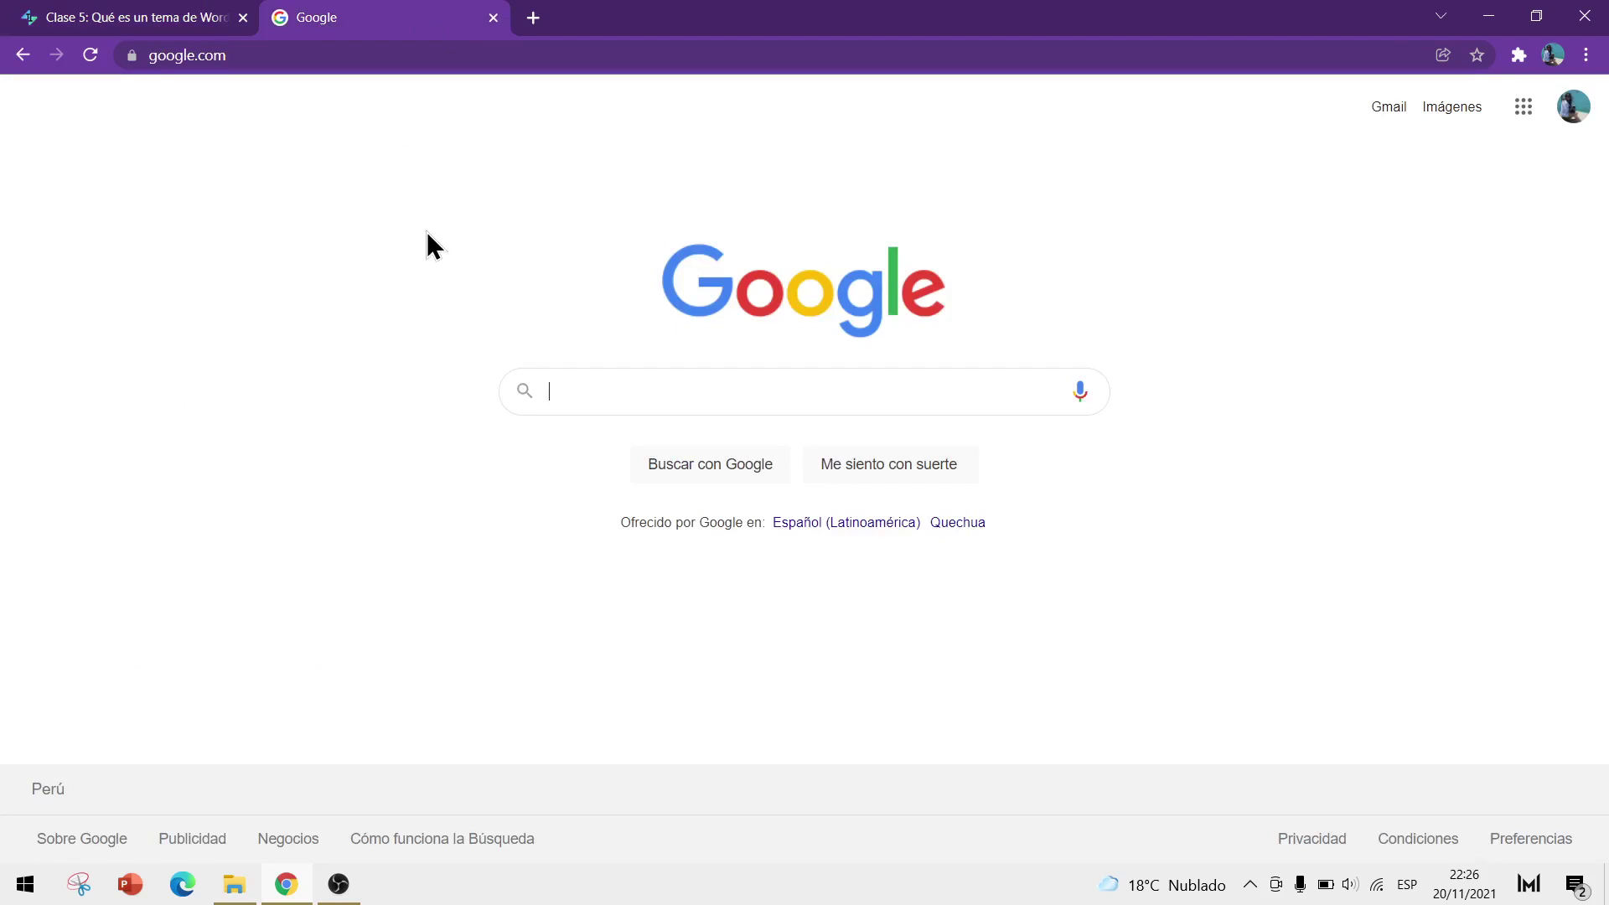
Go to historiasdepelicula.com/wp-admin in the second tab to reach the WordPress login
{"action": "left_click", "coordinate": [333, 55]}
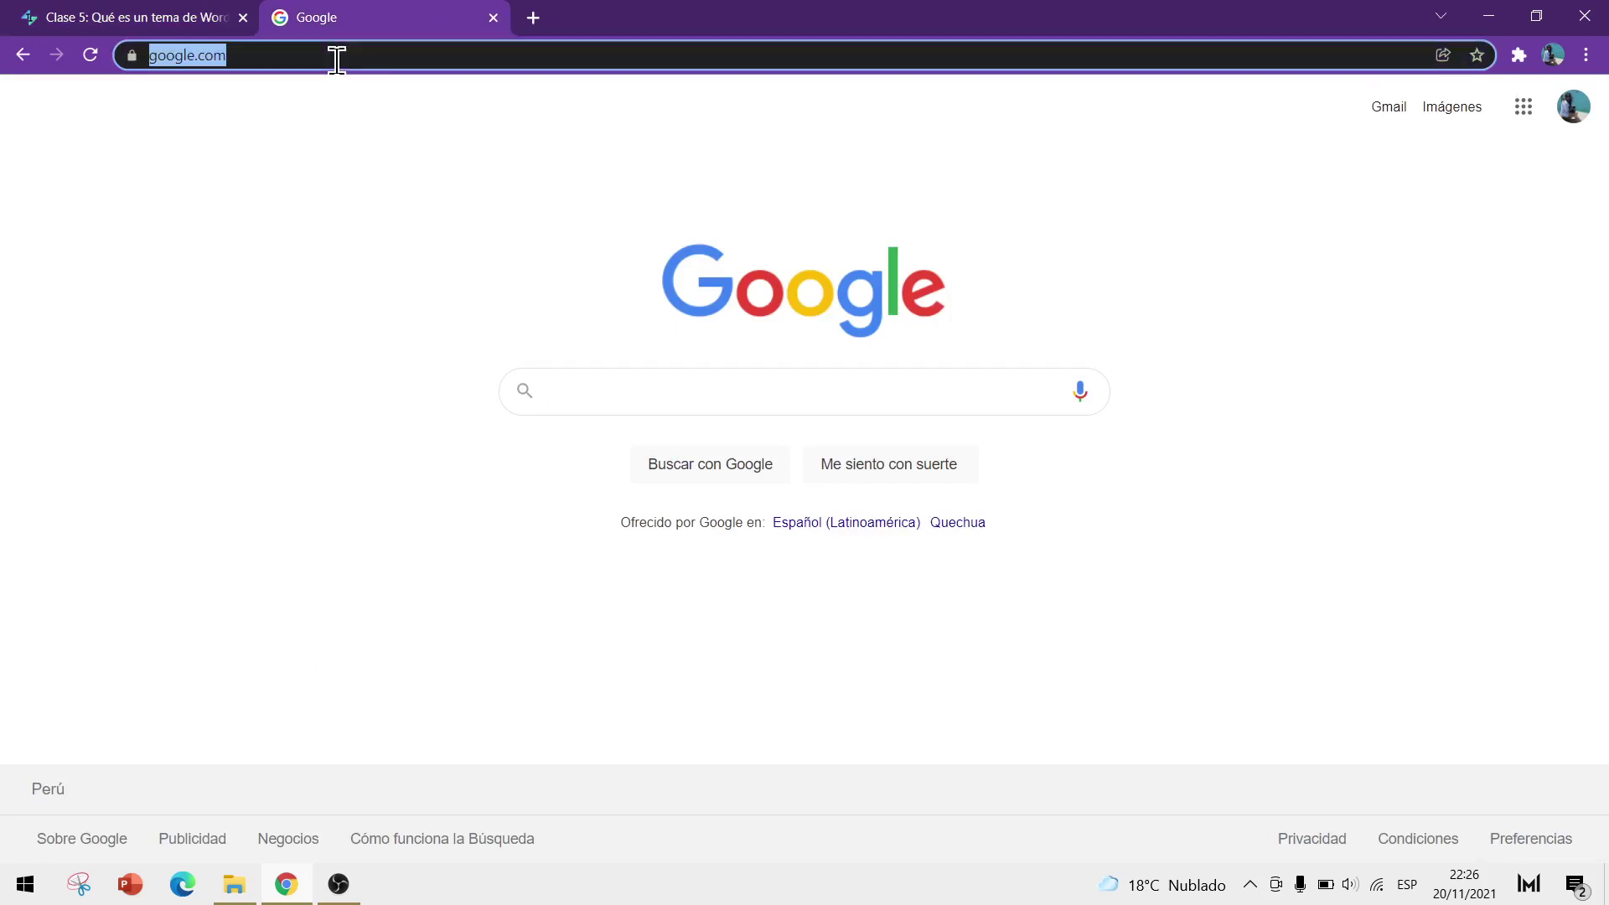
{"action": "type", "text": "historiasdepelicula"}
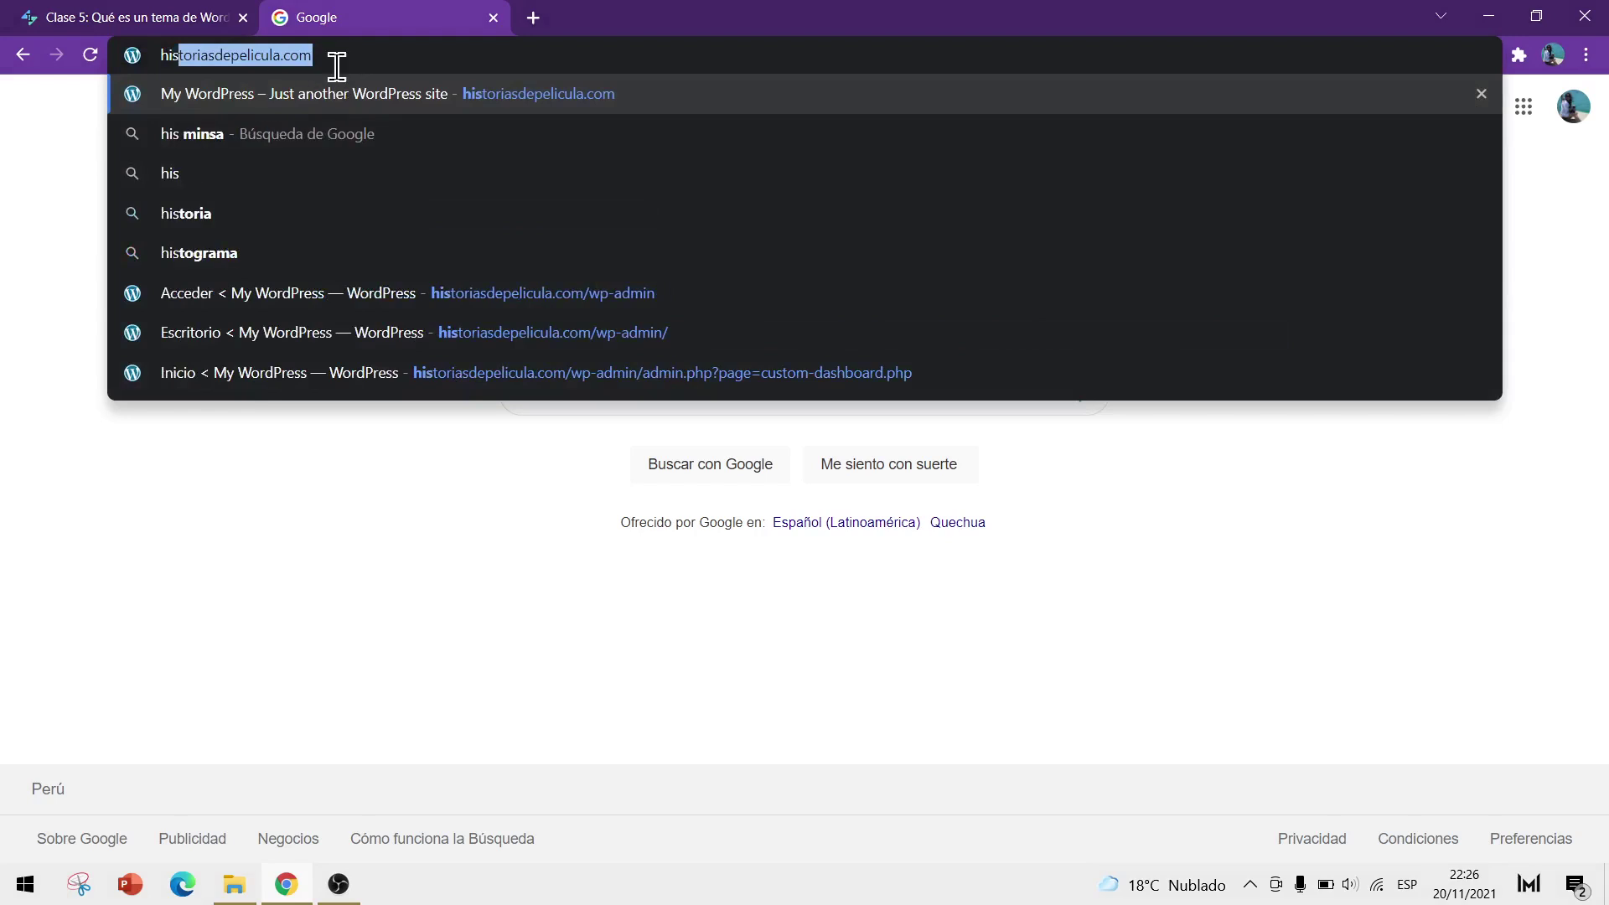
{"action": "key", "text": "Right"}
{"action": "type", "text": "/"}
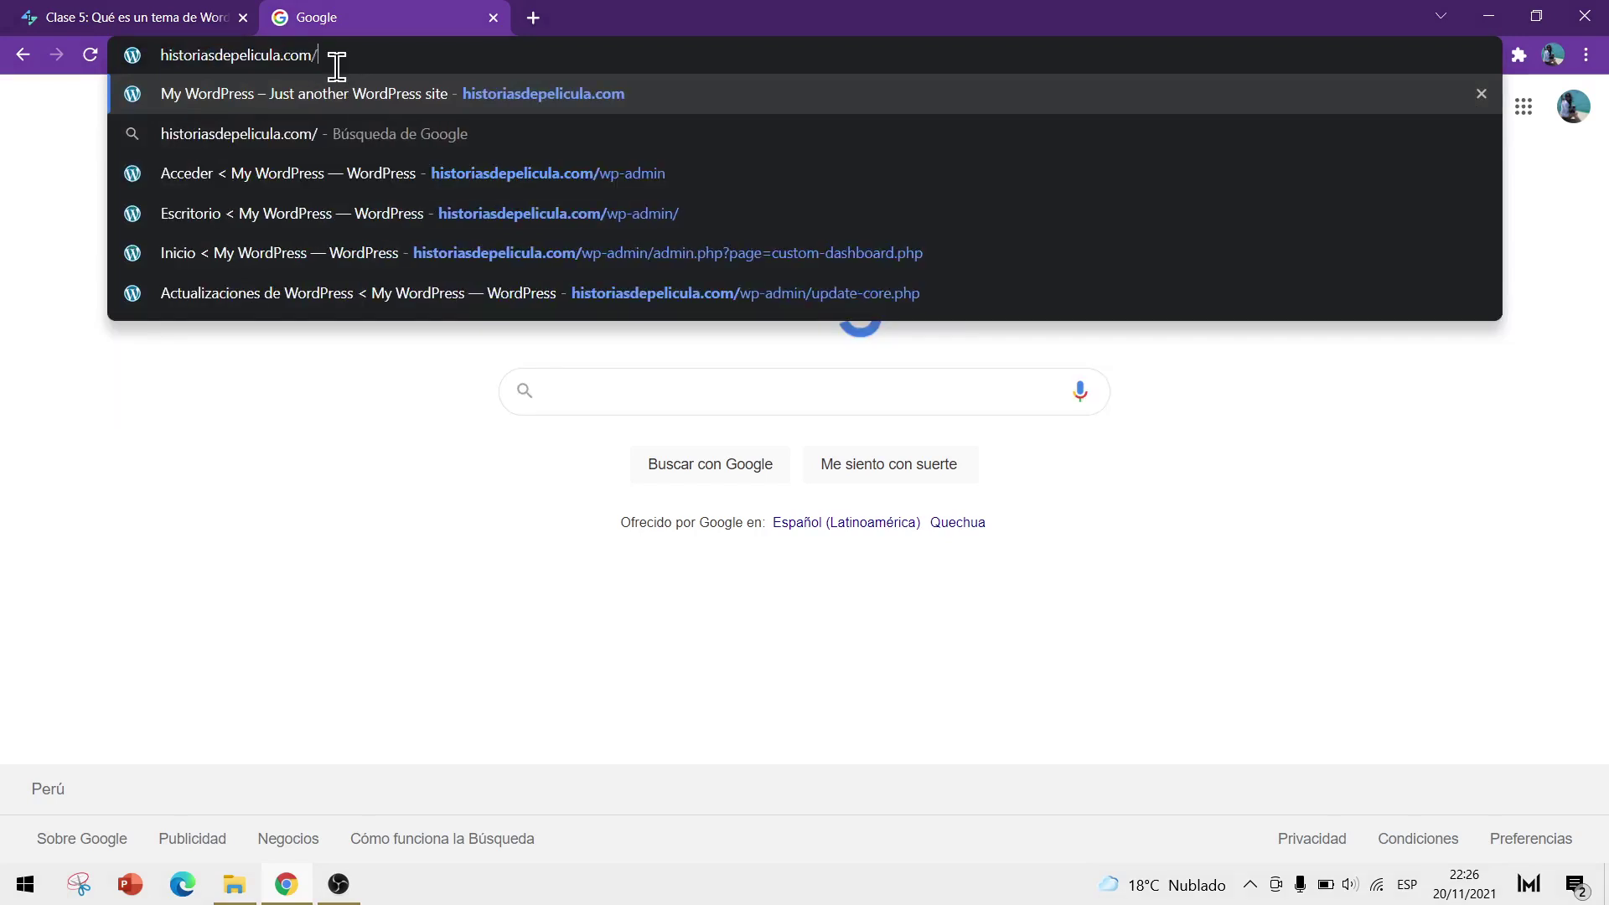
{"action": "type", "text": "wp-ad"}
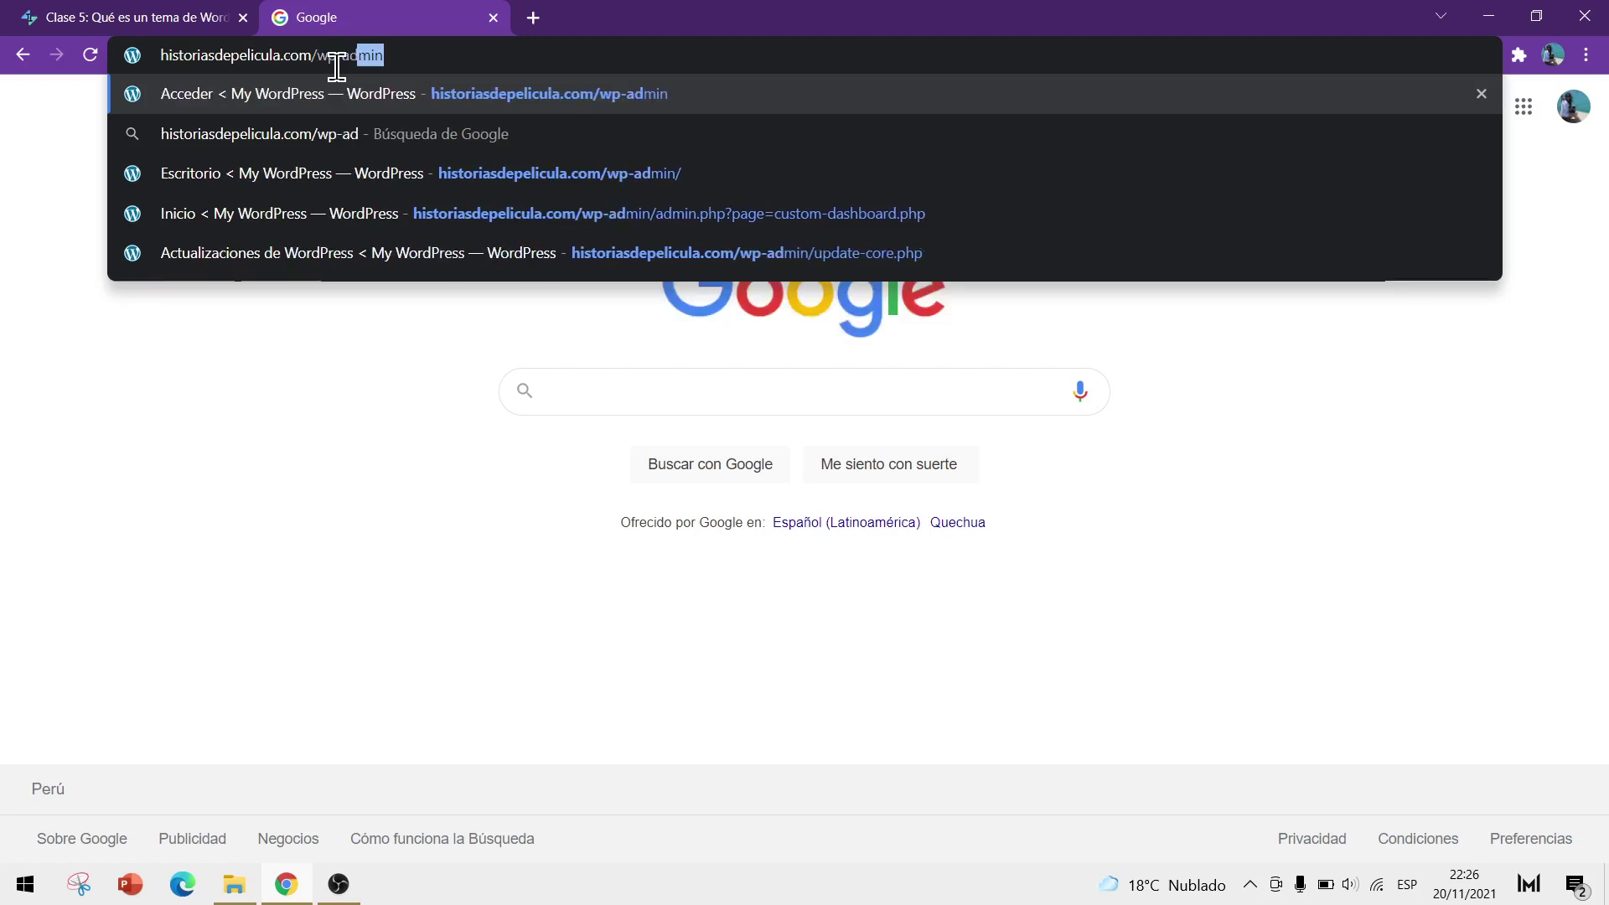
{"action": "key", "text": "Right"}
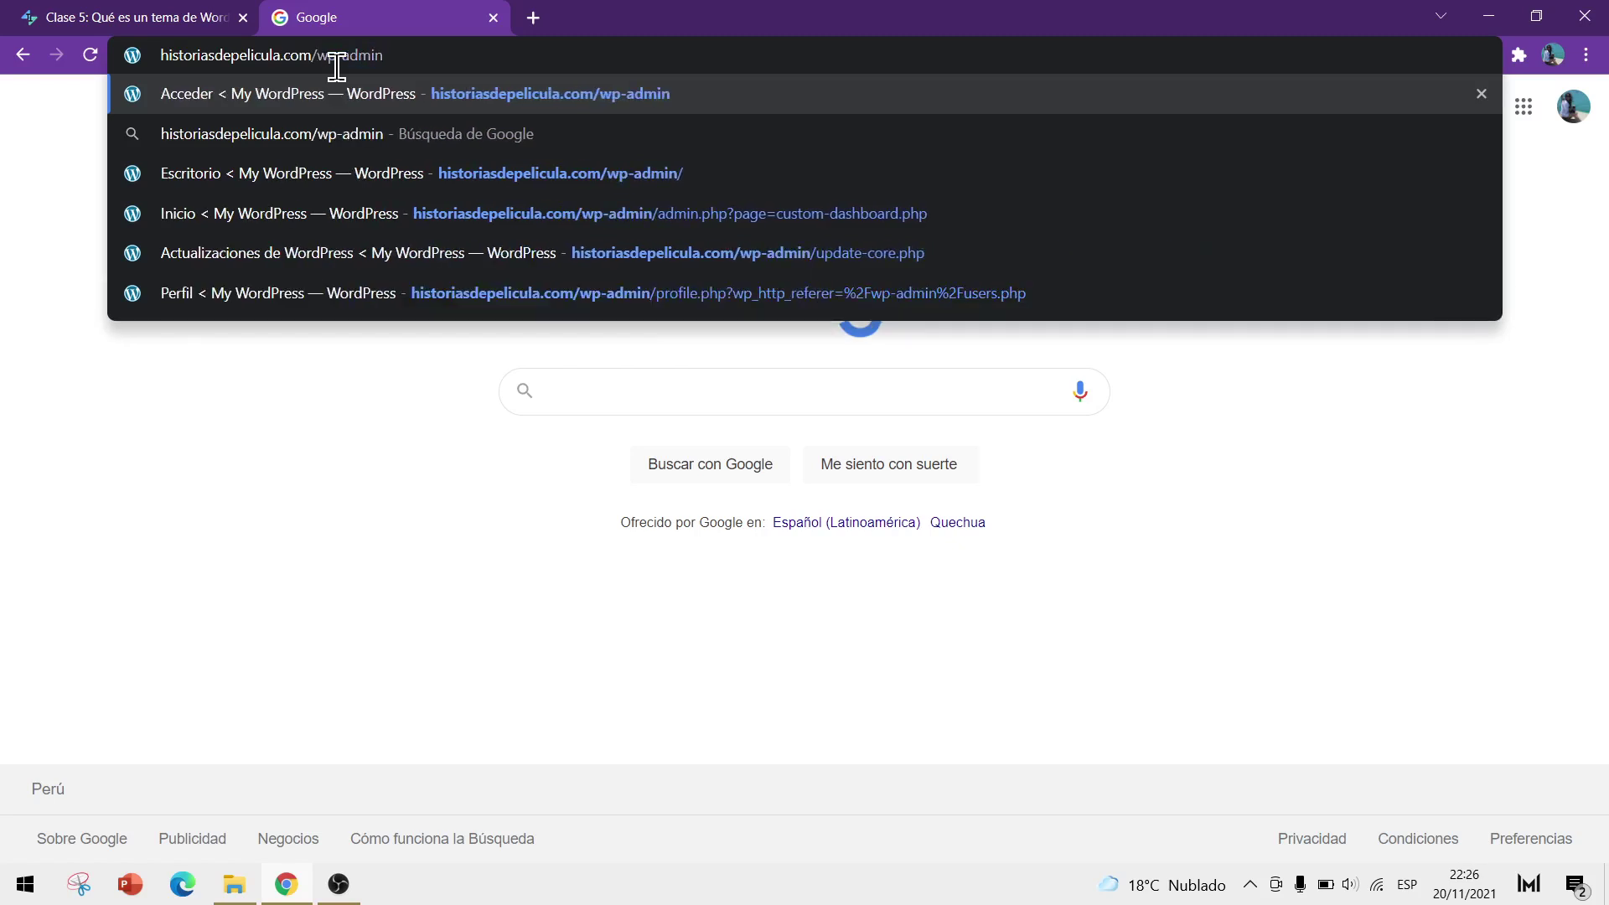
{"action": "key", "text": "Return"}
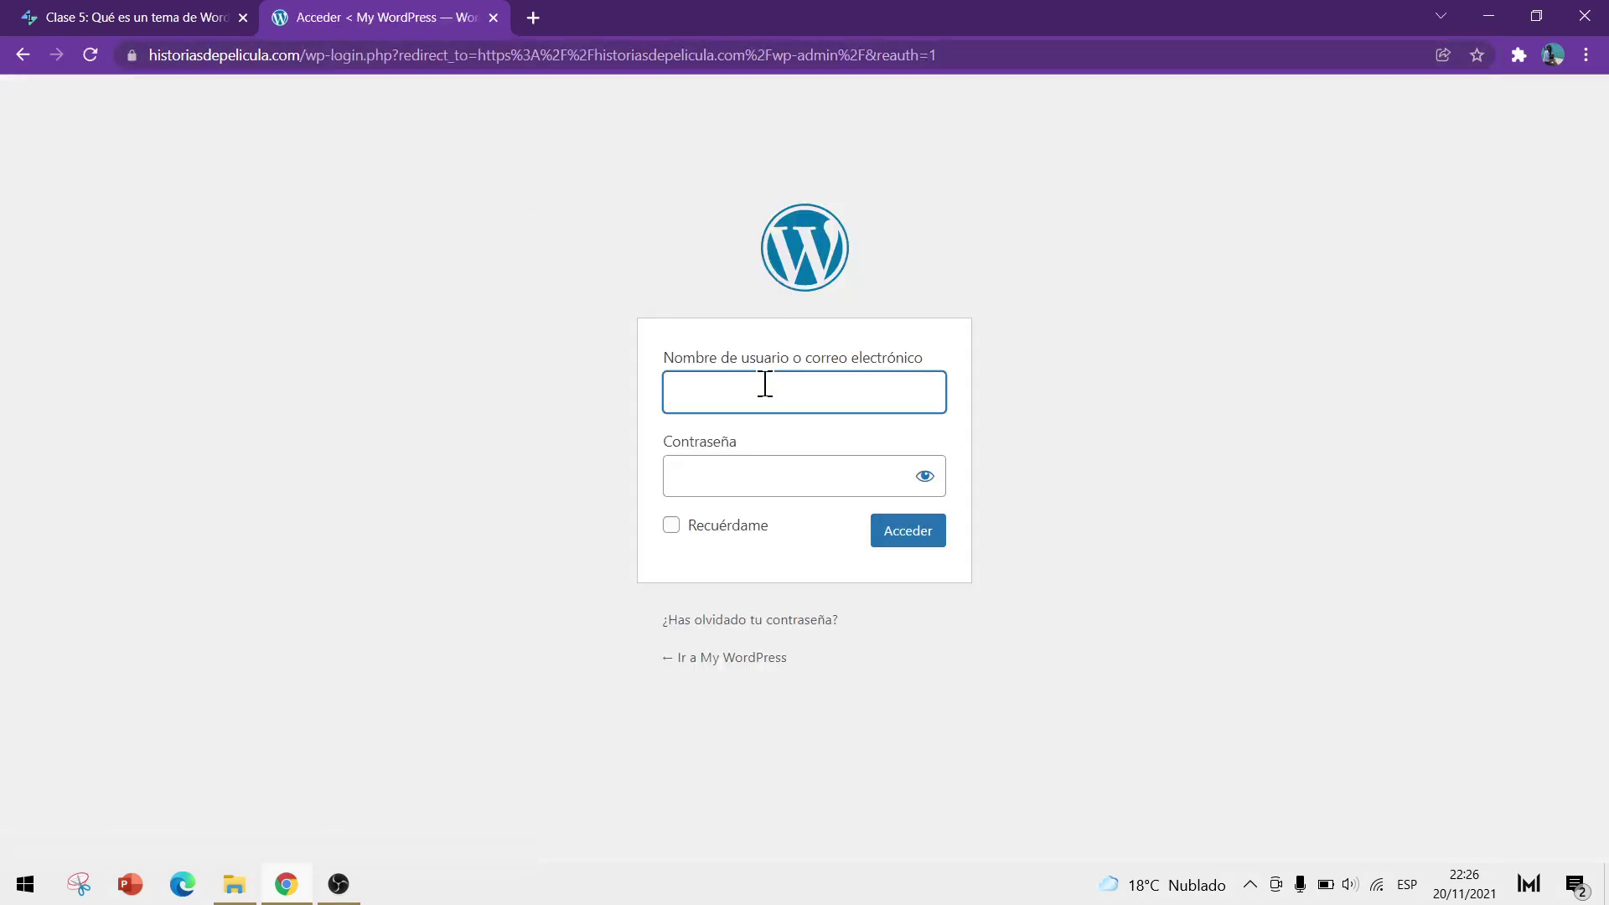
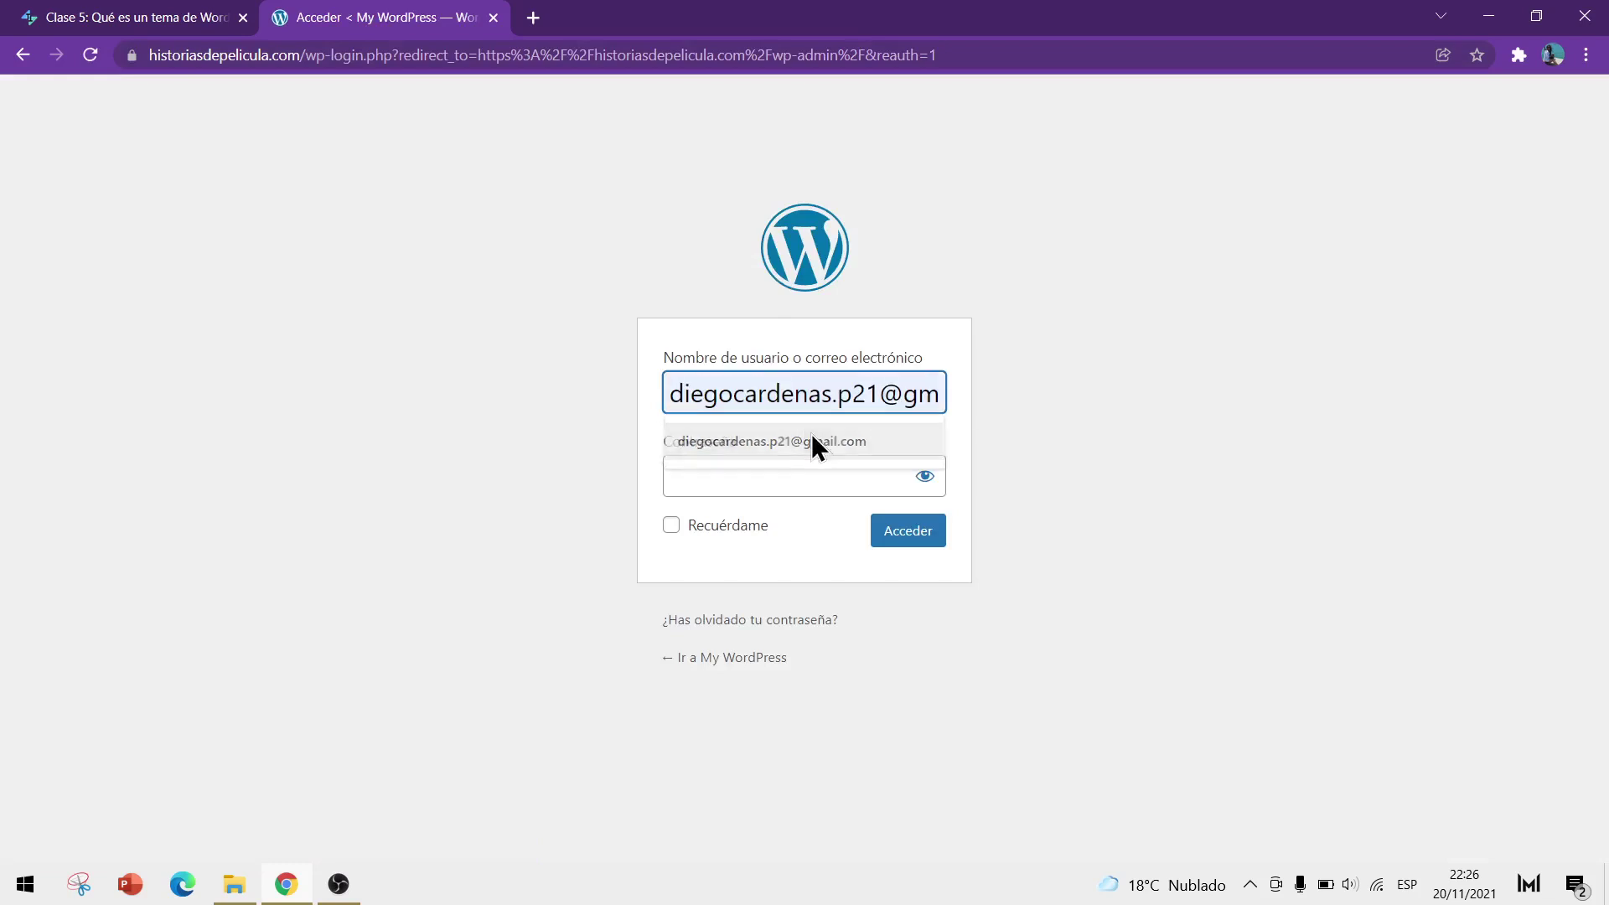
Log in to the WordPress admin with the account's username and password
{"action": "left_click", "coordinate": [812, 434]}
{"action": "left_click", "coordinate": [795, 470]}
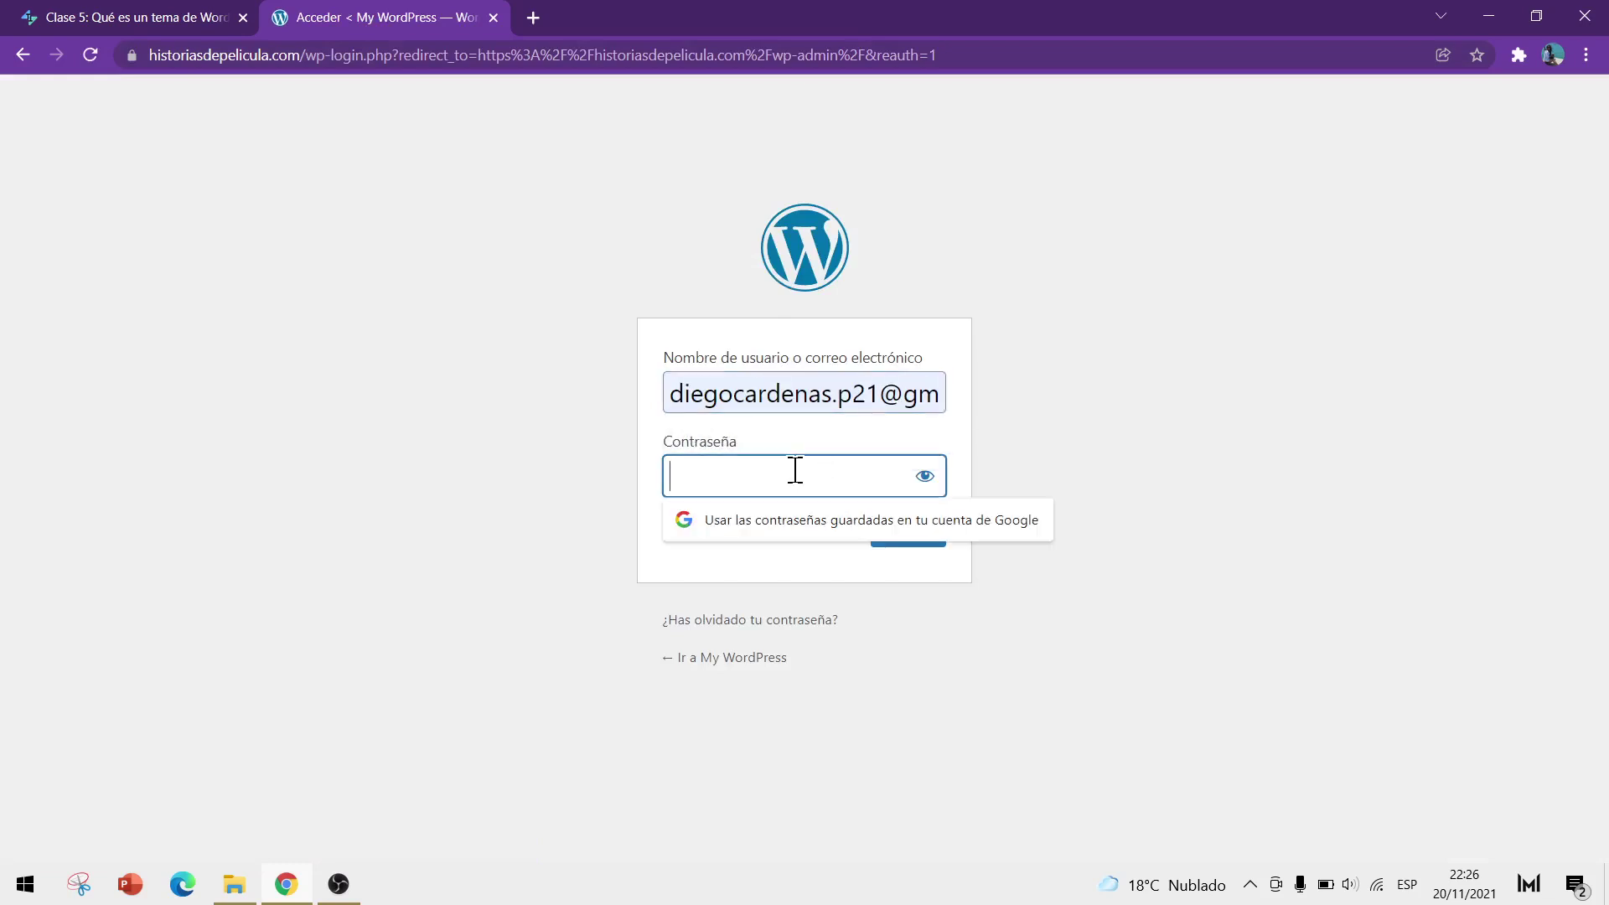
{"action": "key", "text": "ctrl+v"}
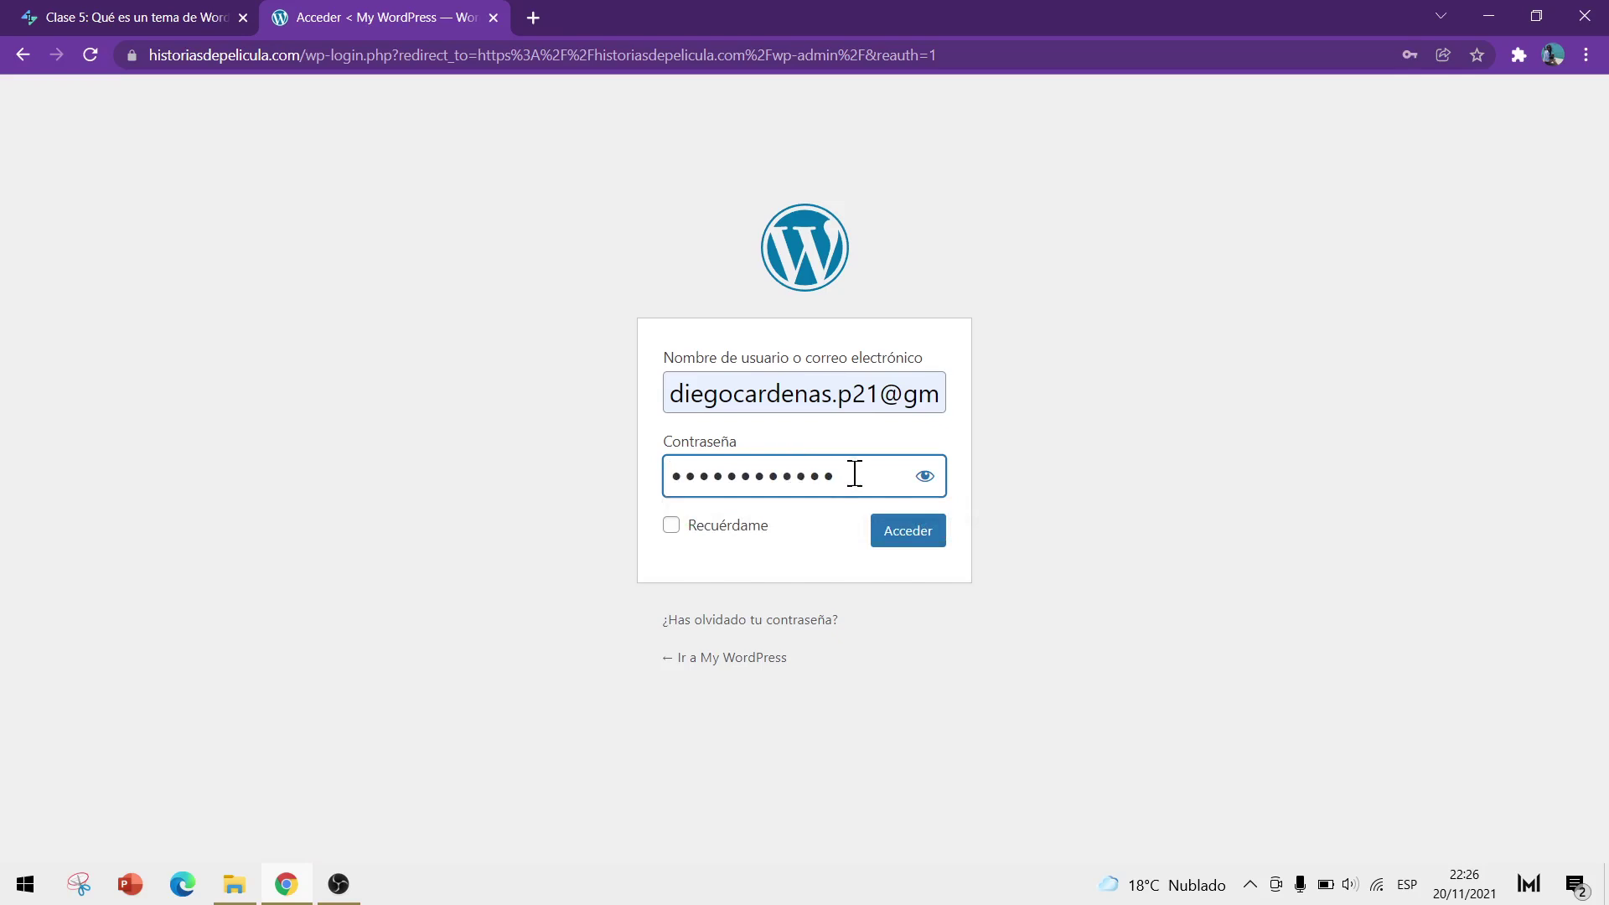
{"action": "left_click", "coordinate": [905, 533]}
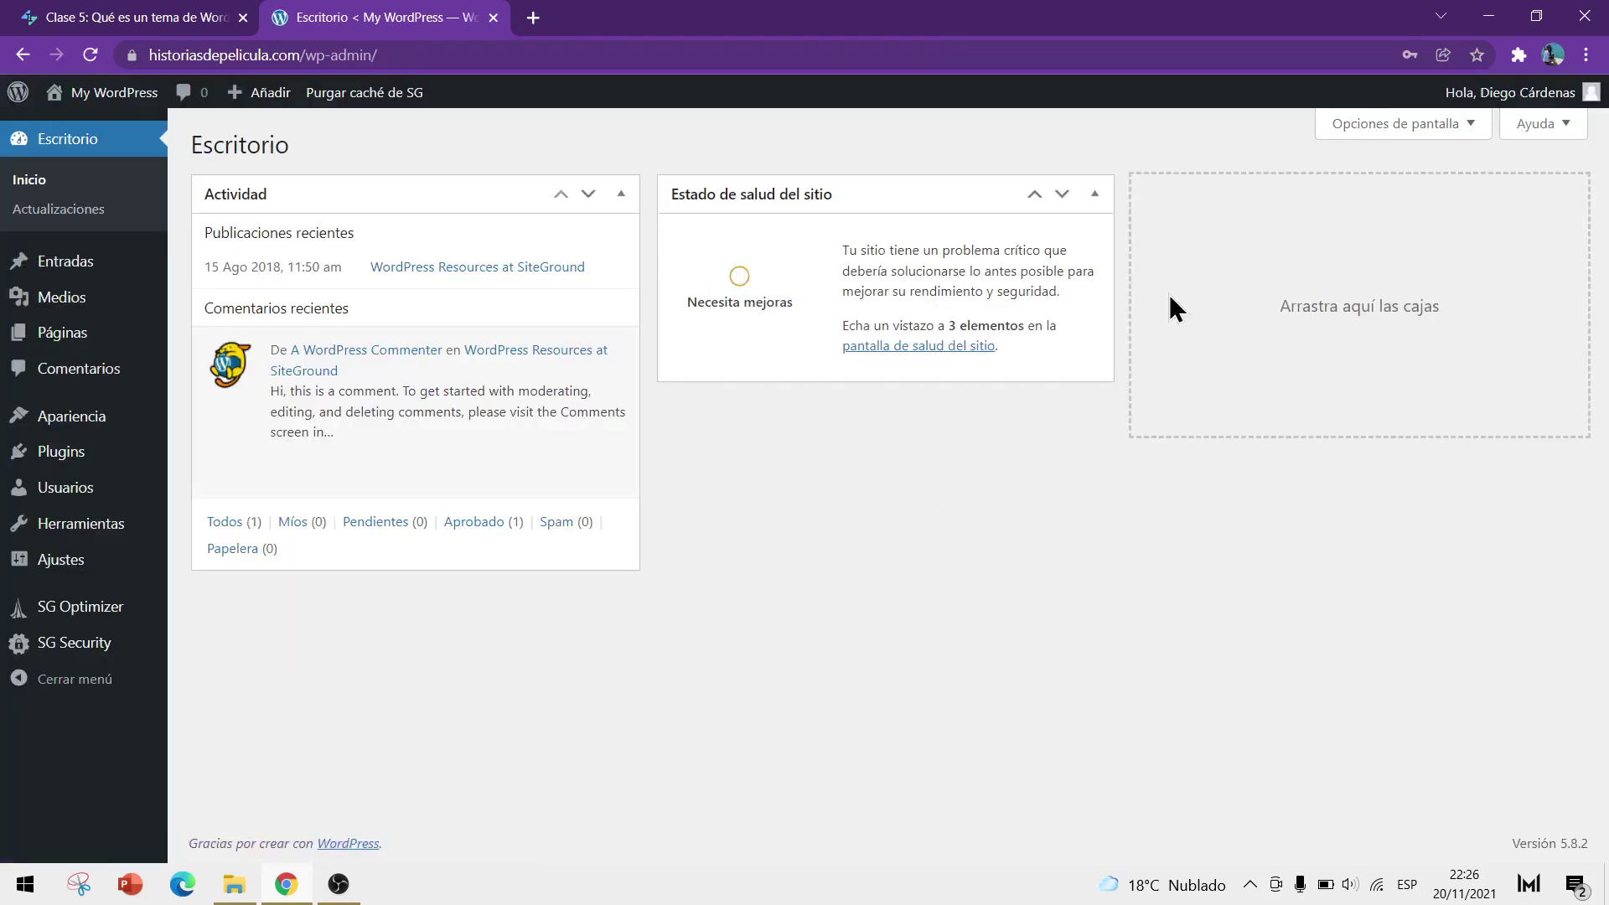
Save the login password in Chrome via the key icon's Guardar option
{"action": "left_click", "coordinate": [1411, 55]}
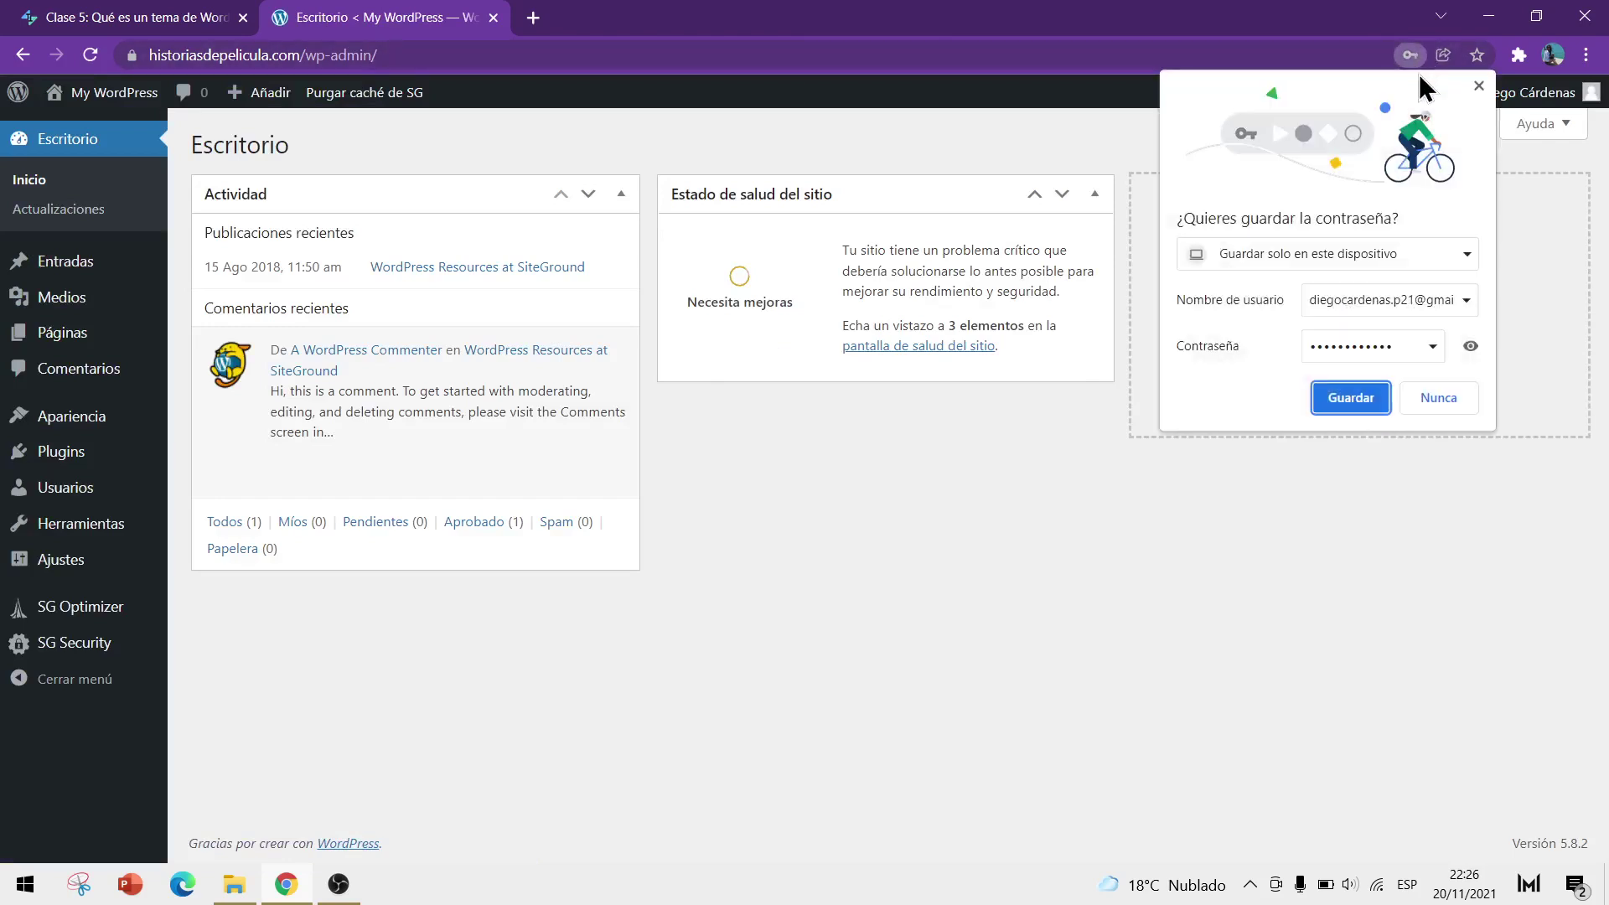
{"action": "left_click", "coordinate": [1352, 398]}
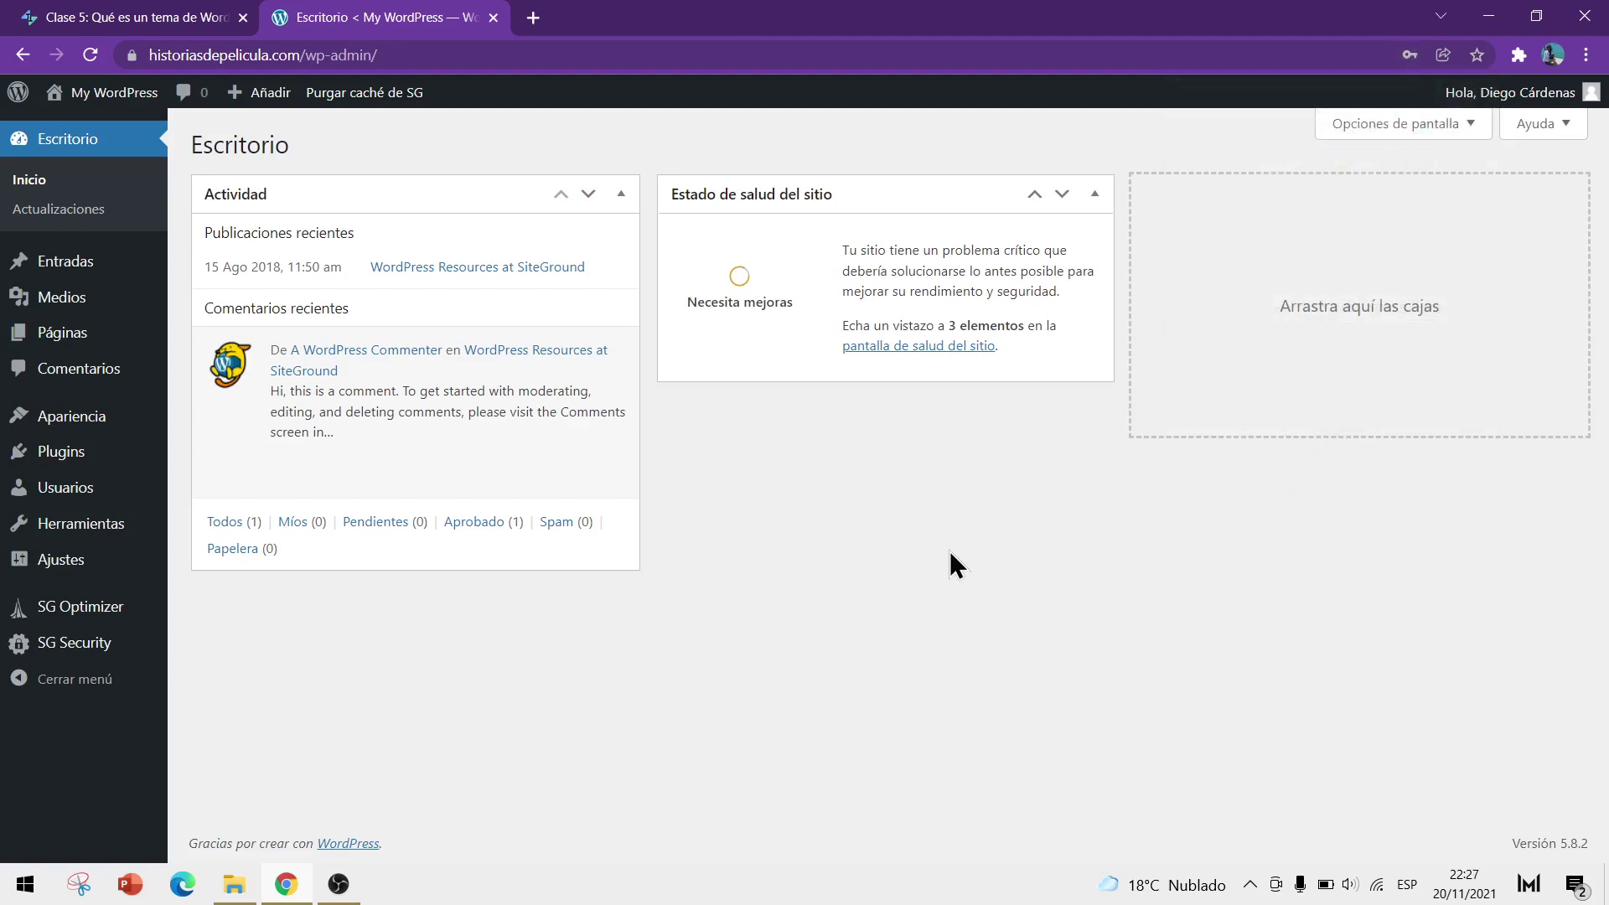
{"action": "mouse_move", "coordinate": [104, 435]}
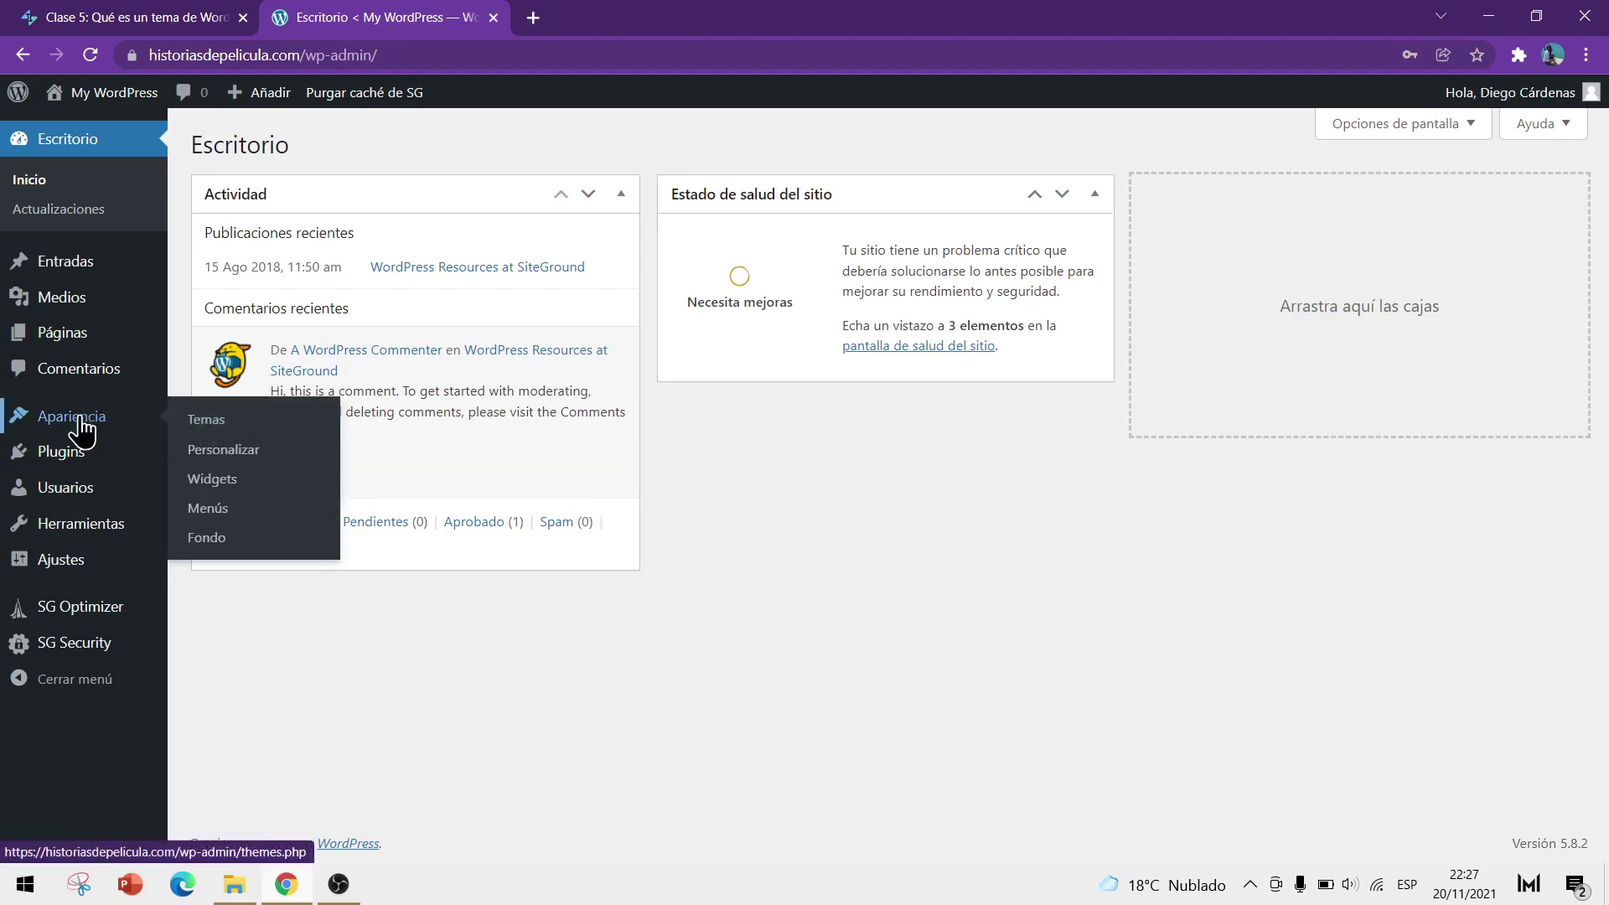
Open Apariencia > Temas and show the Twenty Twenty theme's details
{"action": "left_click", "coordinate": [246, 419]}
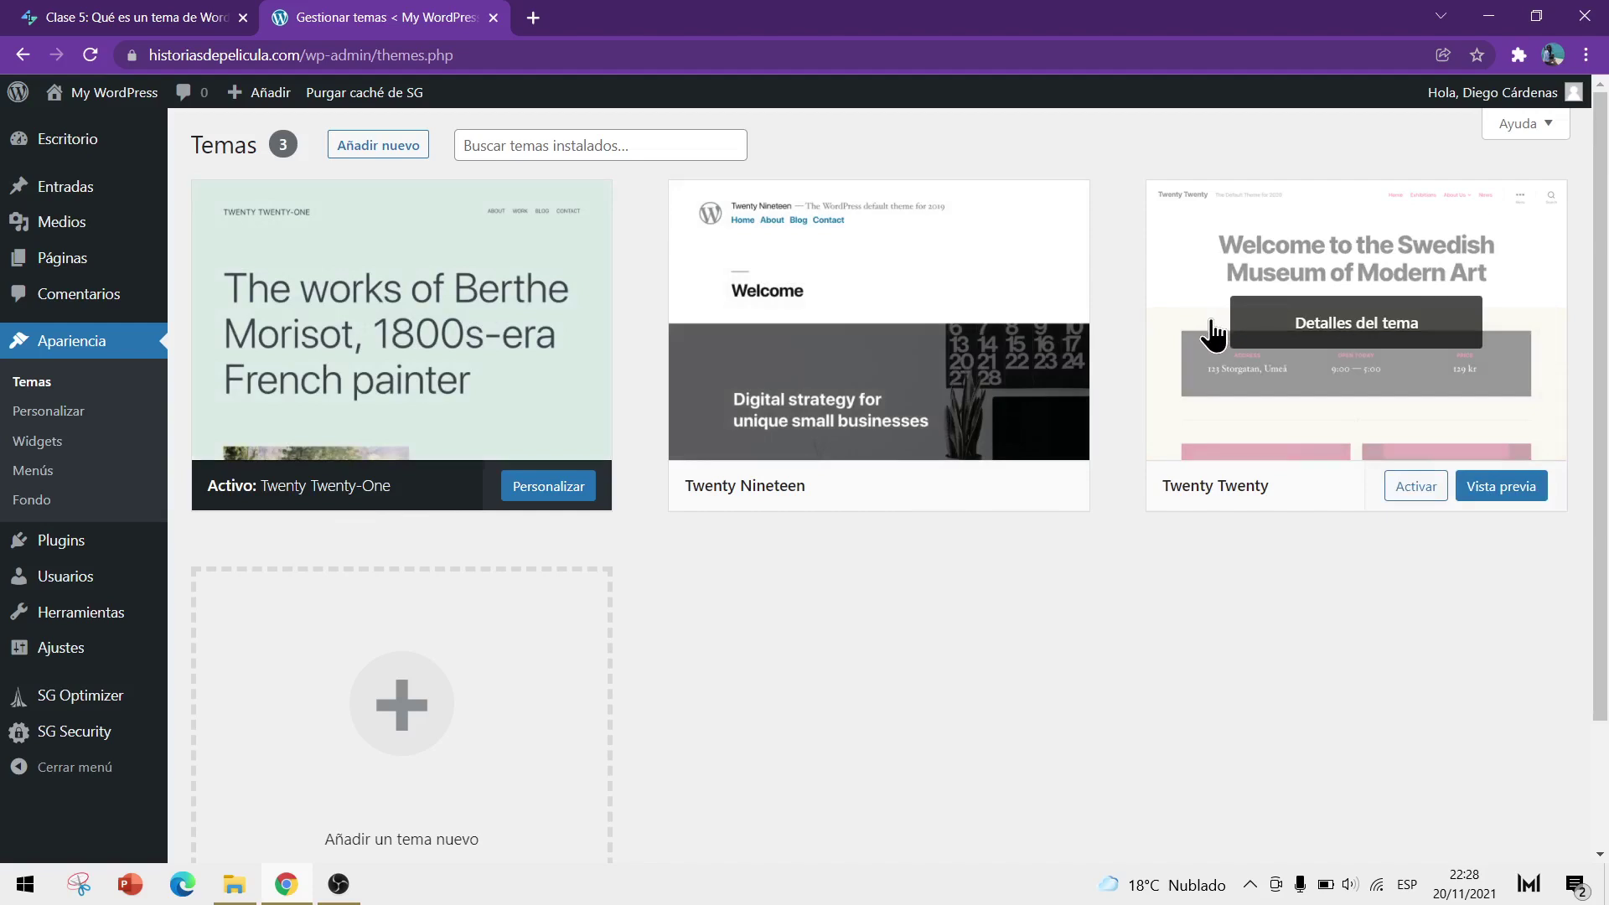
{"action": "left_click", "coordinate": [1343, 316]}
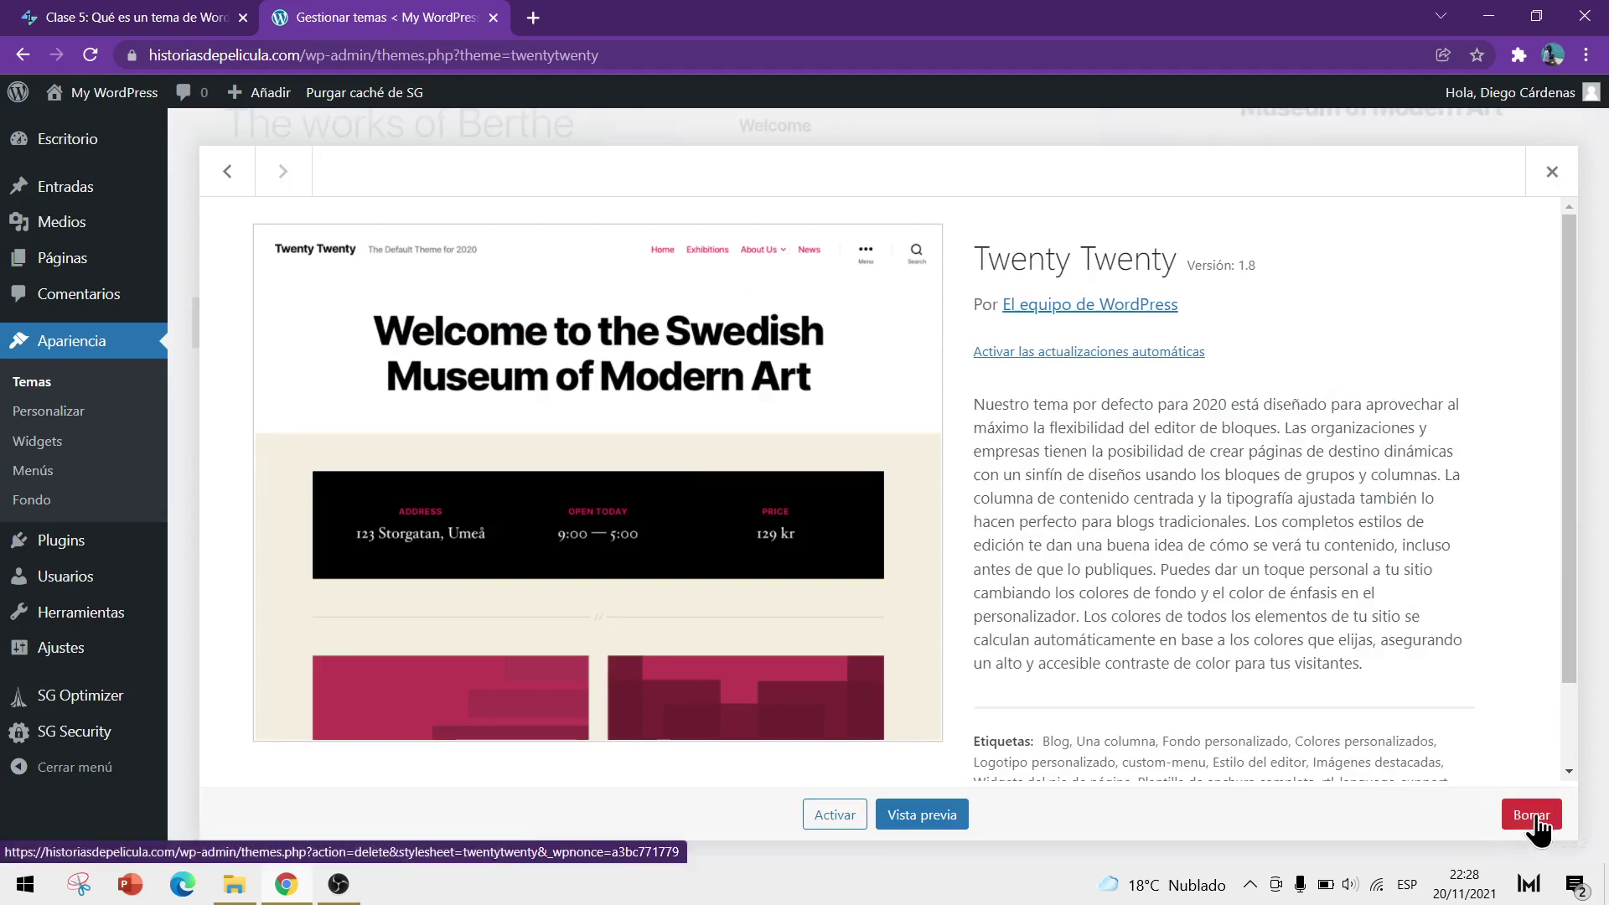
Delete the Twenty Twenty theme, confirming with Aceptar
{"action": "left_click", "coordinate": [1537, 820]}
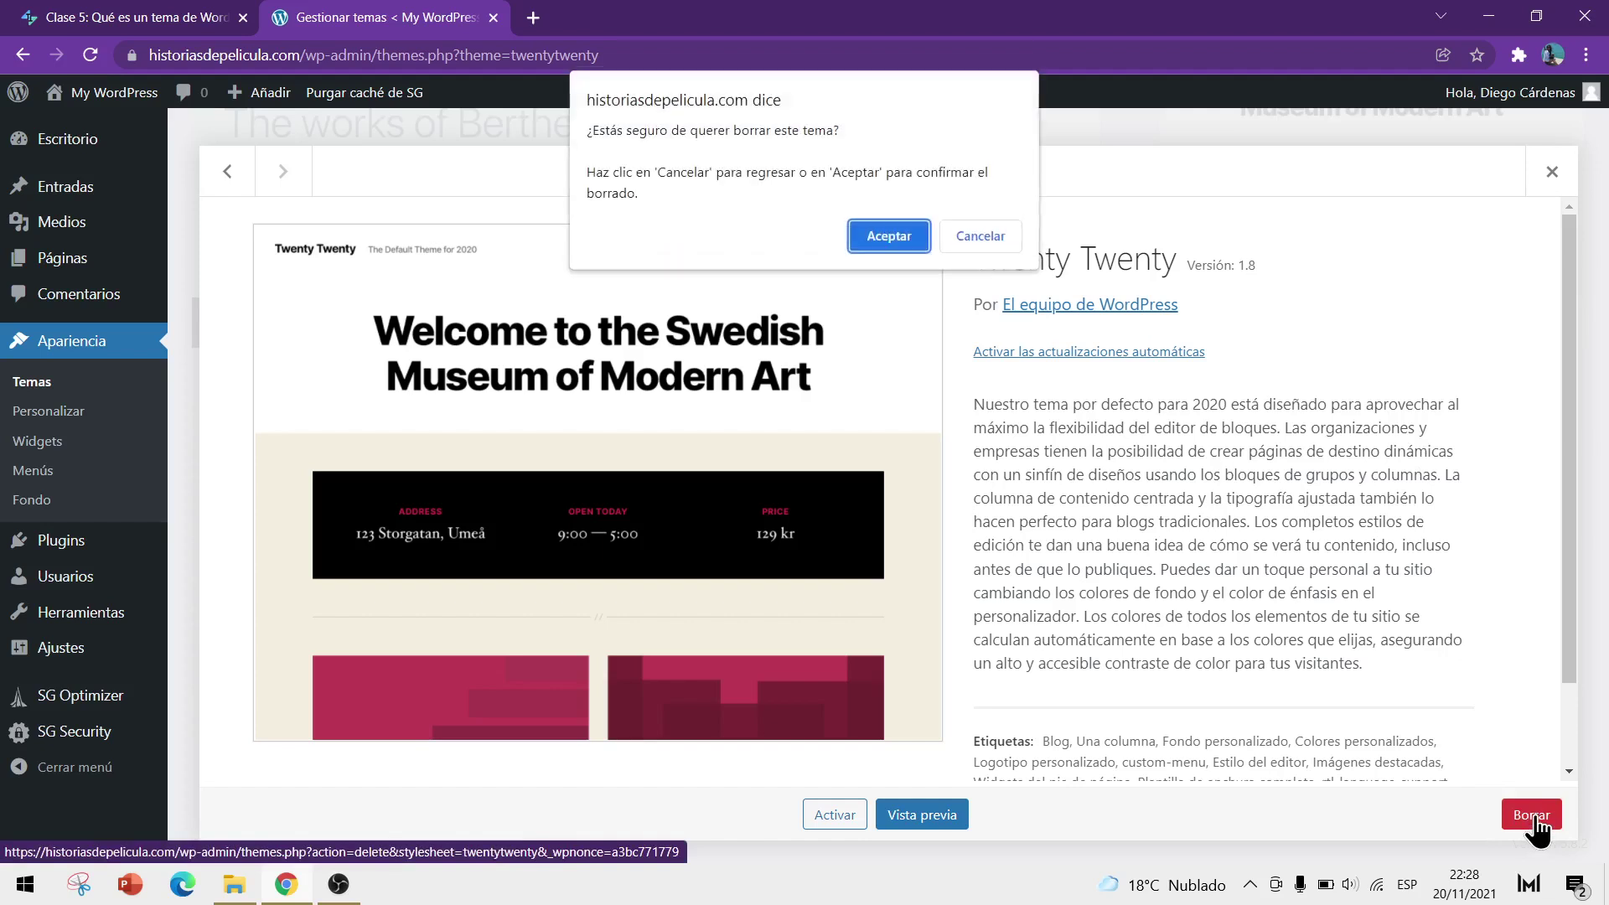
{"action": "left_click", "coordinate": [889, 236]}
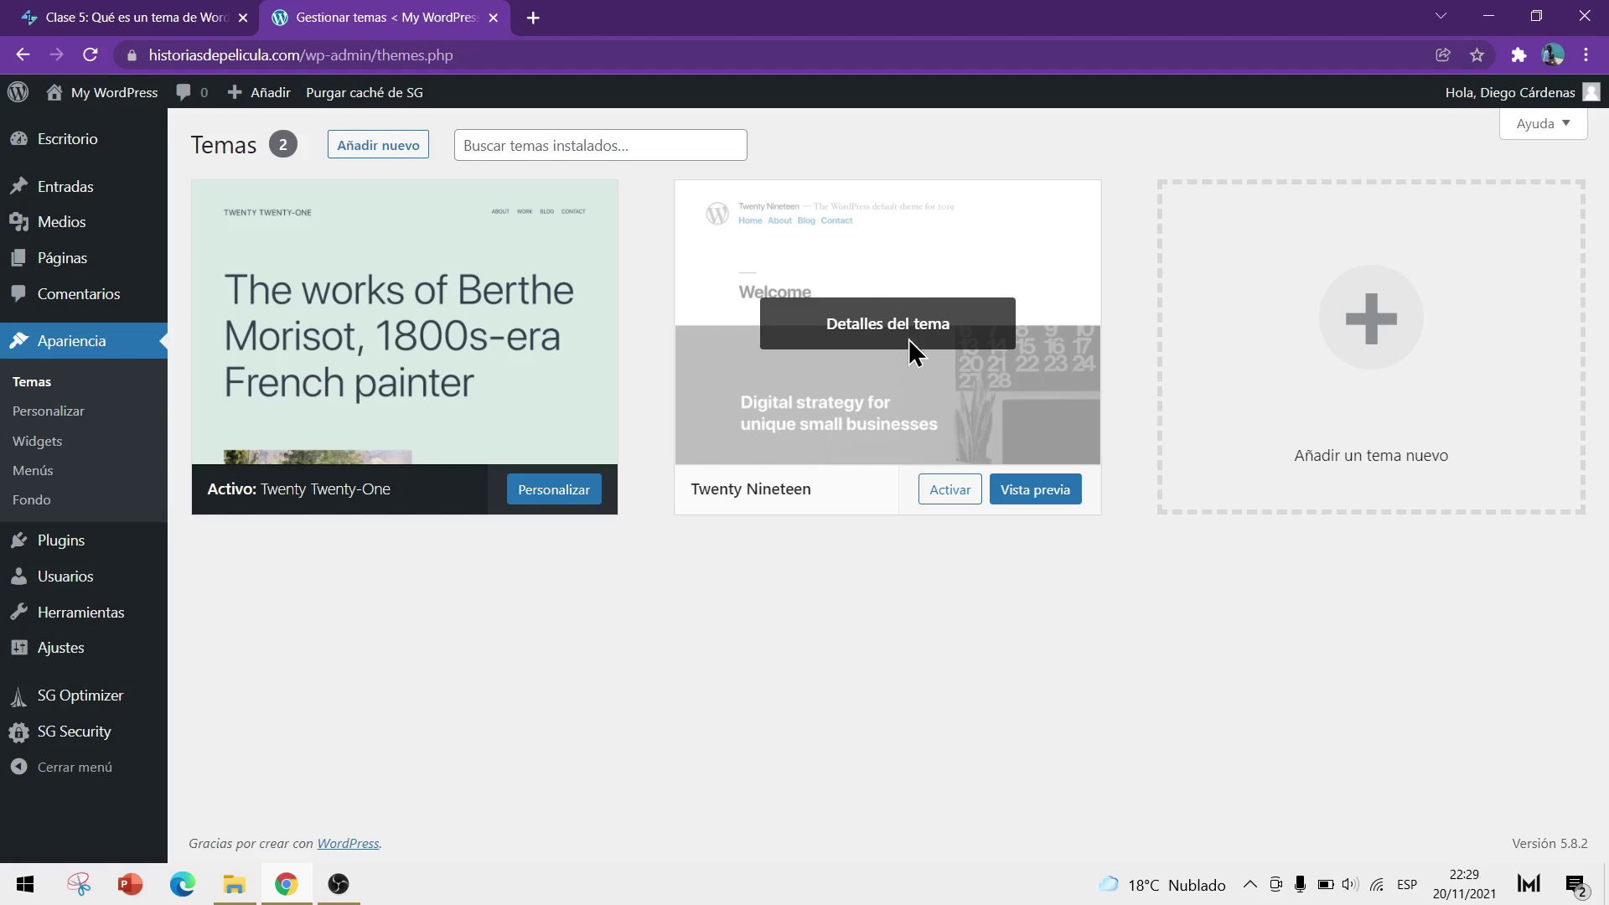
Delete the Twenty Nineteen theme from its details panel
{"action": "left_click", "coordinate": [924, 323]}
{"action": "left_click", "coordinate": [1529, 817]}
{"action": "left_click", "coordinate": [874, 237]}
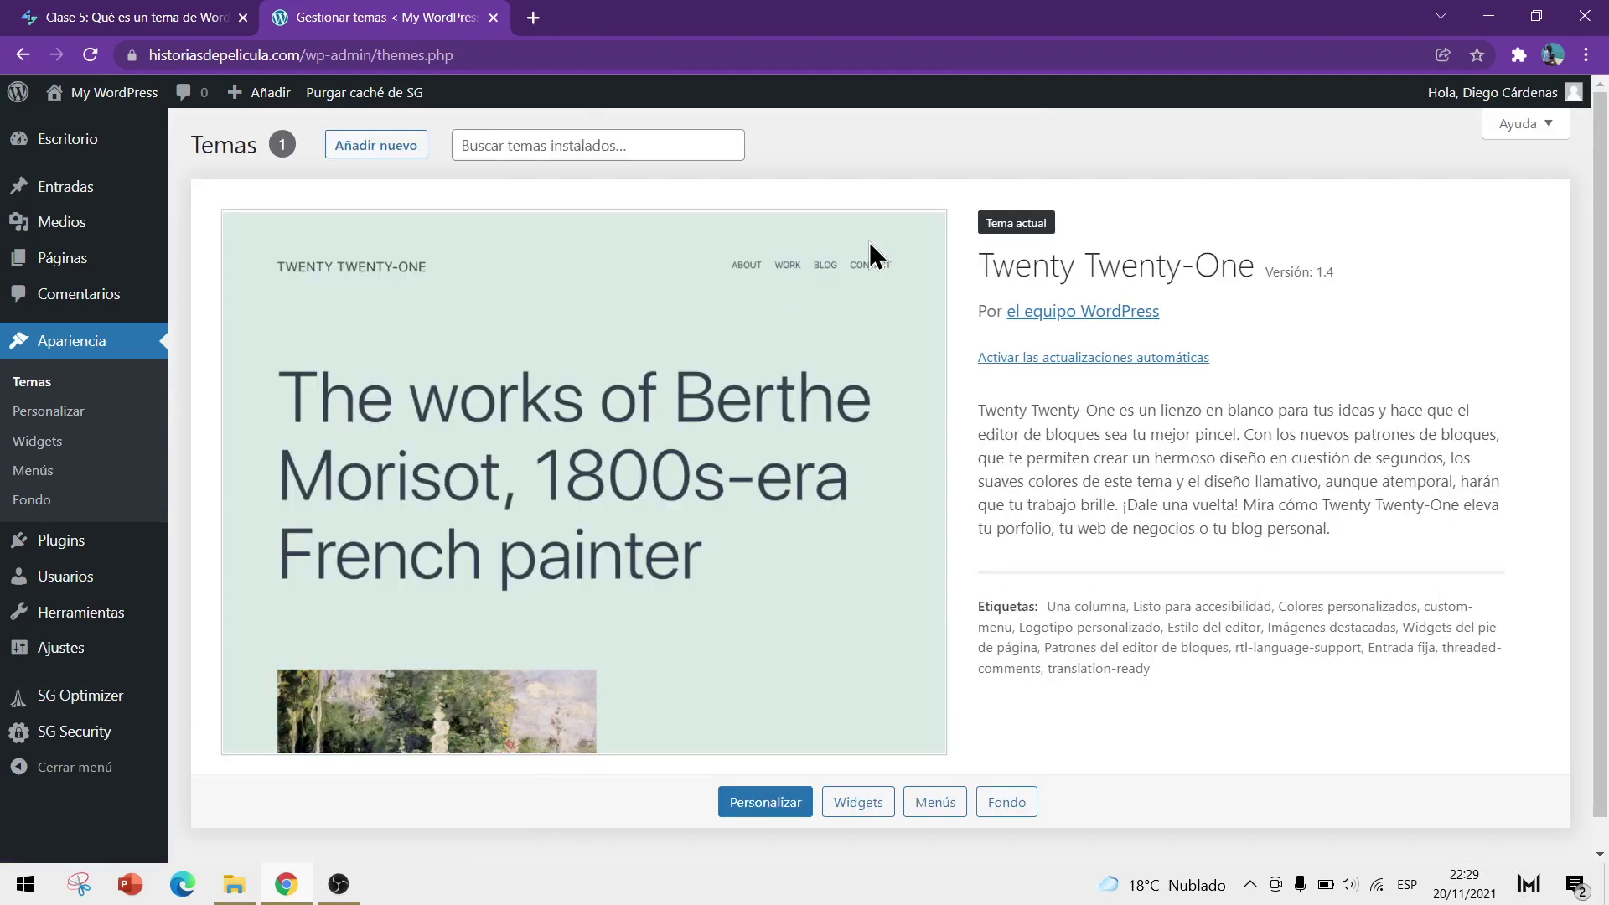
{"action": "scroll", "coordinate": [712, 344], "scroll_direction": "down", "scroll_amount": 1}
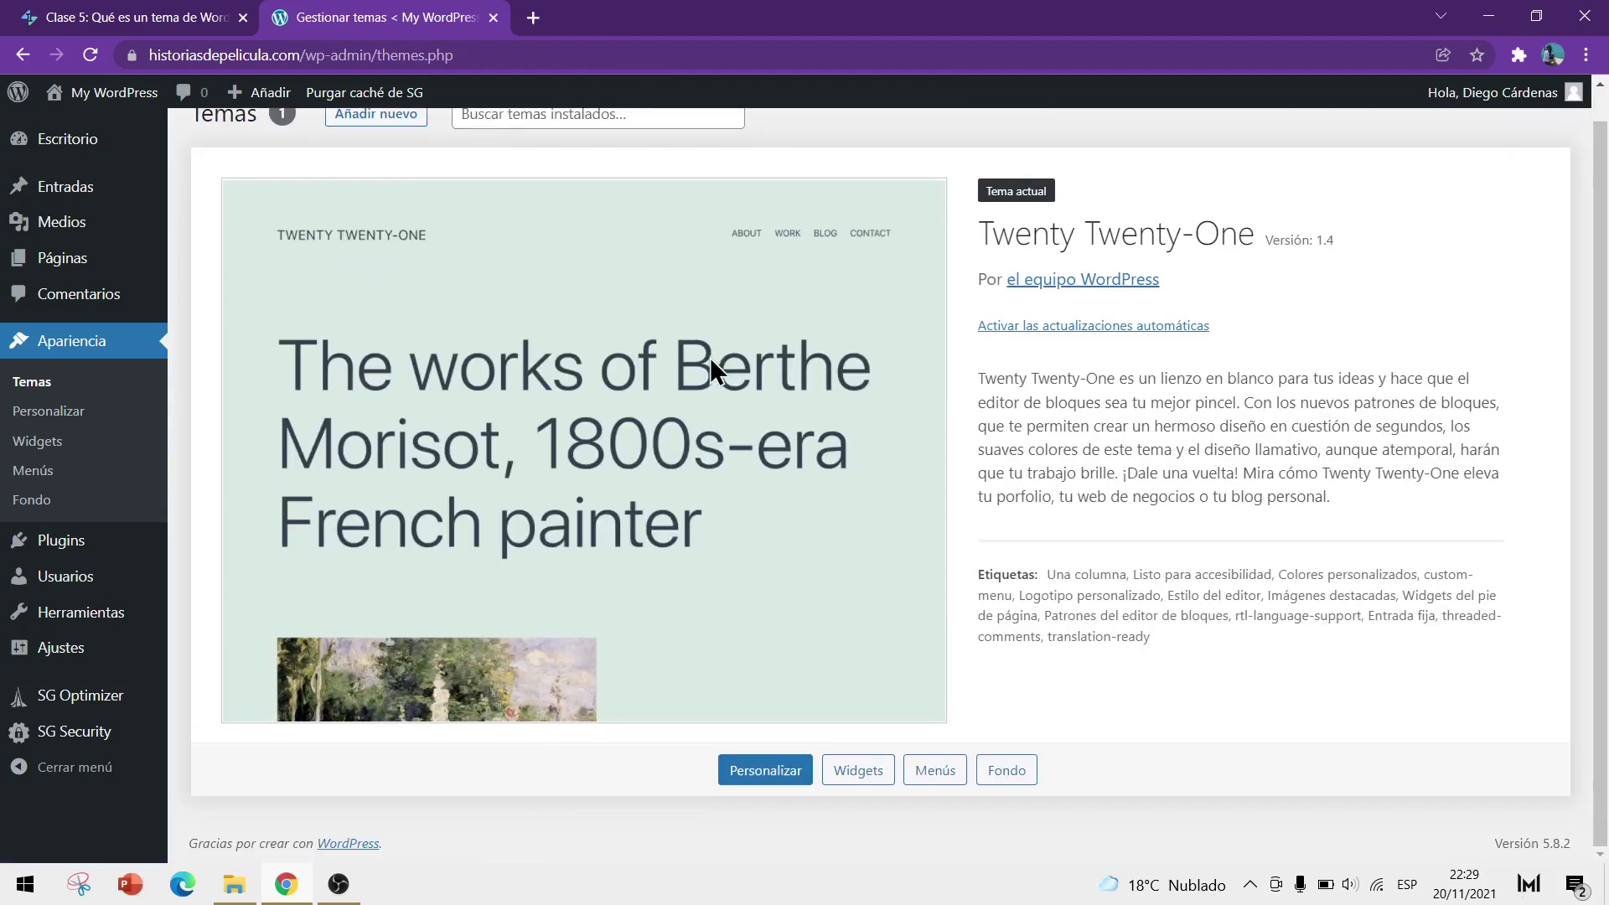
{"action": "scroll", "coordinate": [335, 235], "scroll_direction": "up", "scroll_amount": 1}
Open the live site in a new tab, look it over, then close that tab
{"action": "mouse_move", "coordinate": [117, 96]}
{"action": "right_click", "coordinate": [114, 133]}
{"action": "left_click", "coordinate": [159, 152]}
{"action": "left_click", "coordinate": [620, 18]}
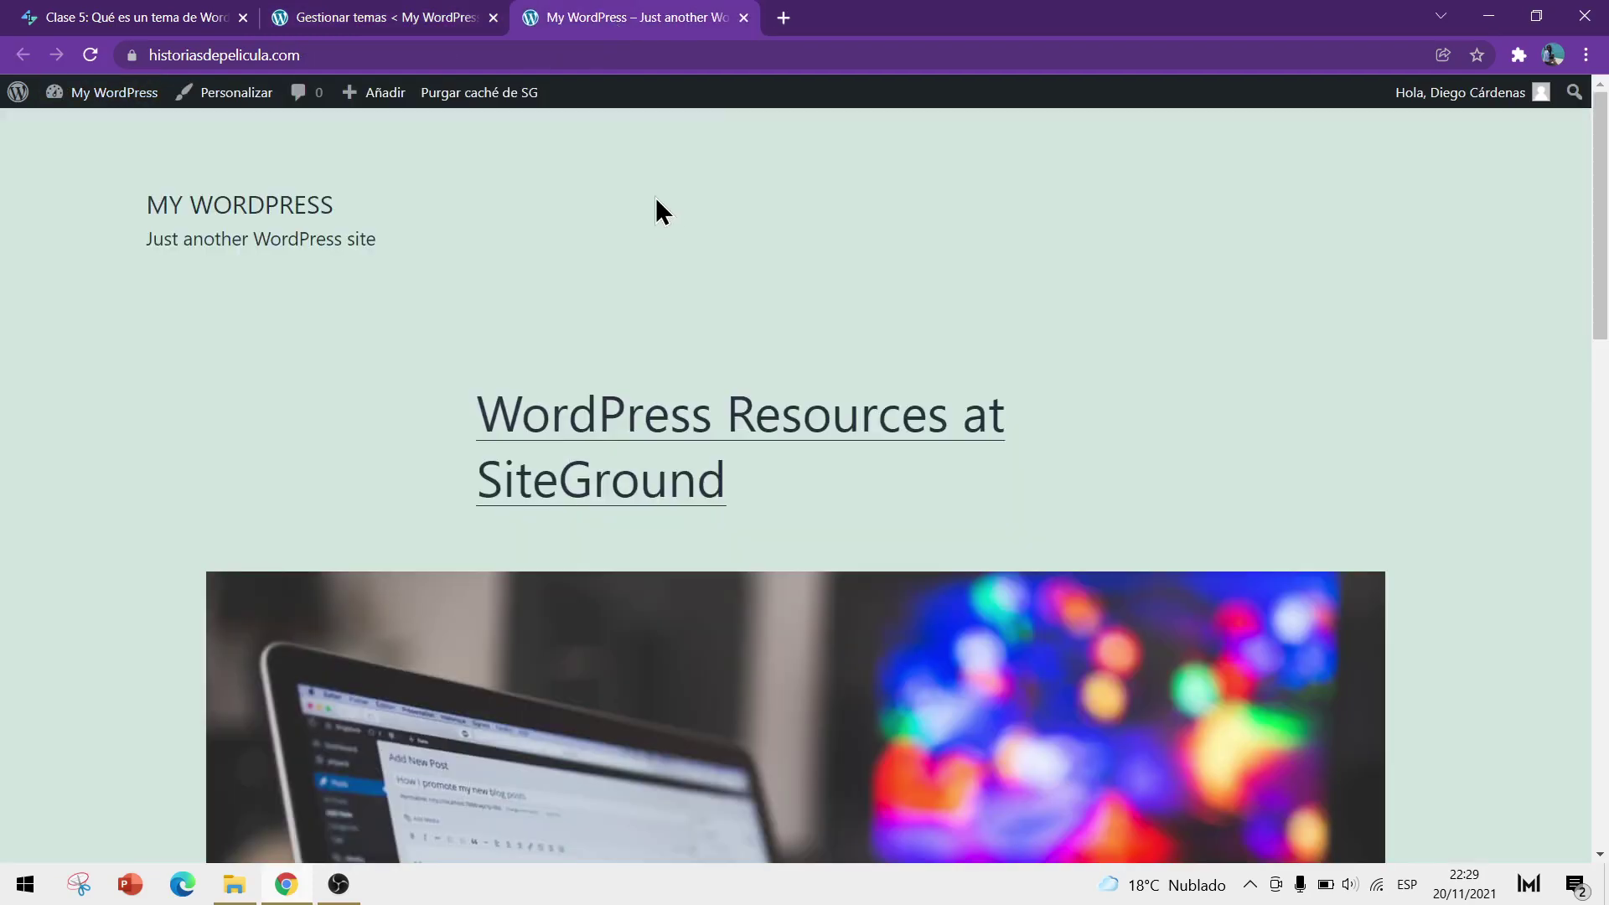
{"action": "scroll", "coordinate": [645, 193], "scroll_direction": "down", "scroll_amount": 3}
{"action": "scroll", "coordinate": [638, 188], "scroll_direction": "down", "scroll_amount": 12}
{"action": "scroll", "coordinate": [667, 363], "scroll_direction": "up", "scroll_amount": 15}
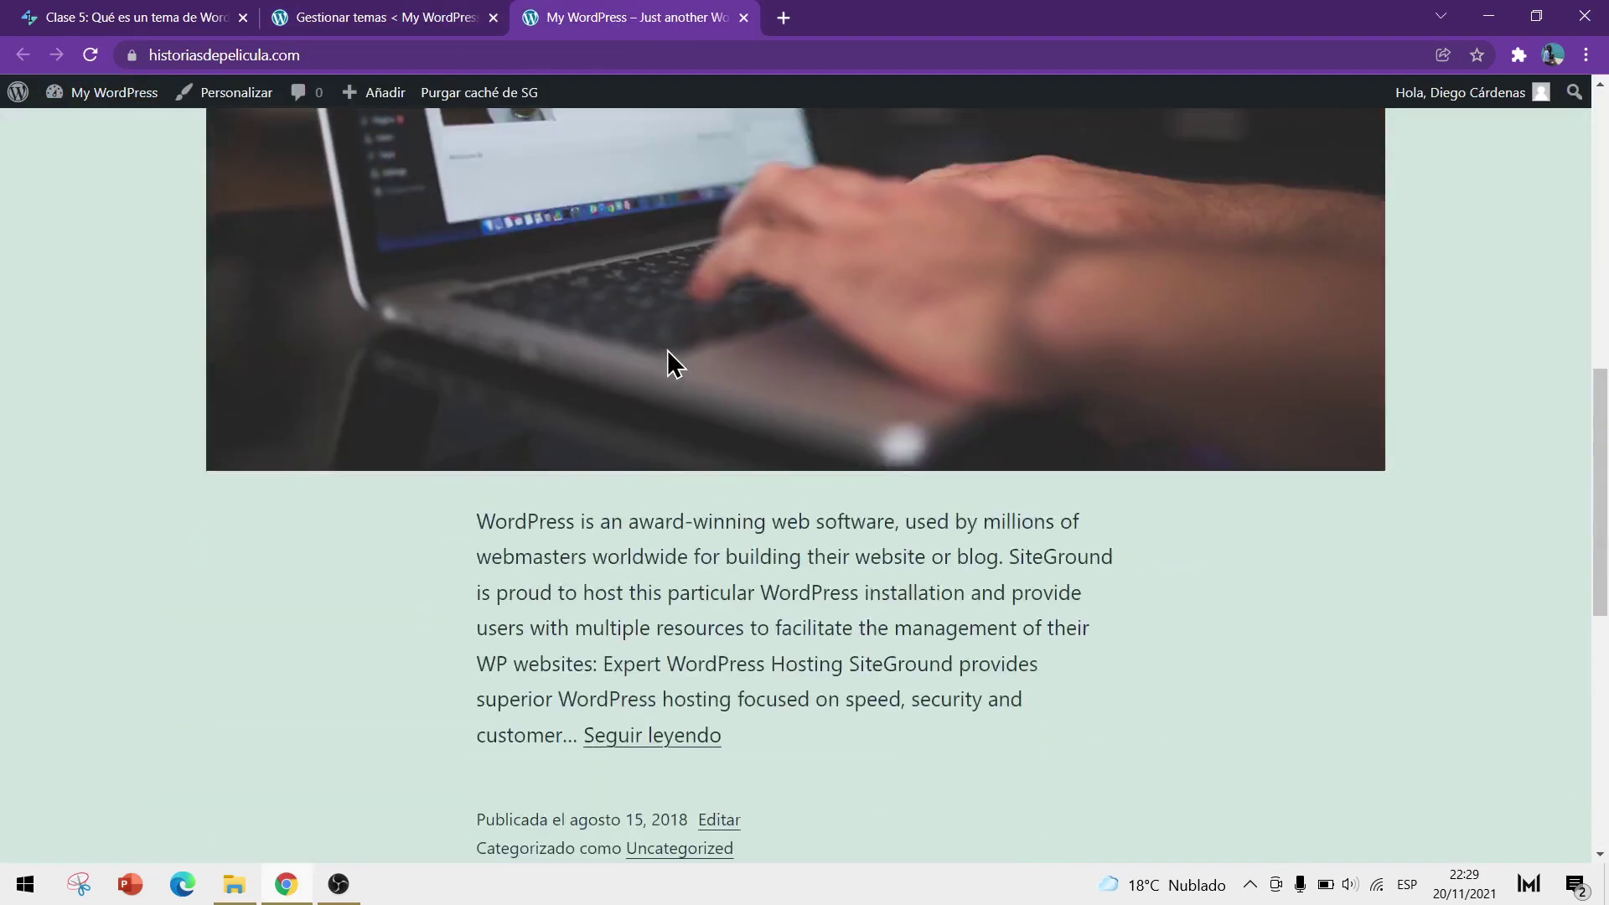
{"action": "left_click", "coordinate": [743, 18]}
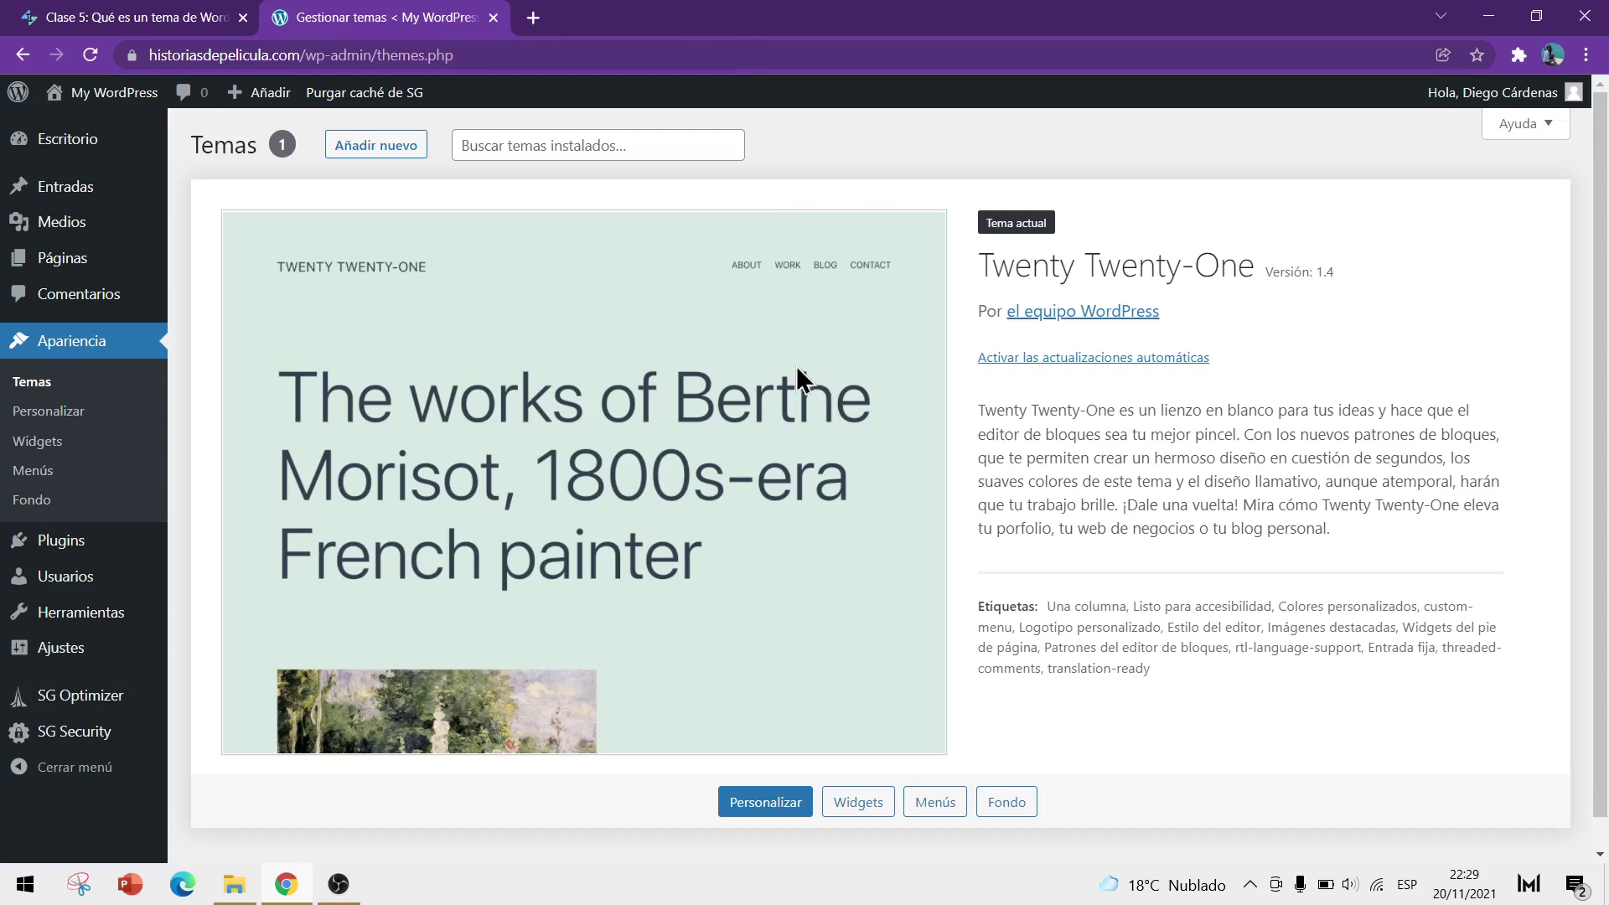
Open Añadir nuevo and browse the recommended themes, such as the Neve variants
{"action": "left_click", "coordinate": [388, 151]}
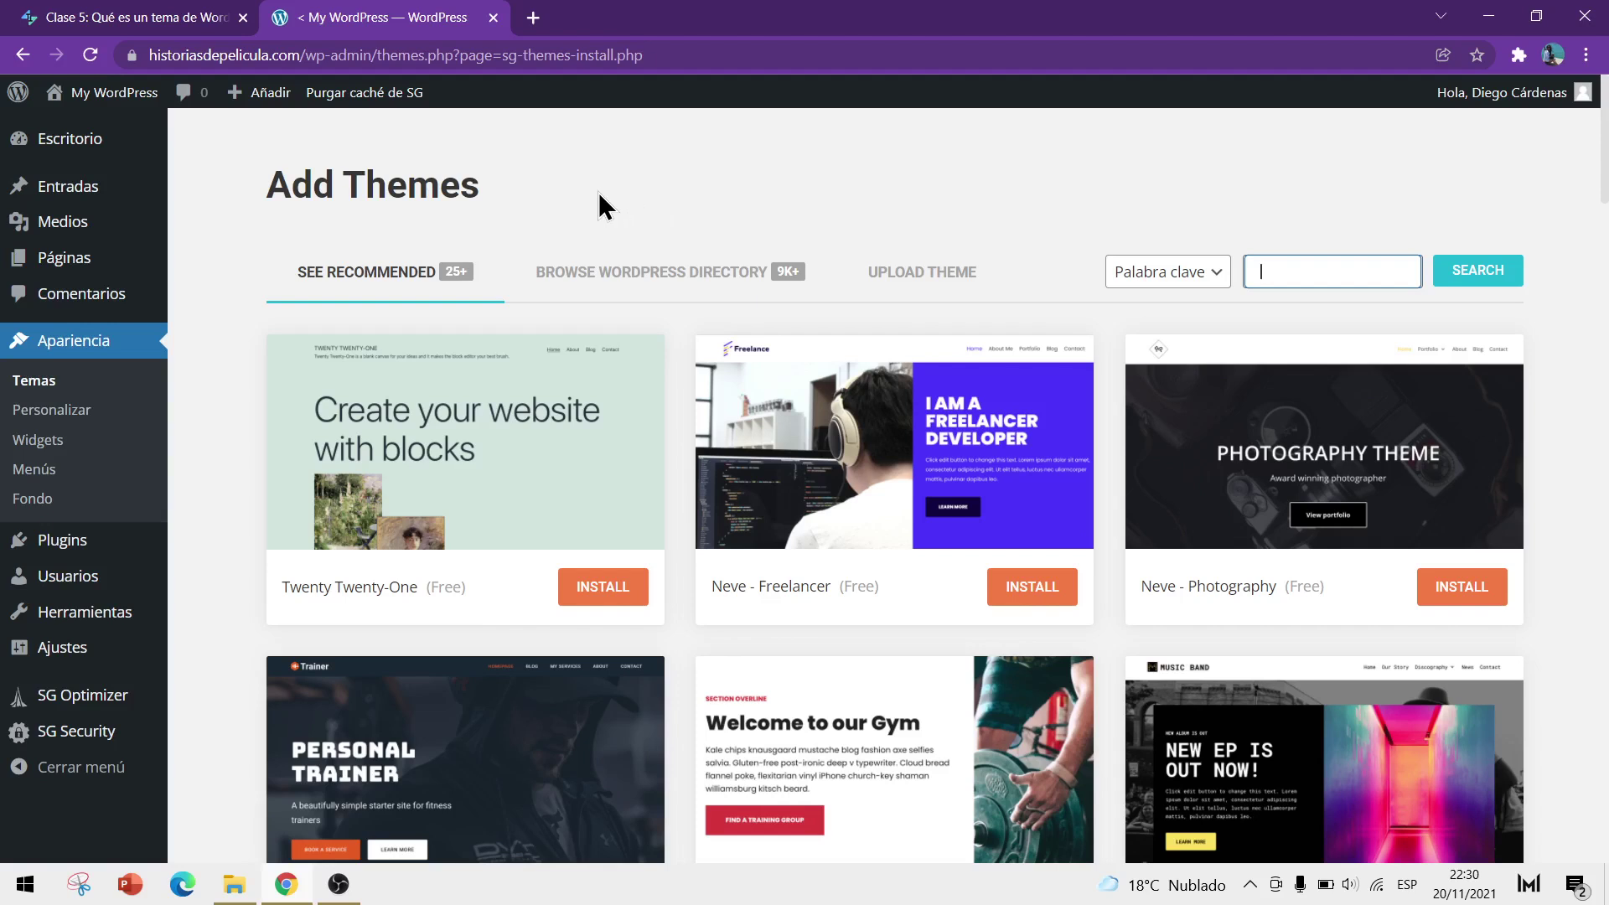
{"action": "scroll", "coordinate": [1318, 403], "scroll_direction": "down", "scroll_amount": 1}
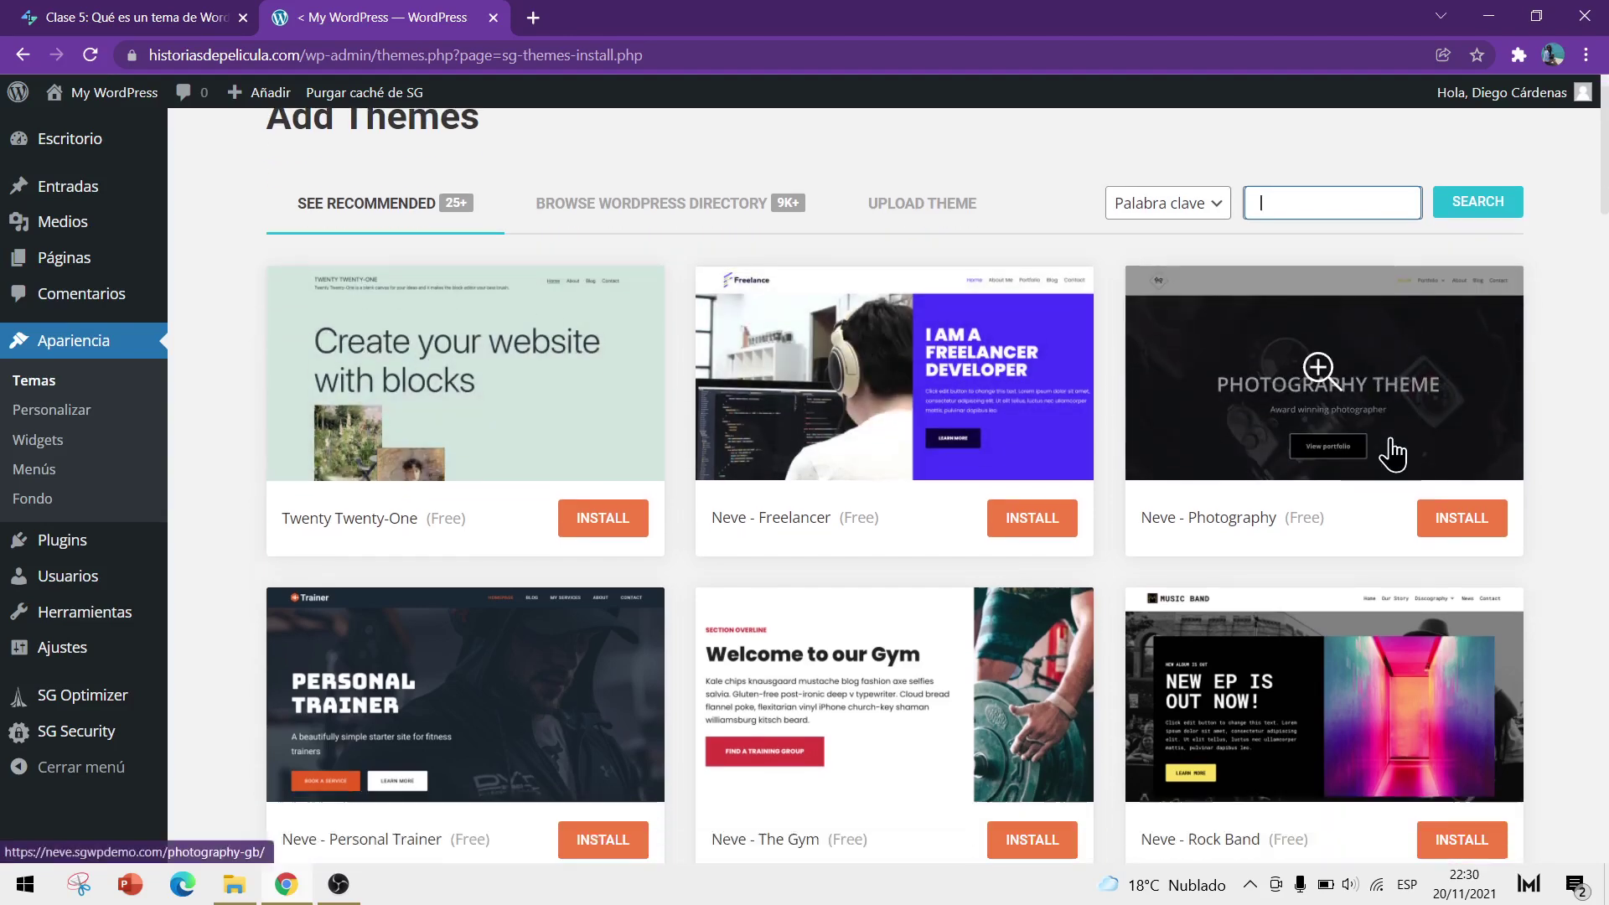
{"action": "scroll", "coordinate": [1563, 425], "scroll_direction": "down", "scroll_amount": 2}
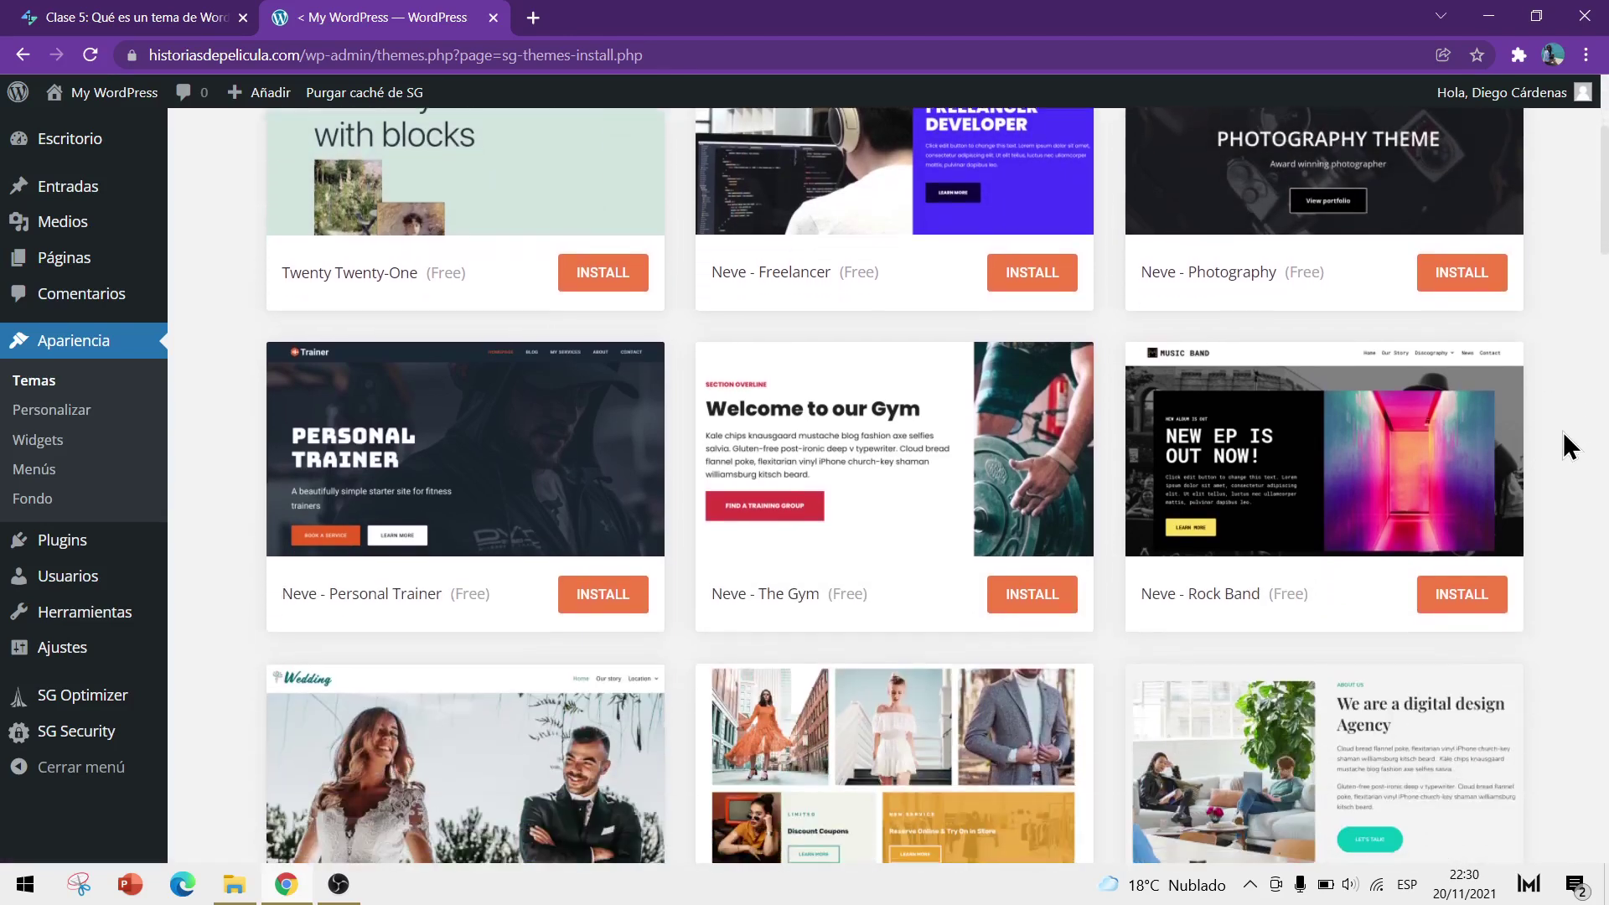
{"action": "scroll", "coordinate": [1552, 459], "scroll_direction": "up", "scroll_amount": 3}
{"action": "scroll", "coordinate": [1551, 459], "scroll_direction": "down", "scroll_amount": 4}
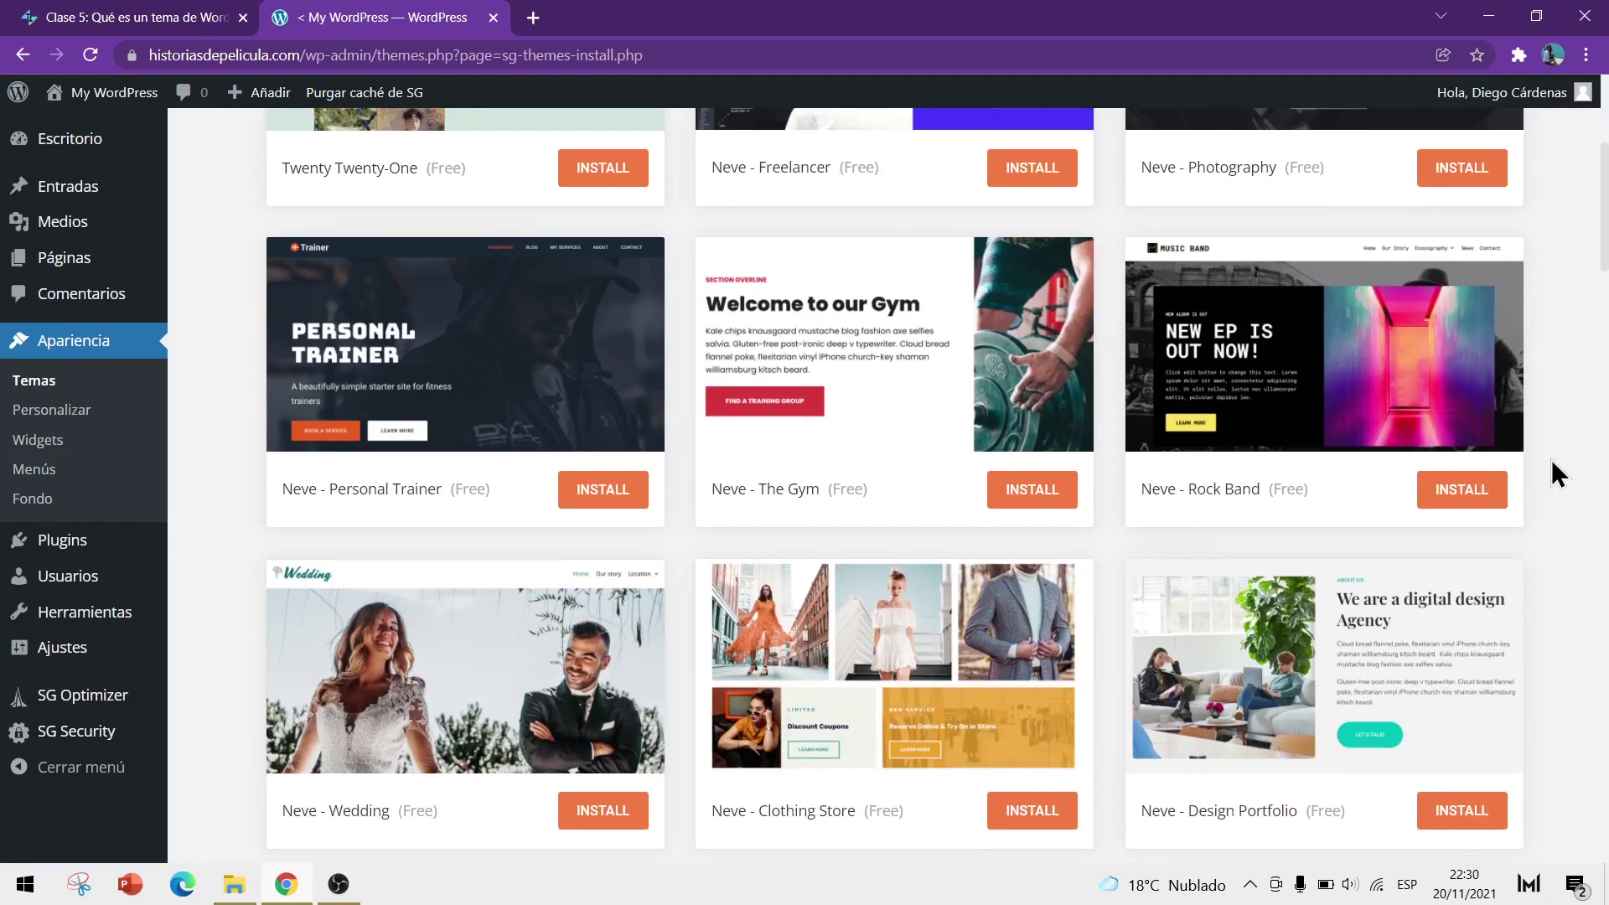
{"action": "scroll", "coordinate": [1500, 465], "scroll_direction": "down", "scroll_amount": 3}
{"action": "scroll", "coordinate": [1504, 466], "scroll_direction": "down", "scroll_amount": 2}
{"action": "scroll", "coordinate": [1508, 477], "scroll_direction": "up", "scroll_amount": 2}
{"action": "scroll", "coordinate": [689, 673], "scroll_direction": "up", "scroll_amount": 5}
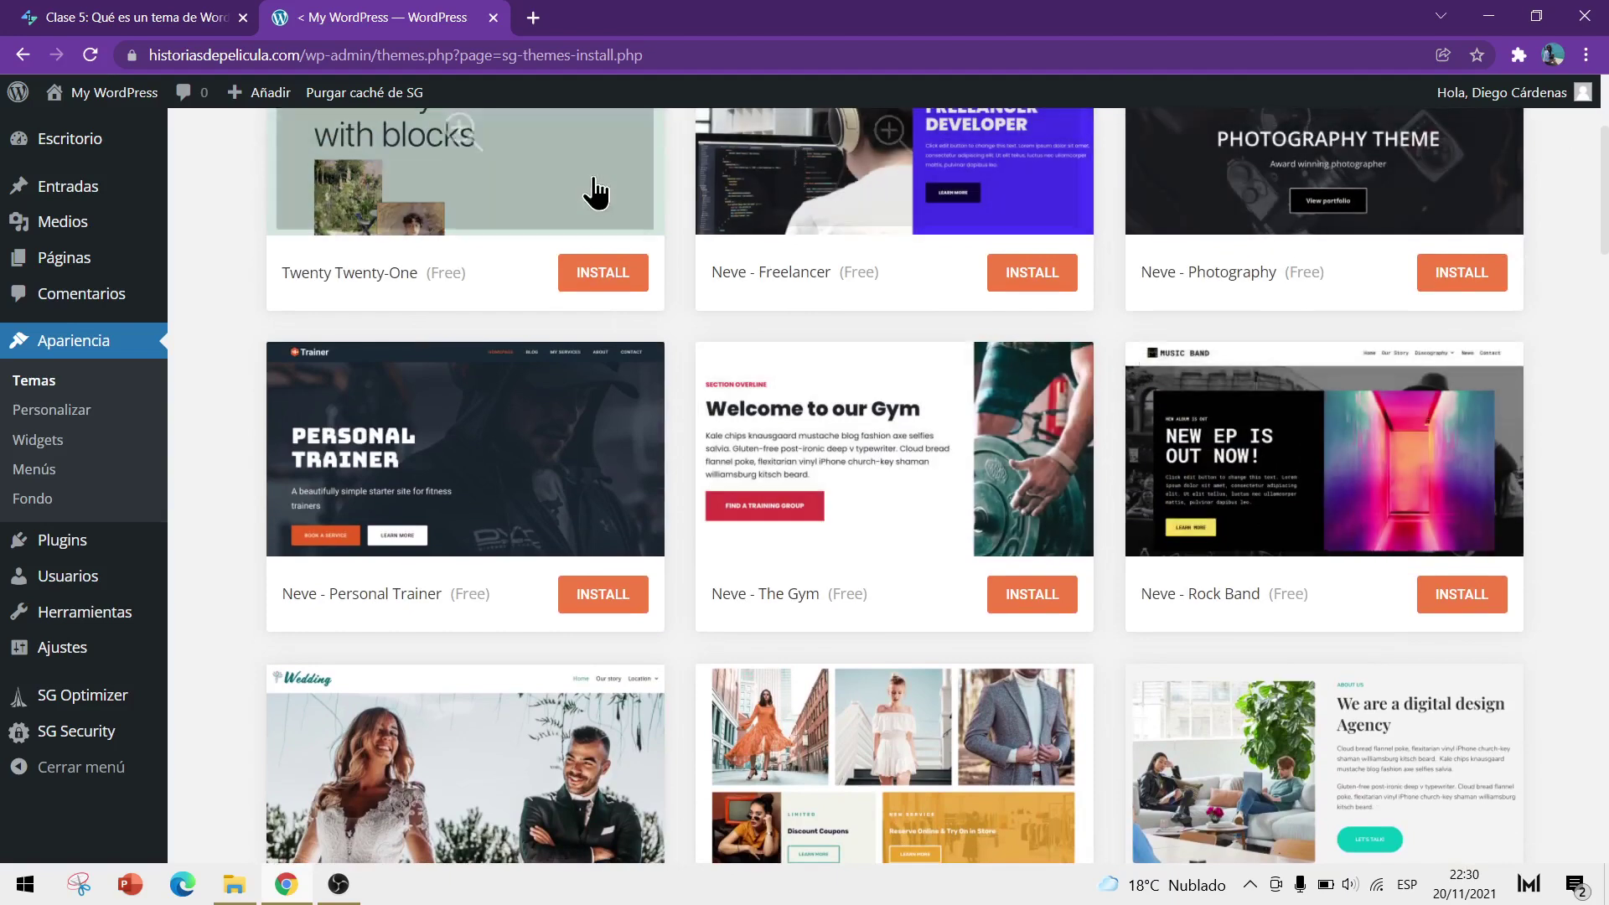
{"action": "scroll", "coordinate": [266, 562], "scroll_direction": "up", "scroll_amount": 1}
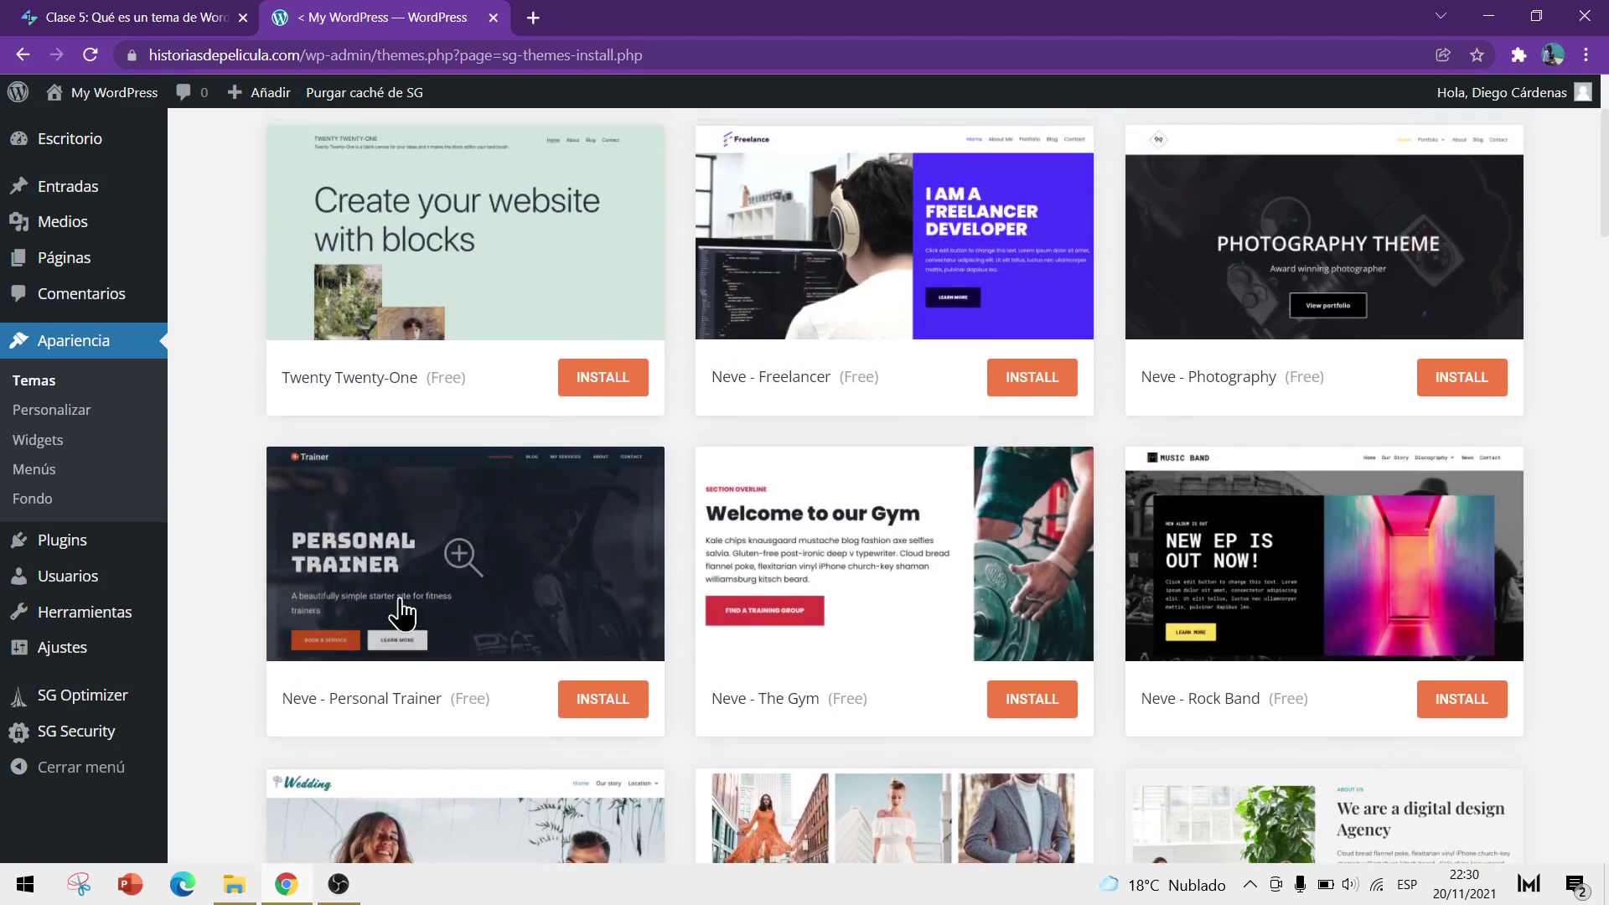
{"action": "left_click", "coordinate": [466, 566]}
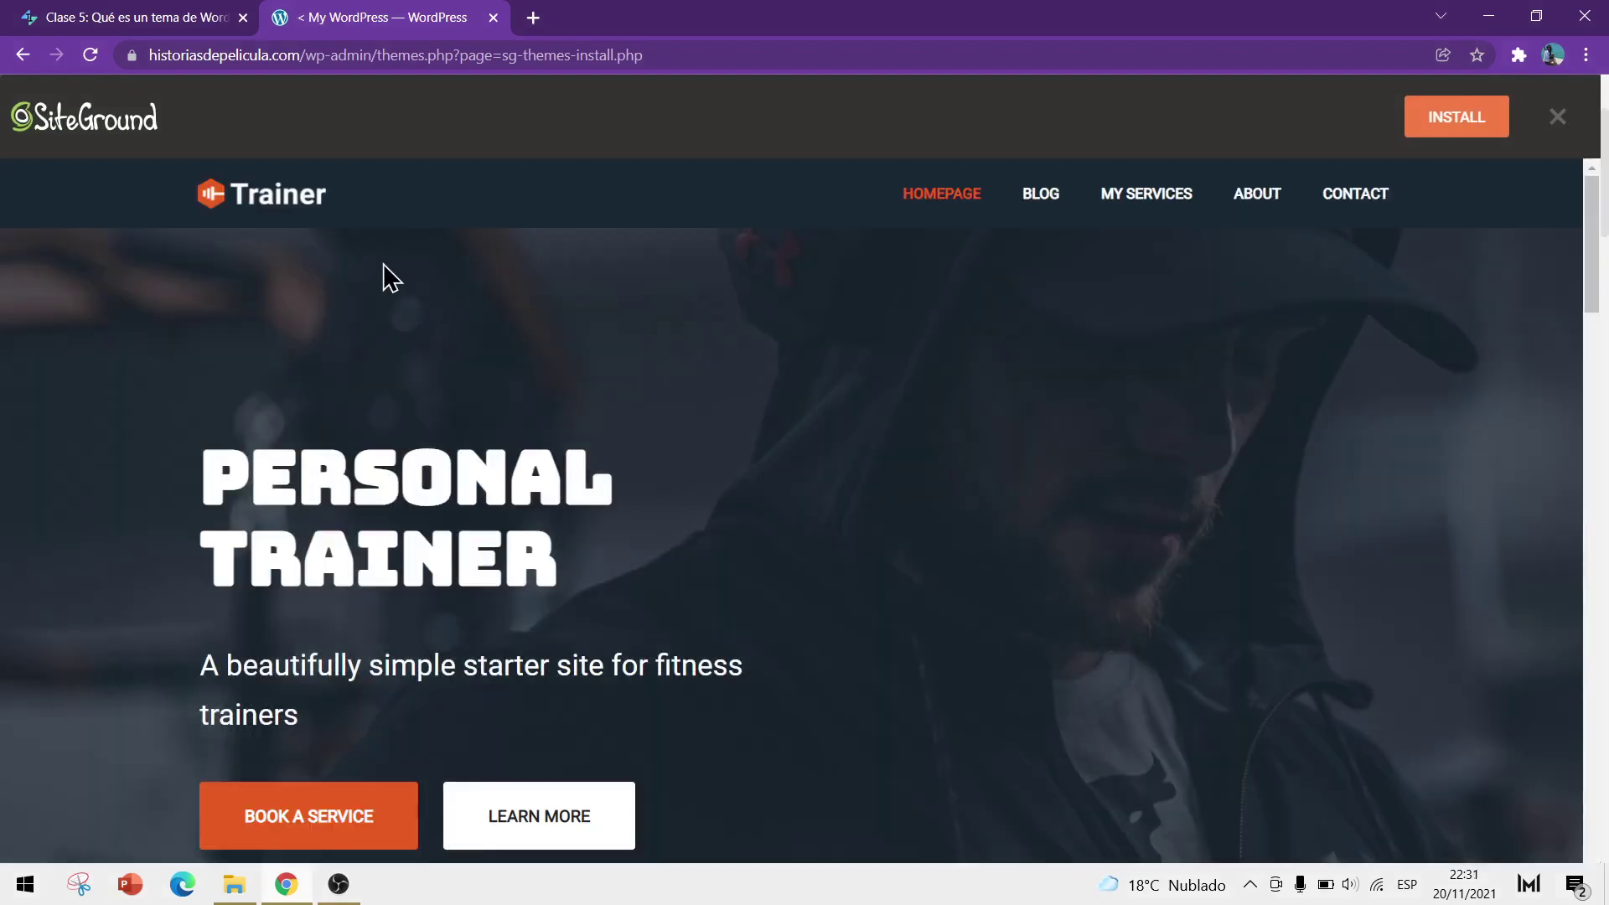
{"action": "scroll", "coordinate": [822, 430], "scroll_direction": "down", "scroll_amount": 8}
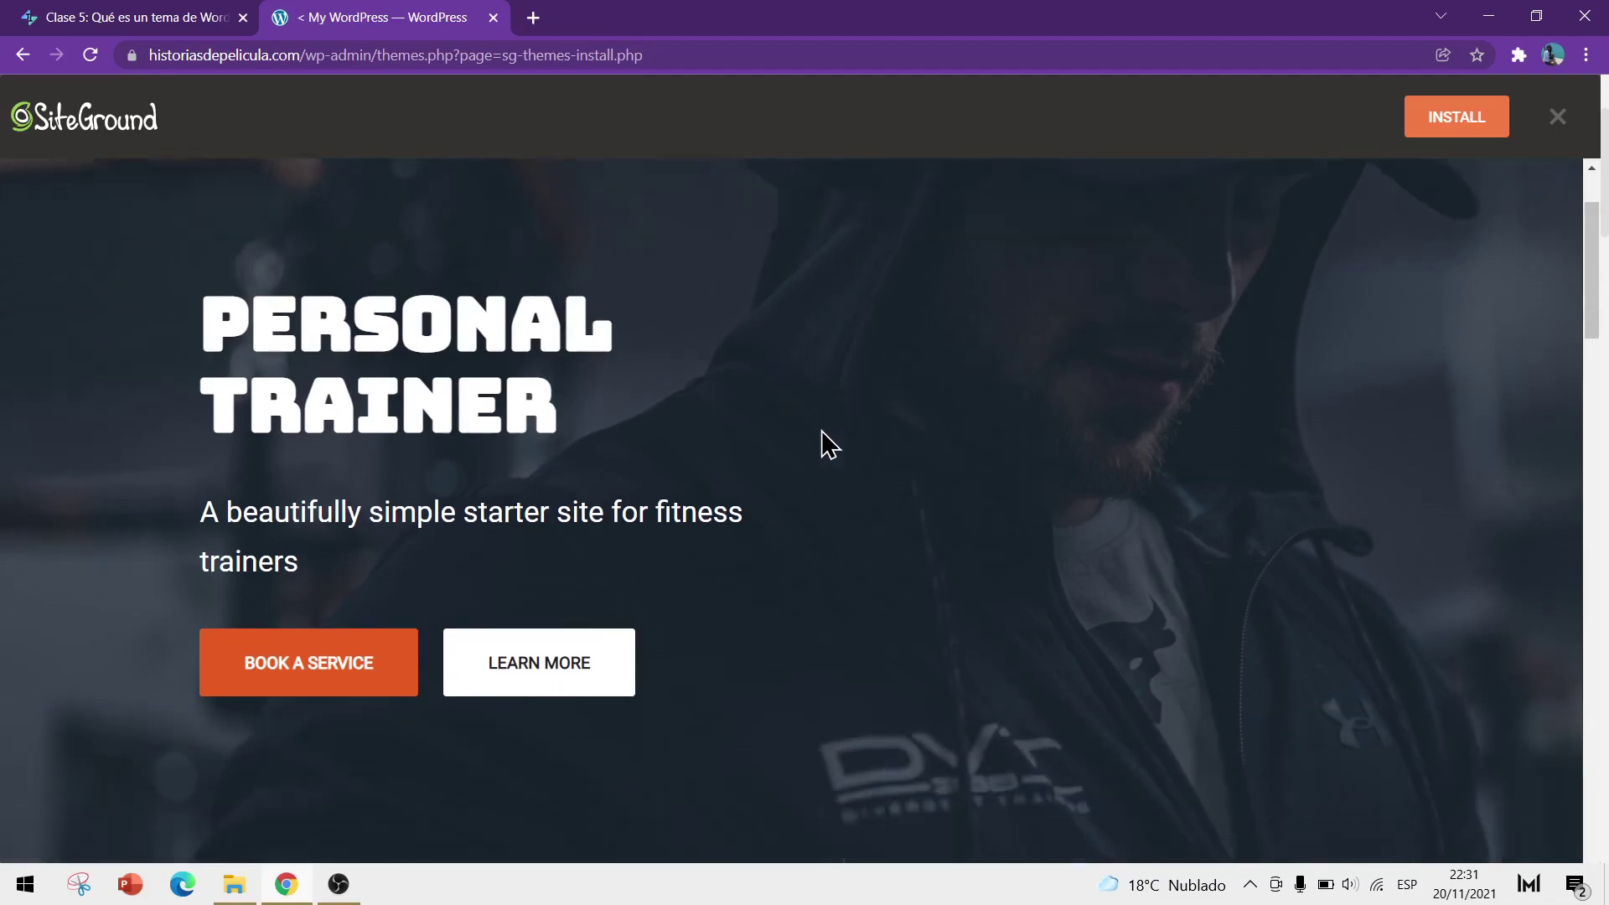
{"action": "scroll", "coordinate": [696, 418], "scroll_direction": "down", "scroll_amount": 19}
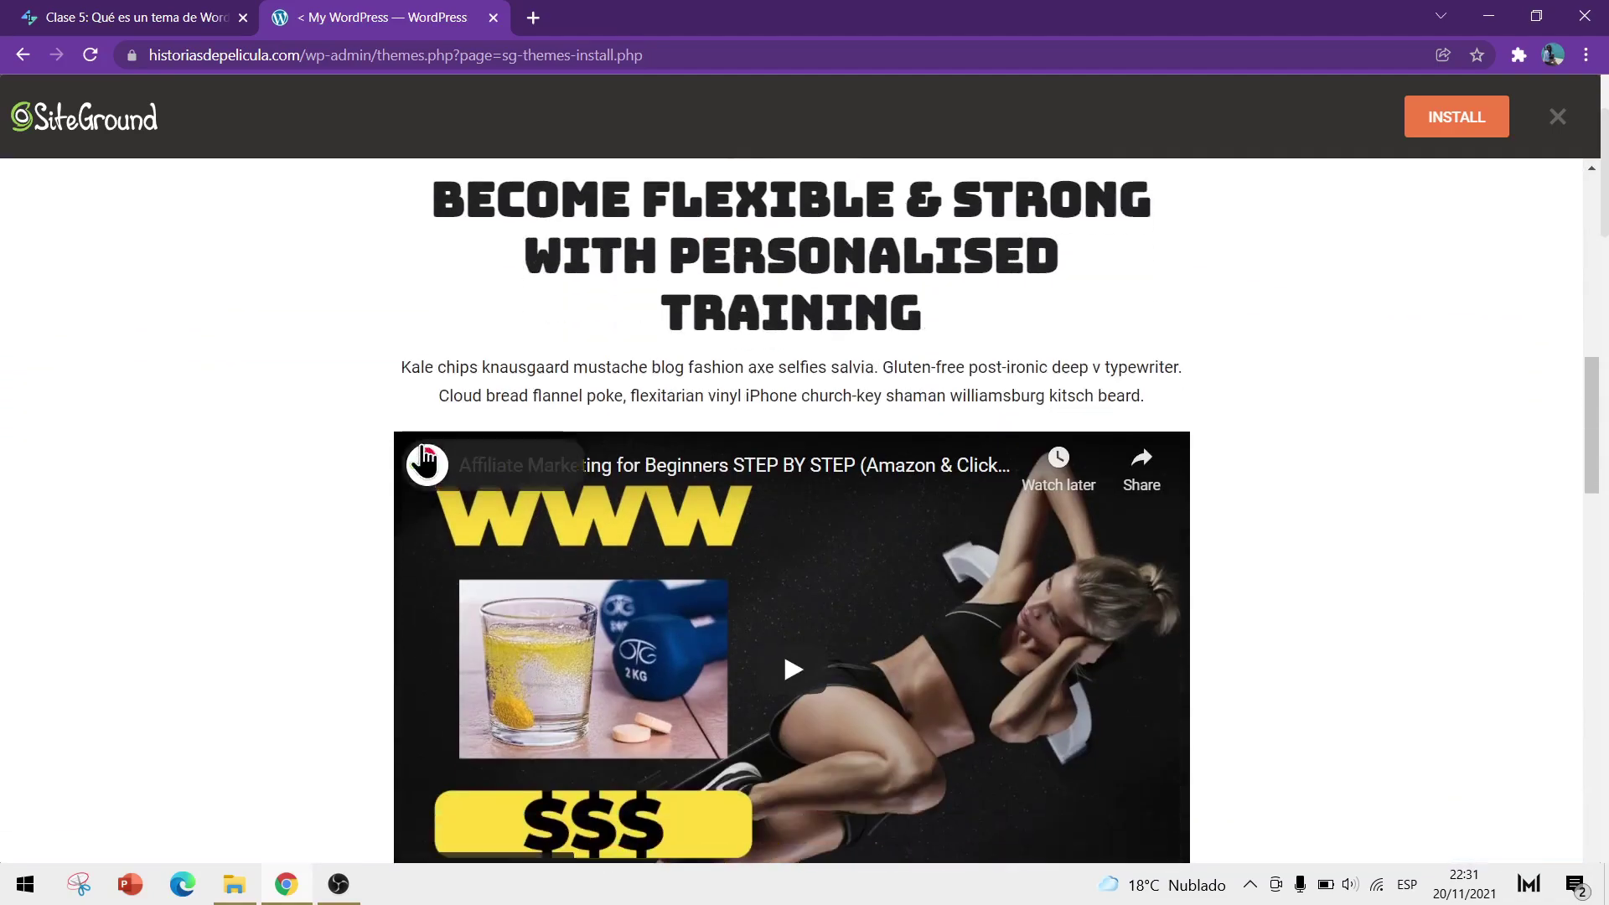
{"action": "scroll", "coordinate": [389, 466], "scroll_direction": "down", "scroll_amount": 14}
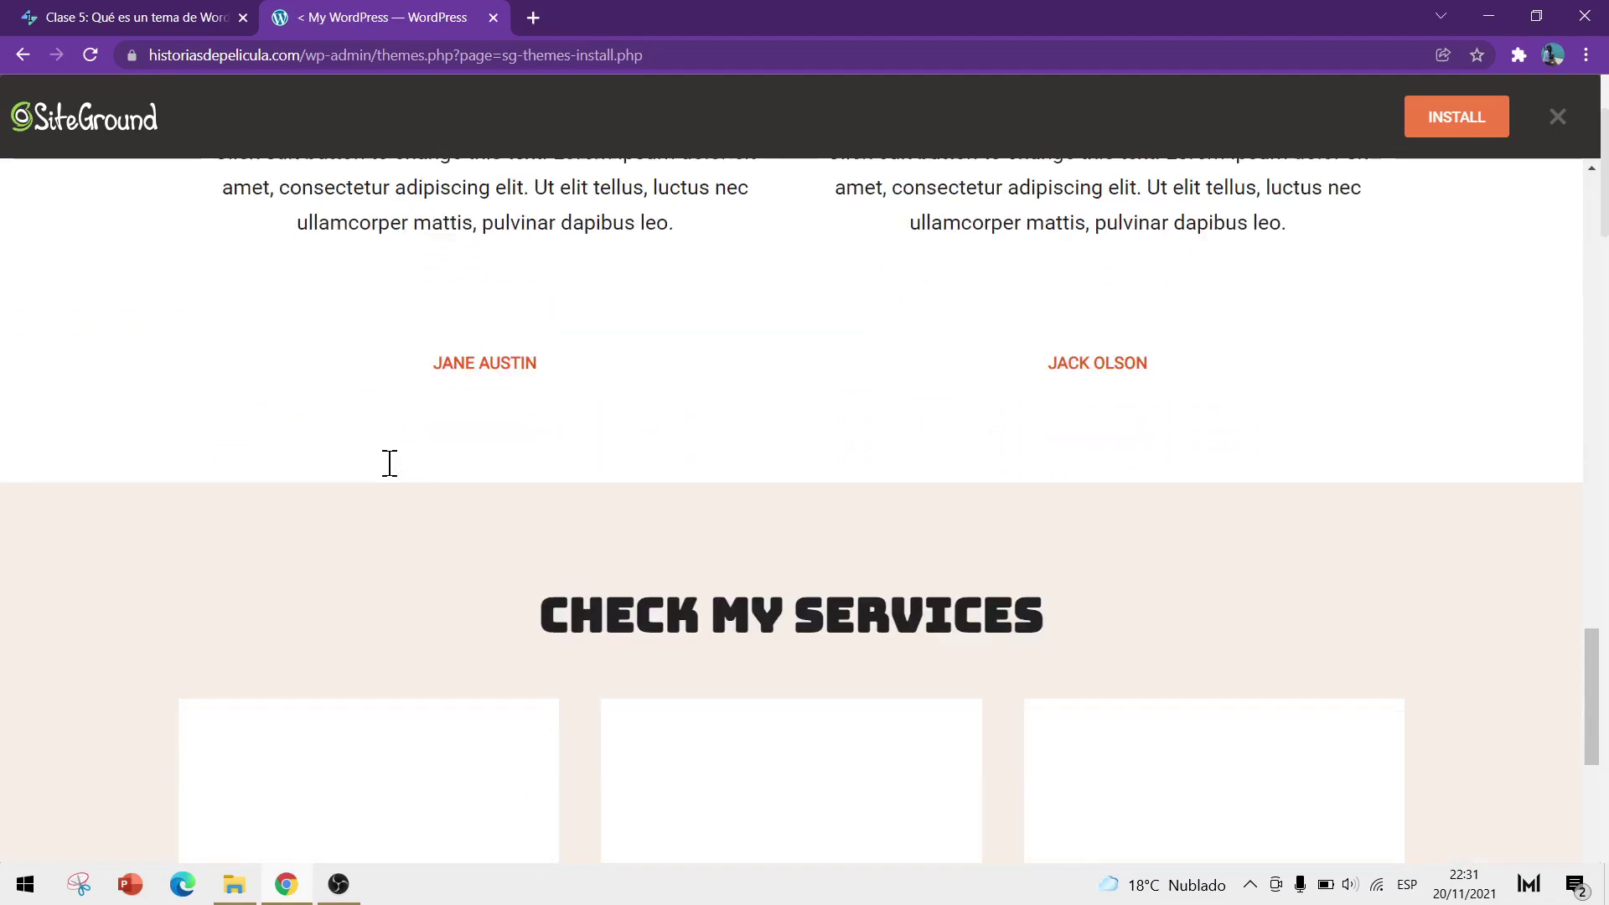
{"action": "scroll", "coordinate": [481, 511], "scroll_direction": "down", "scroll_amount": 3}
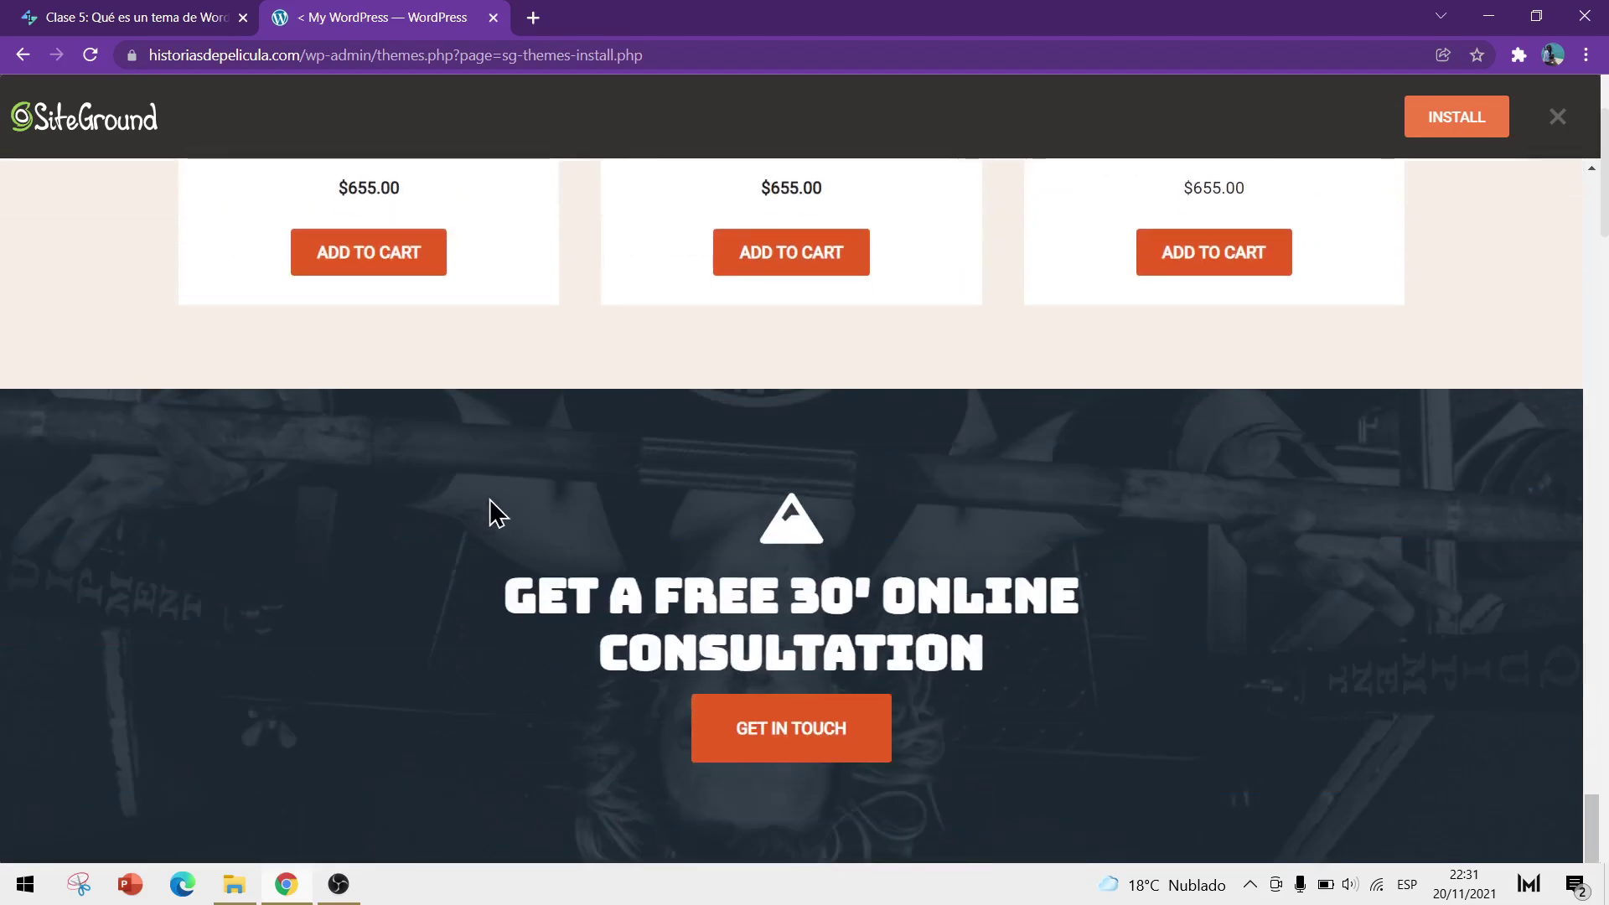
{"action": "scroll", "coordinate": [440, 541], "scroll_direction": "up", "scroll_amount": 3}
{"action": "scroll", "coordinate": [385, 411], "scroll_direction": "up", "scroll_amount": 3}
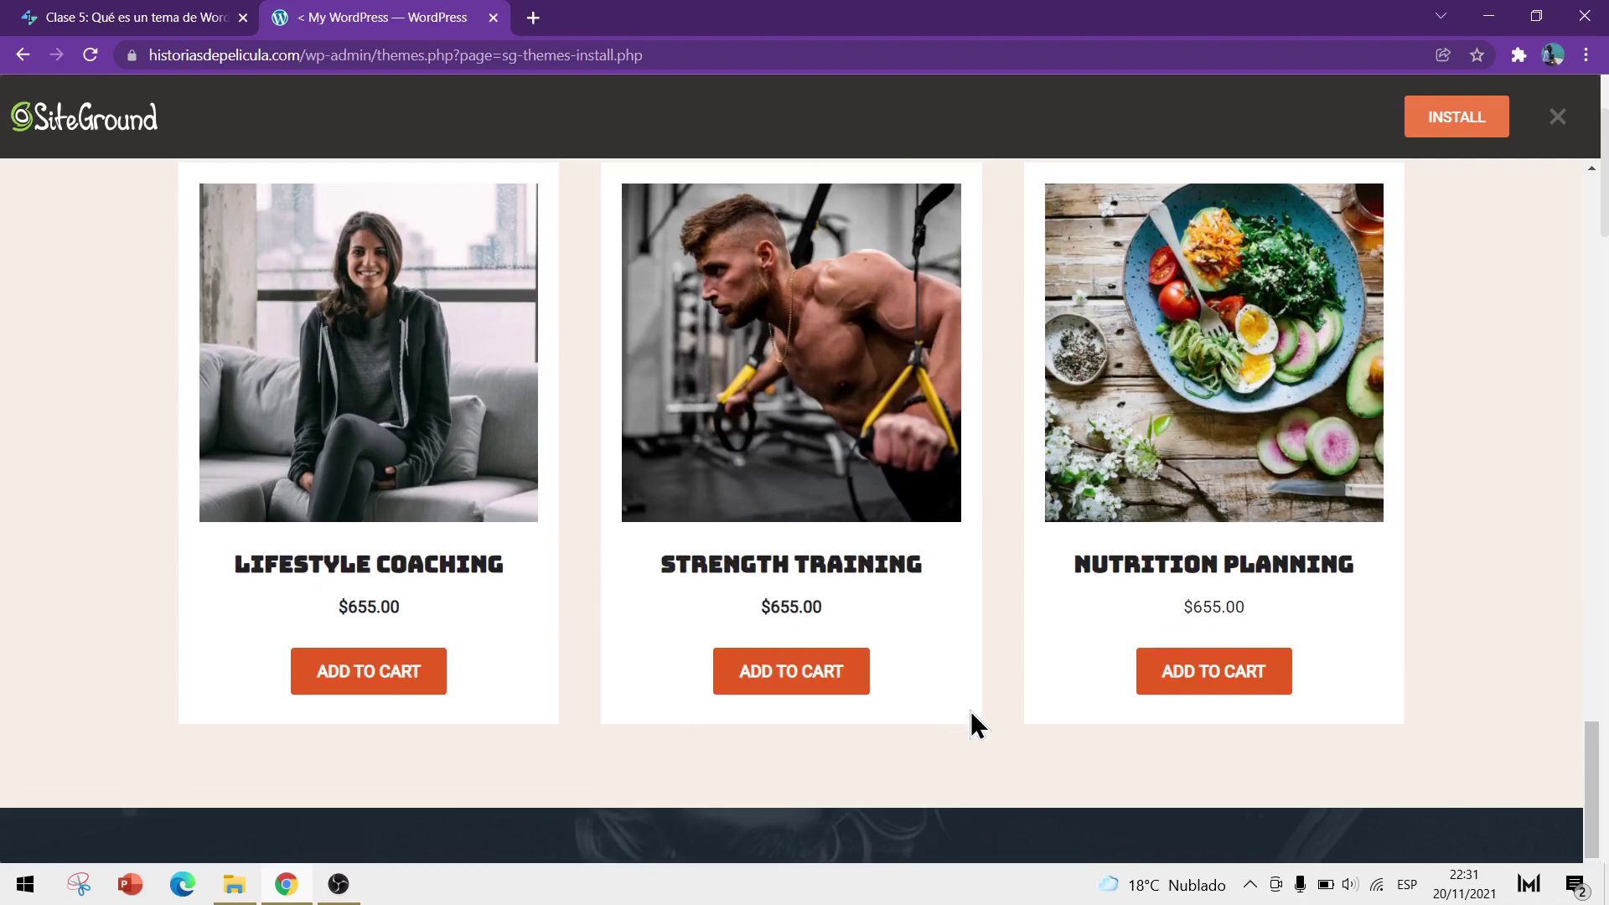
{"action": "scroll", "coordinate": [972, 711], "scroll_direction": "up", "scroll_amount": 12}
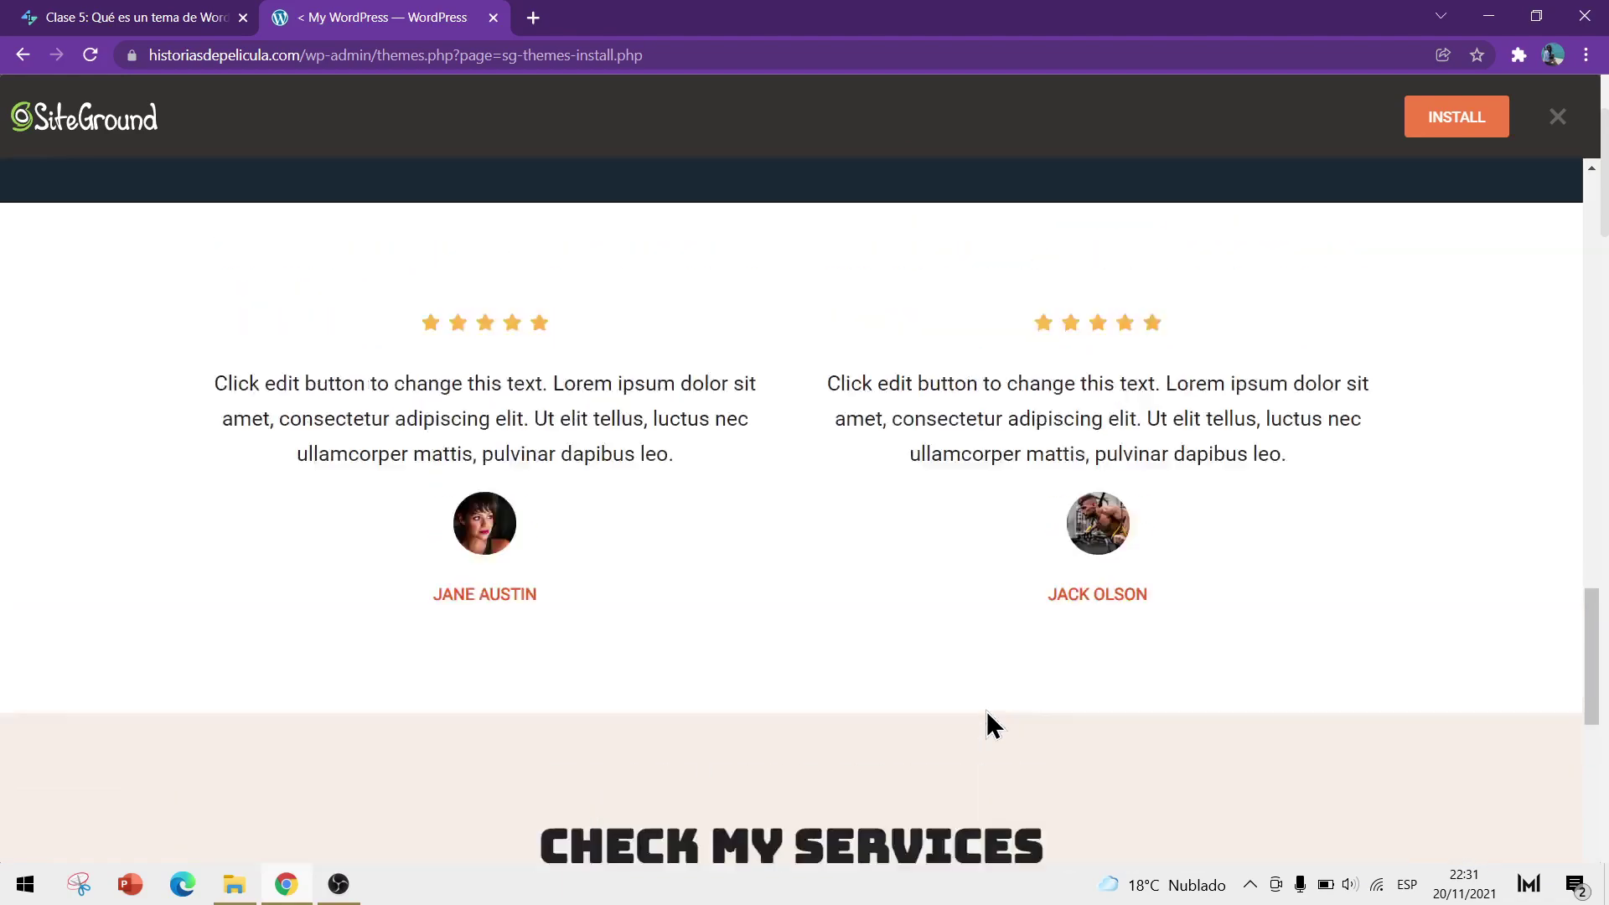
{"action": "scroll", "coordinate": [987, 712], "scroll_direction": "up", "scroll_amount": 20}
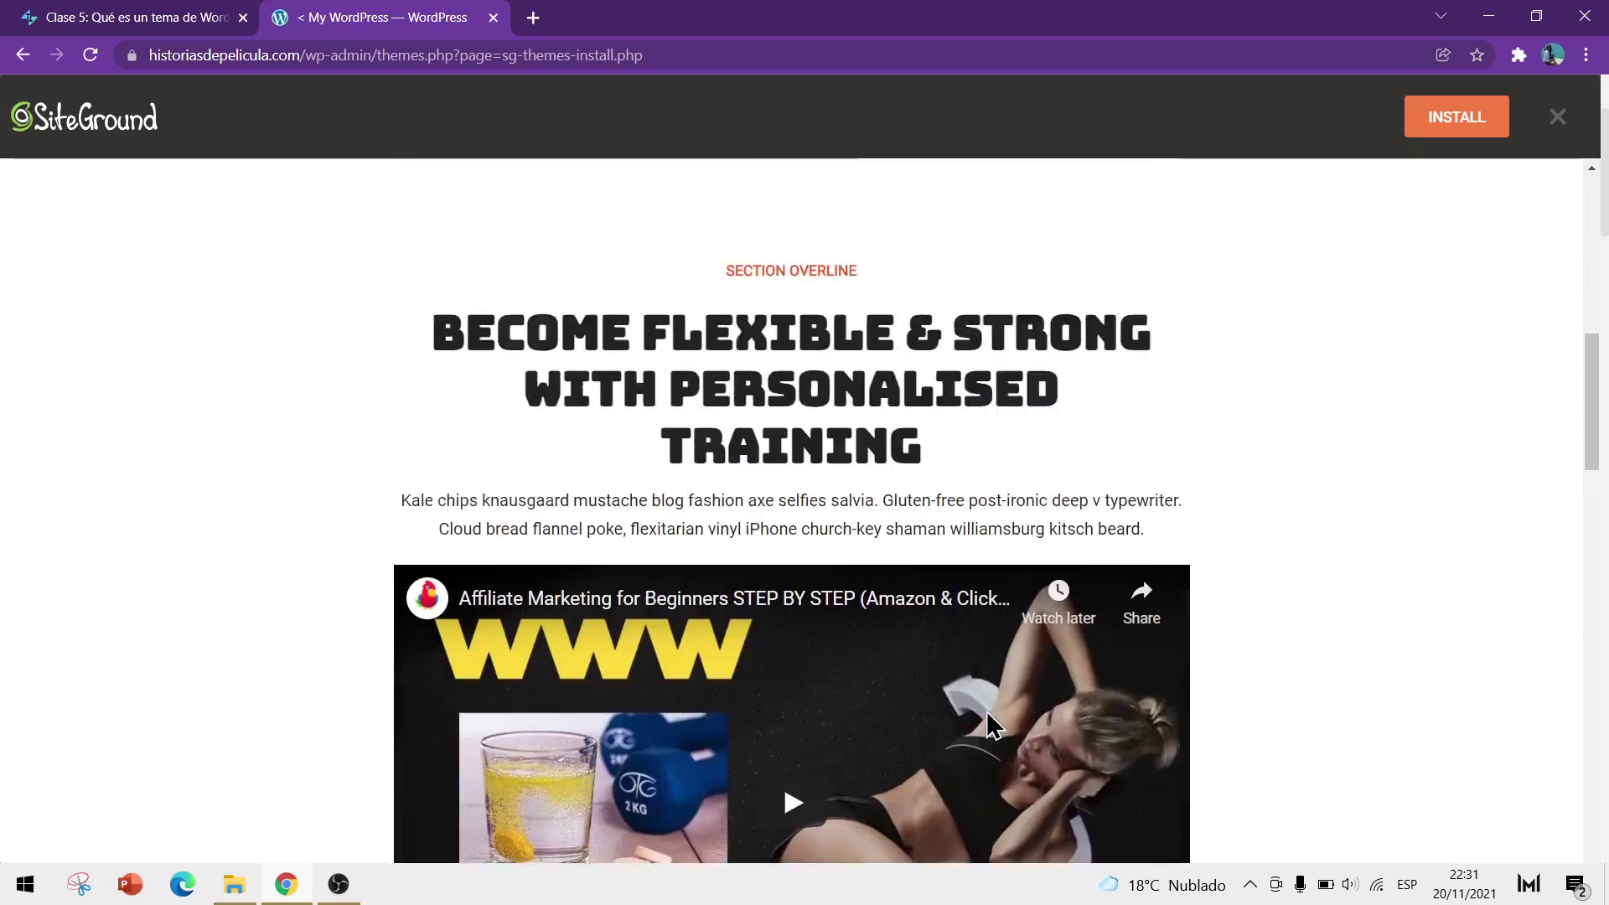
{"action": "scroll", "coordinate": [994, 726], "scroll_direction": "up", "scroll_amount": 4}
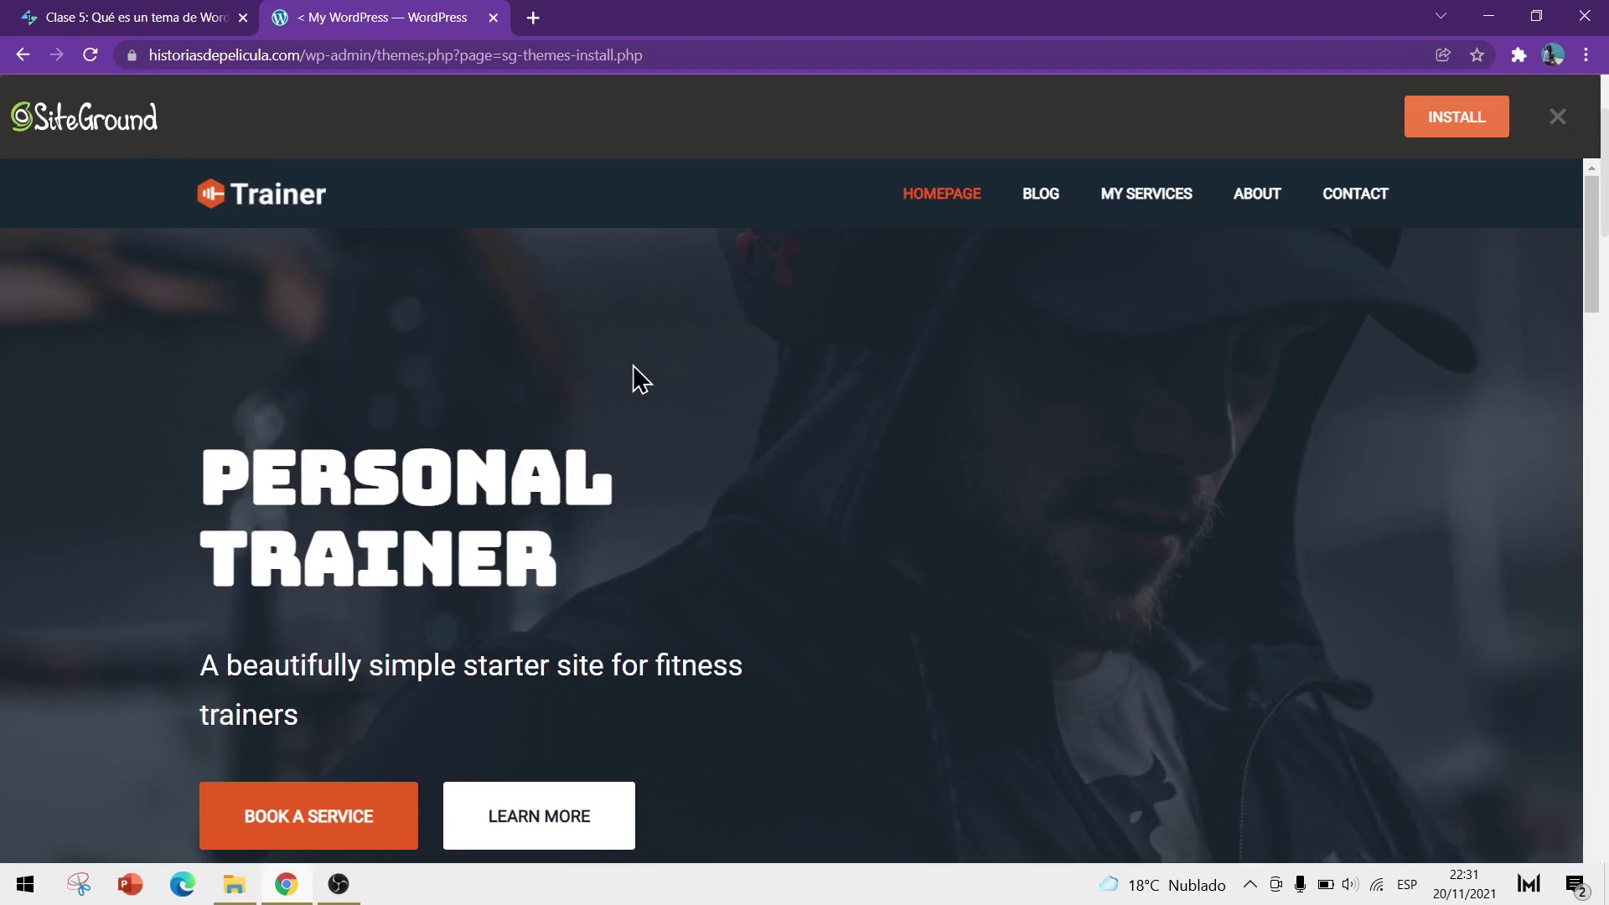
{"action": "scroll", "coordinate": [657, 394], "scroll_direction": "down", "scroll_amount": 10}
{"action": "scroll", "coordinate": [657, 394], "scroll_direction": "down", "scroll_amount": 6}
{"action": "scroll", "coordinate": [657, 404], "scroll_direction": "up", "scroll_amount": 11}
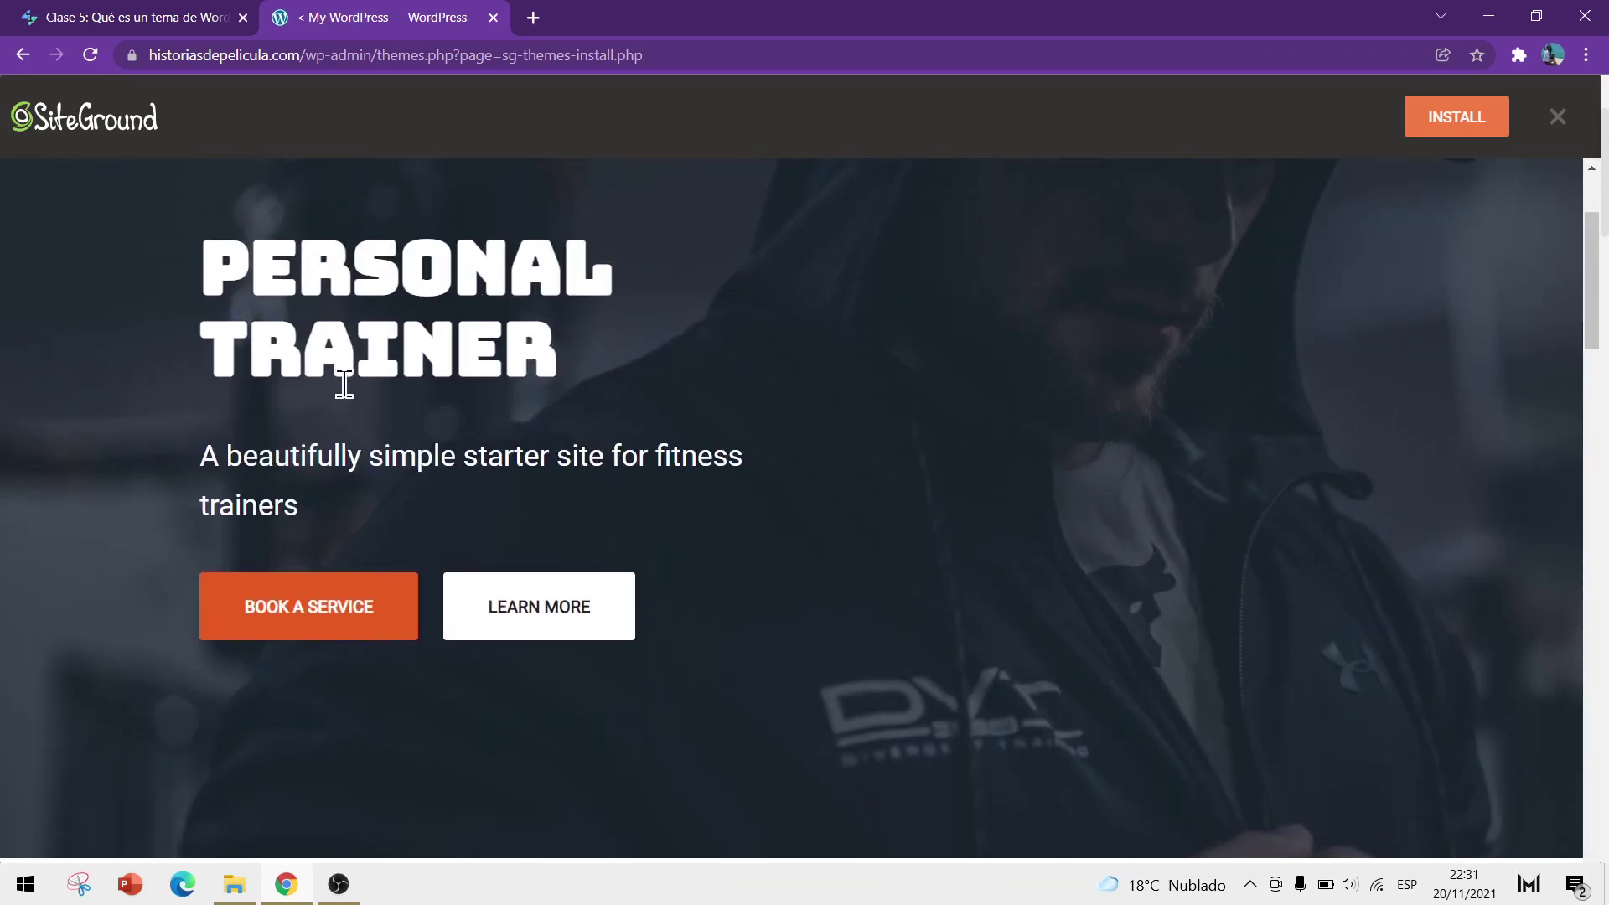
{"action": "scroll", "coordinate": [318, 362], "scroll_direction": "down", "scroll_amount": 1}
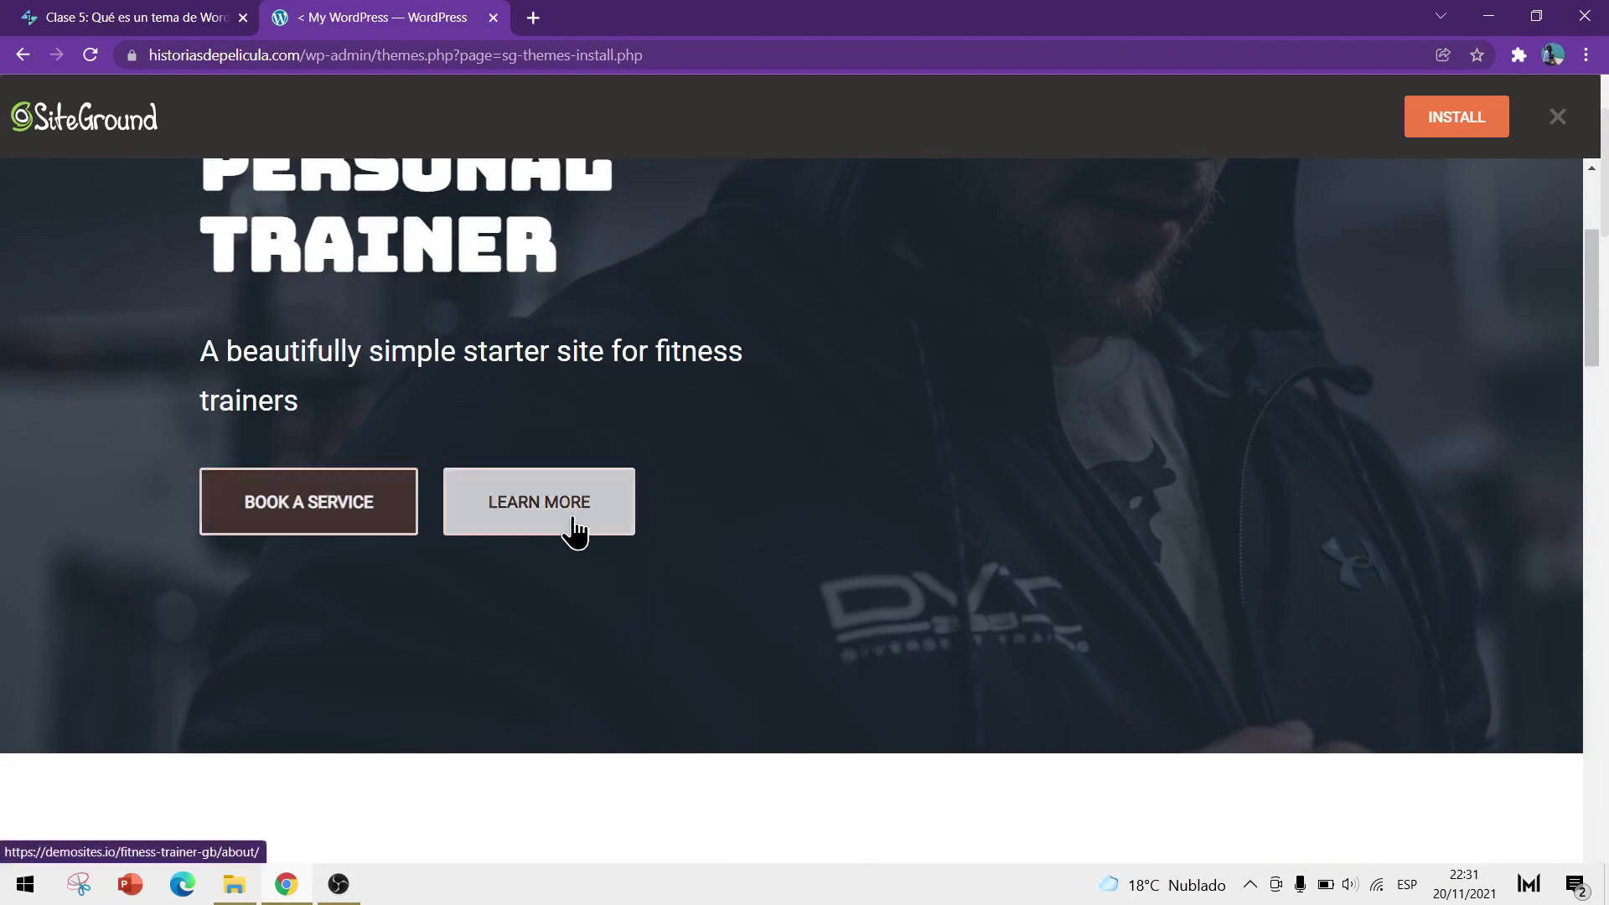
{"action": "scroll", "coordinate": [551, 528], "scroll_direction": "down", "scroll_amount": 15}
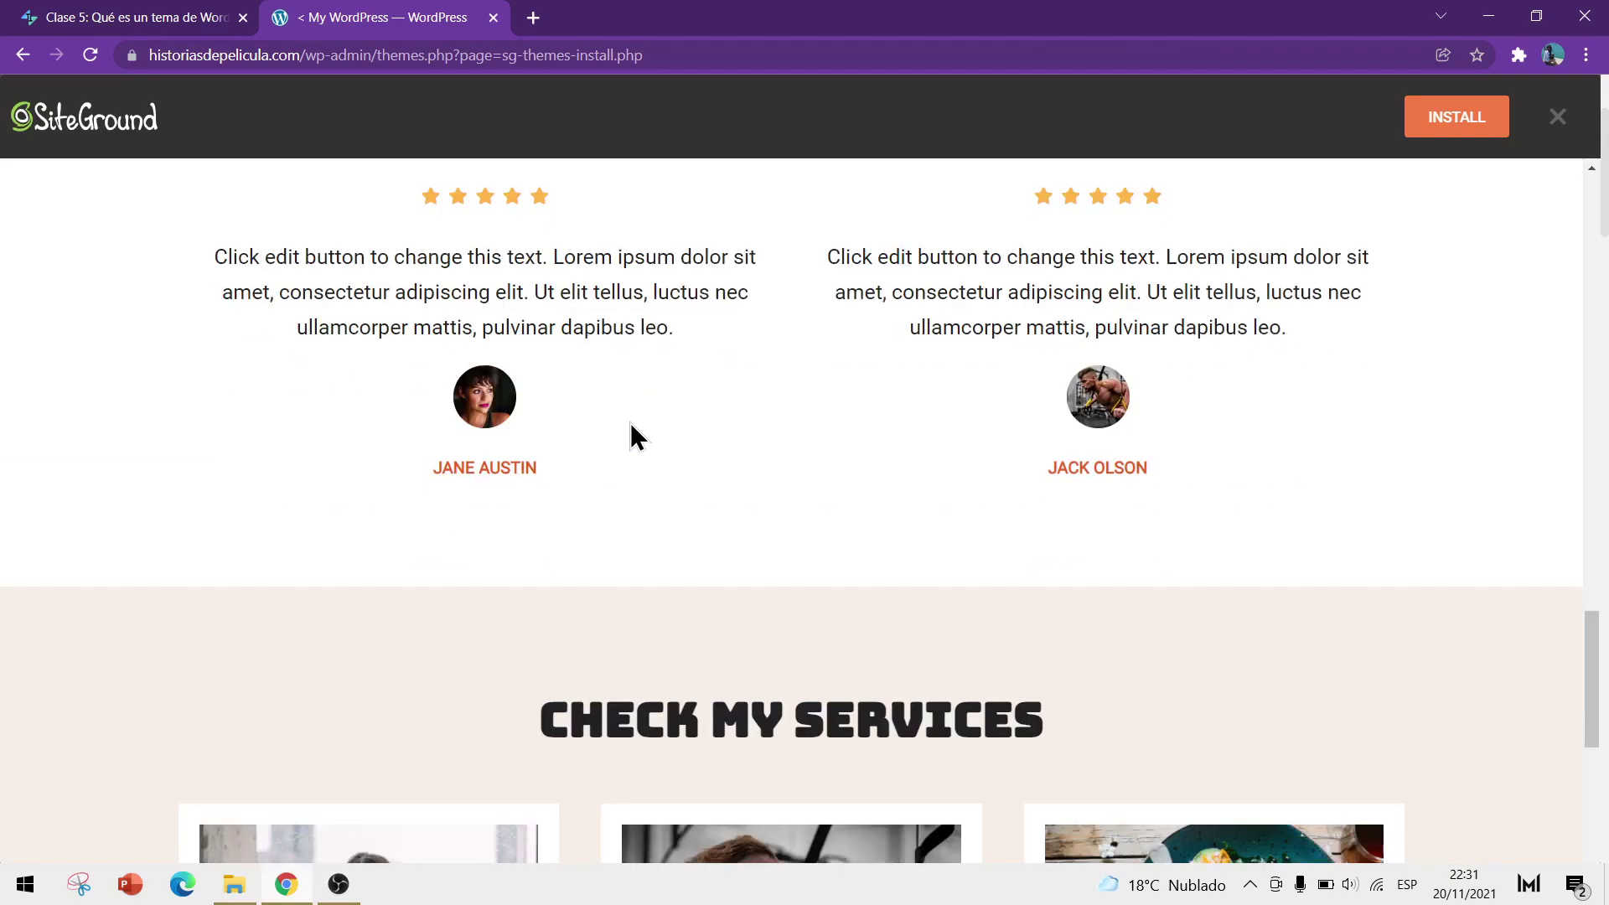
{"action": "scroll", "coordinate": [631, 425], "scroll_direction": "down", "scroll_amount": 10}
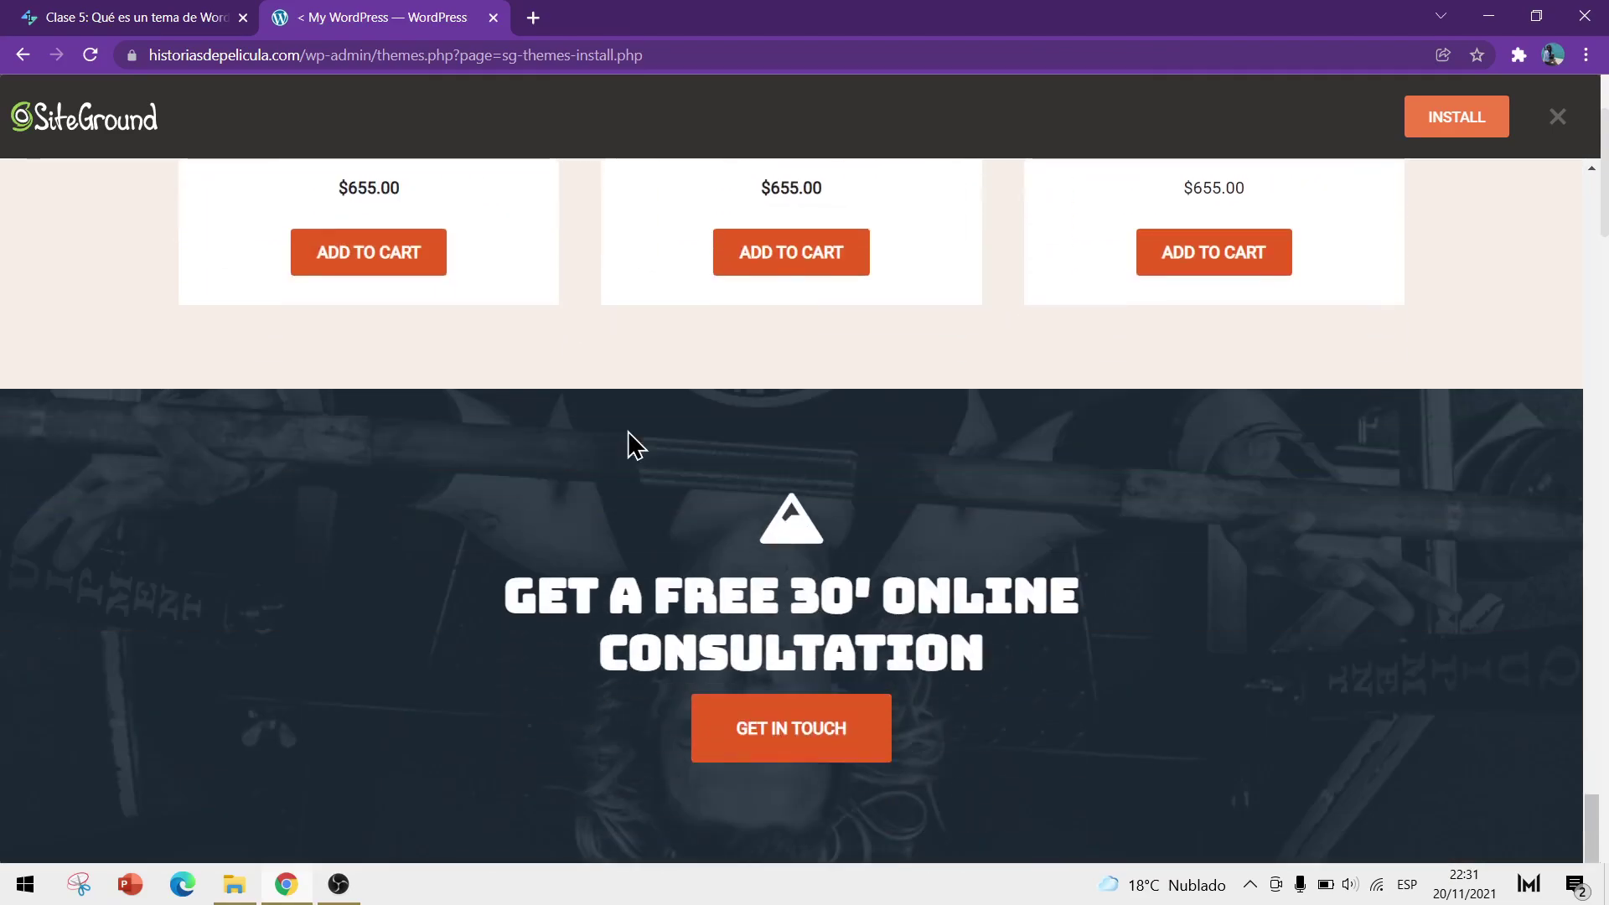
{"action": "scroll", "coordinate": [614, 503], "scroll_direction": "up", "scroll_amount": 15}
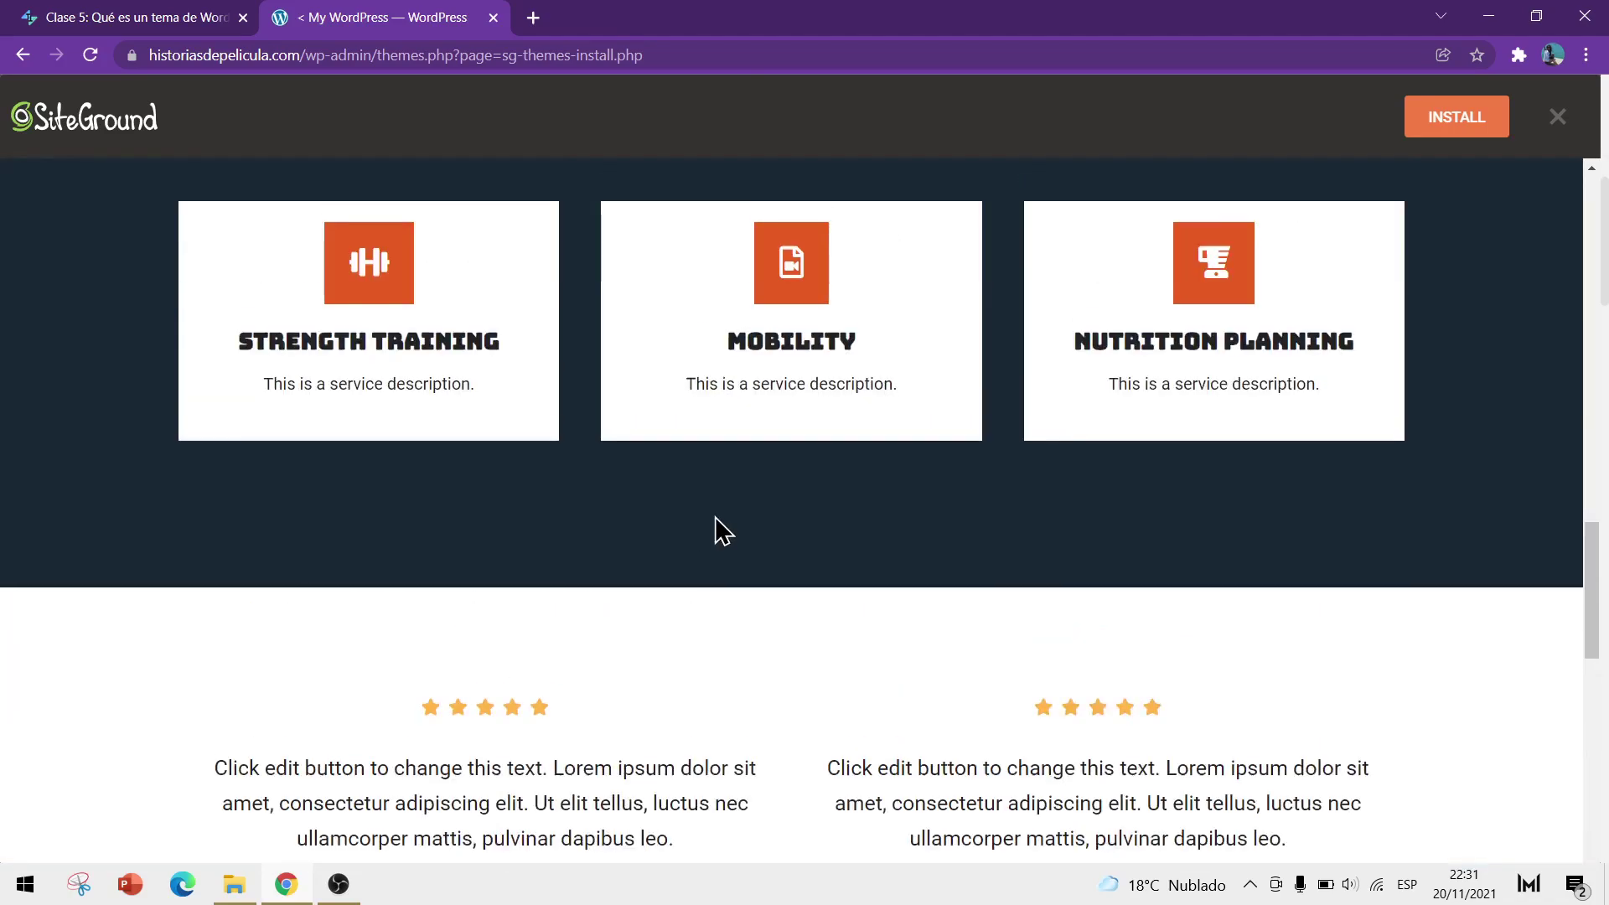
{"action": "scroll", "coordinate": [718, 531], "scroll_direction": "up", "scroll_amount": 10}
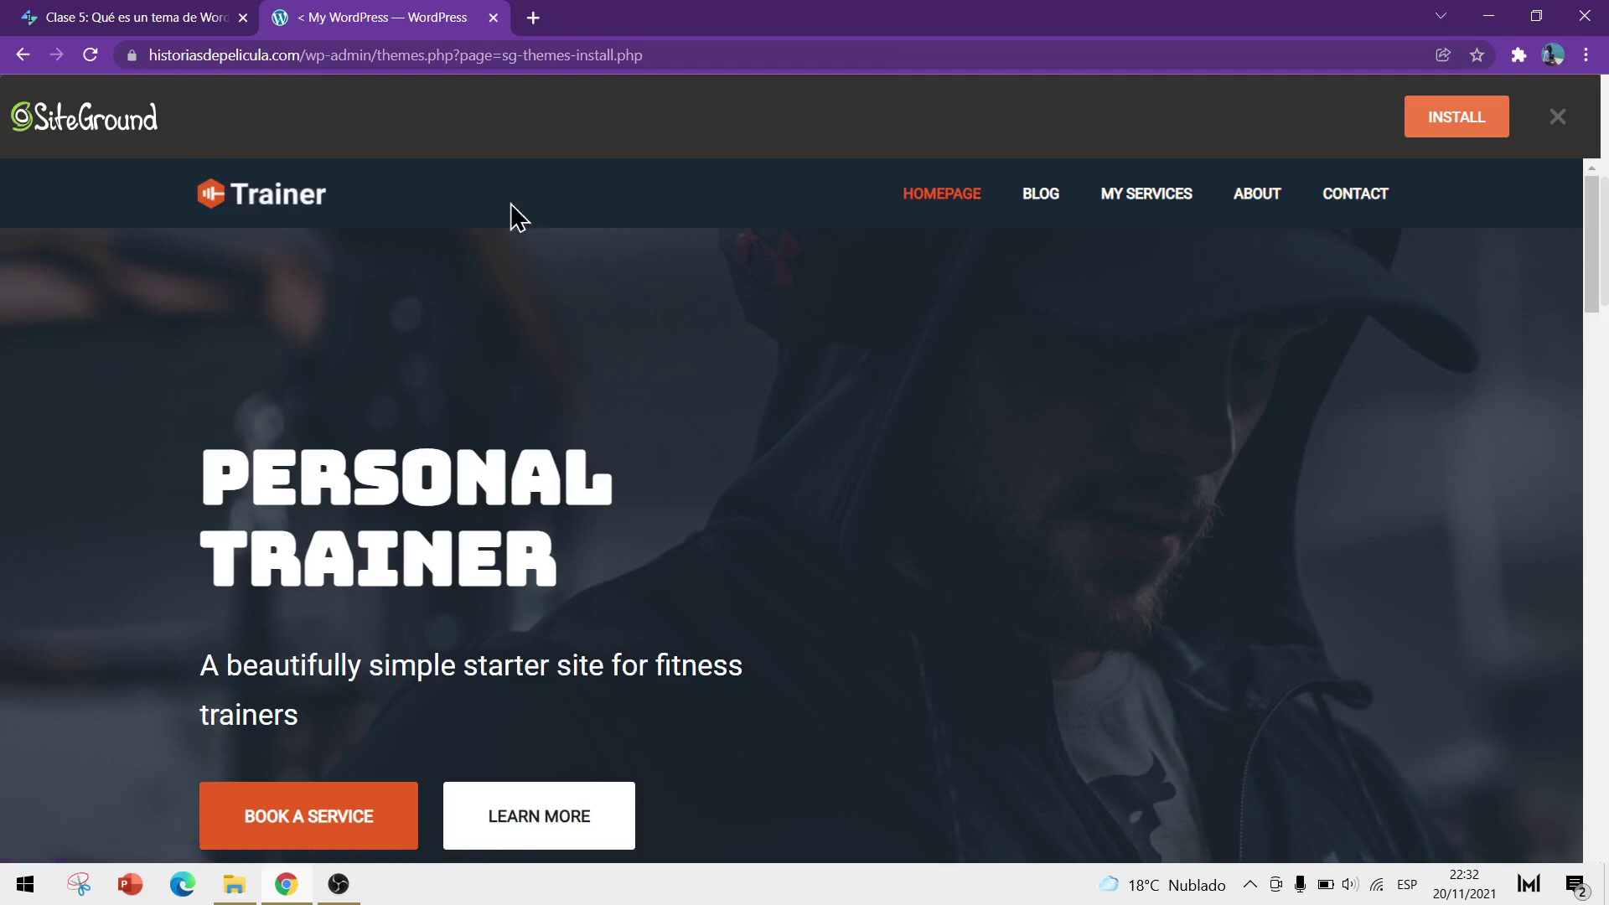
{"action": "scroll", "coordinate": [1099, 384], "scroll_direction": "down", "scroll_amount": 8}
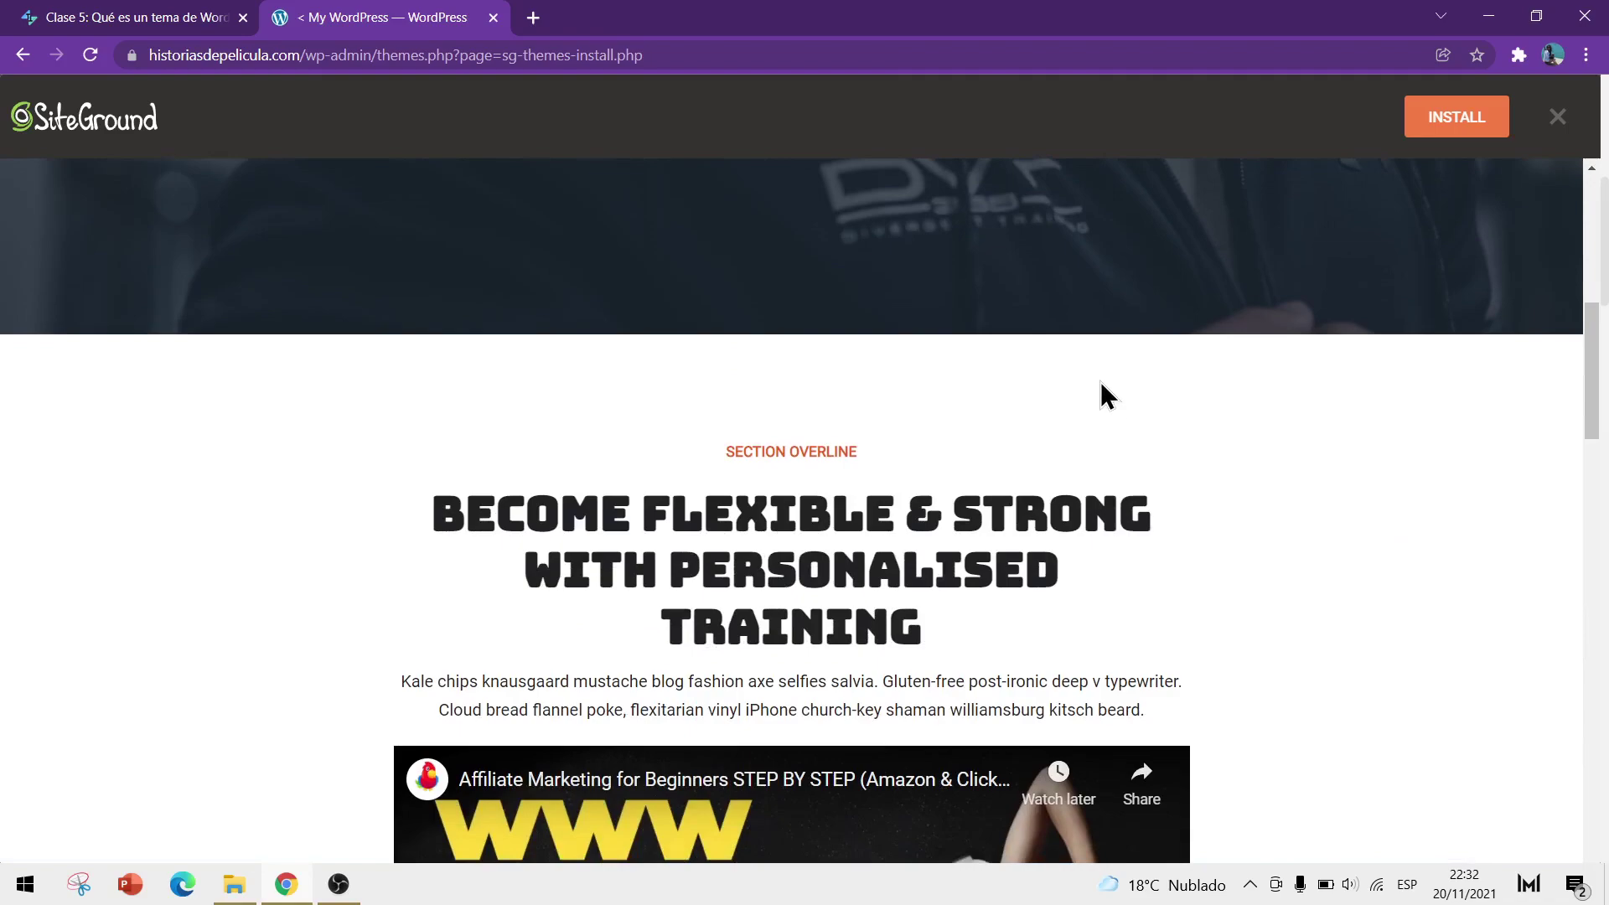
{"action": "scroll", "coordinate": [1100, 385], "scroll_direction": "down", "scroll_amount": 12}
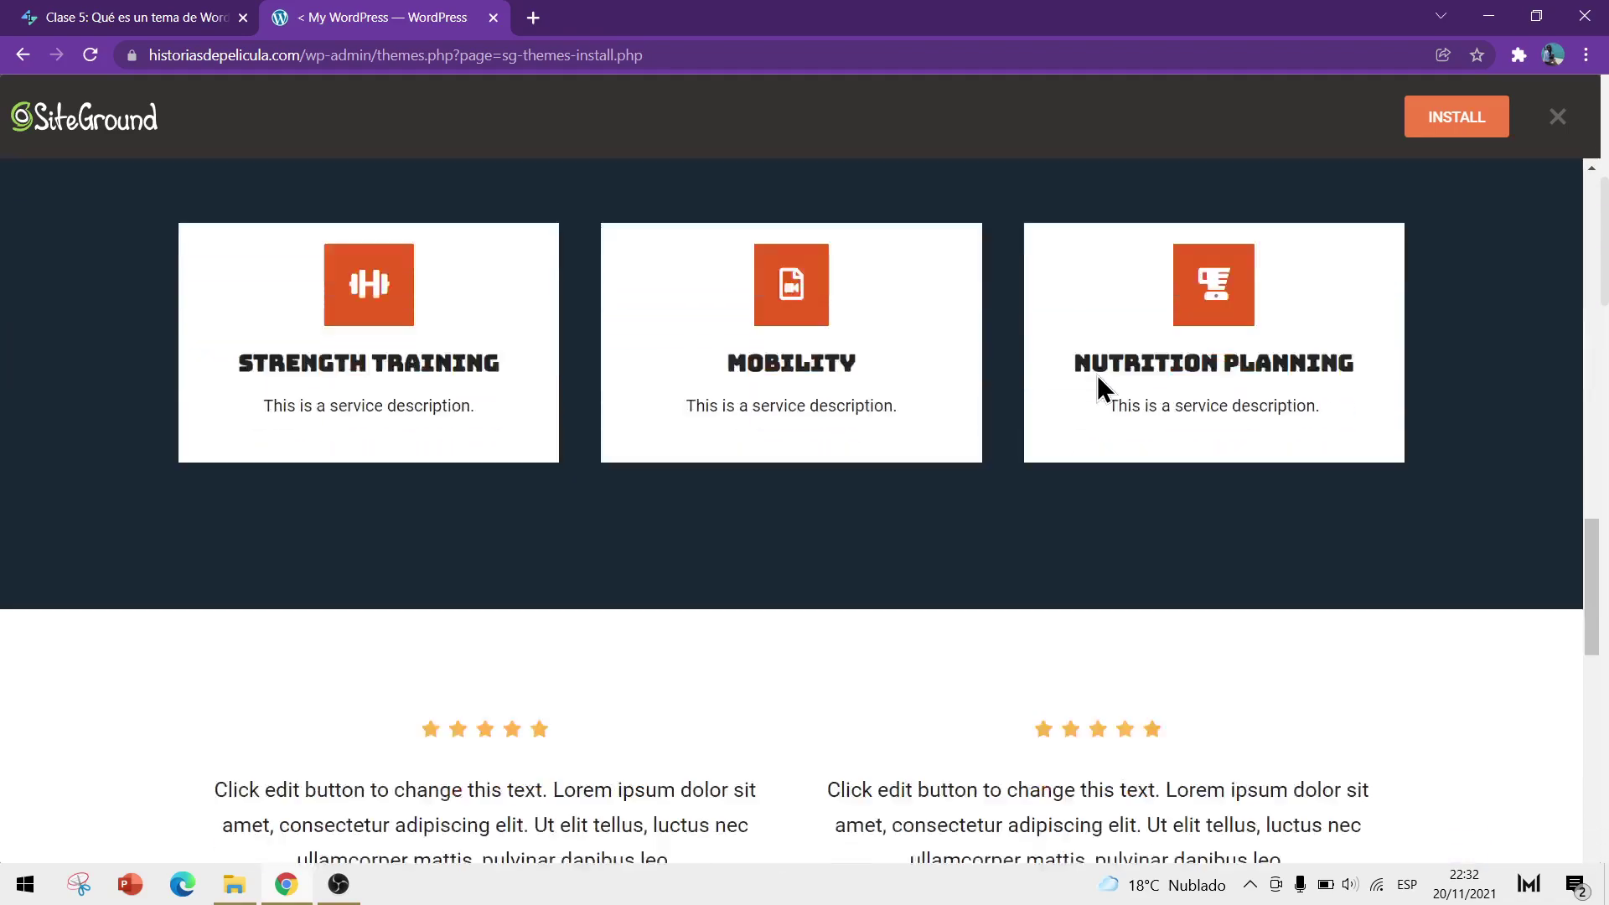
{"action": "scroll", "coordinate": [1098, 374], "scroll_direction": "down", "scroll_amount": 10}
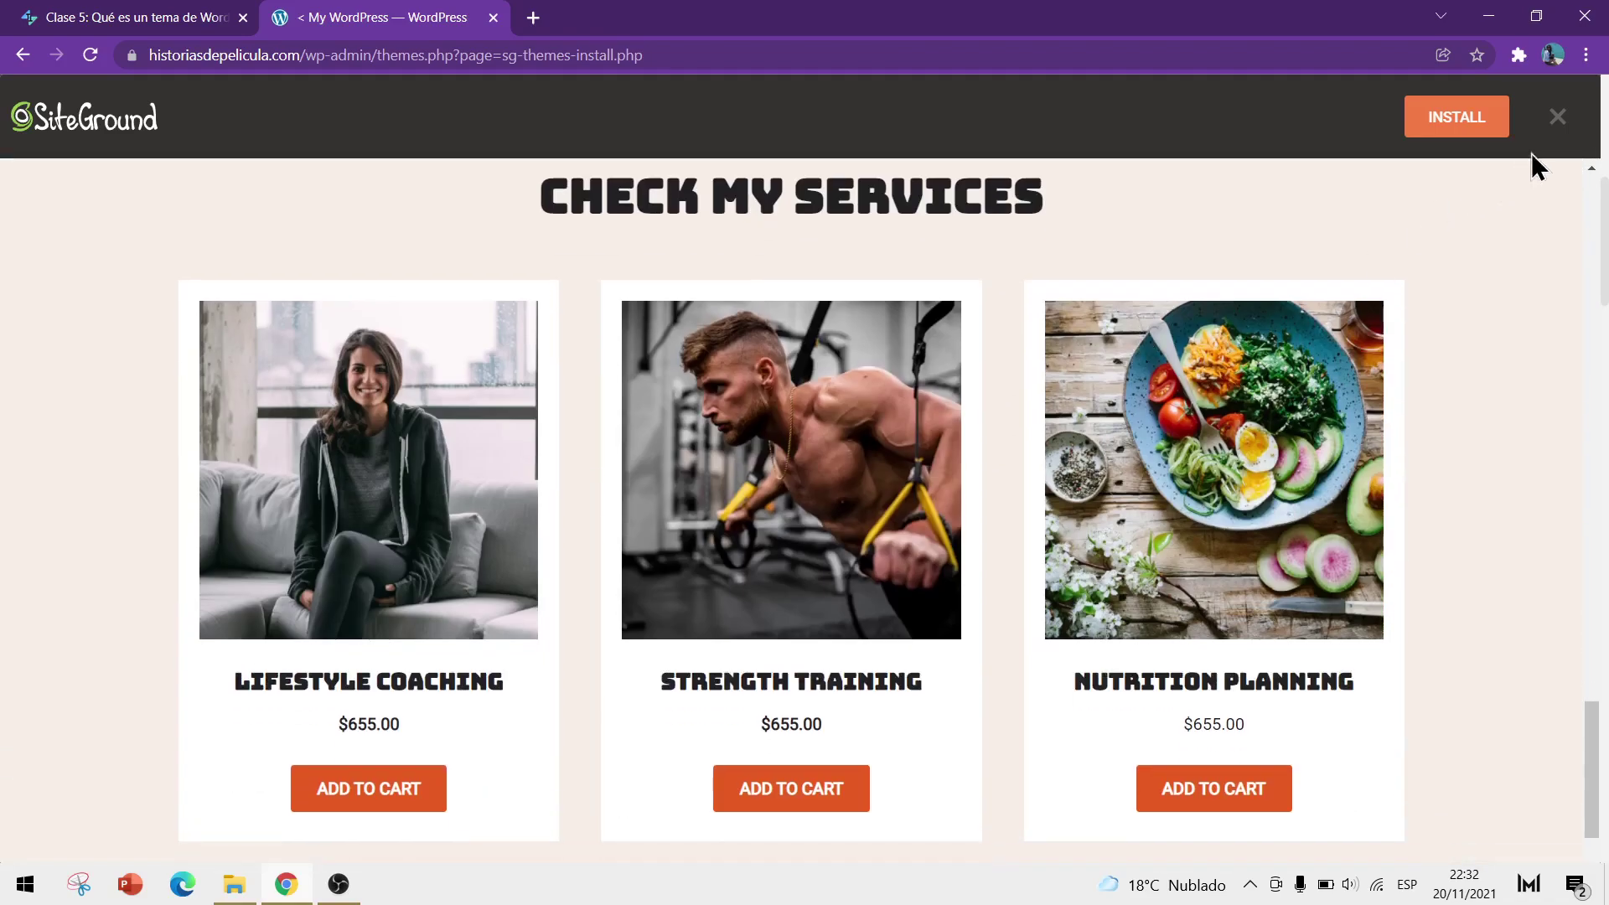
Close the Personal Trainer preview and scroll through the recommended free themes
{"action": "left_click", "coordinate": [1555, 118]}
{"action": "scroll", "coordinate": [1329, 486], "scroll_direction": "up", "scroll_amount": 7}
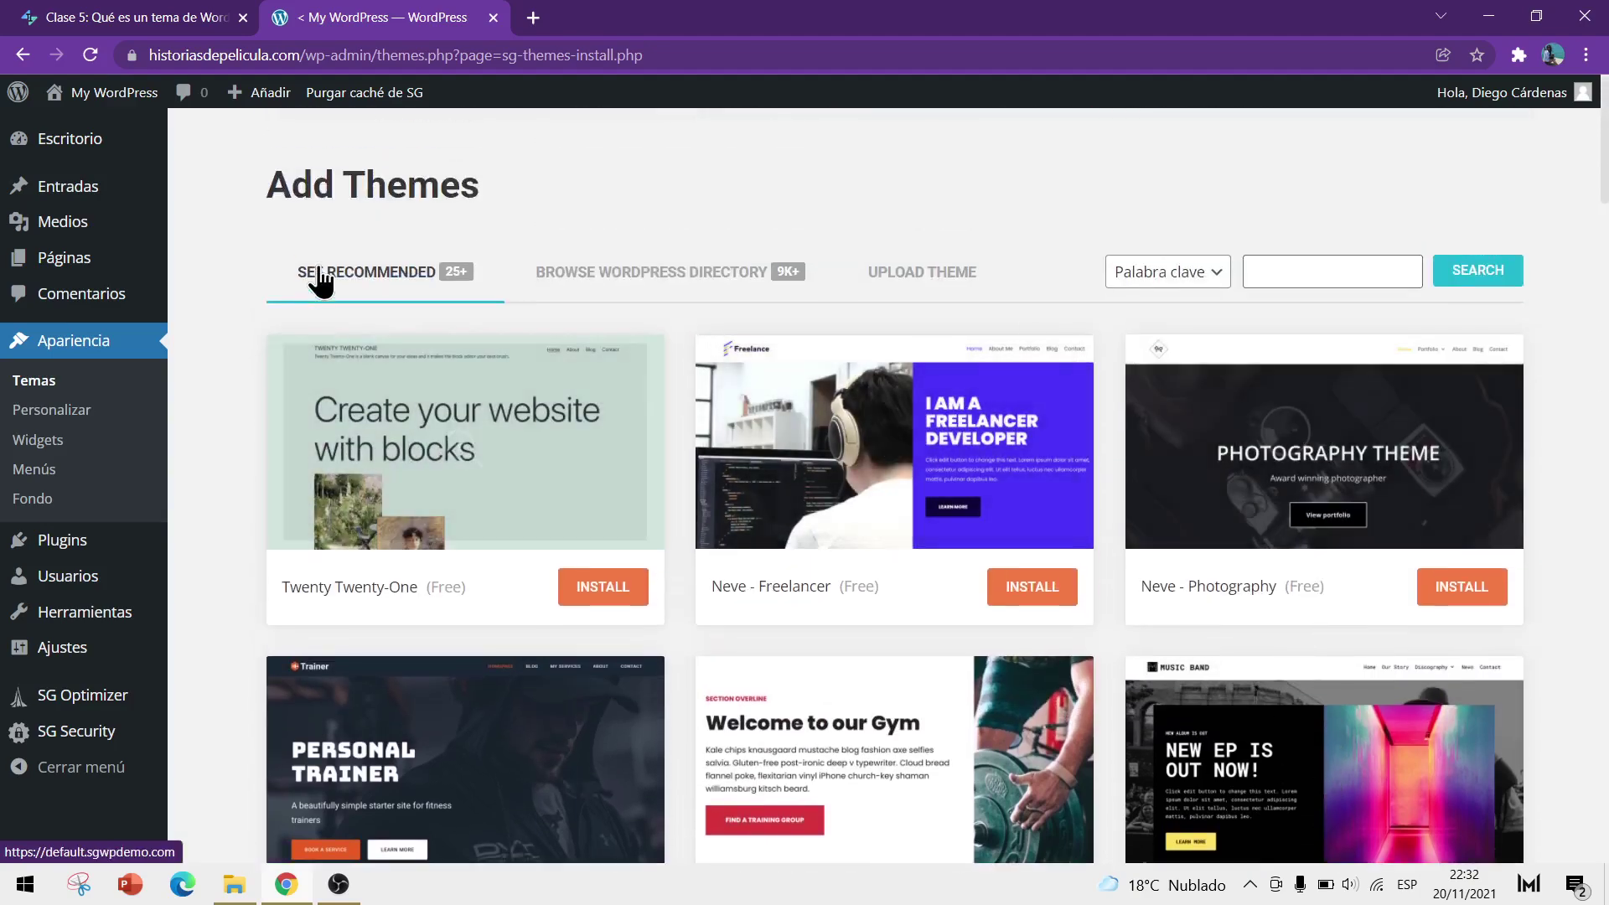
{"action": "scroll", "coordinate": [241, 400], "scroll_direction": "down", "scroll_amount": 6}
{"action": "scroll", "coordinate": [246, 404], "scroll_direction": "up", "scroll_amount": 5}
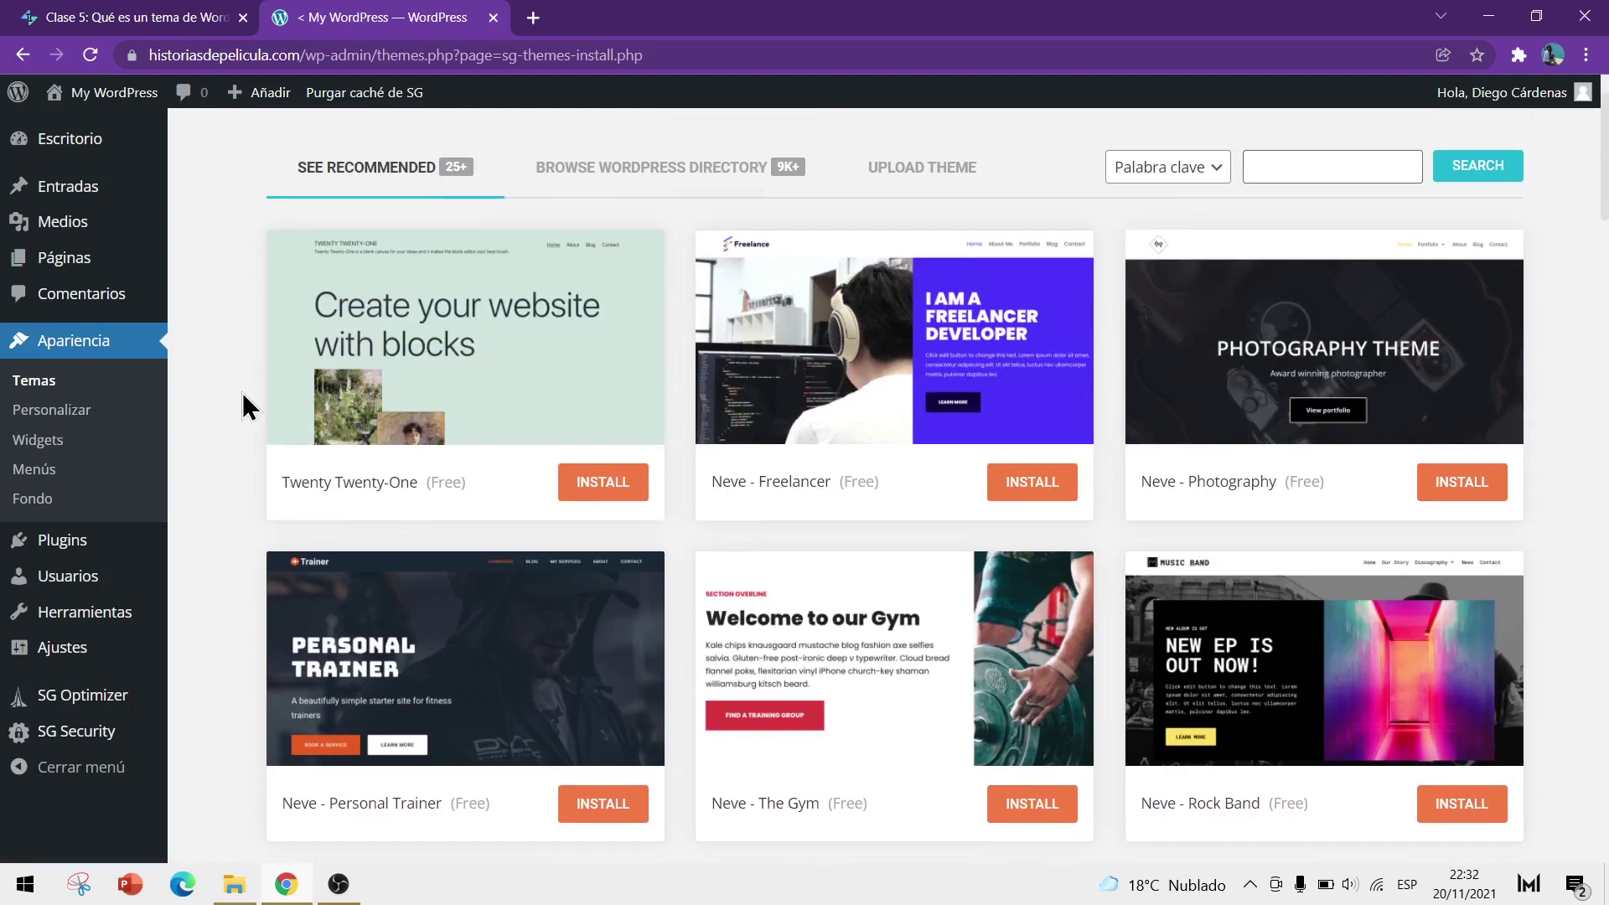
{"action": "scroll", "coordinate": [243, 406], "scroll_direction": "down", "scroll_amount": 4}
{"action": "scroll", "coordinate": [1117, 411], "scroll_direction": "down", "scroll_amount": 7}
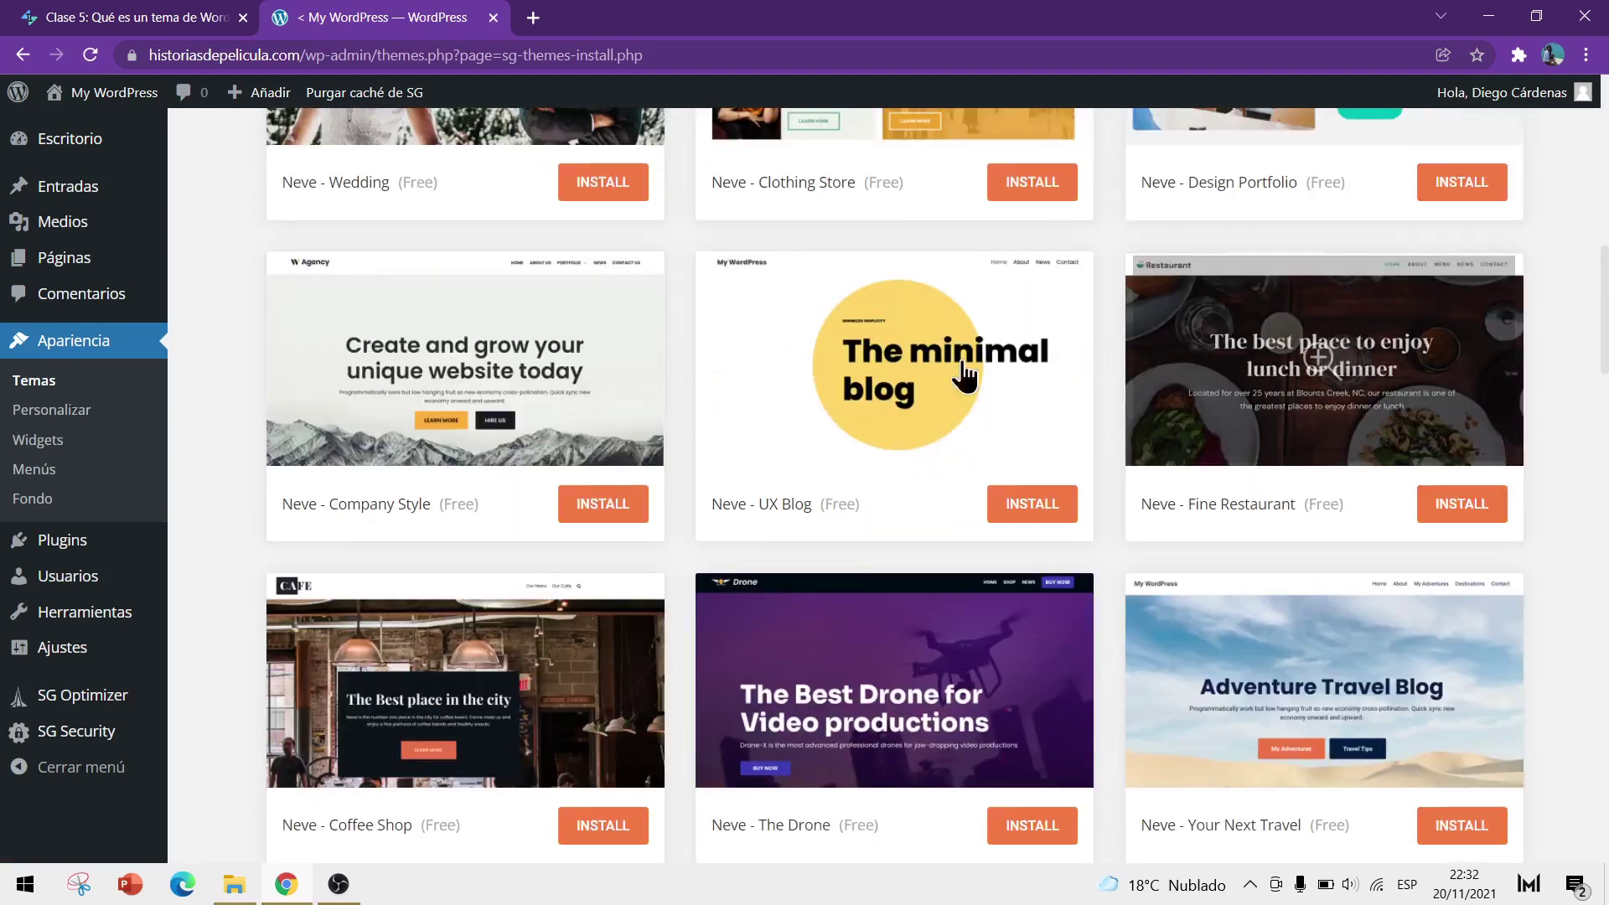
{"action": "scroll", "coordinate": [574, 385], "scroll_direction": "down", "scroll_amount": 15}
{"action": "scroll", "coordinate": [1569, 573], "scroll_direction": "up", "scroll_amount": 10}
{"action": "scroll", "coordinate": [1568, 568], "scroll_direction": "up", "scroll_amount": 20}
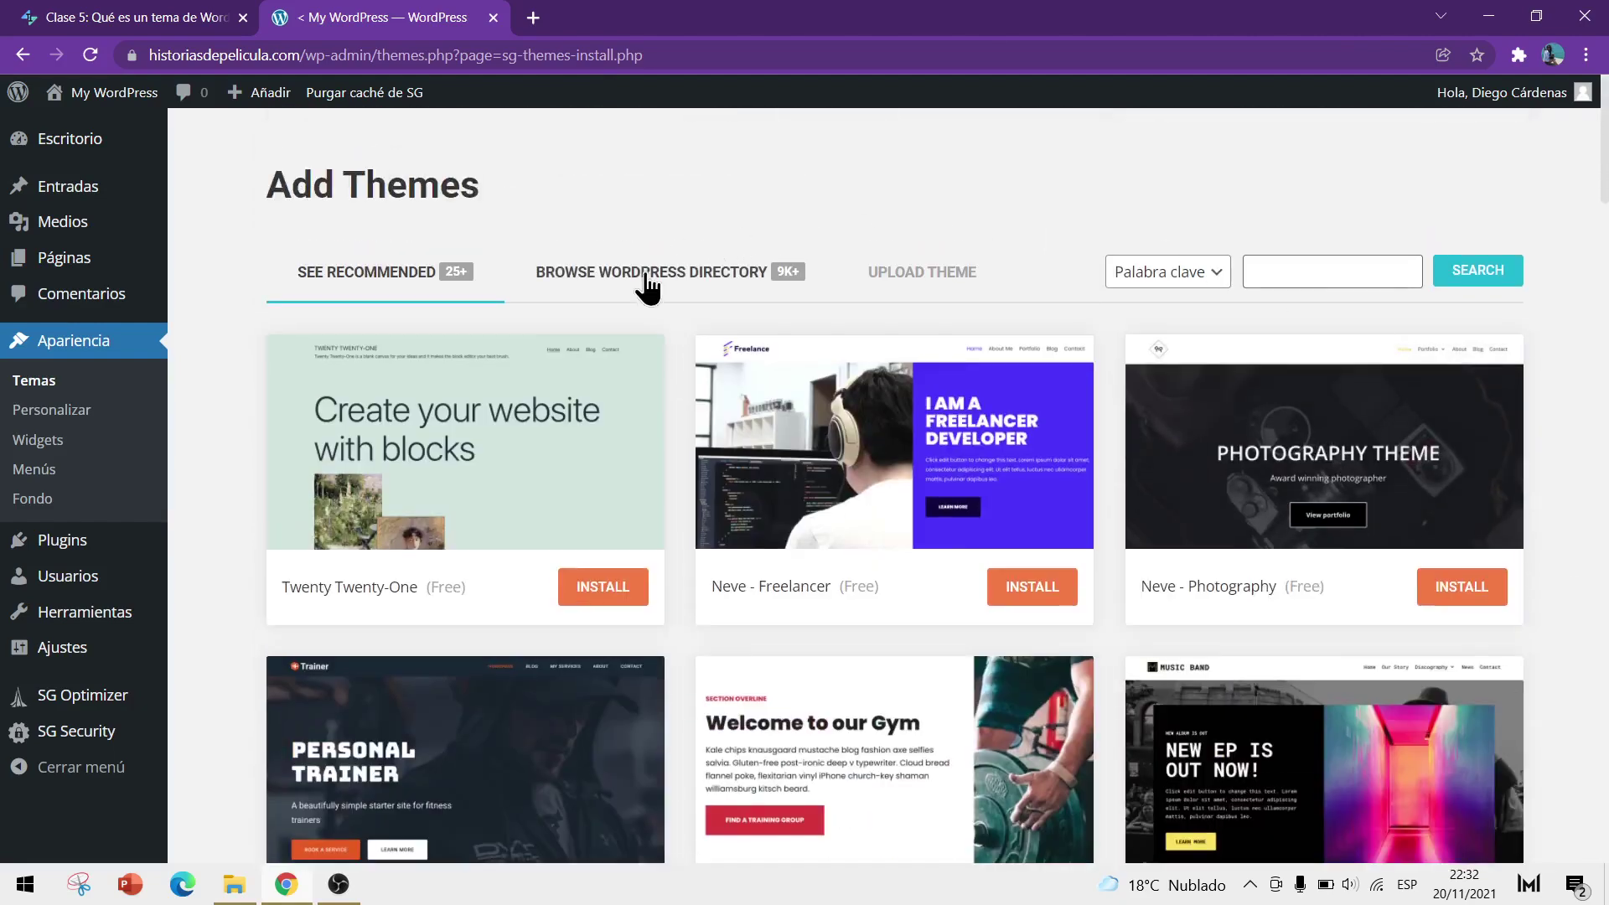
Switch to the WordPress directory themes and load a second batch
{"action": "left_click", "coordinate": [679, 285]}
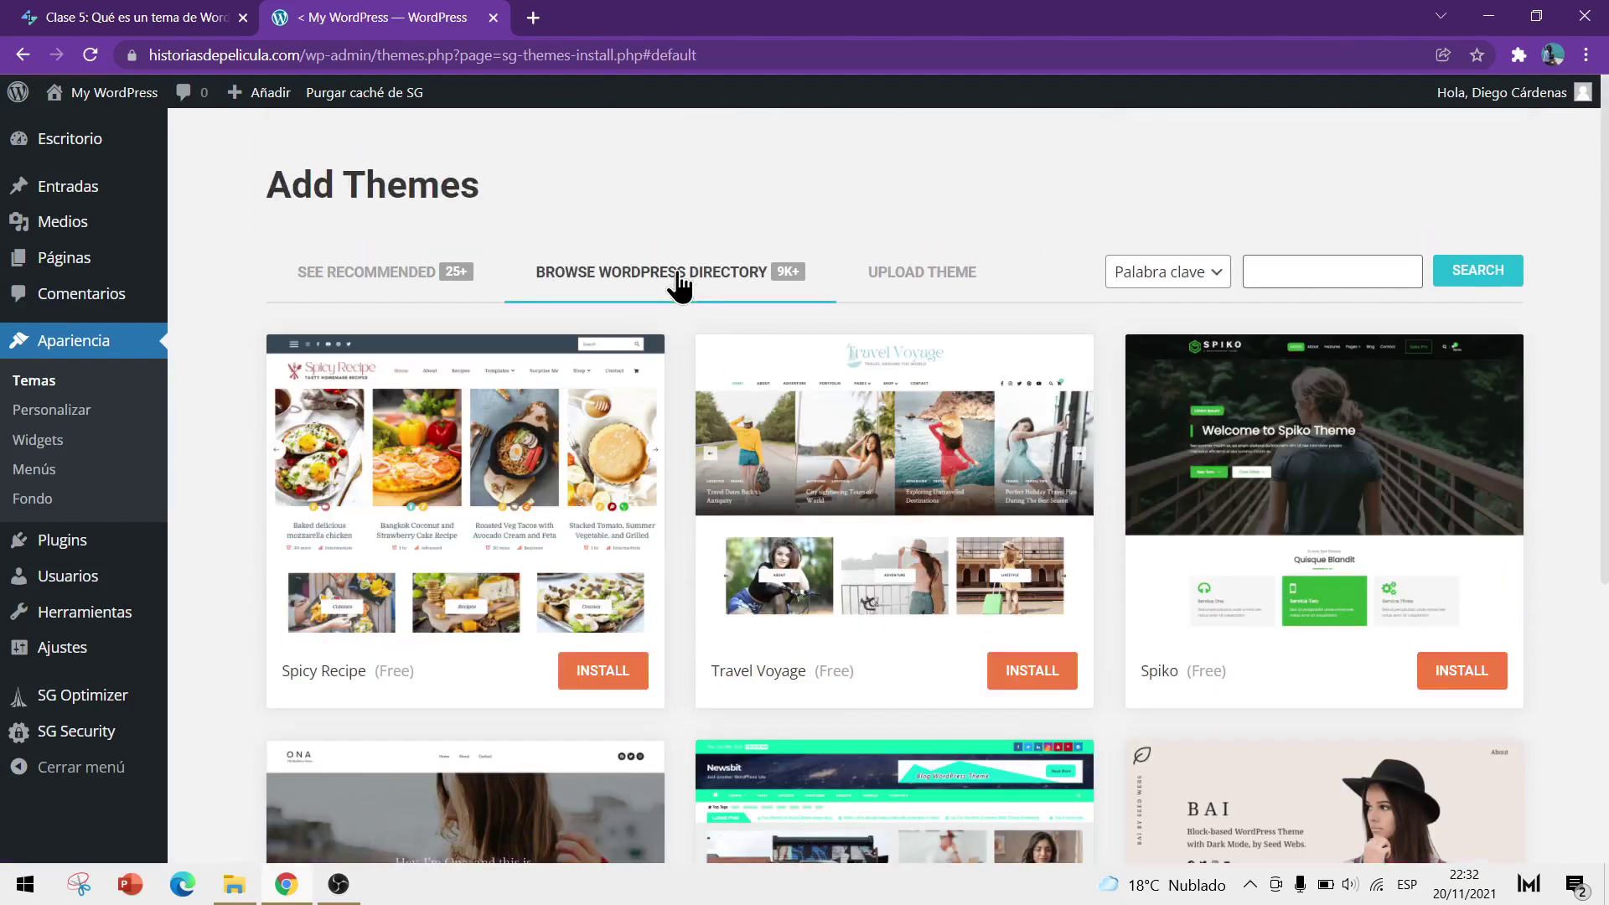
{"action": "scroll", "coordinate": [1236, 416], "scroll_direction": "down", "scroll_amount": 5}
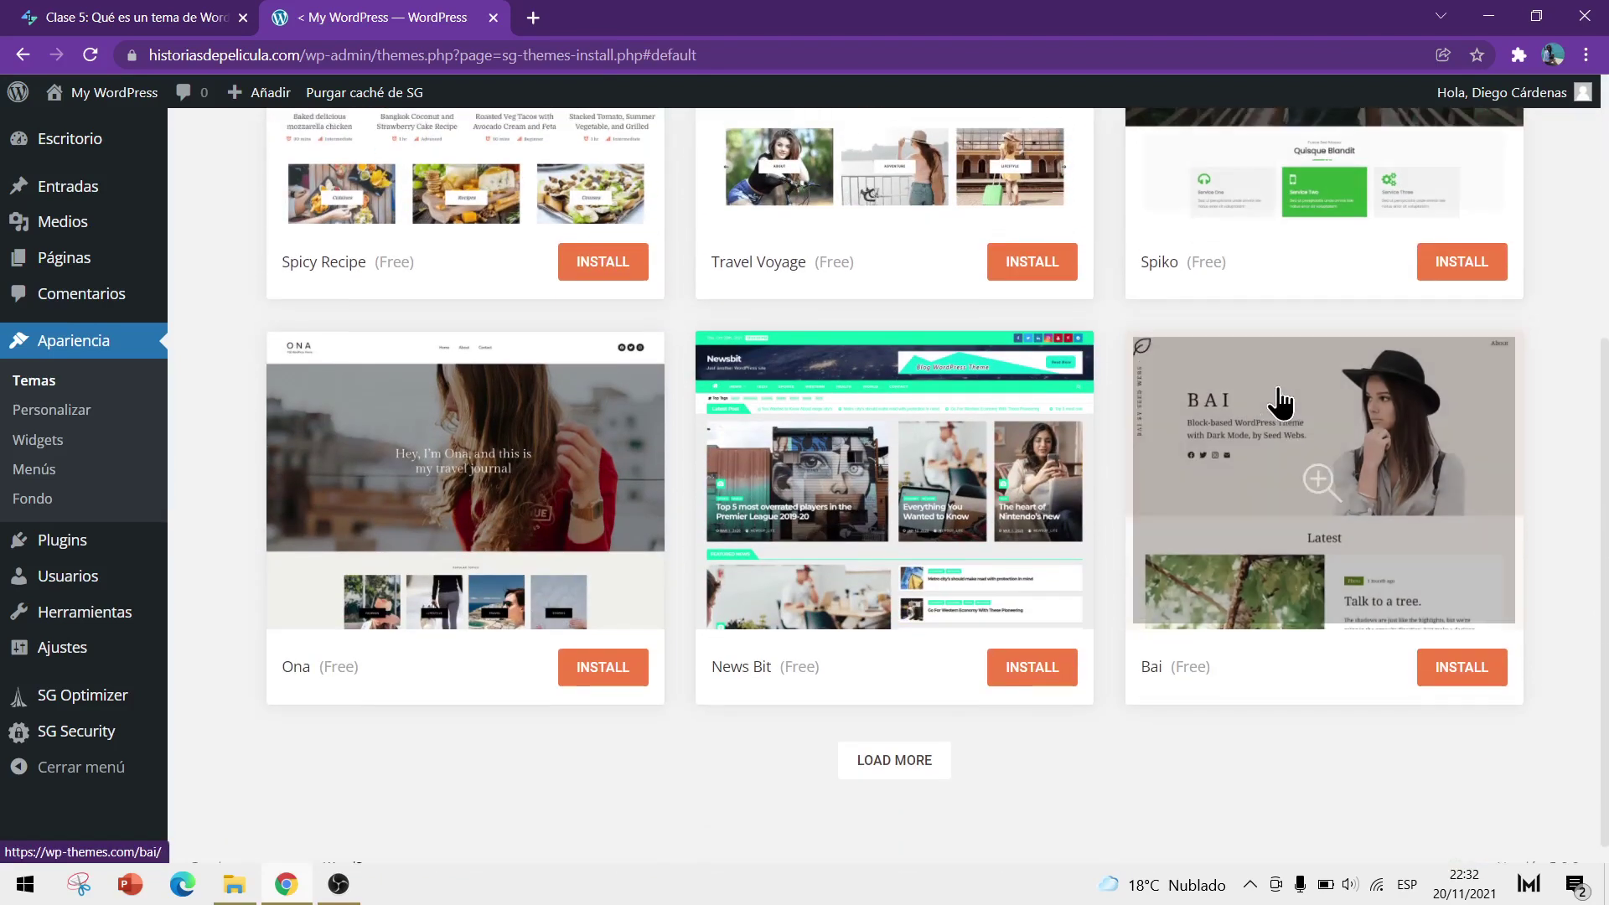
{"action": "left_click", "coordinate": [914, 736]}
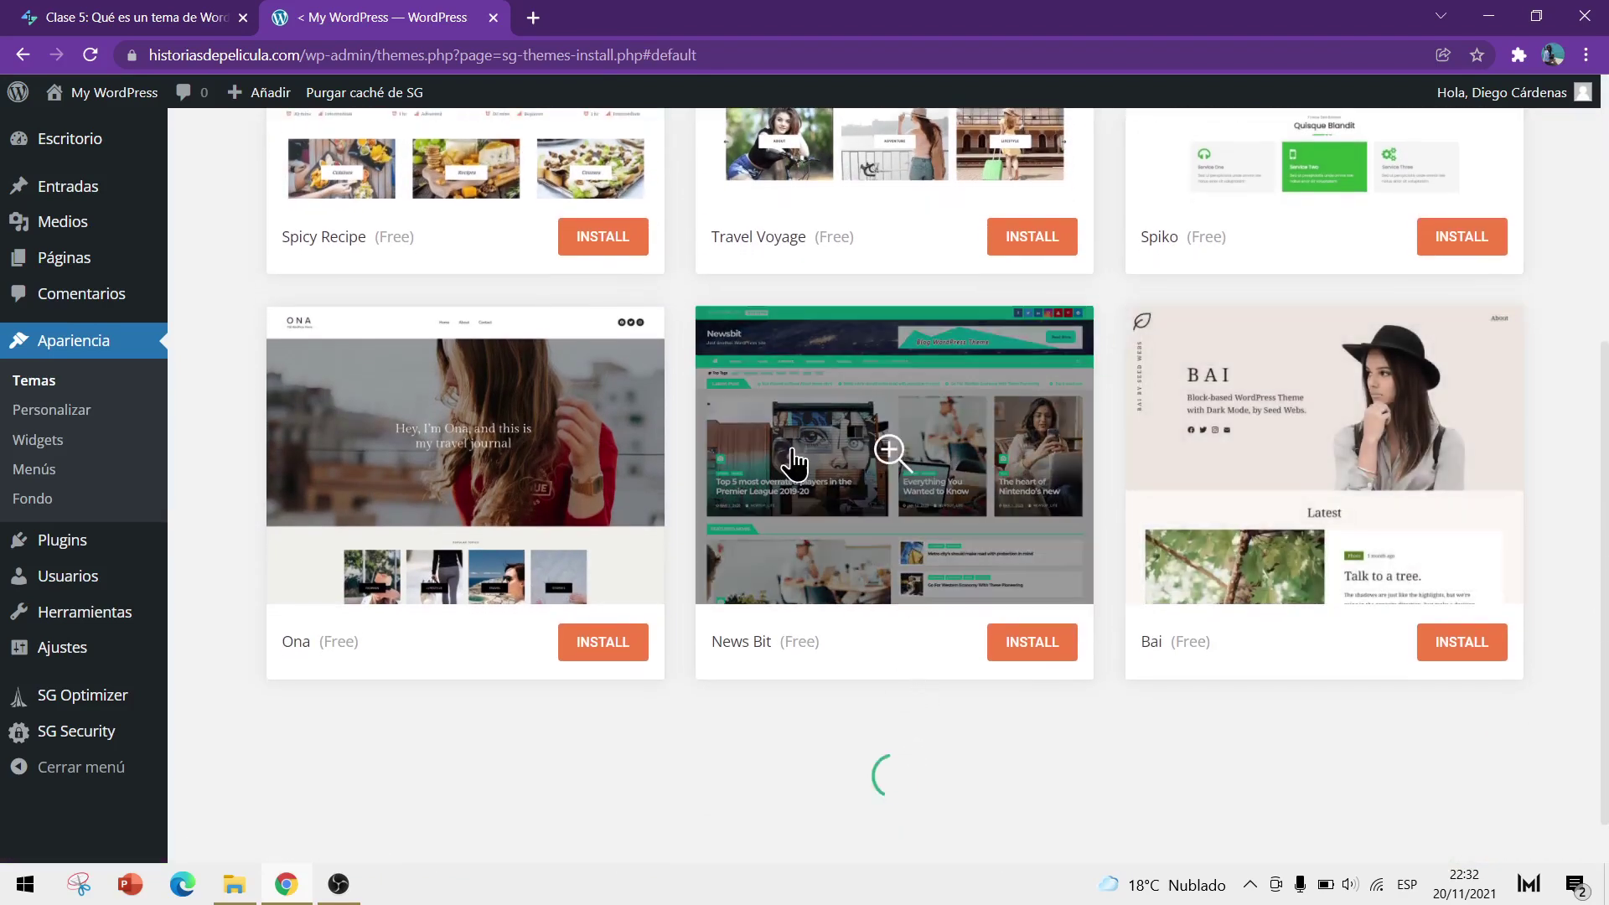
{"action": "scroll", "coordinate": [790, 459], "scroll_direction": "down", "scroll_amount": 3}
{"action": "scroll", "coordinate": [893, 677], "scroll_direction": "down", "scroll_amount": 15}
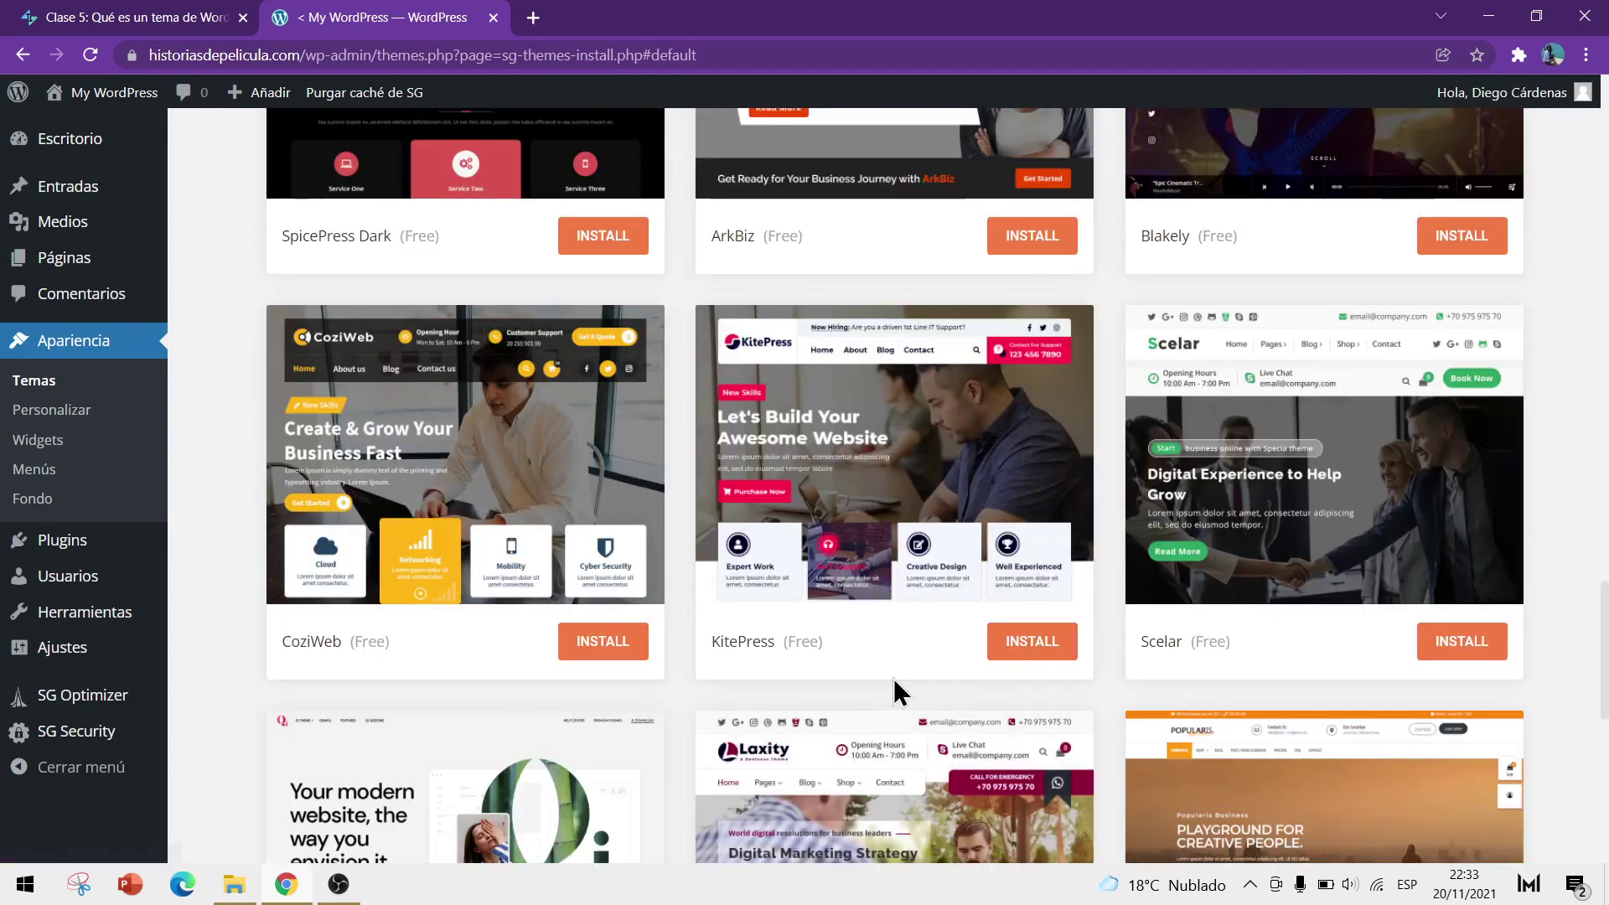
{"action": "scroll", "coordinate": [894, 677], "scroll_direction": "down", "scroll_amount": 3}
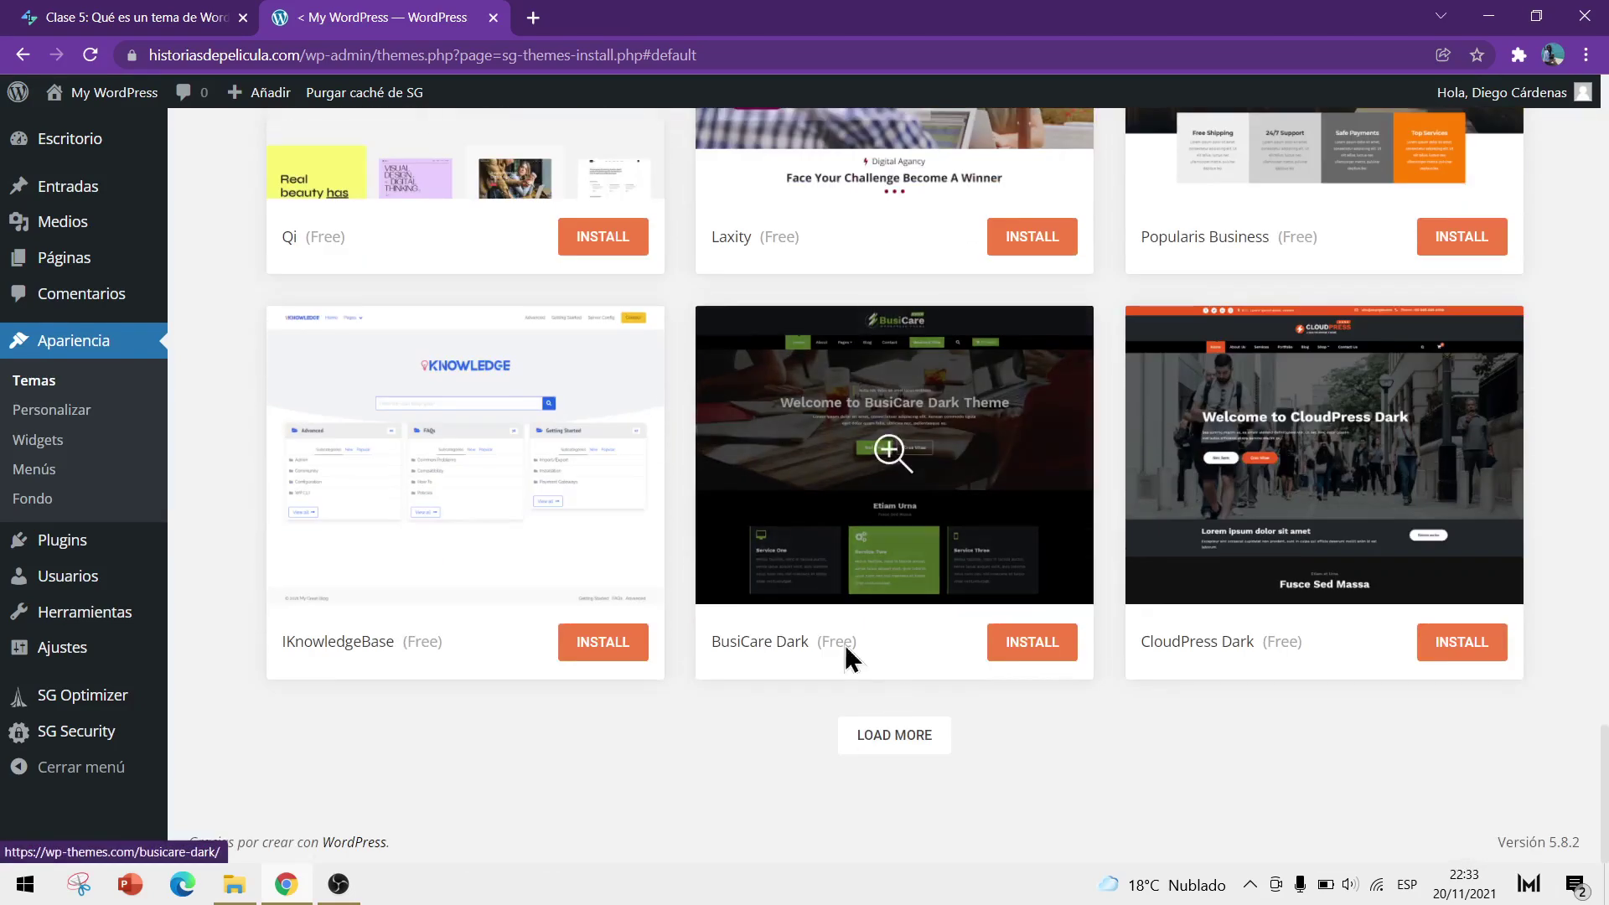
Load a third batch of directory themes and scroll through the results
{"action": "left_click", "coordinate": [902, 748]}
{"action": "scroll", "coordinate": [532, 545], "scroll_direction": "down", "scroll_amount": 5}
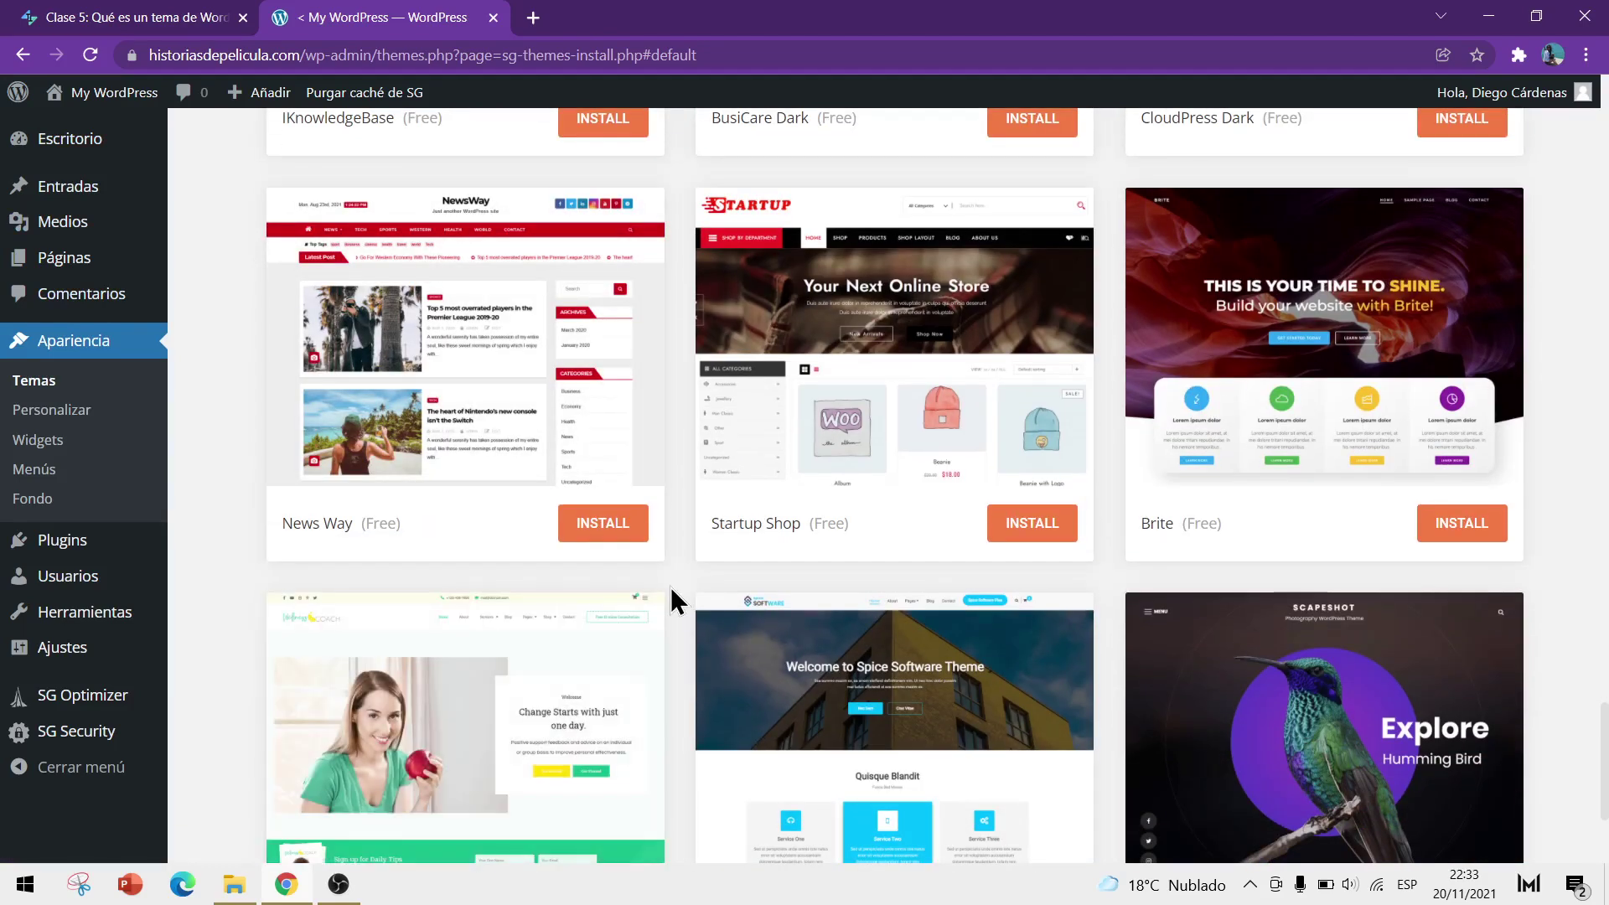
{"action": "scroll", "coordinate": [671, 599], "scroll_direction": "down", "scroll_amount": 3}
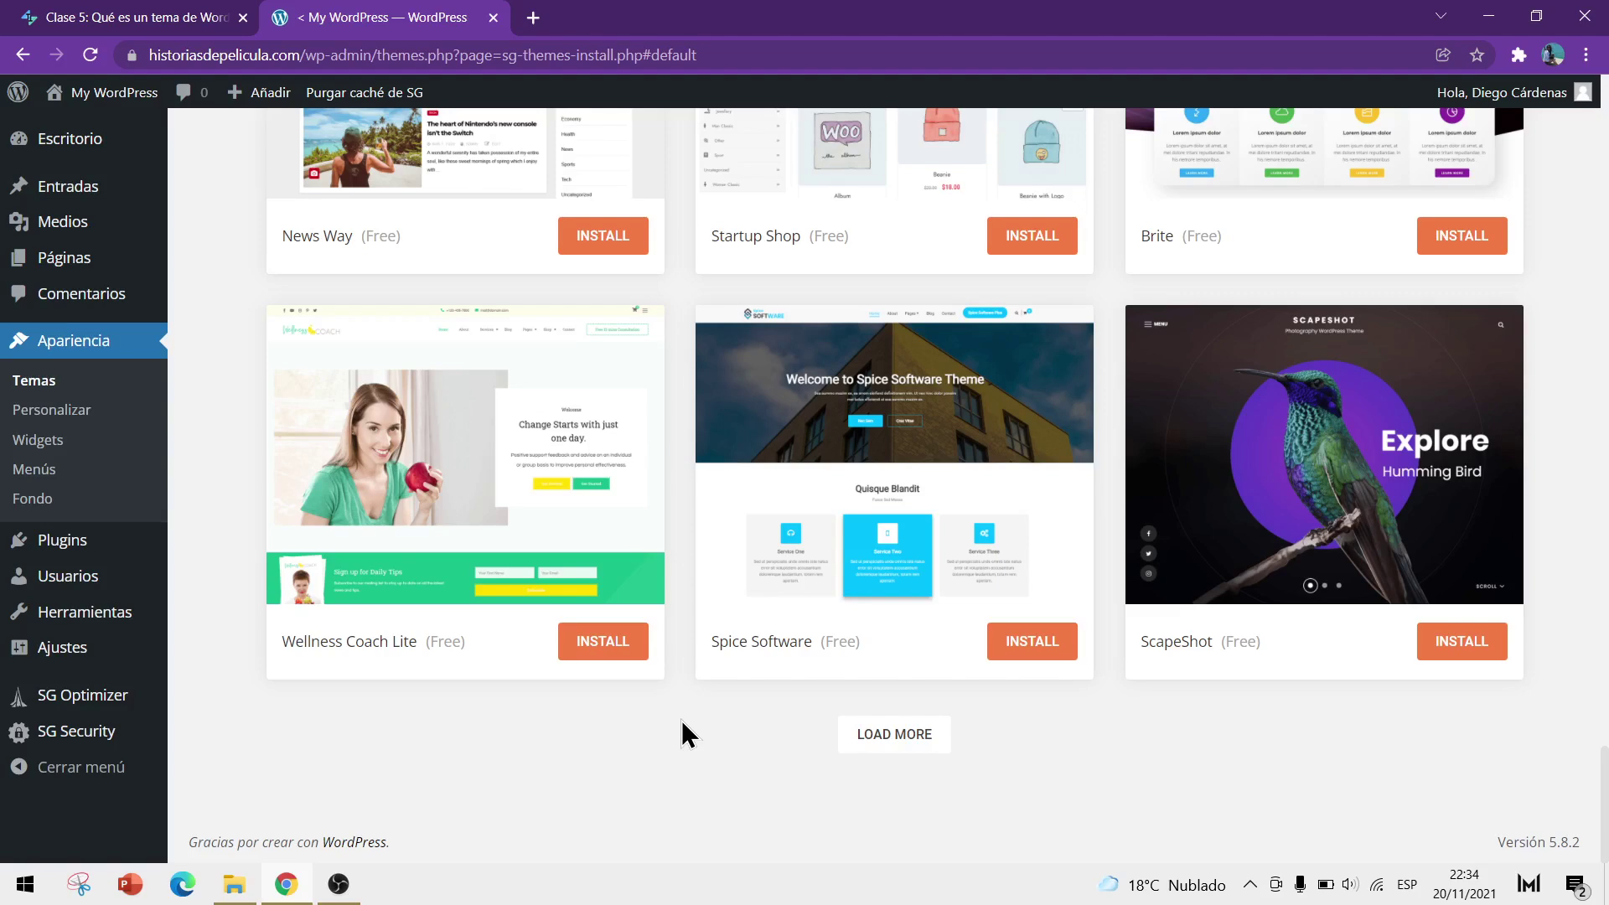
{"action": "scroll", "coordinate": [690, 729], "scroll_direction": "up", "scroll_amount": 4}
{"action": "scroll", "coordinate": [671, 564], "scroll_direction": "up", "scroll_amount": 5}
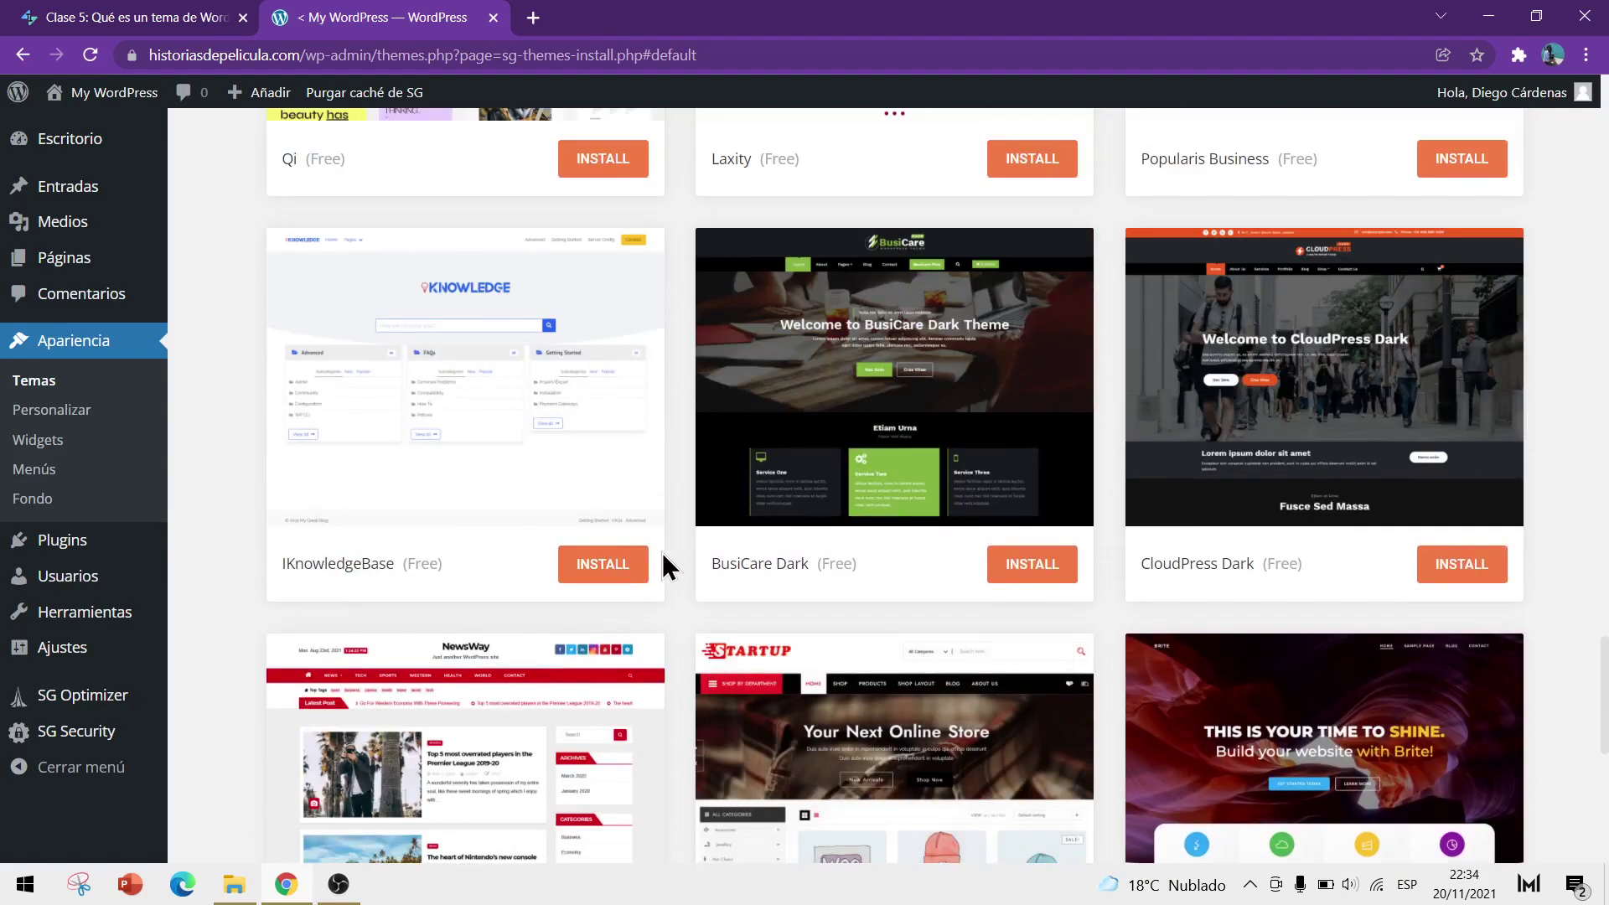
{"action": "scroll", "coordinate": [908, 601], "scroll_direction": "up", "scroll_amount": 5}
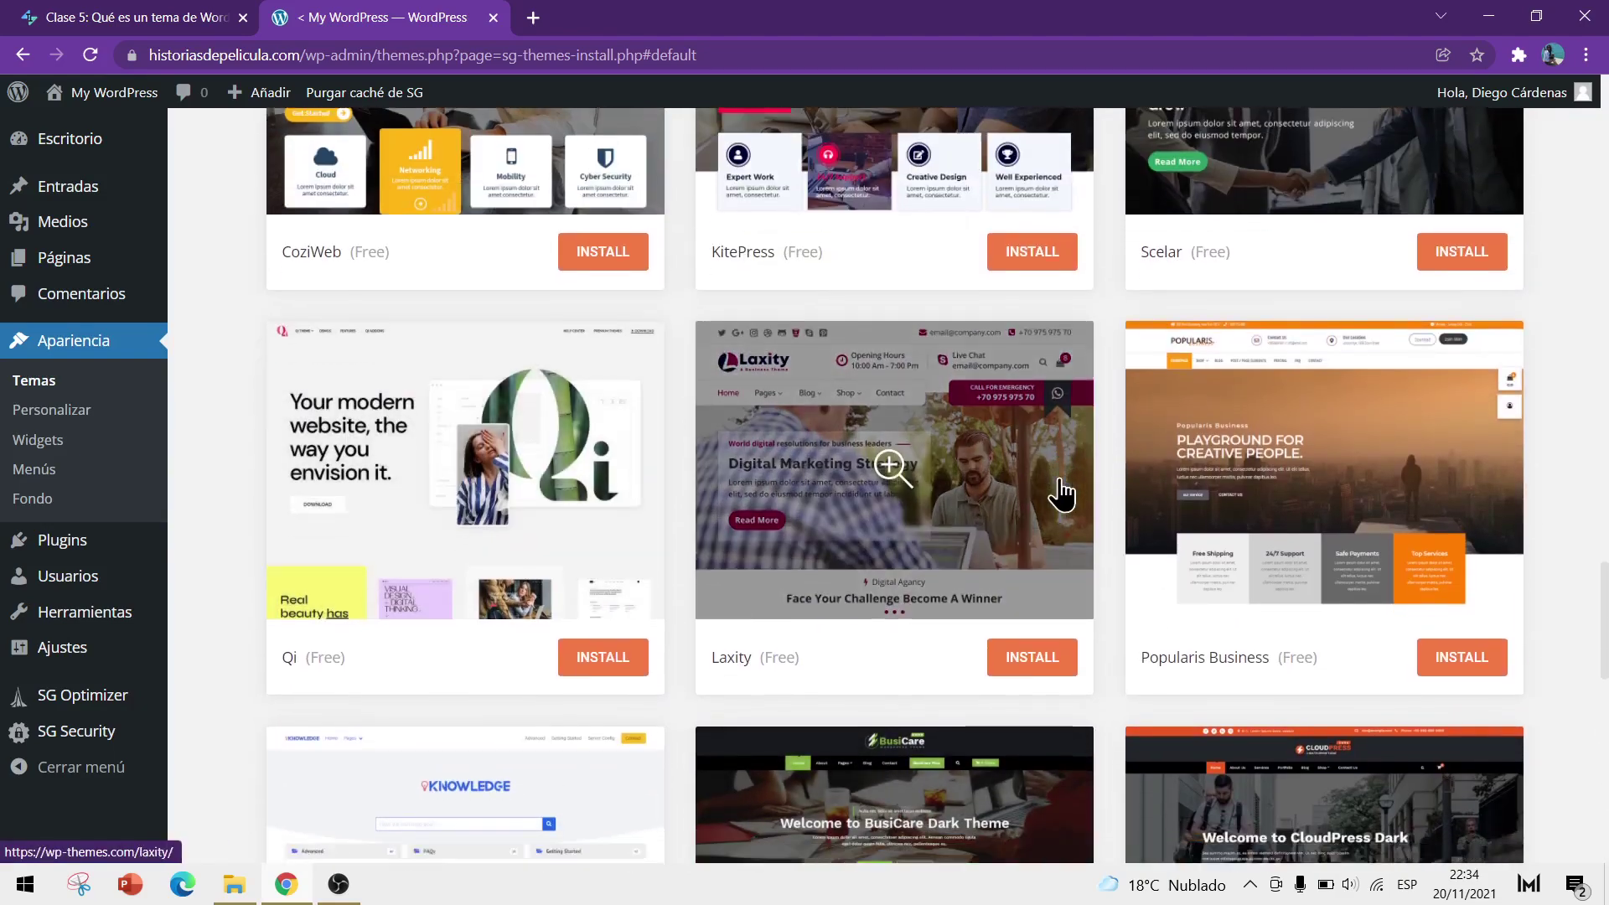
{"action": "scroll", "coordinate": [1256, 605], "scroll_direction": "down", "scroll_amount": 4}
Preview the CloudPress Dark theme, then close the preview
{"action": "left_click", "coordinate": [1321, 584]}
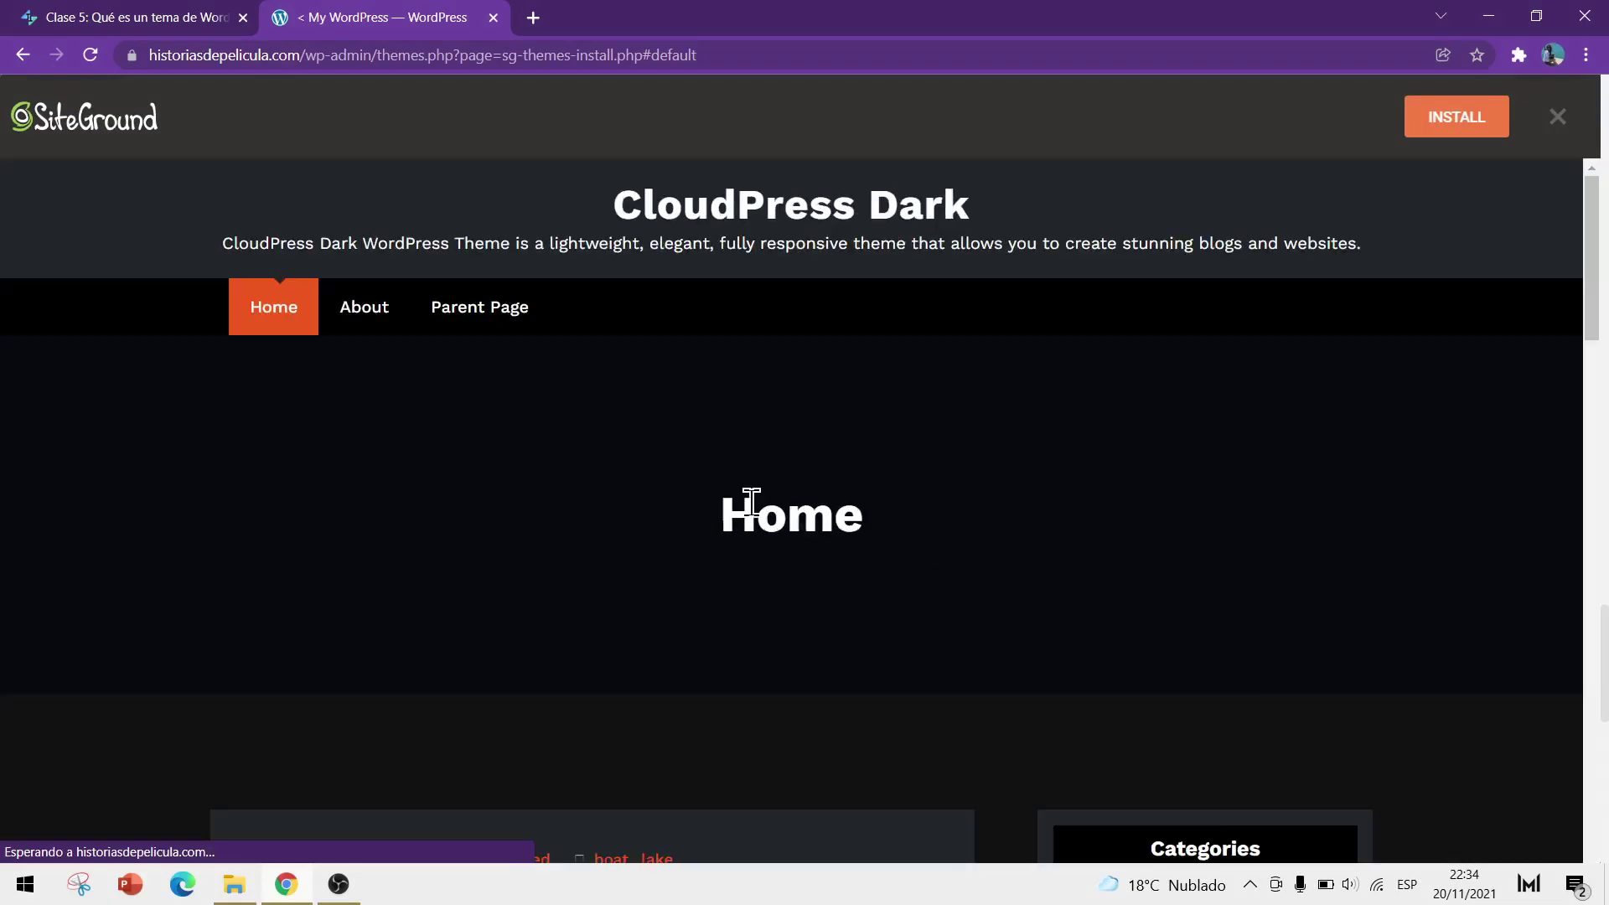
{"action": "scroll", "coordinate": [593, 388], "scroll_direction": "down", "scroll_amount": 4}
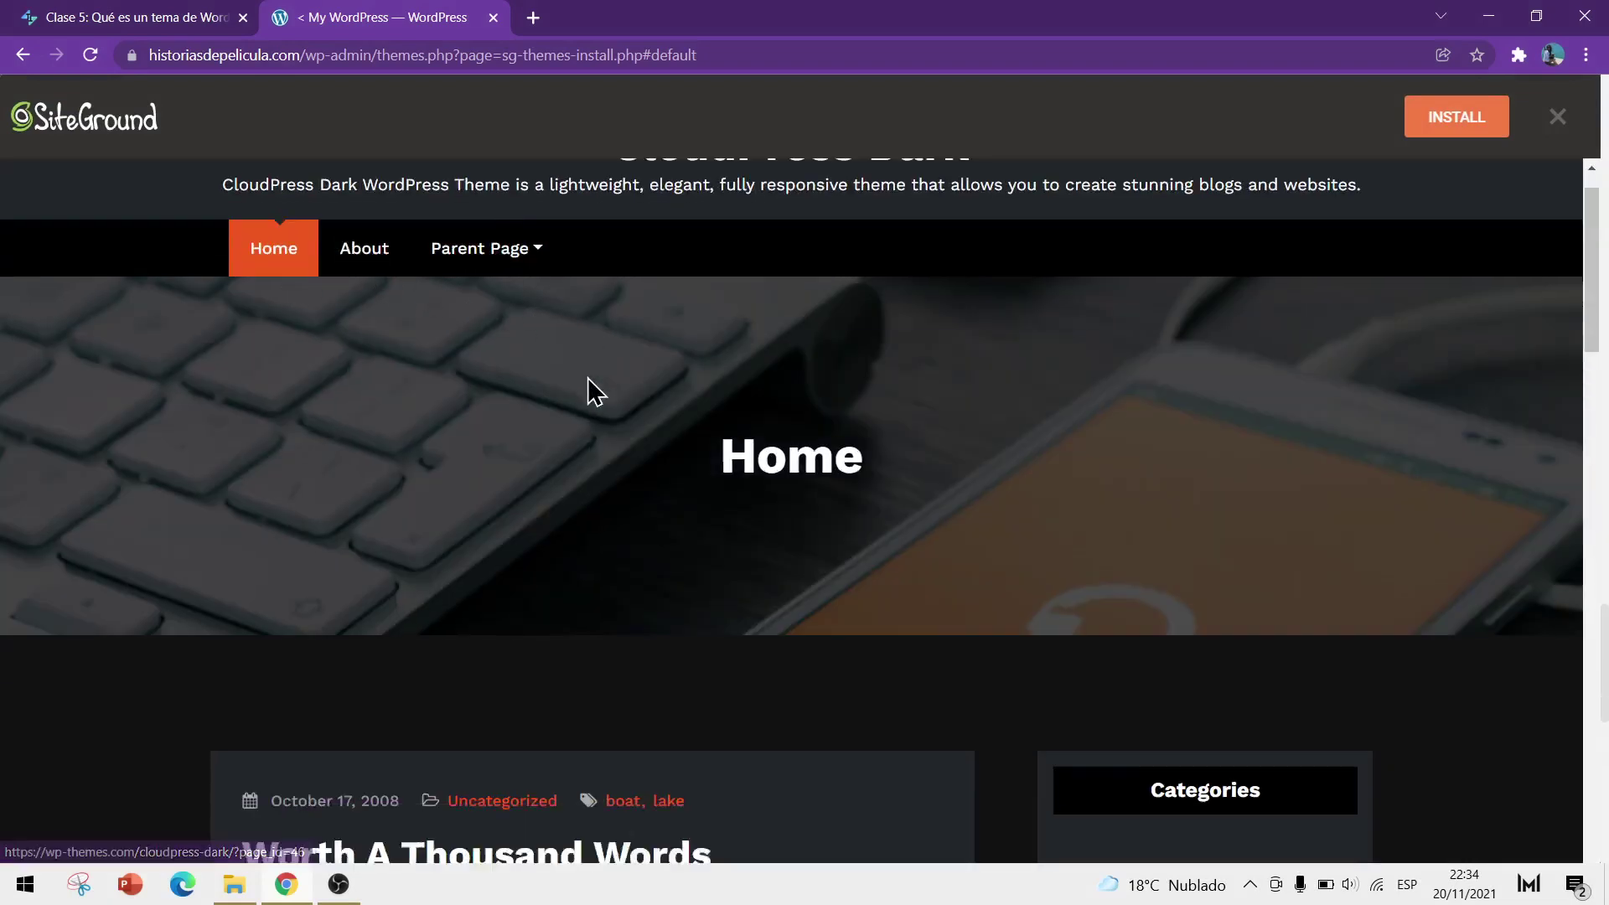
{"action": "scroll", "coordinate": [593, 388], "scroll_direction": "down", "scroll_amount": 15}
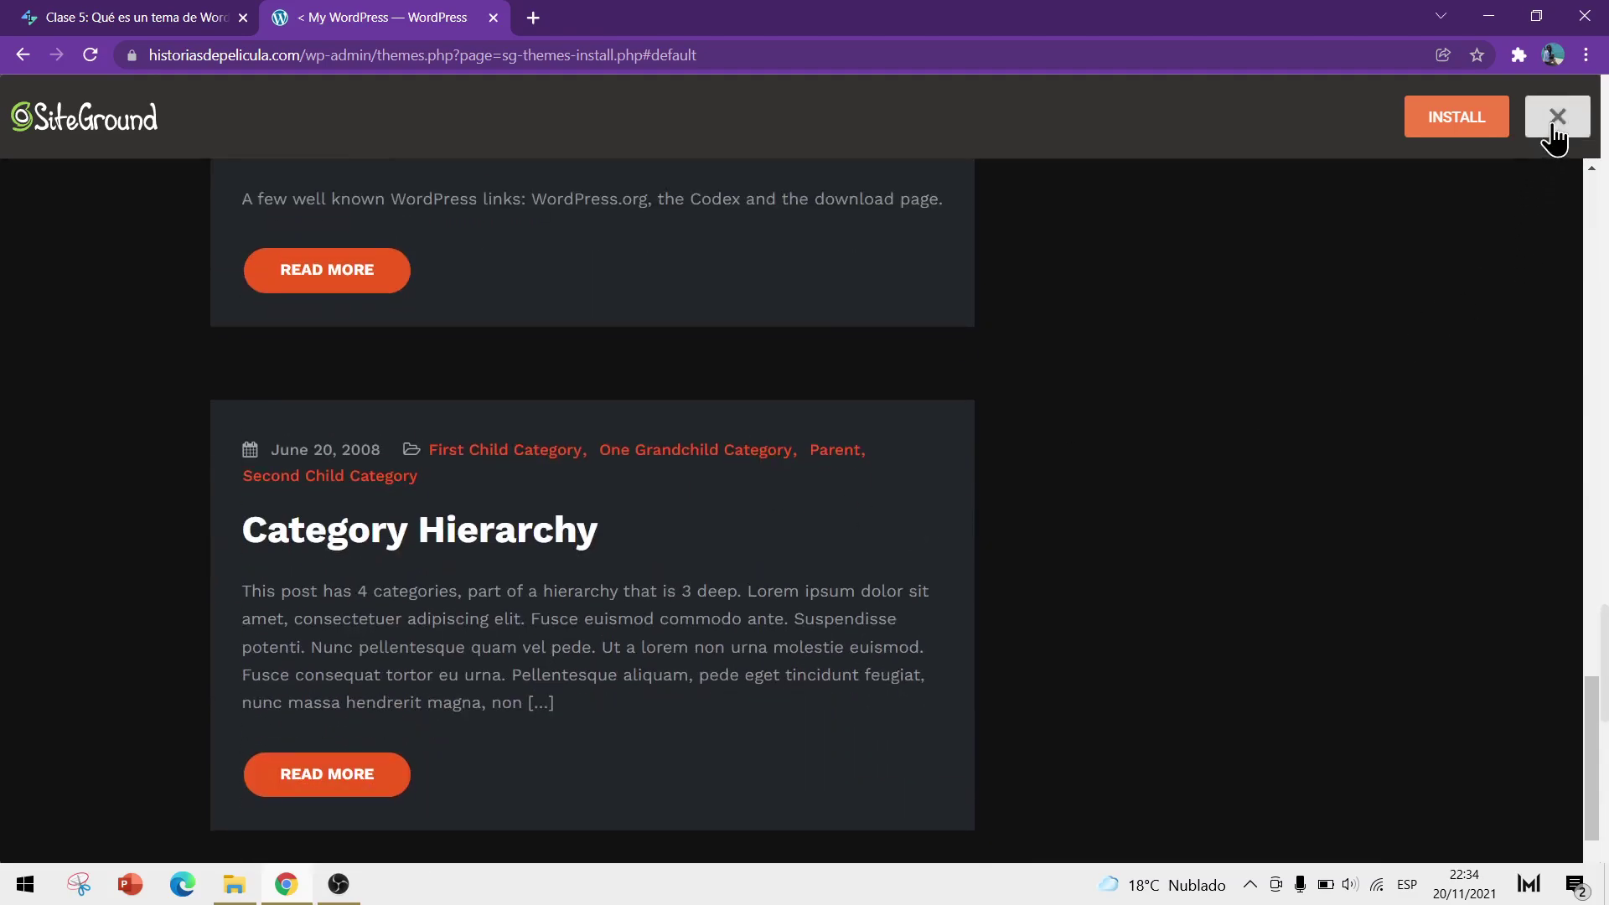
{"action": "left_click", "coordinate": [1558, 117]}
Load more themes, adding News Talk, ShopMax and Aravalli below ScapeShot
{"action": "scroll", "coordinate": [721, 682], "scroll_direction": "up", "scroll_amount": 4}
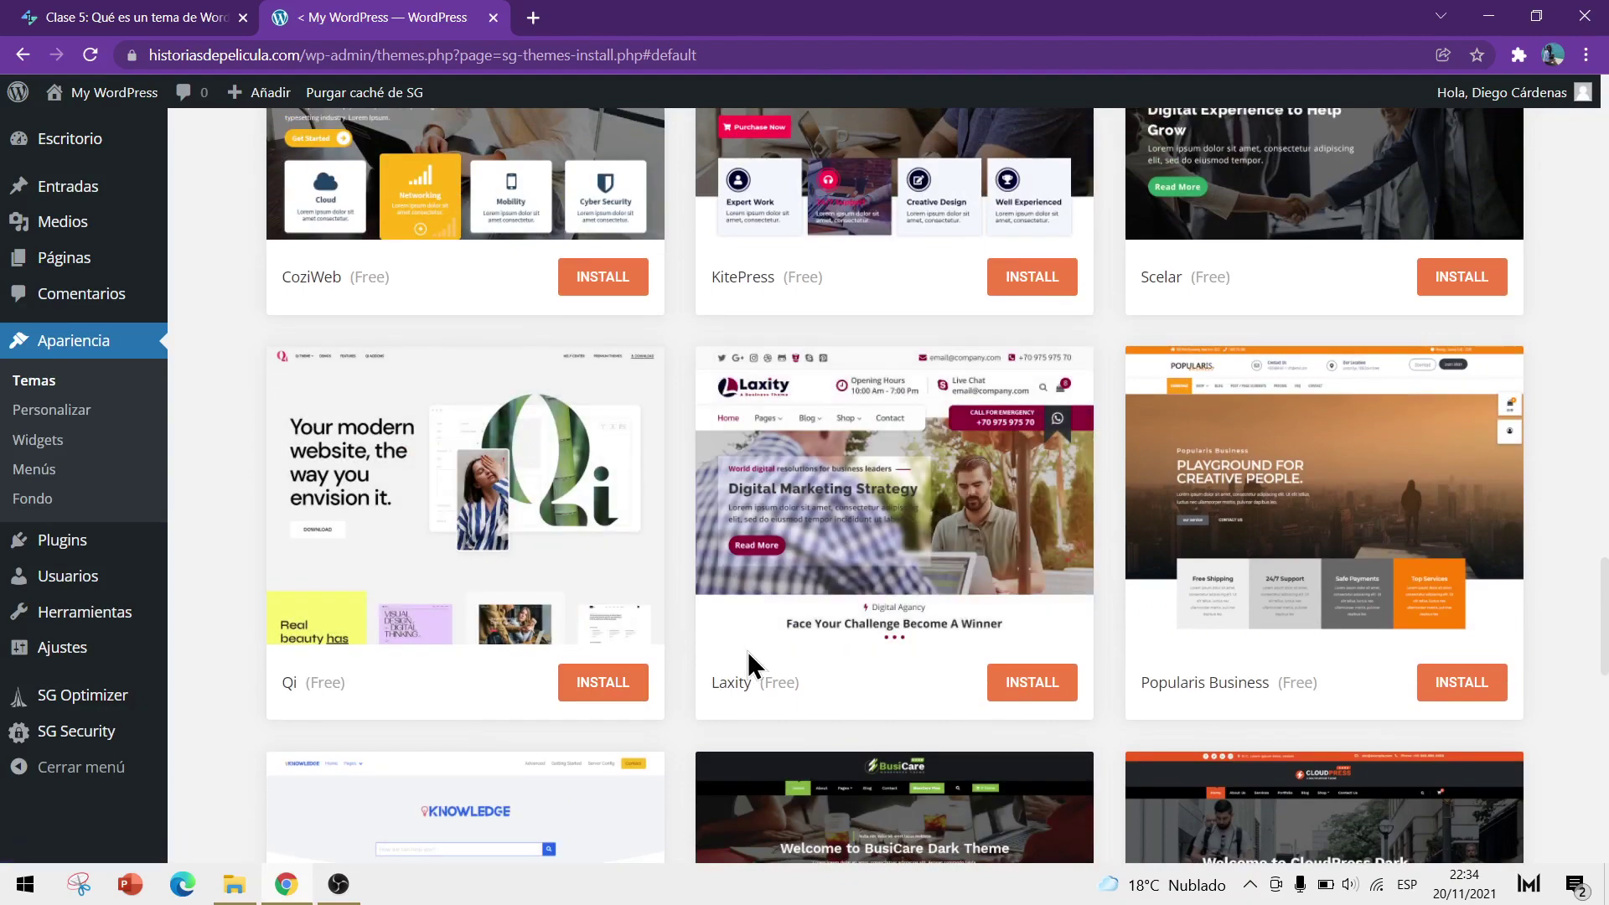
{"action": "scroll", "coordinate": [683, 645], "scroll_direction": "down", "scroll_amount": 15}
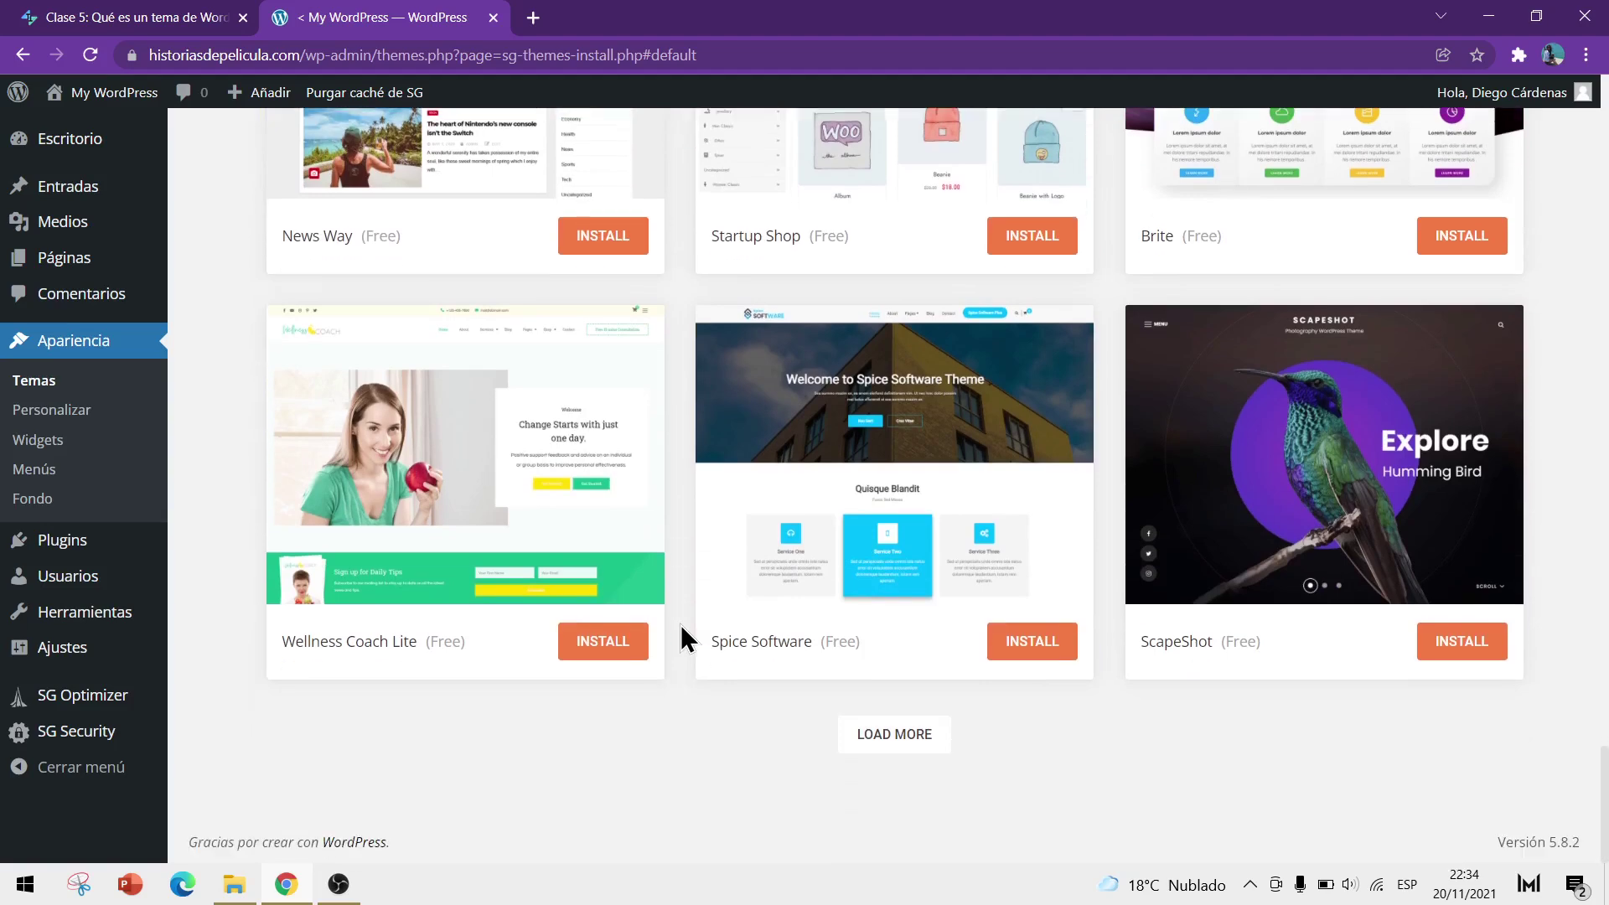
{"action": "left_click", "coordinate": [895, 737]}
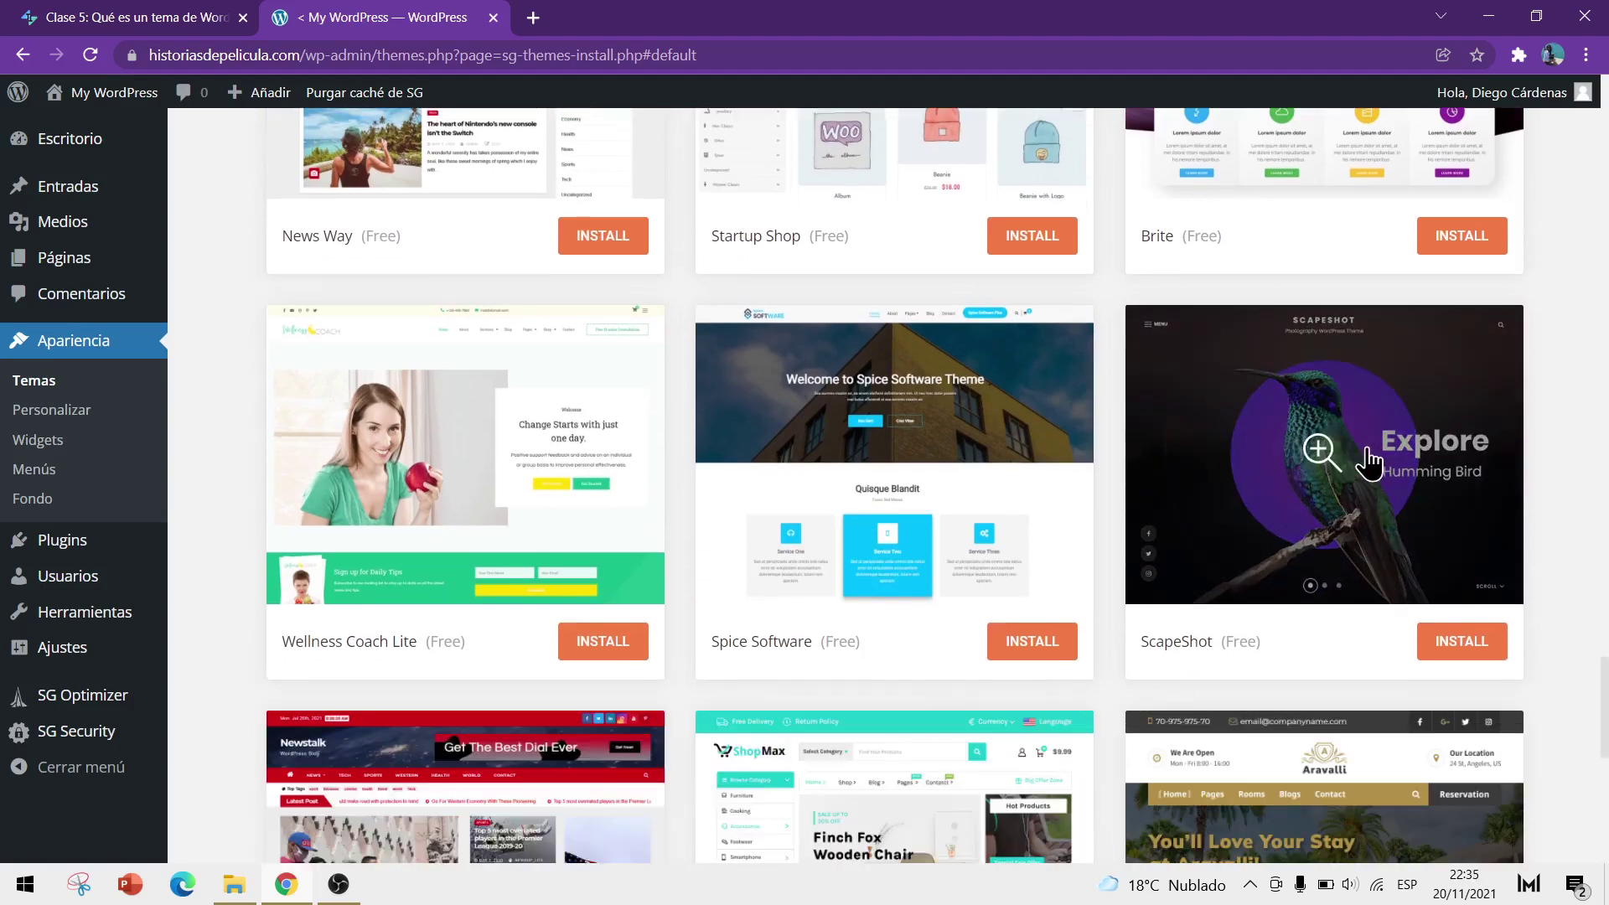
Preview the ScapeShot theme demo, open and close its menu, and scroll through its posts
{"action": "left_click", "coordinate": [1320, 457]}
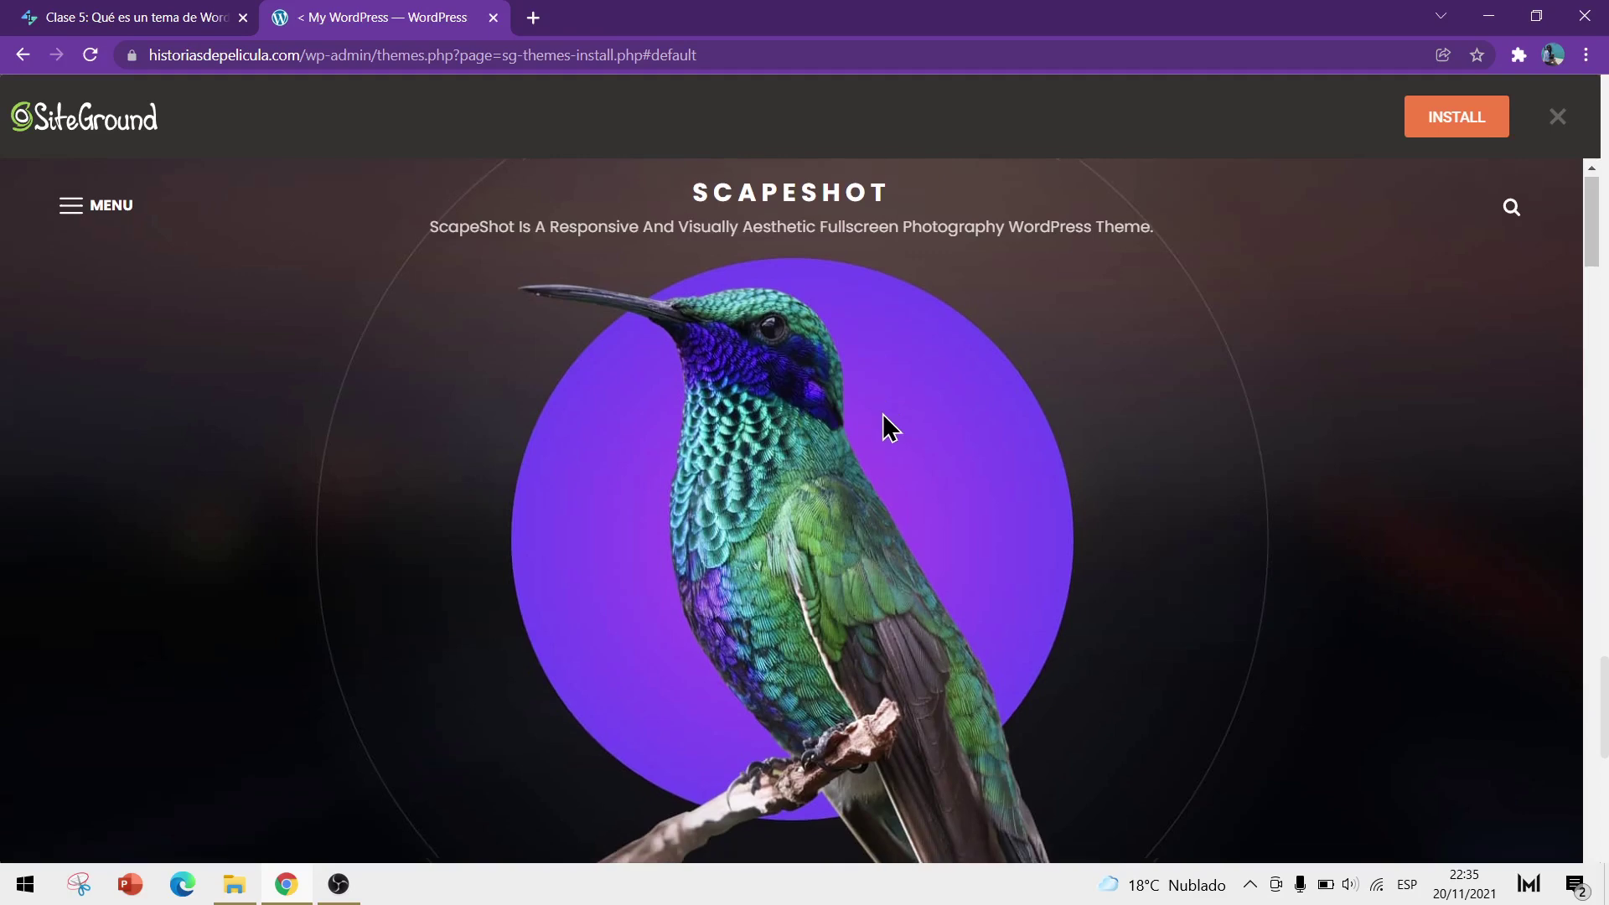
{"action": "scroll", "coordinate": [883, 426], "scroll_direction": "down", "scroll_amount": 8}
{"action": "scroll", "coordinate": [890, 432], "scroll_direction": "down", "scroll_amount": 5}
{"action": "scroll", "coordinate": [883, 435], "scroll_direction": "up", "scroll_amount": 12}
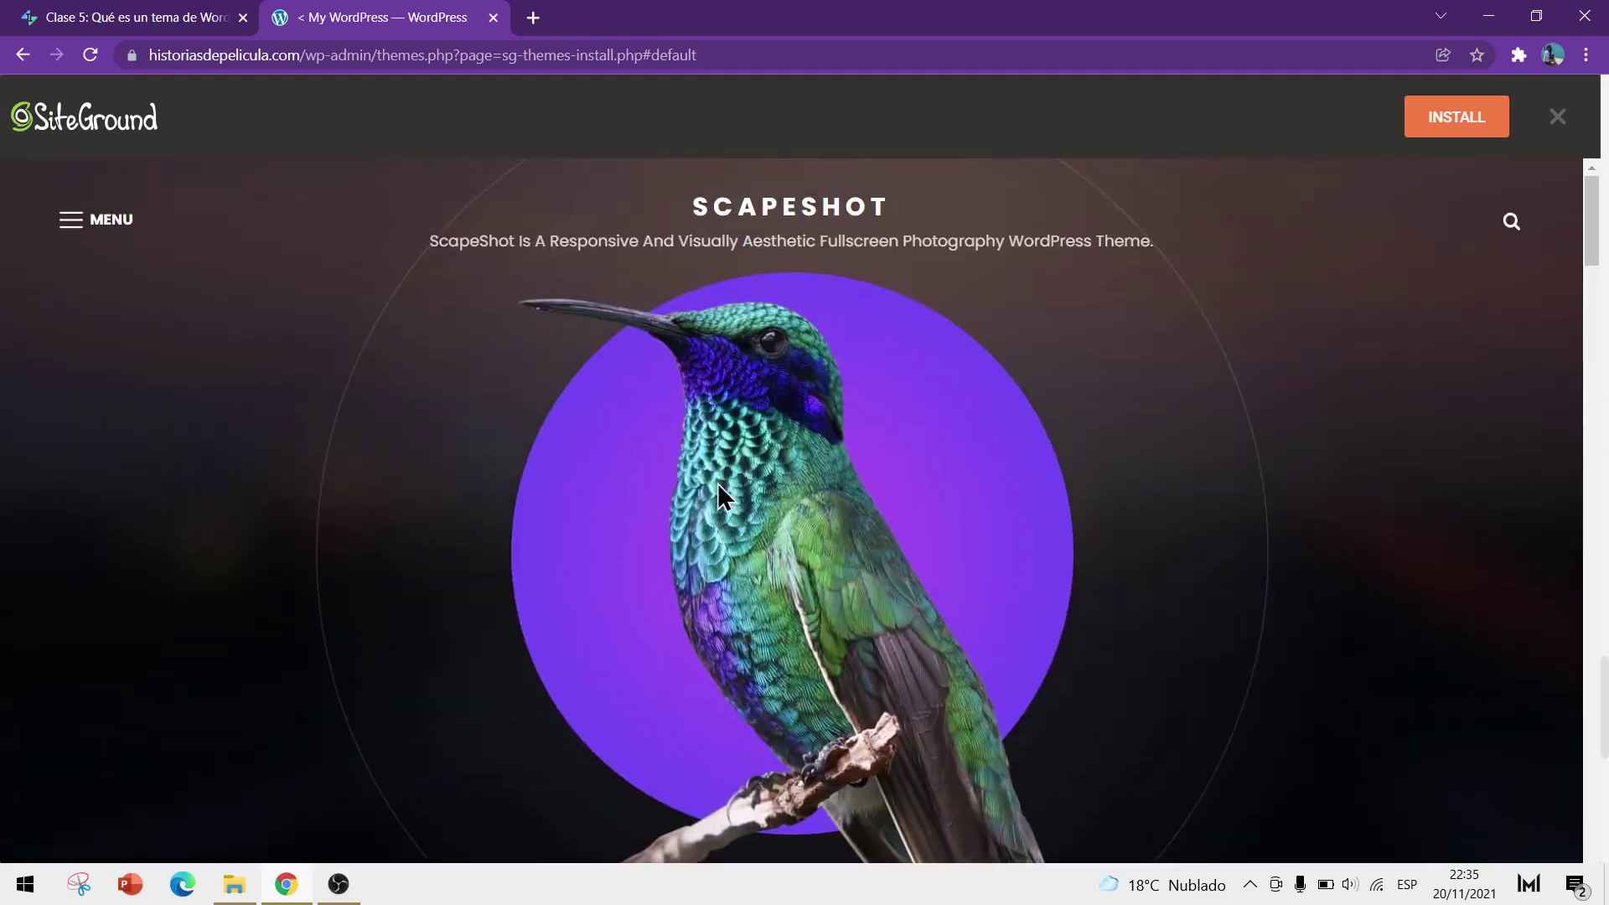
{"action": "left_click", "coordinate": [69, 222]}
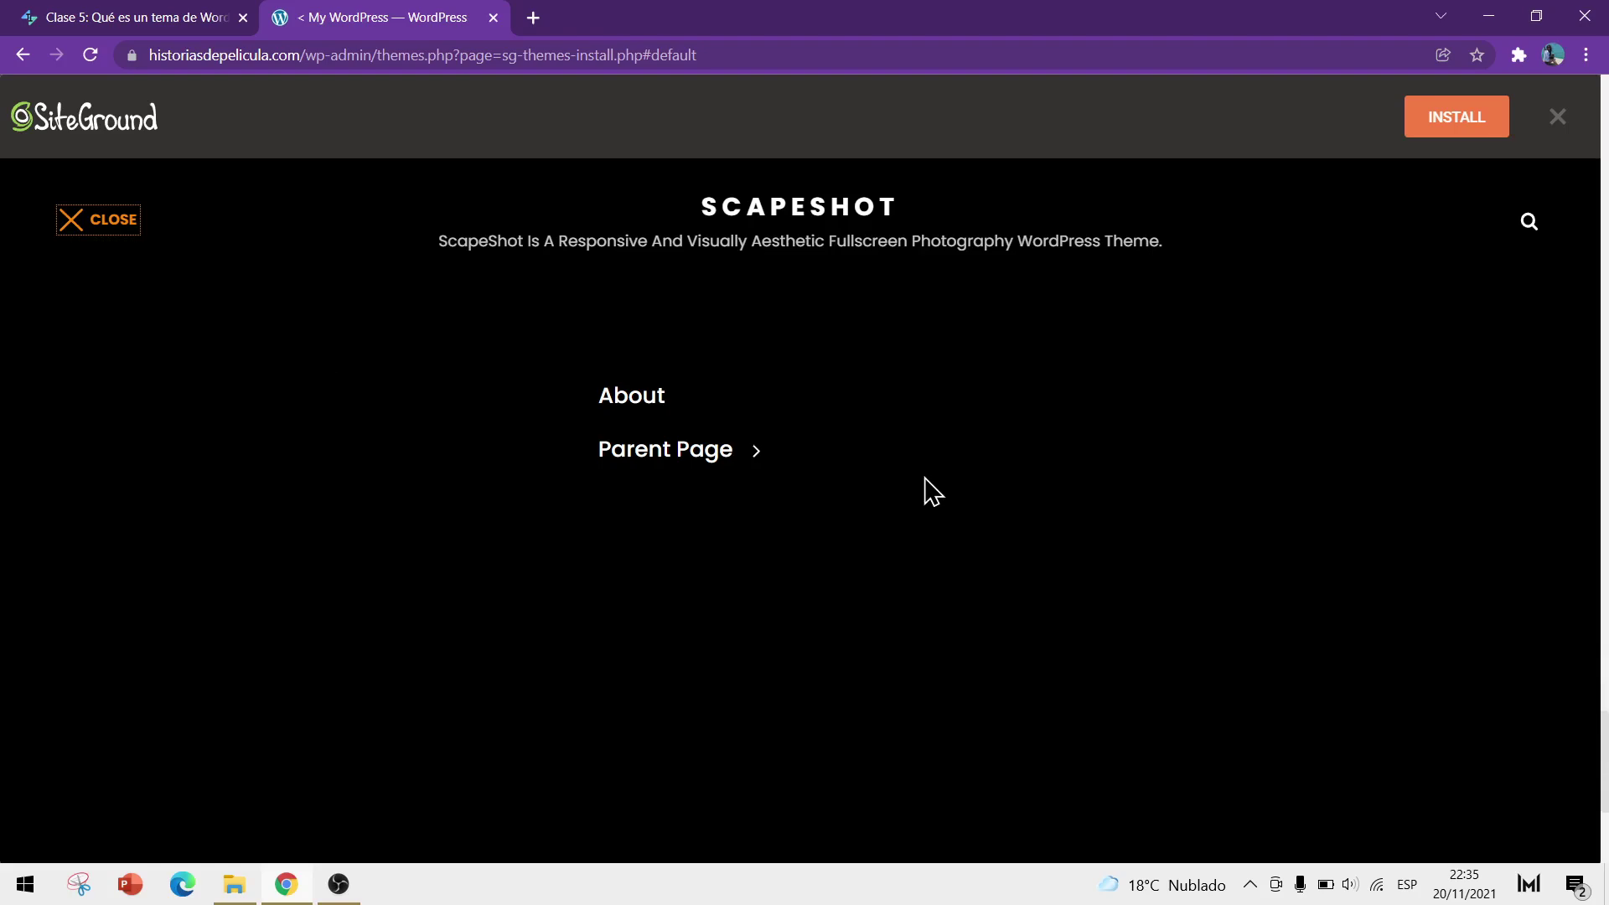
{"action": "left_click", "coordinate": [83, 220]}
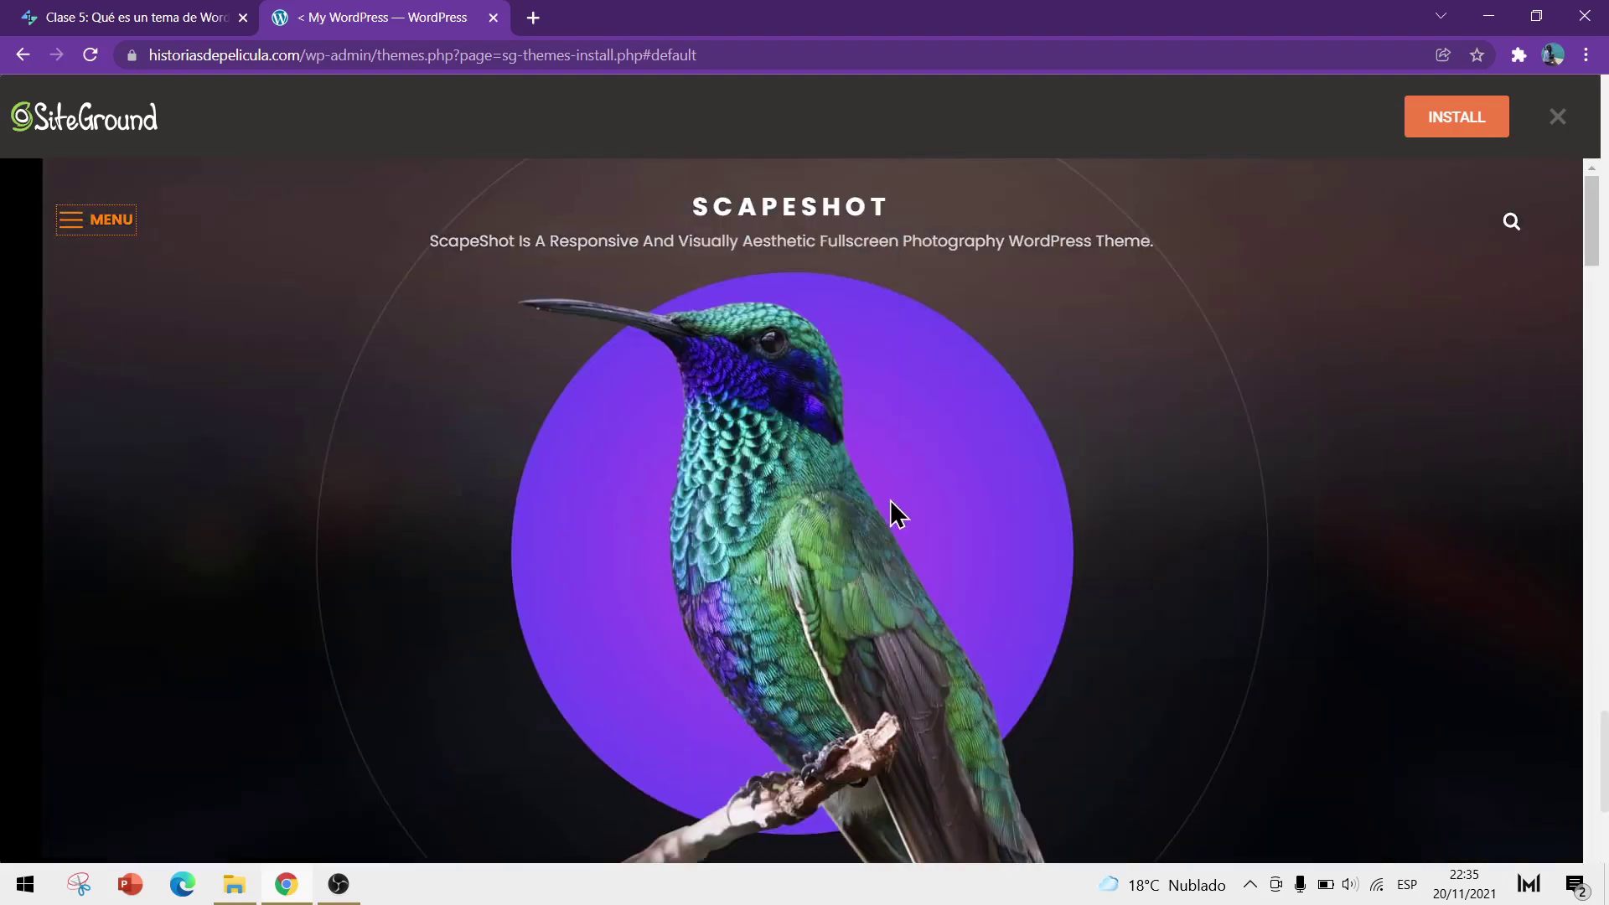
{"action": "scroll", "coordinate": [838, 495], "scroll_direction": "down", "scroll_amount": 10}
{"action": "scroll", "coordinate": [771, 481], "scroll_direction": "down", "scroll_amount": 10}
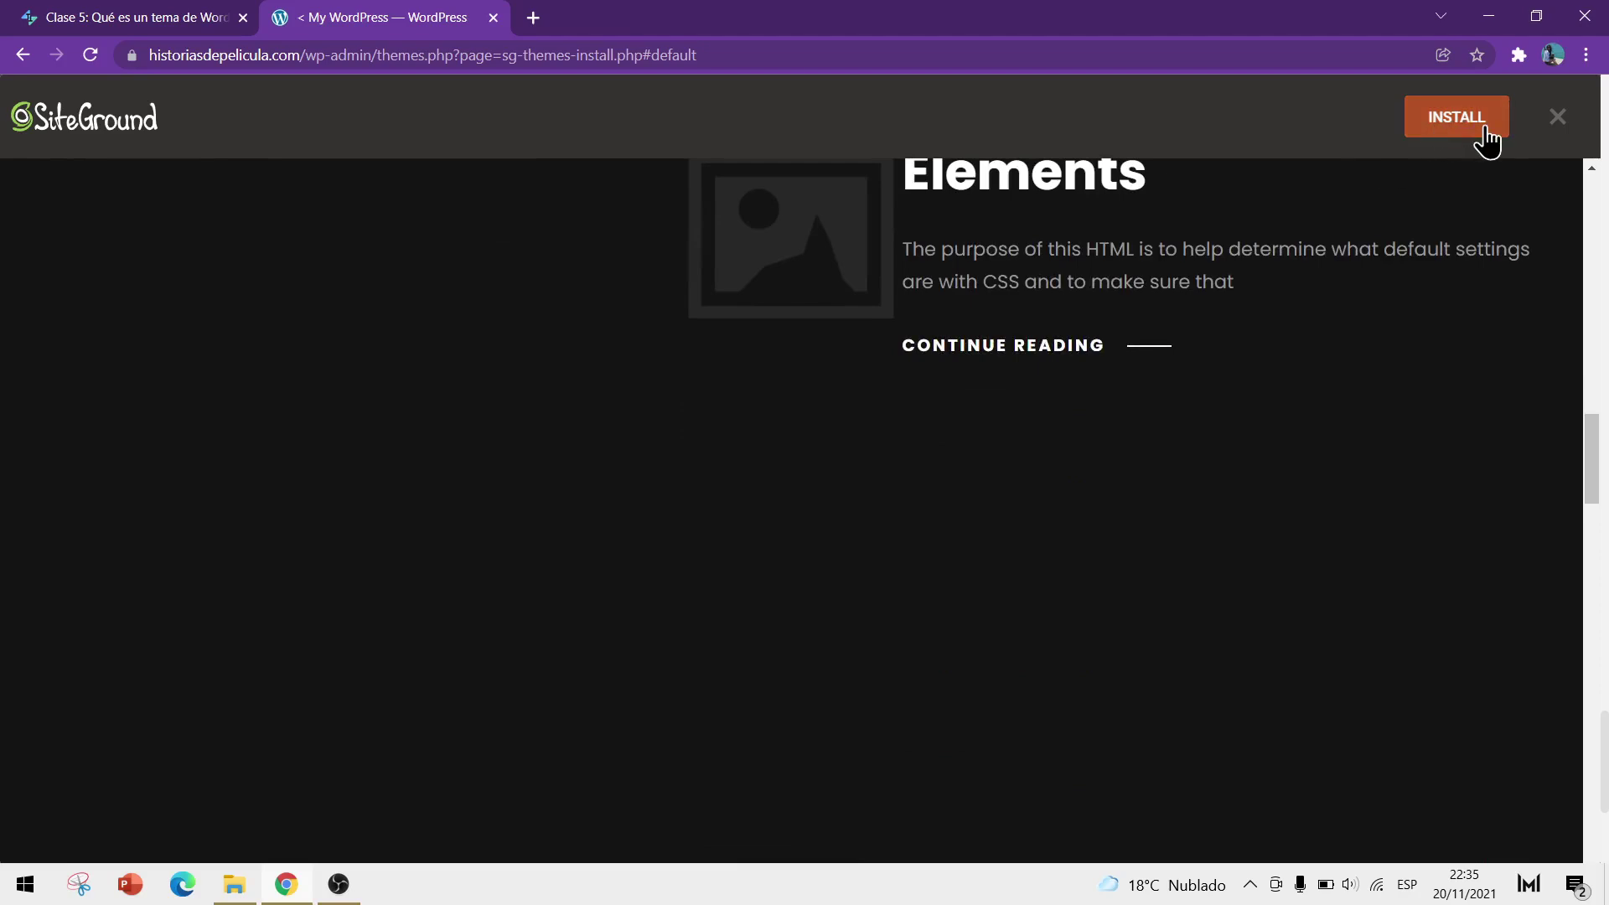
Close the ScapeShot preview and enter 'generate press' in the Add Themes search box
{"action": "left_click", "coordinate": [1556, 117]}
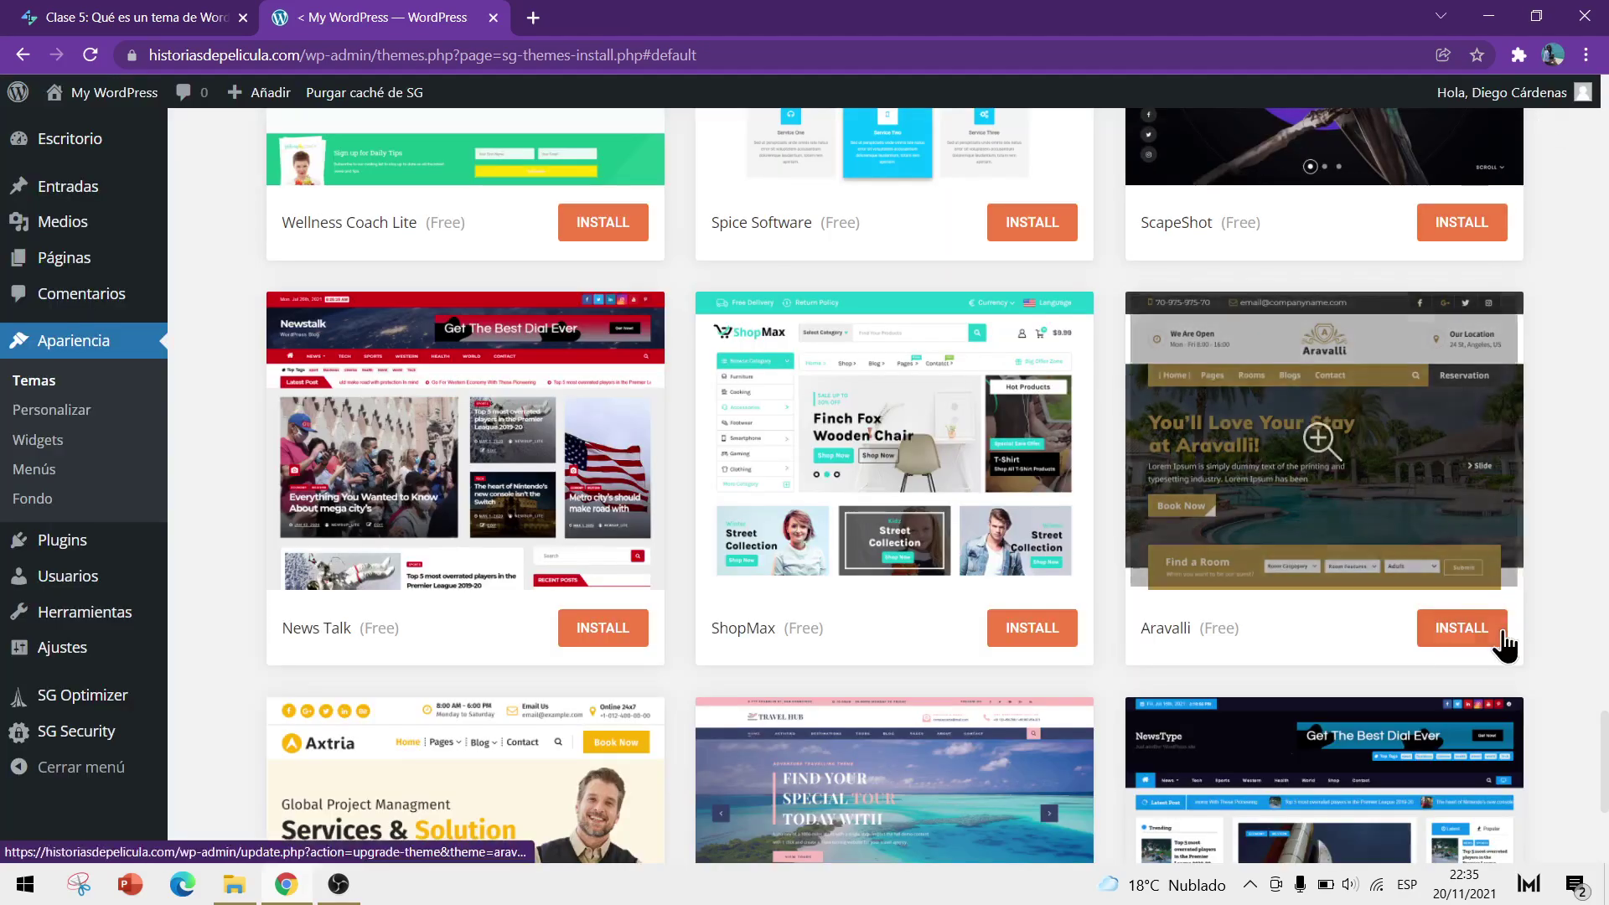
{"action": "scroll", "coordinate": [1556, 659], "scroll_direction": "up", "scroll_amount": 10}
{"action": "scroll", "coordinate": [1557, 659], "scroll_direction": "up", "scroll_amount": 15}
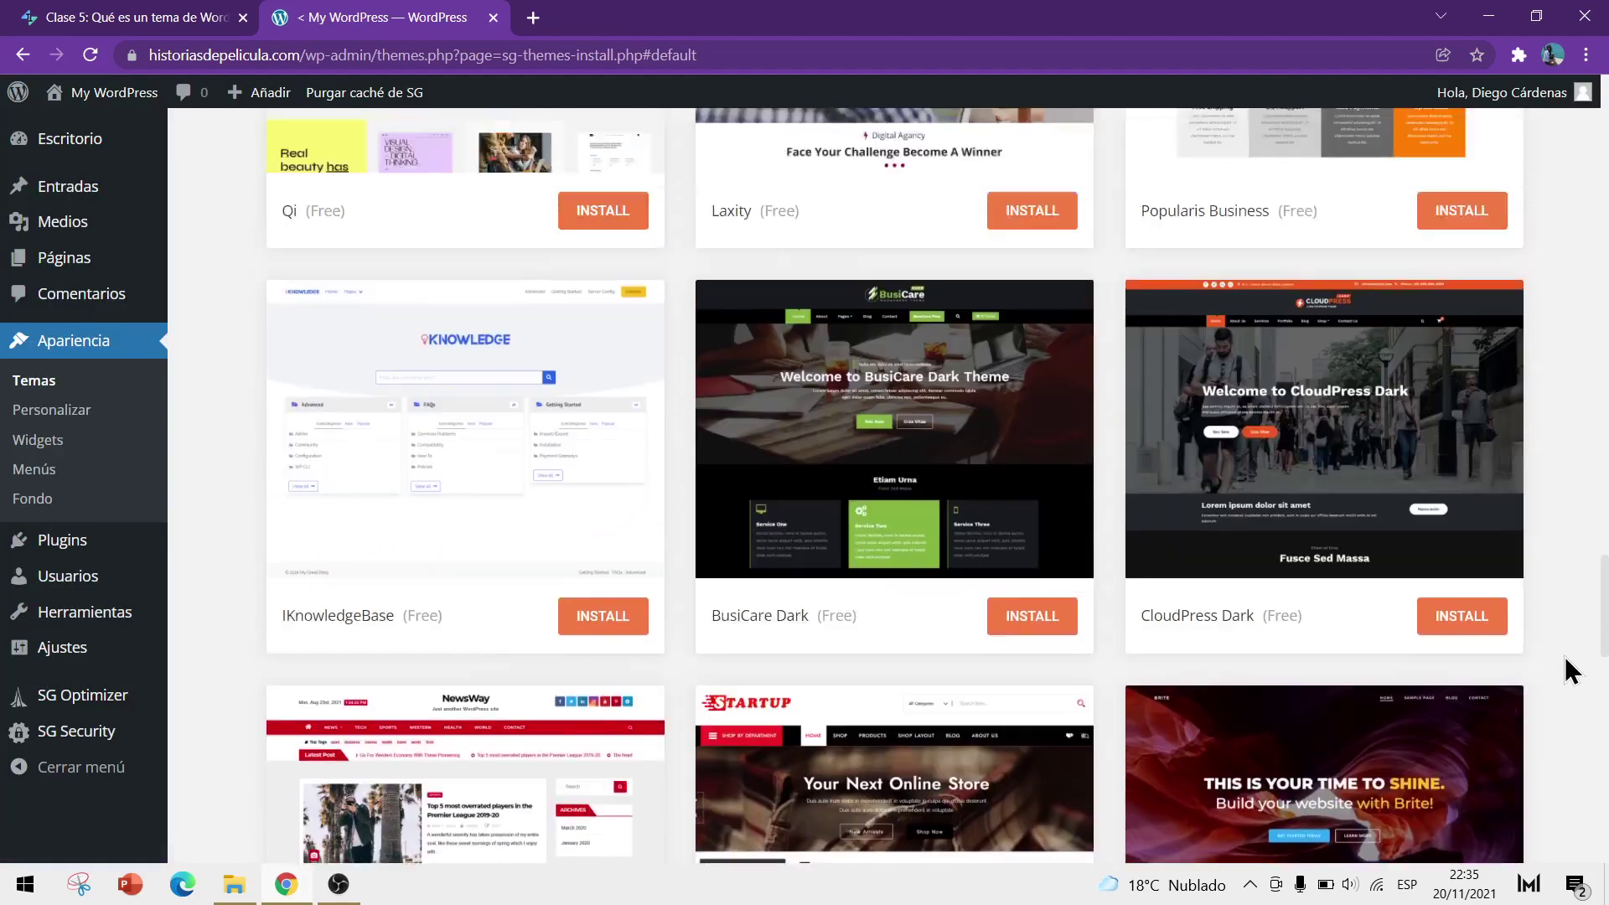
{"action": "scroll", "coordinate": [1559, 656], "scroll_direction": "up", "scroll_amount": 15}
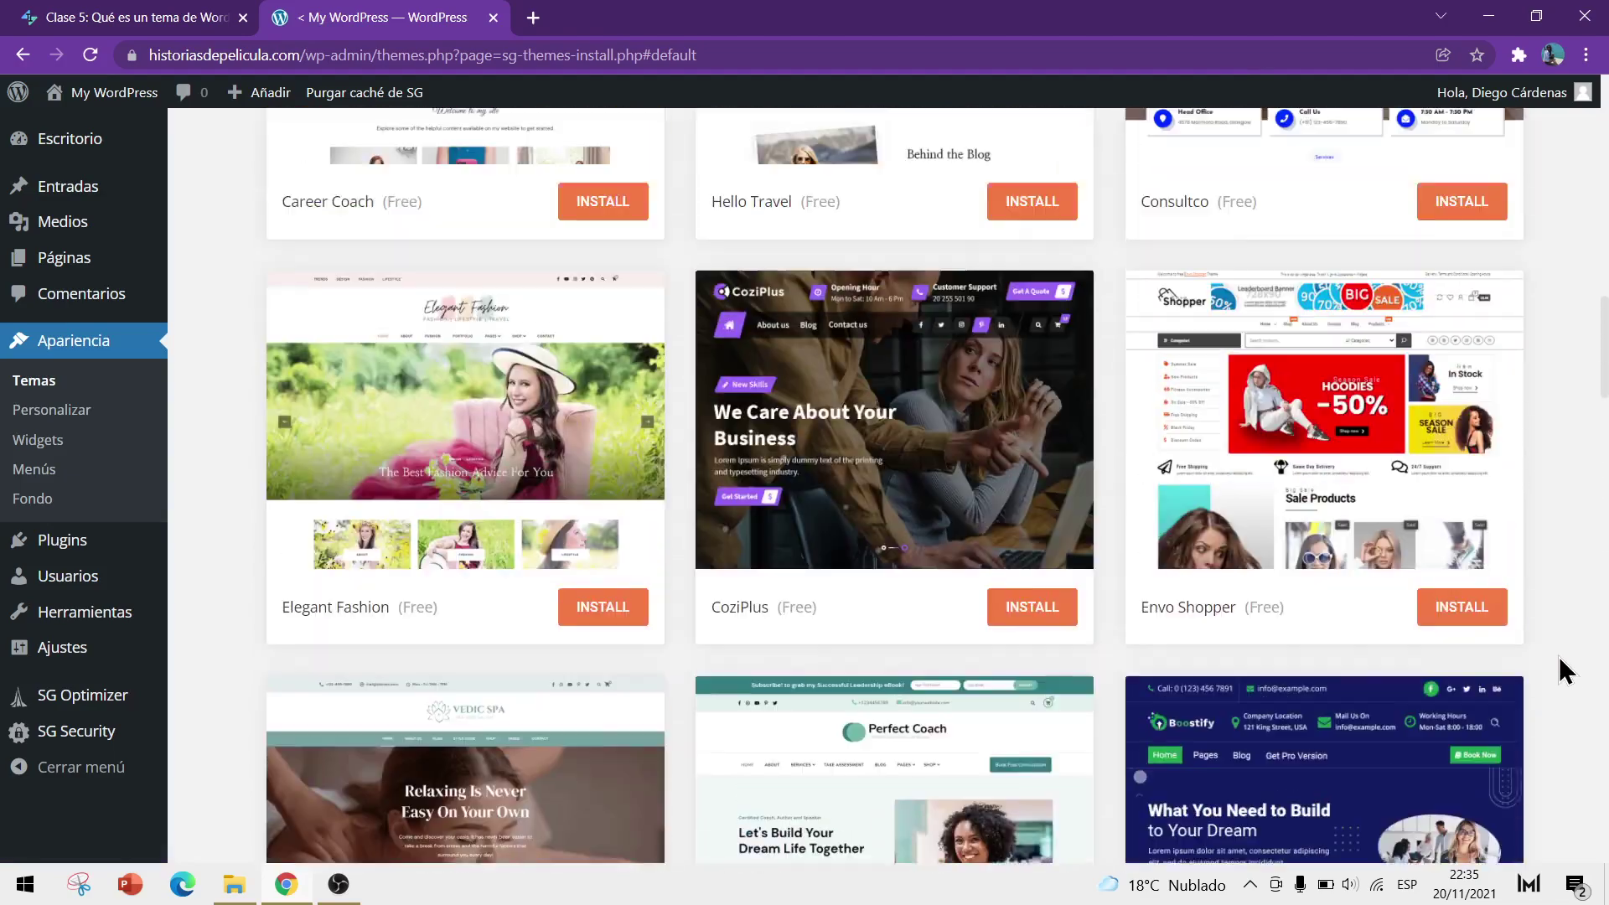
{"action": "scroll", "coordinate": [1557, 657], "scroll_direction": "up", "scroll_amount": 15}
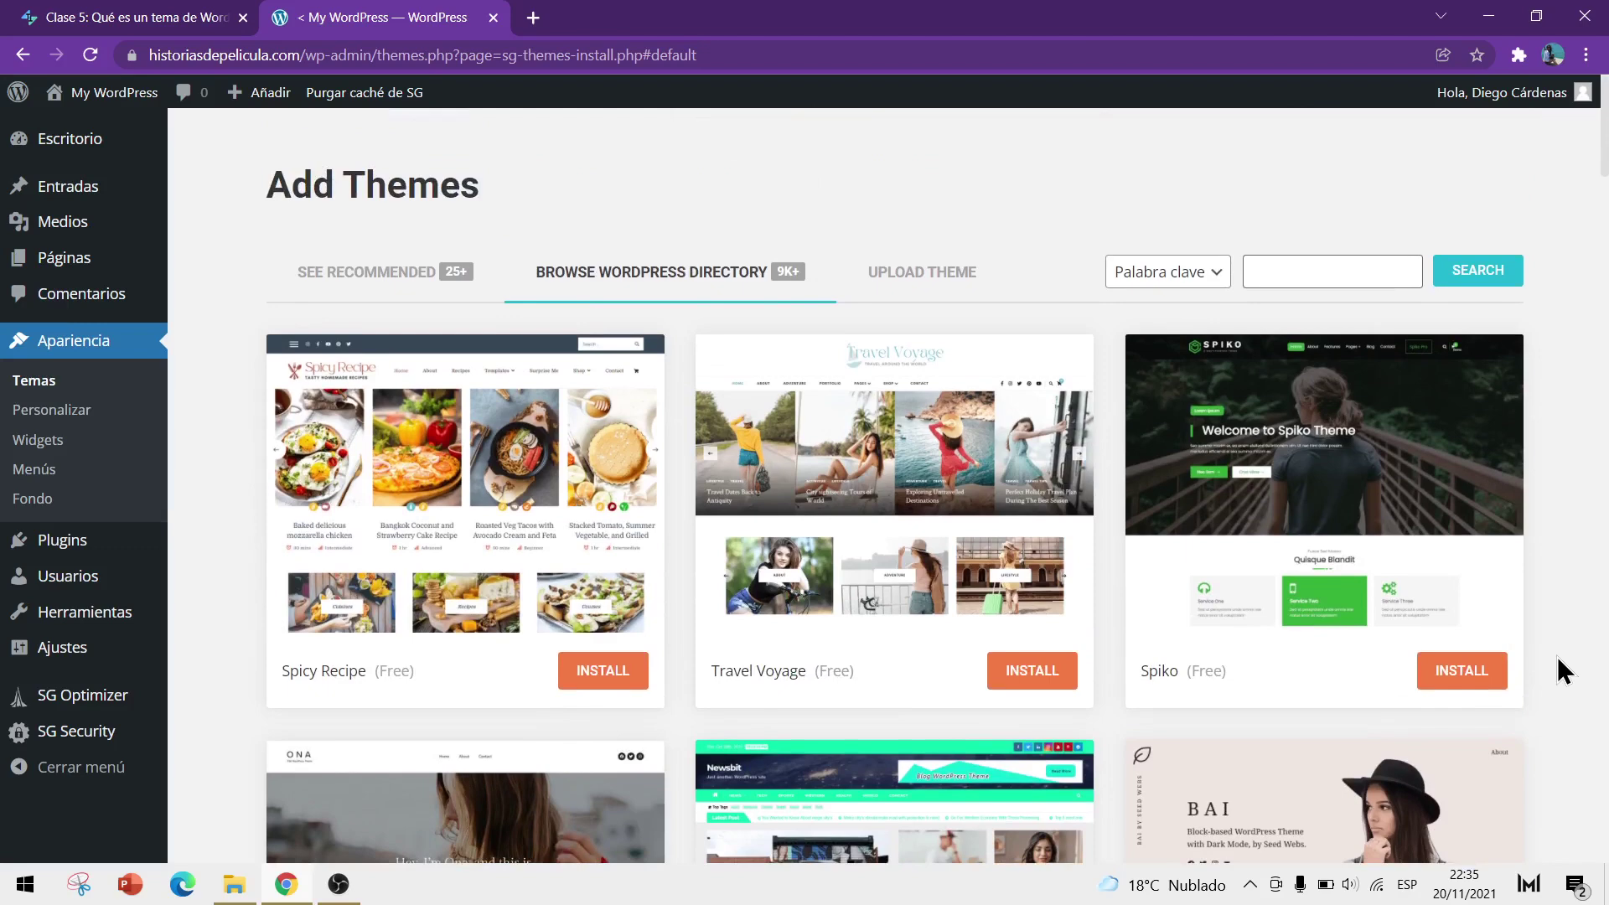
{"action": "left_click", "coordinate": [1320, 276]}
{"action": "type", "text": "generate press"}
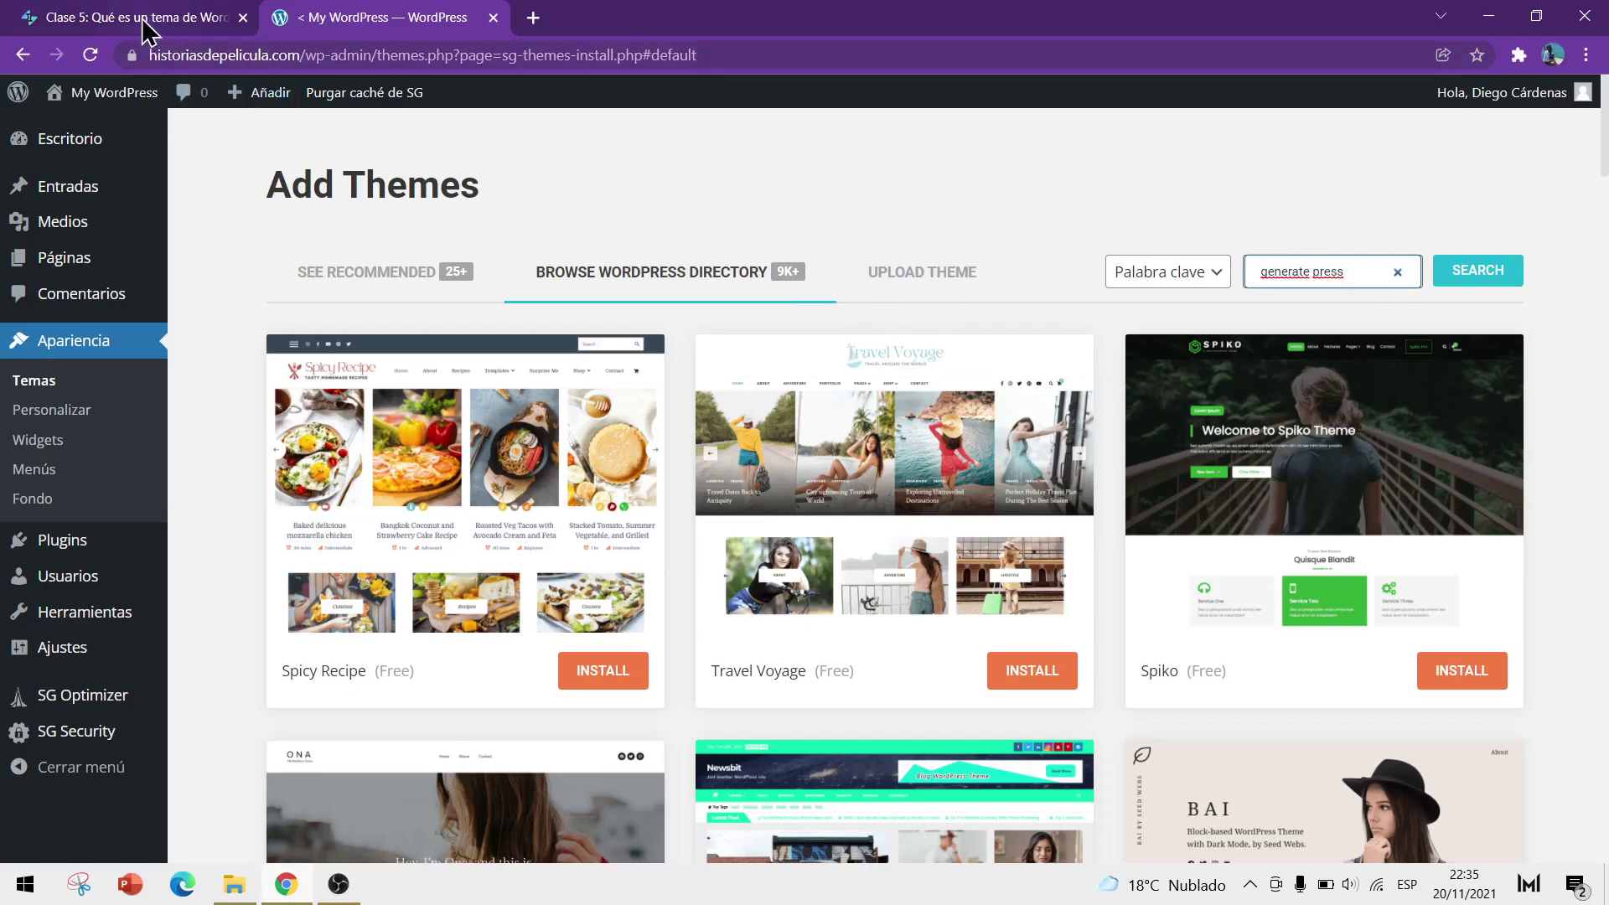
Return to the eltiotech.com article and review its 'Los mejores temas para WordPress' list
{"action": "left_click", "coordinate": [147, 23]}
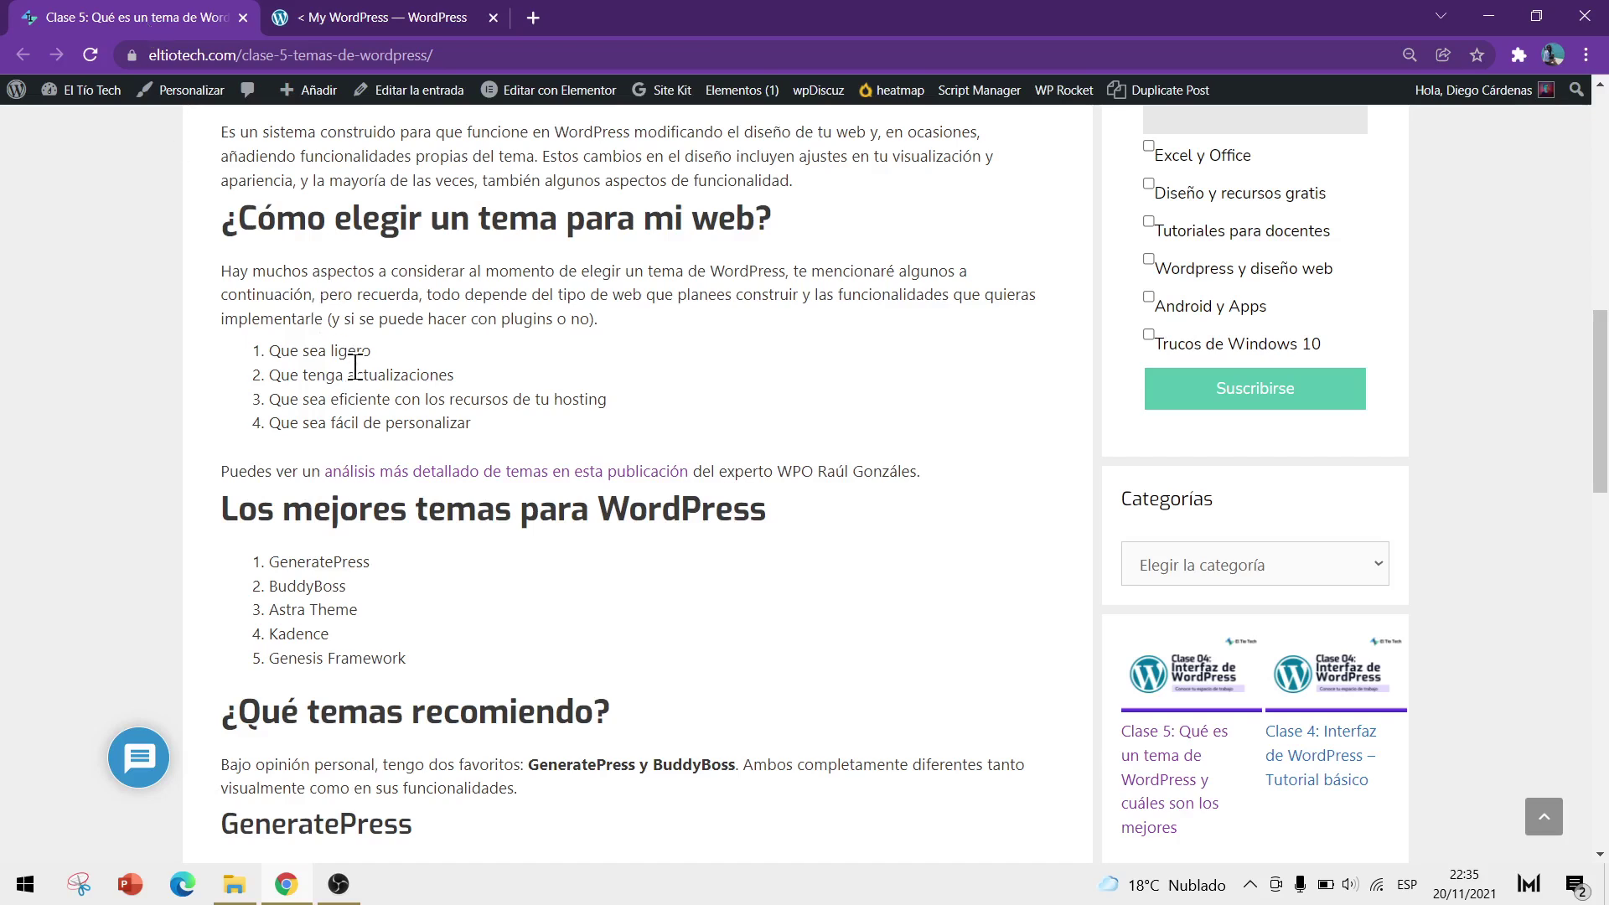
{"action": "scroll", "coordinate": [356, 367], "scroll_direction": "up", "scroll_amount": 1}
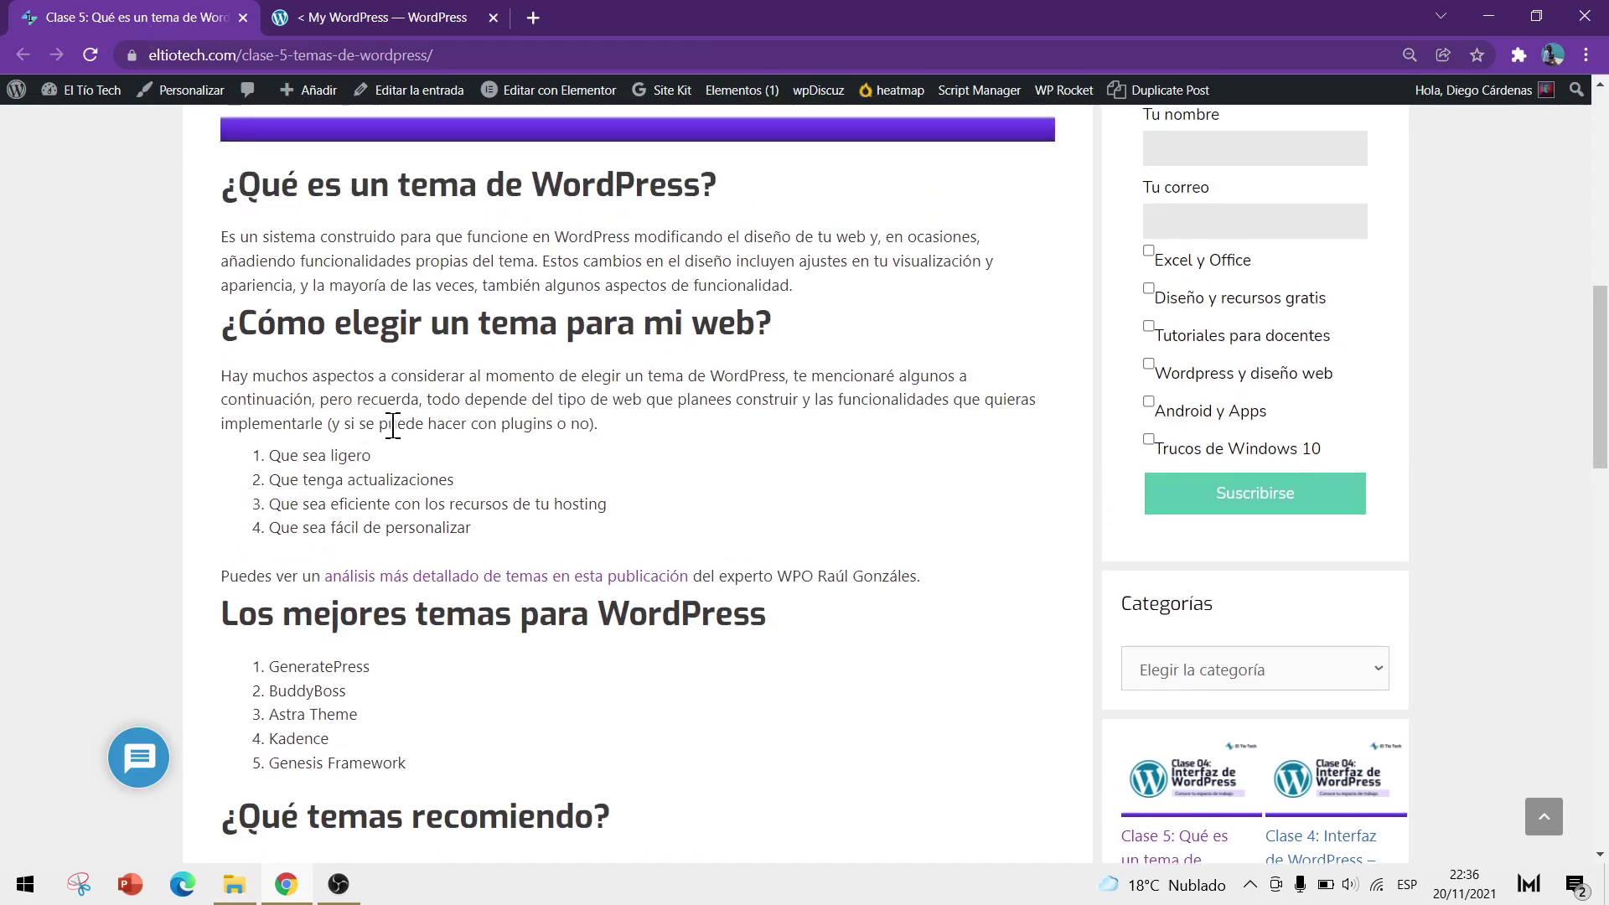
{"action": "scroll", "coordinate": [366, 457], "scroll_direction": "down", "scroll_amount": 1}
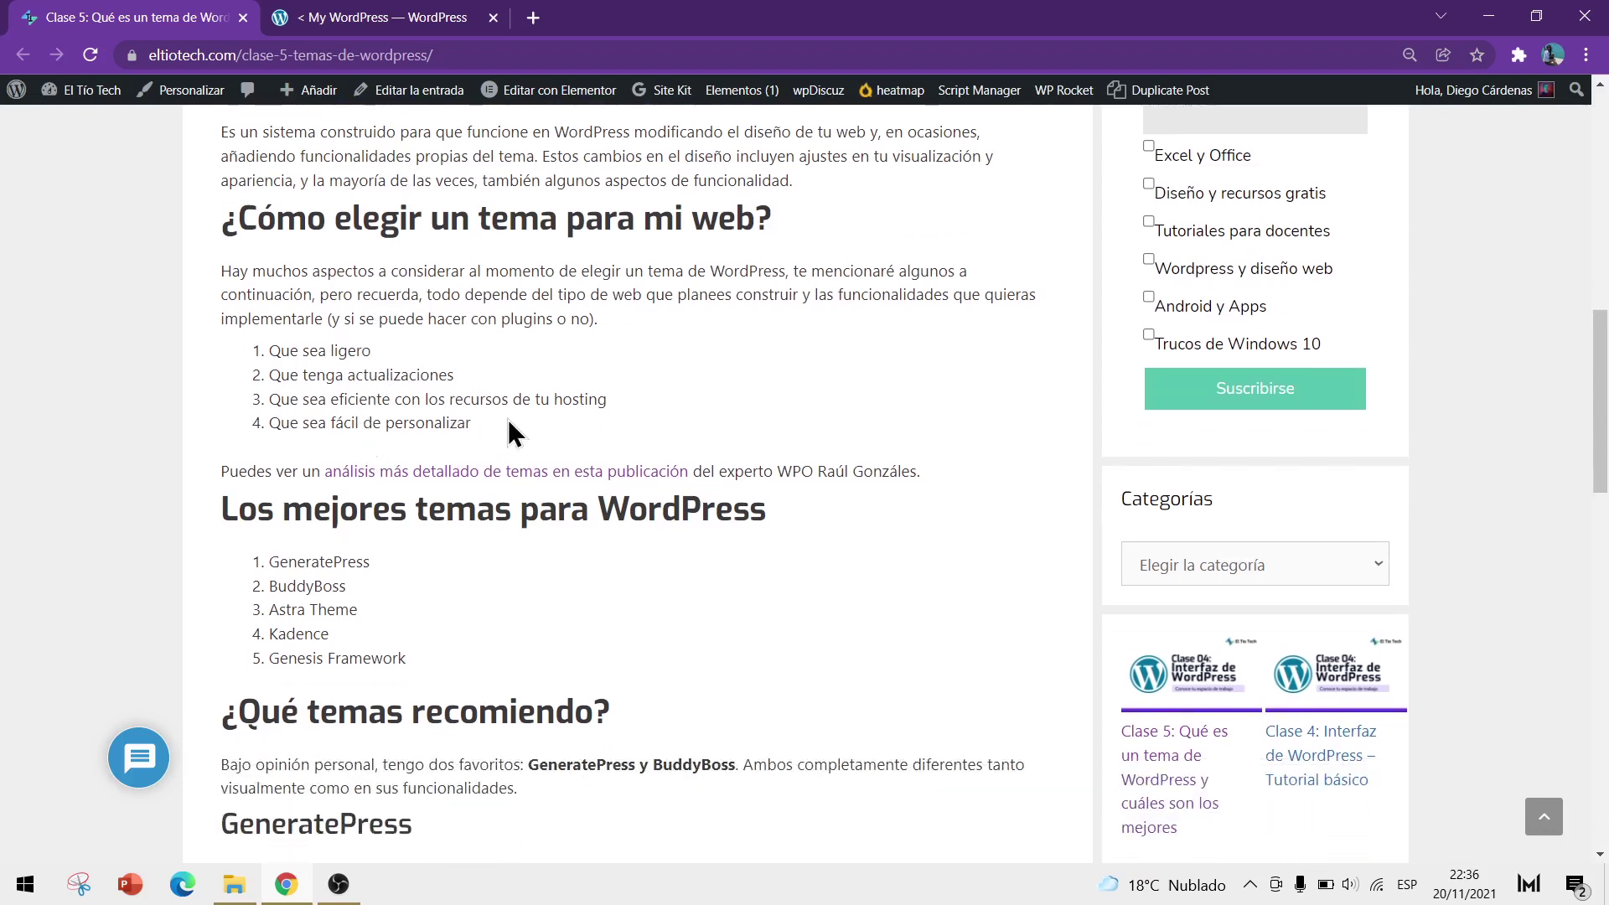
{"action": "scroll", "coordinate": [449, 467], "scroll_direction": "down", "scroll_amount": 2}
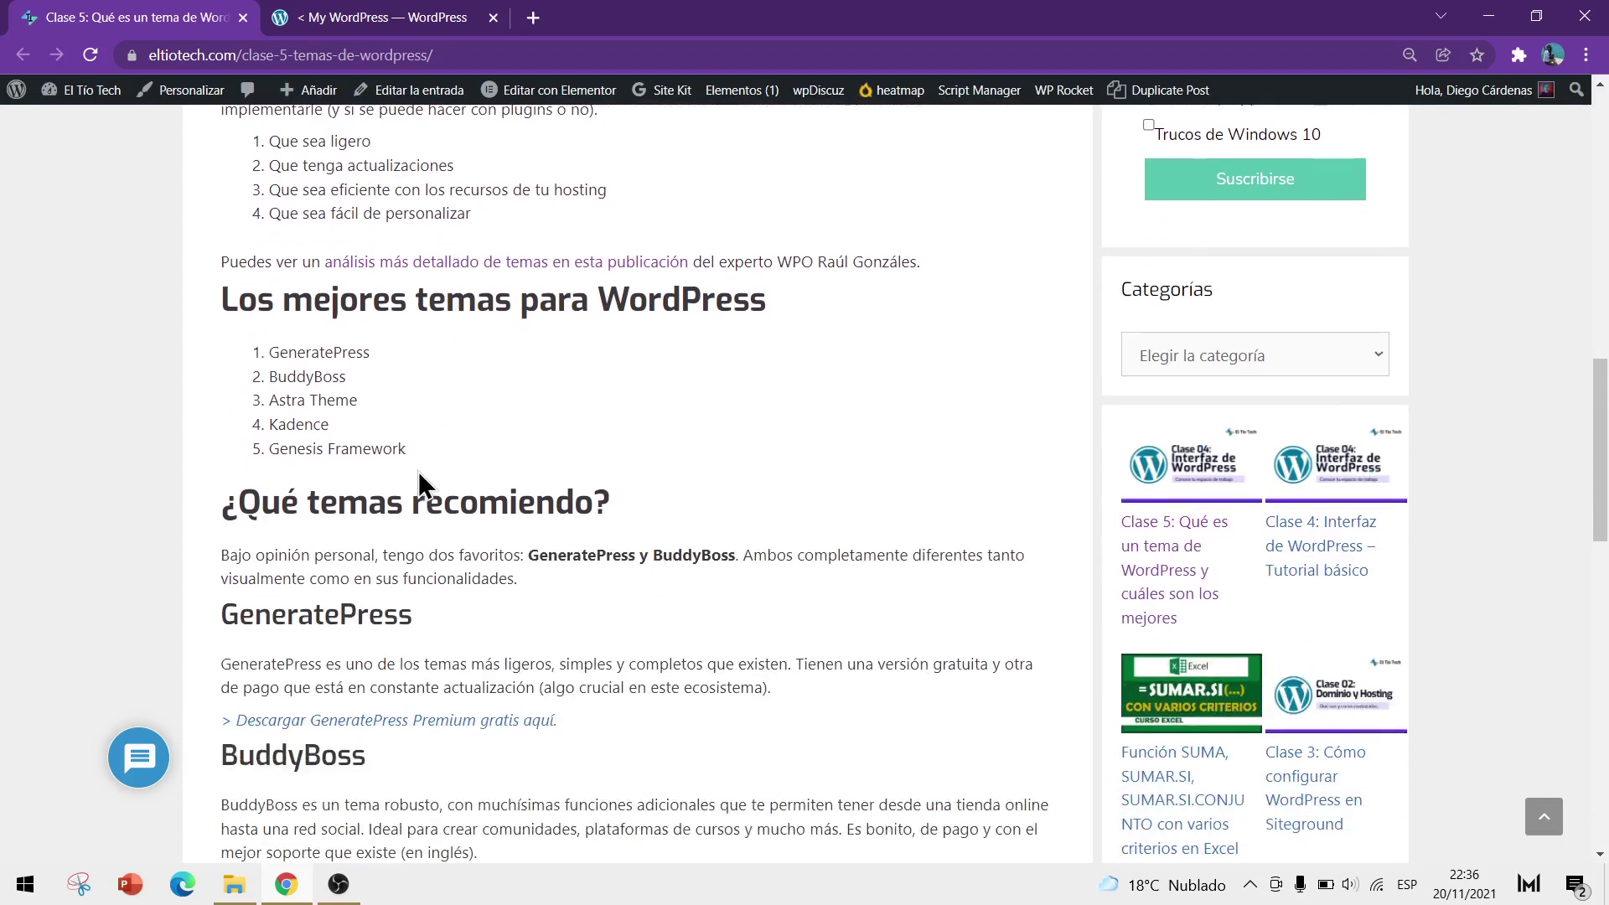
{"action": "left_click_drag", "start_coordinate": [381, 448], "coordinate": [259, 359]}
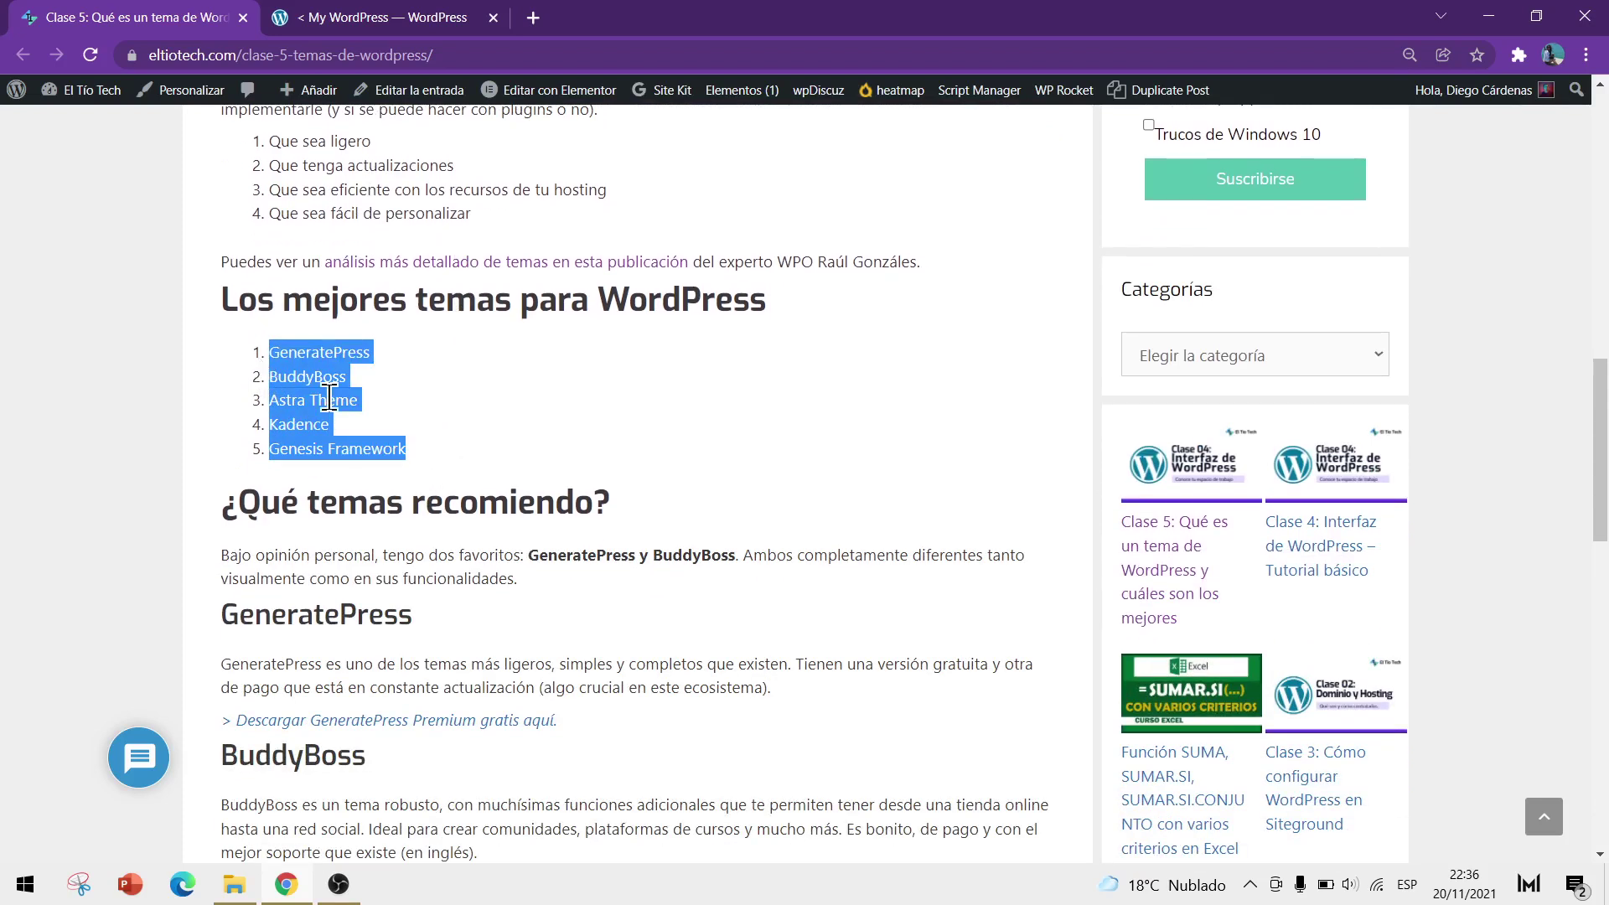
{"action": "left_click", "coordinate": [424, 426]}
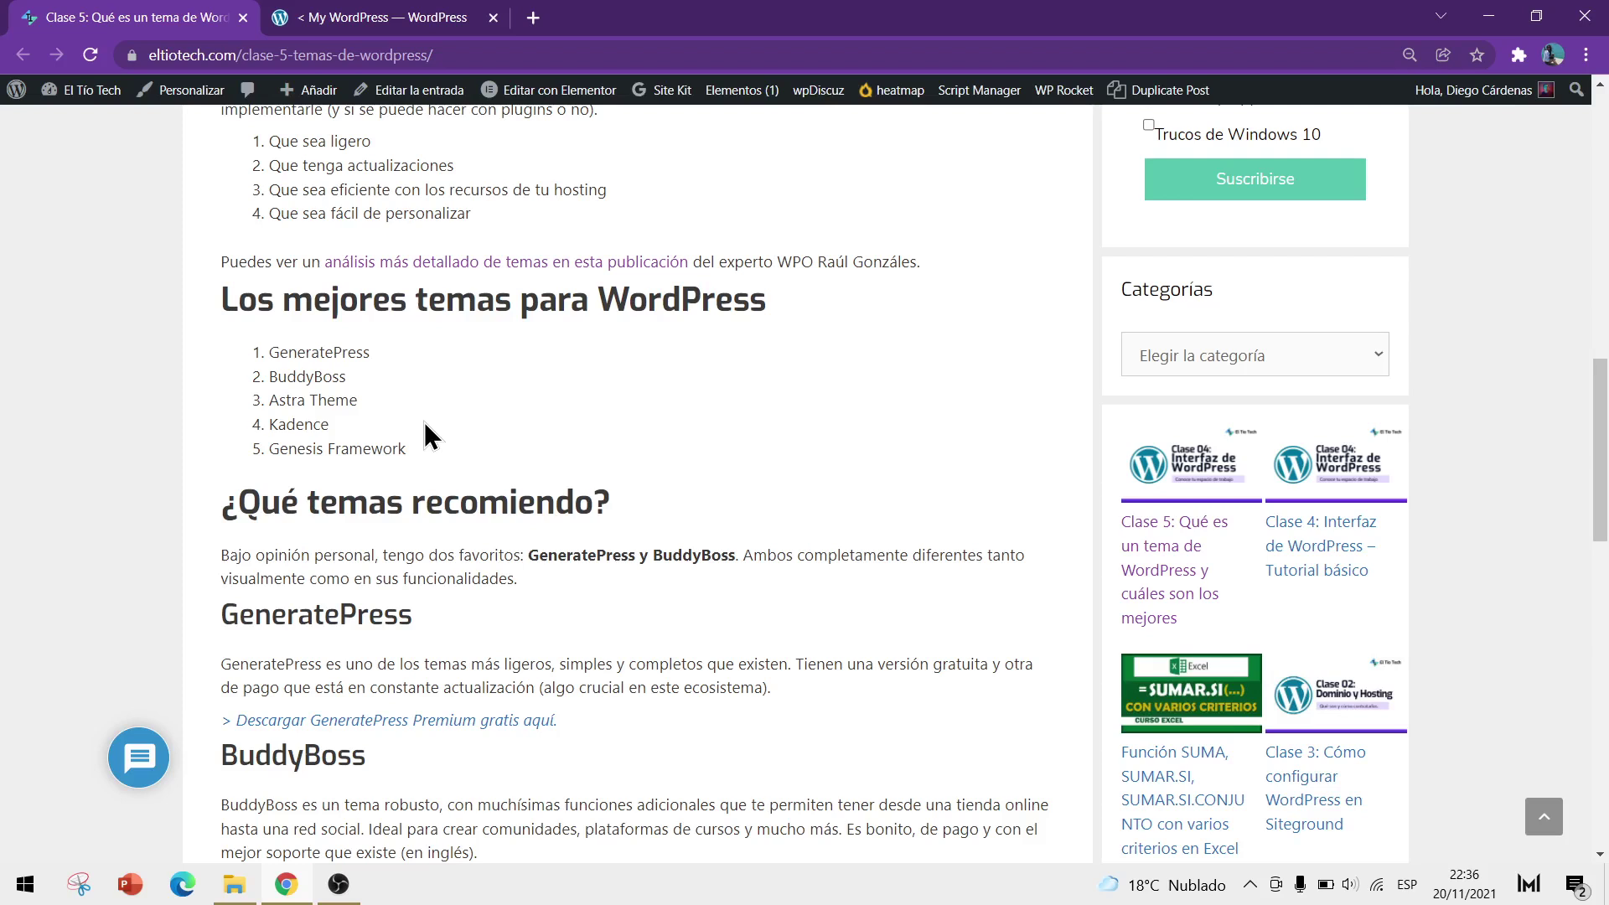
{"action": "scroll", "coordinate": [424, 421], "scroll_direction": "down", "scroll_amount": 1}
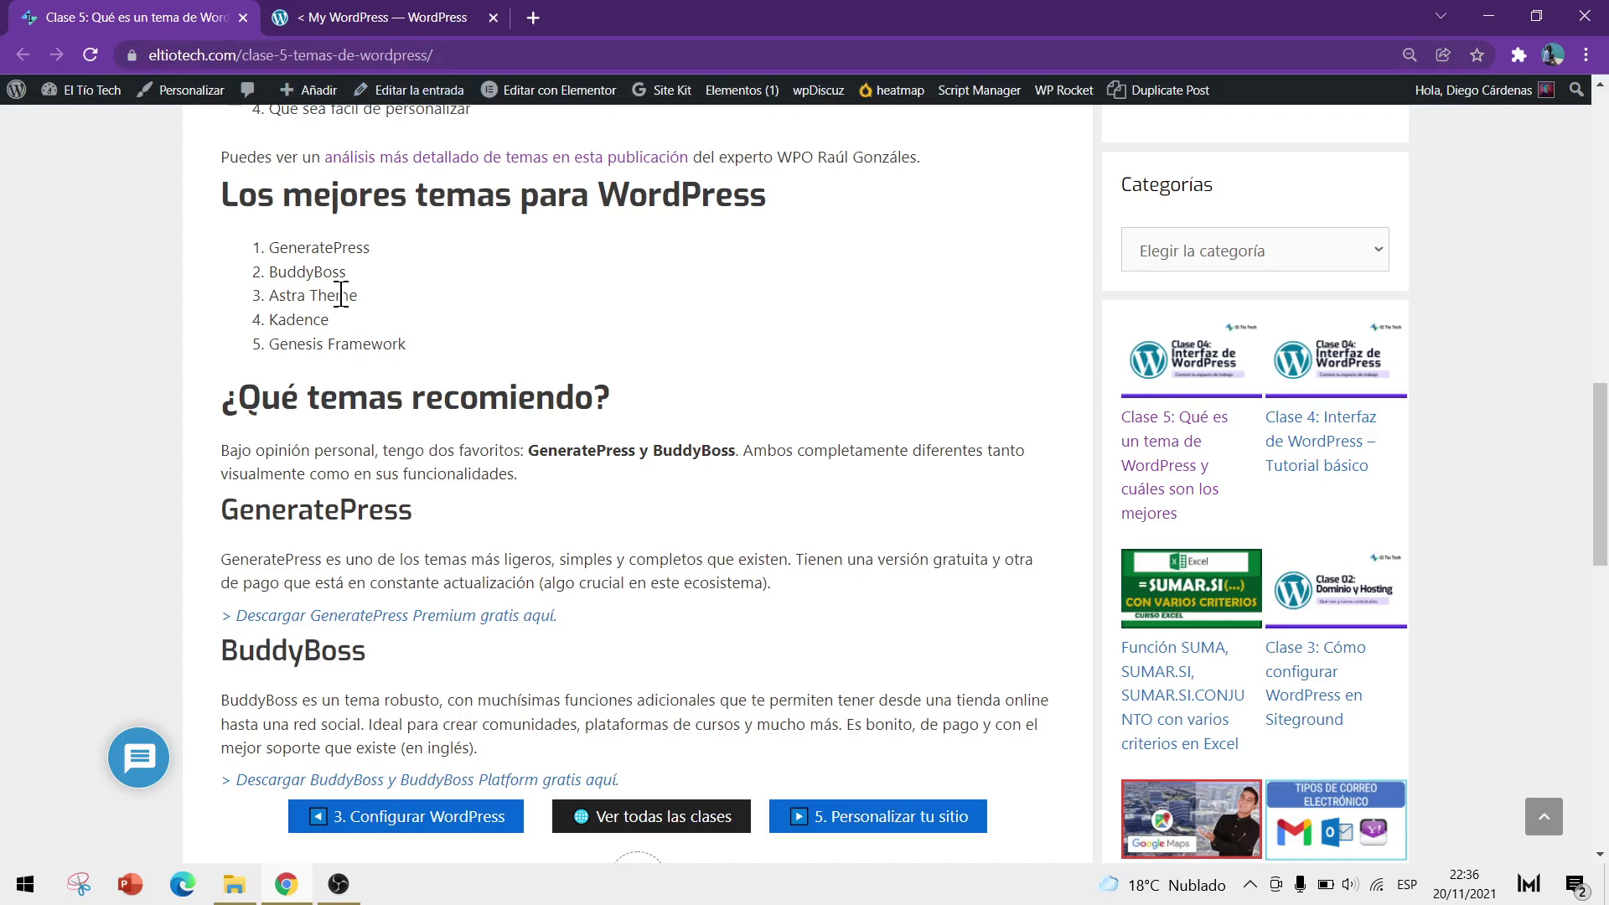
Search themes for 'generate press', preview the GeneratePress demo, then go back to the article
{"action": "left_click", "coordinate": [387, 31]}
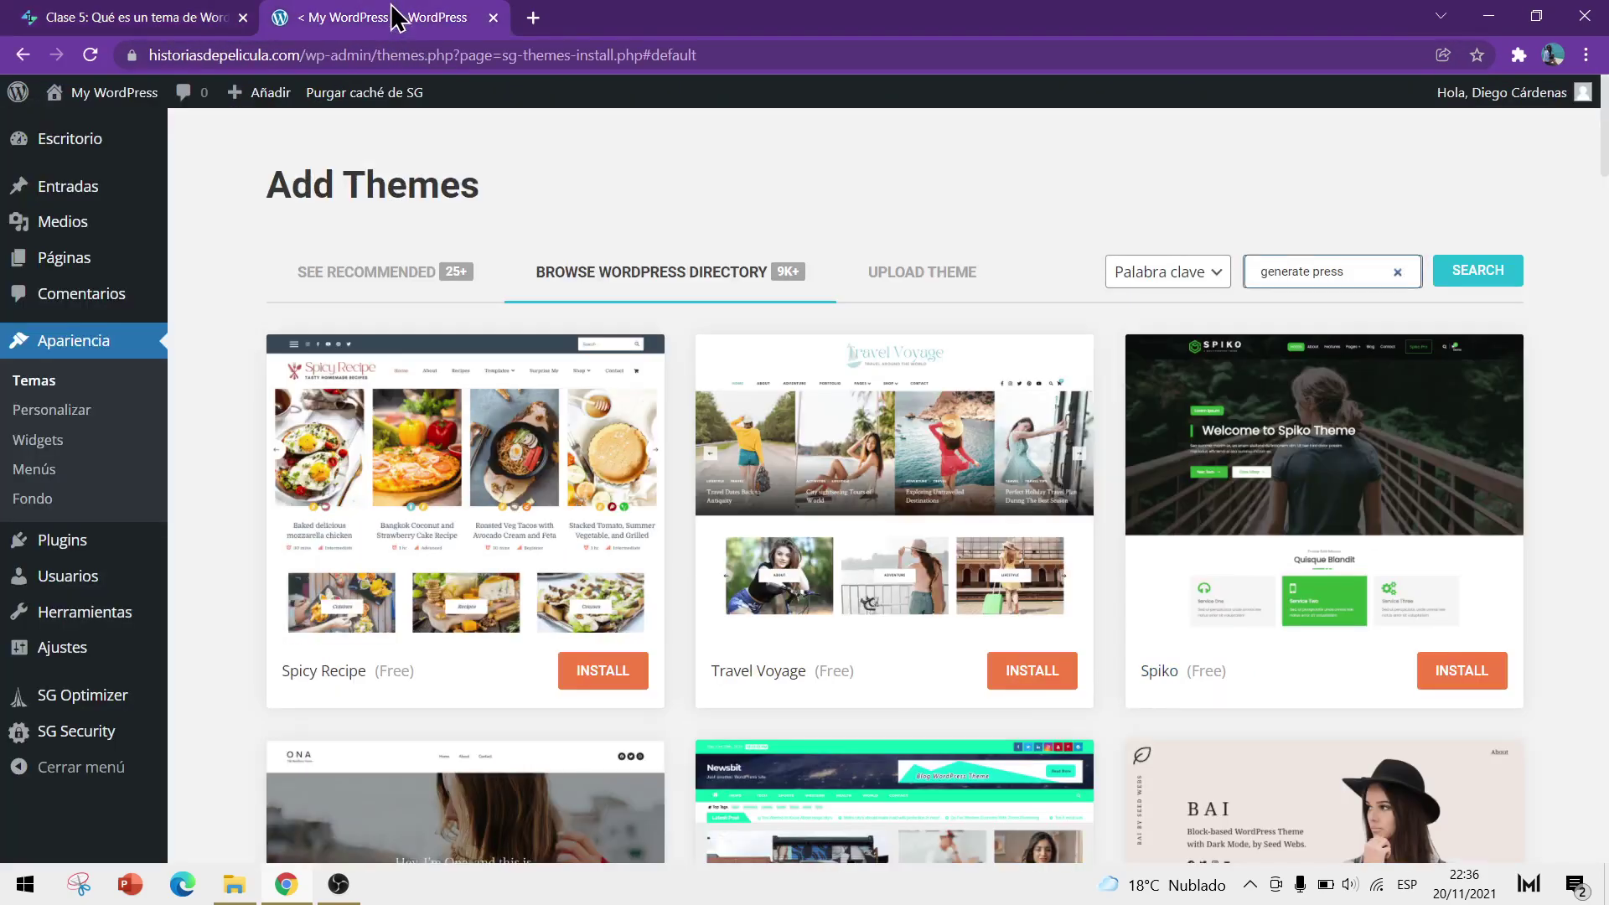
{"action": "left_click", "coordinate": [1465, 285]}
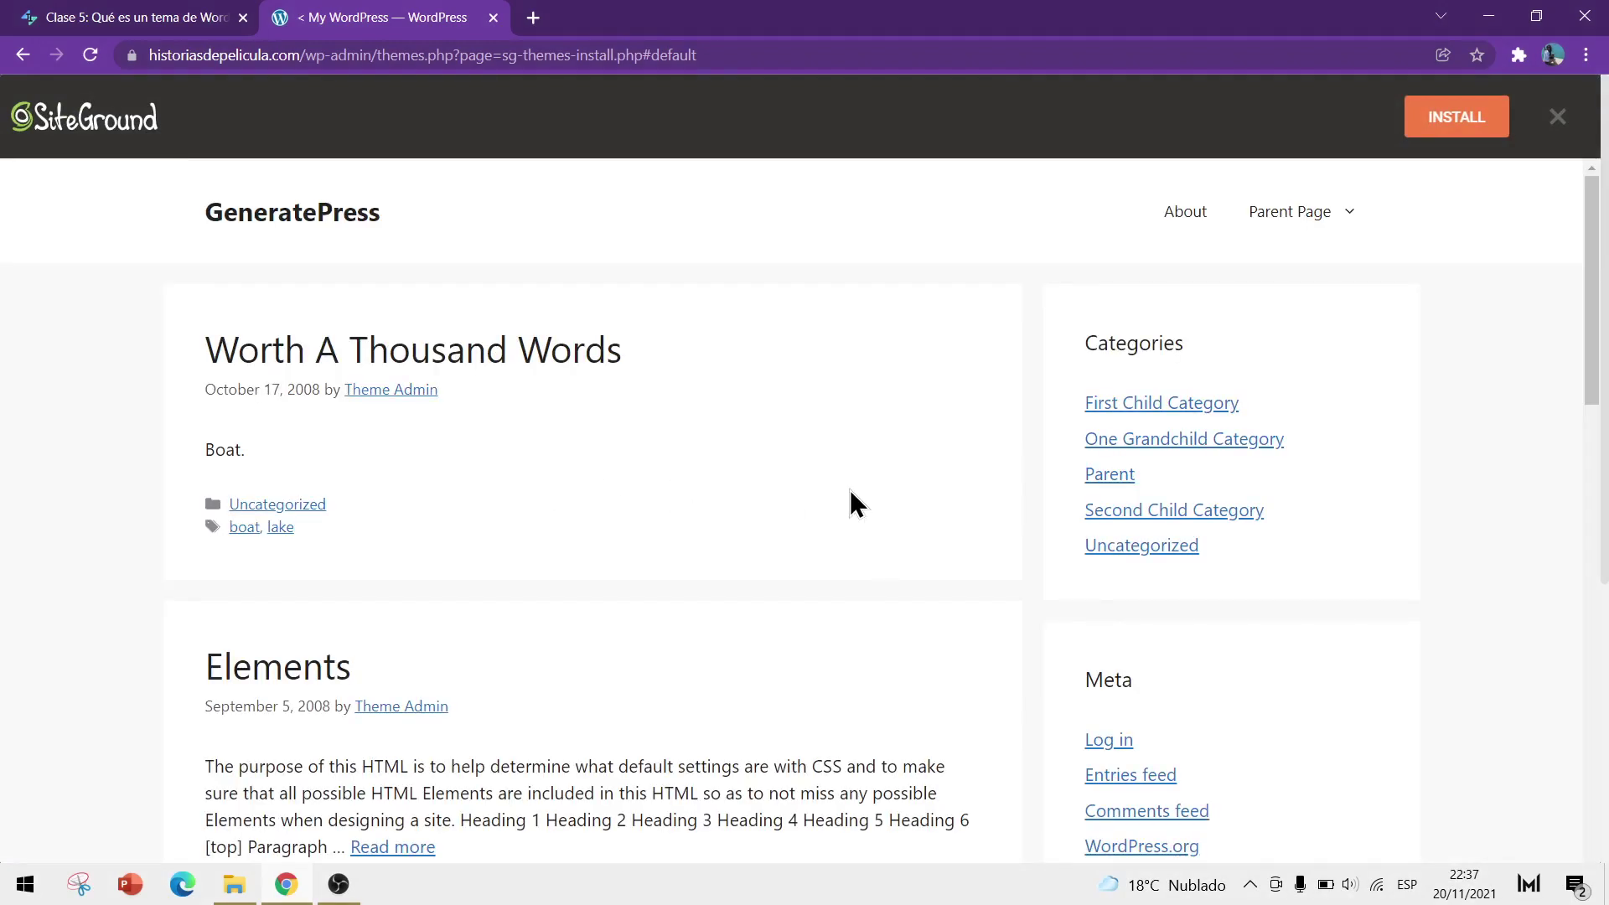
{"action": "scroll", "coordinate": [841, 625], "scroll_direction": "down", "scroll_amount": 10}
{"action": "scroll", "coordinate": [841, 625], "scroll_direction": "down", "scroll_amount": 6}
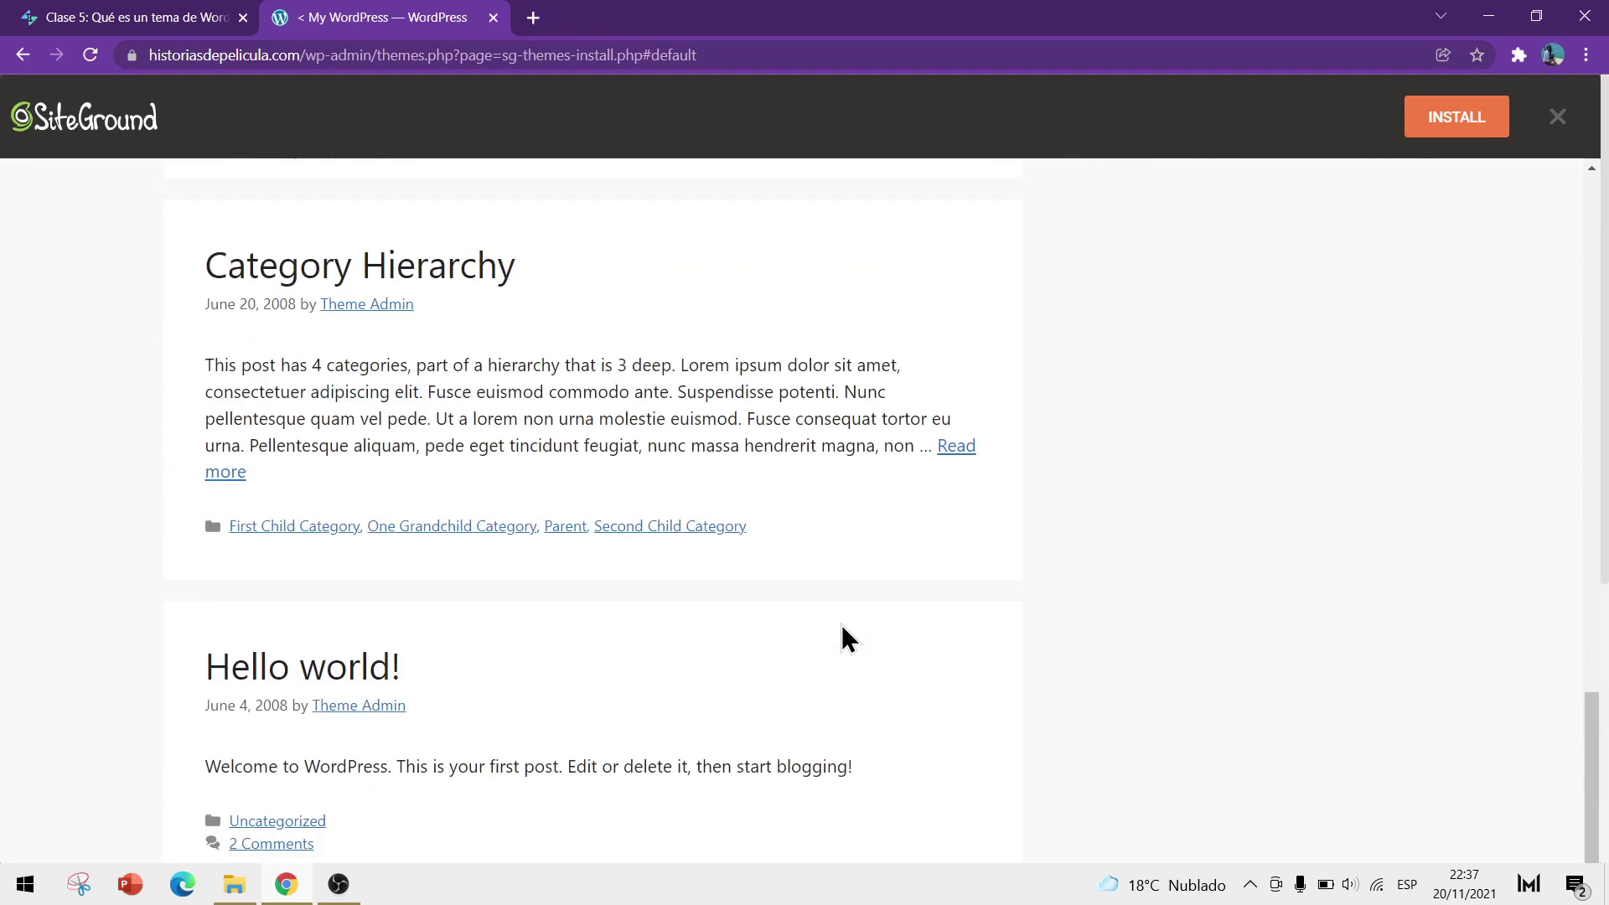
{"action": "scroll", "coordinate": [842, 626], "scroll_direction": "up", "scroll_amount": 5}
{"action": "scroll", "coordinate": [841, 627], "scroll_direction": "up", "scroll_amount": 10}
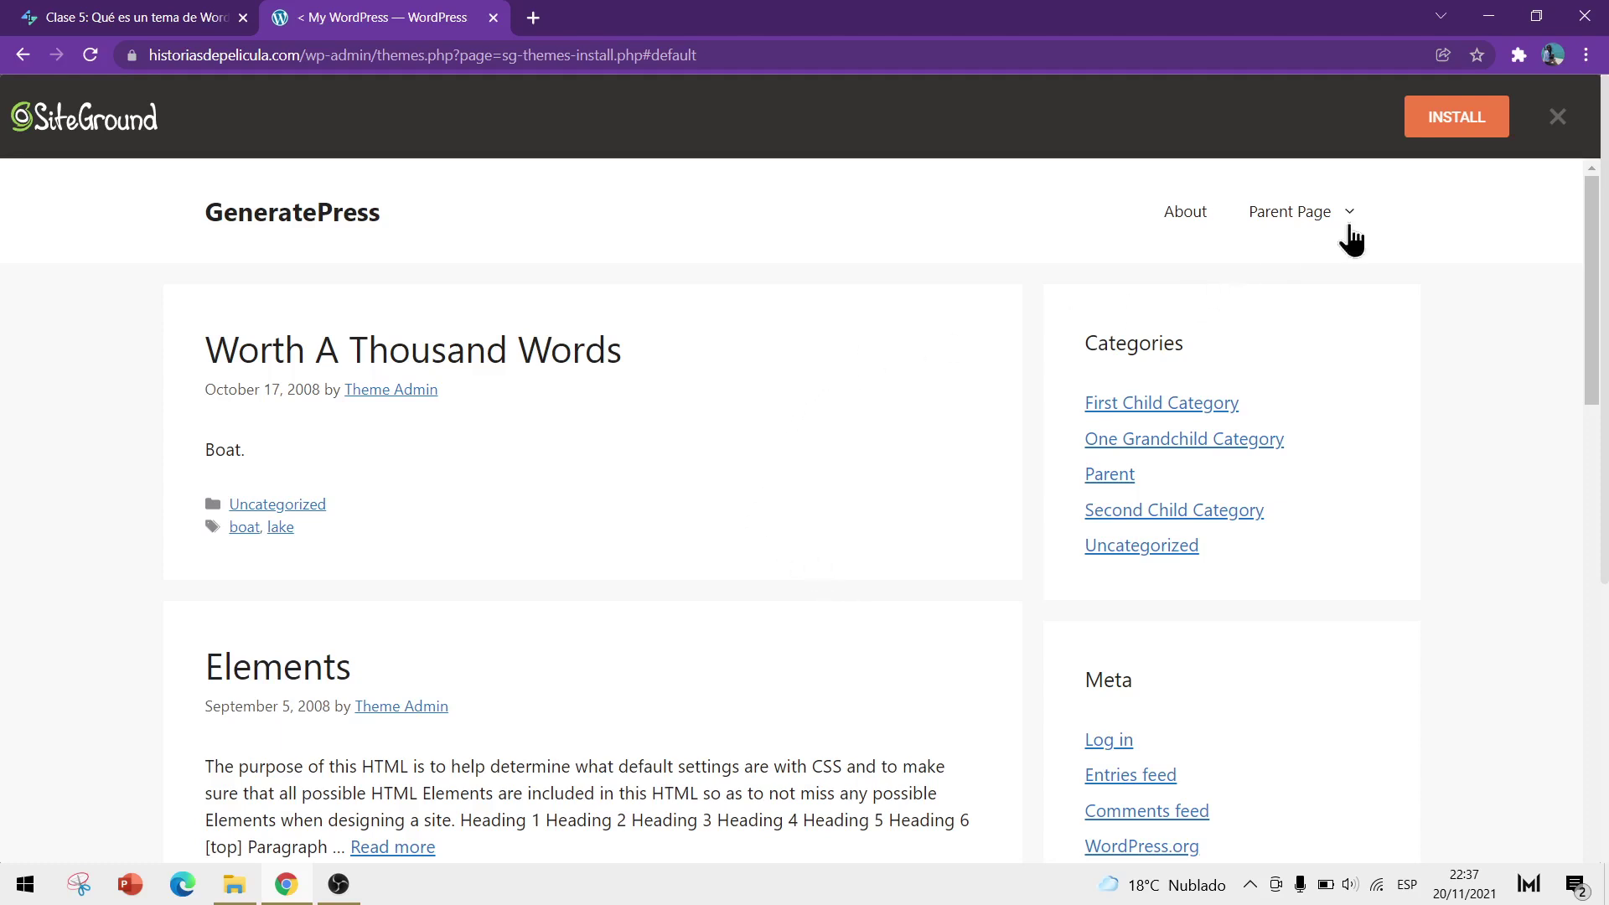
{"action": "left_click", "coordinate": [1555, 122]}
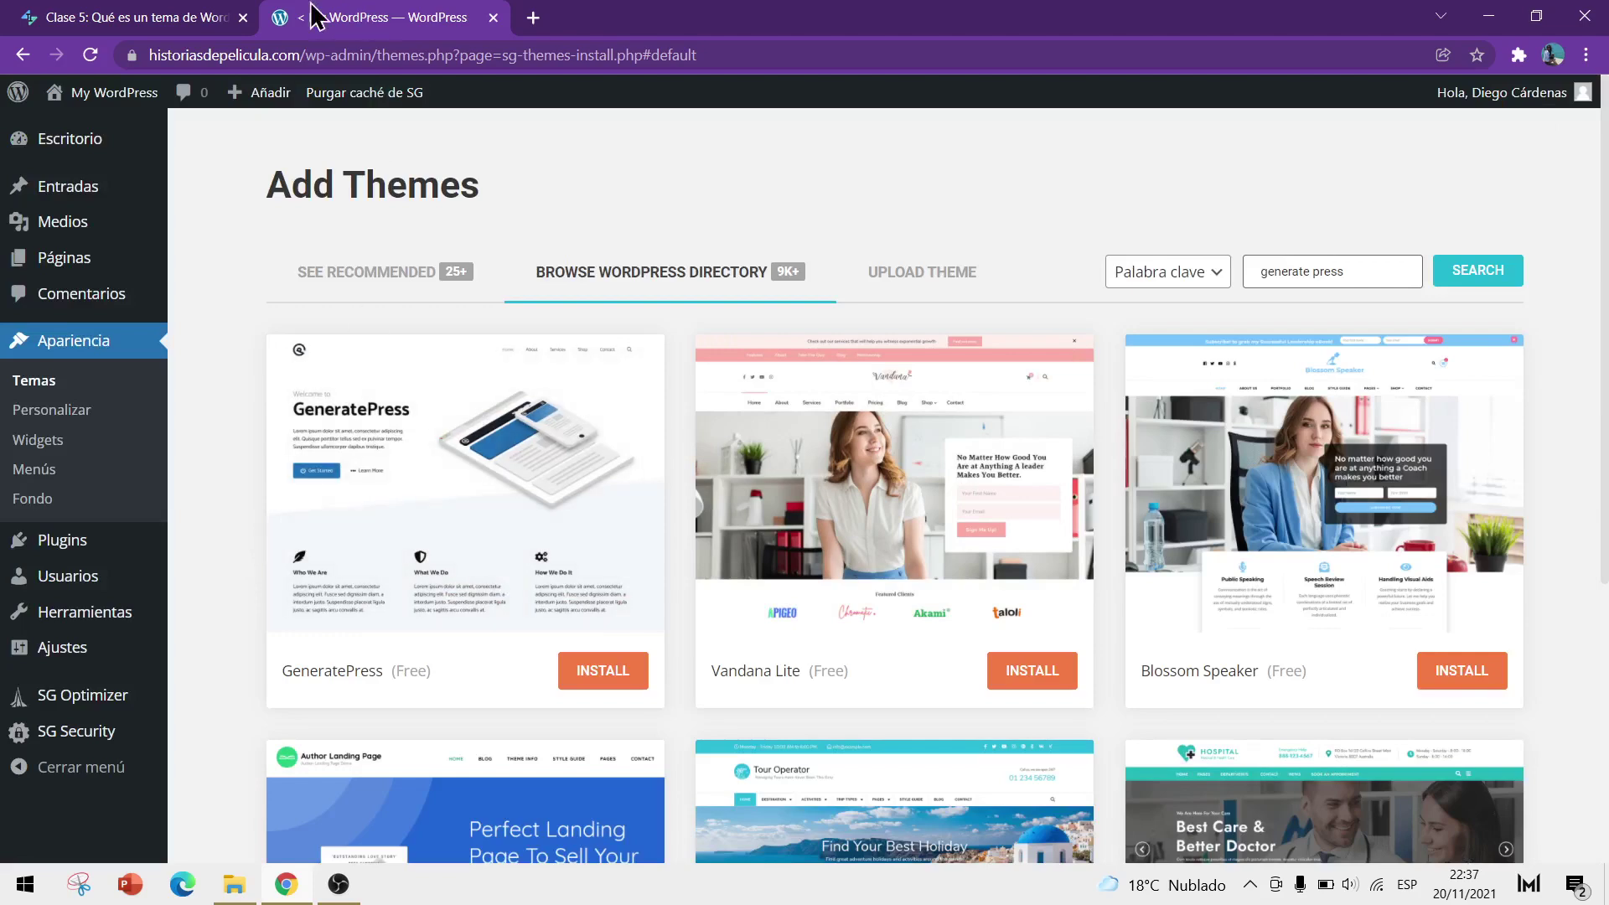
{"action": "left_click", "coordinate": [146, 17]}
{"action": "scroll", "coordinate": [529, 536], "scroll_direction": "down", "scroll_amount": 2}
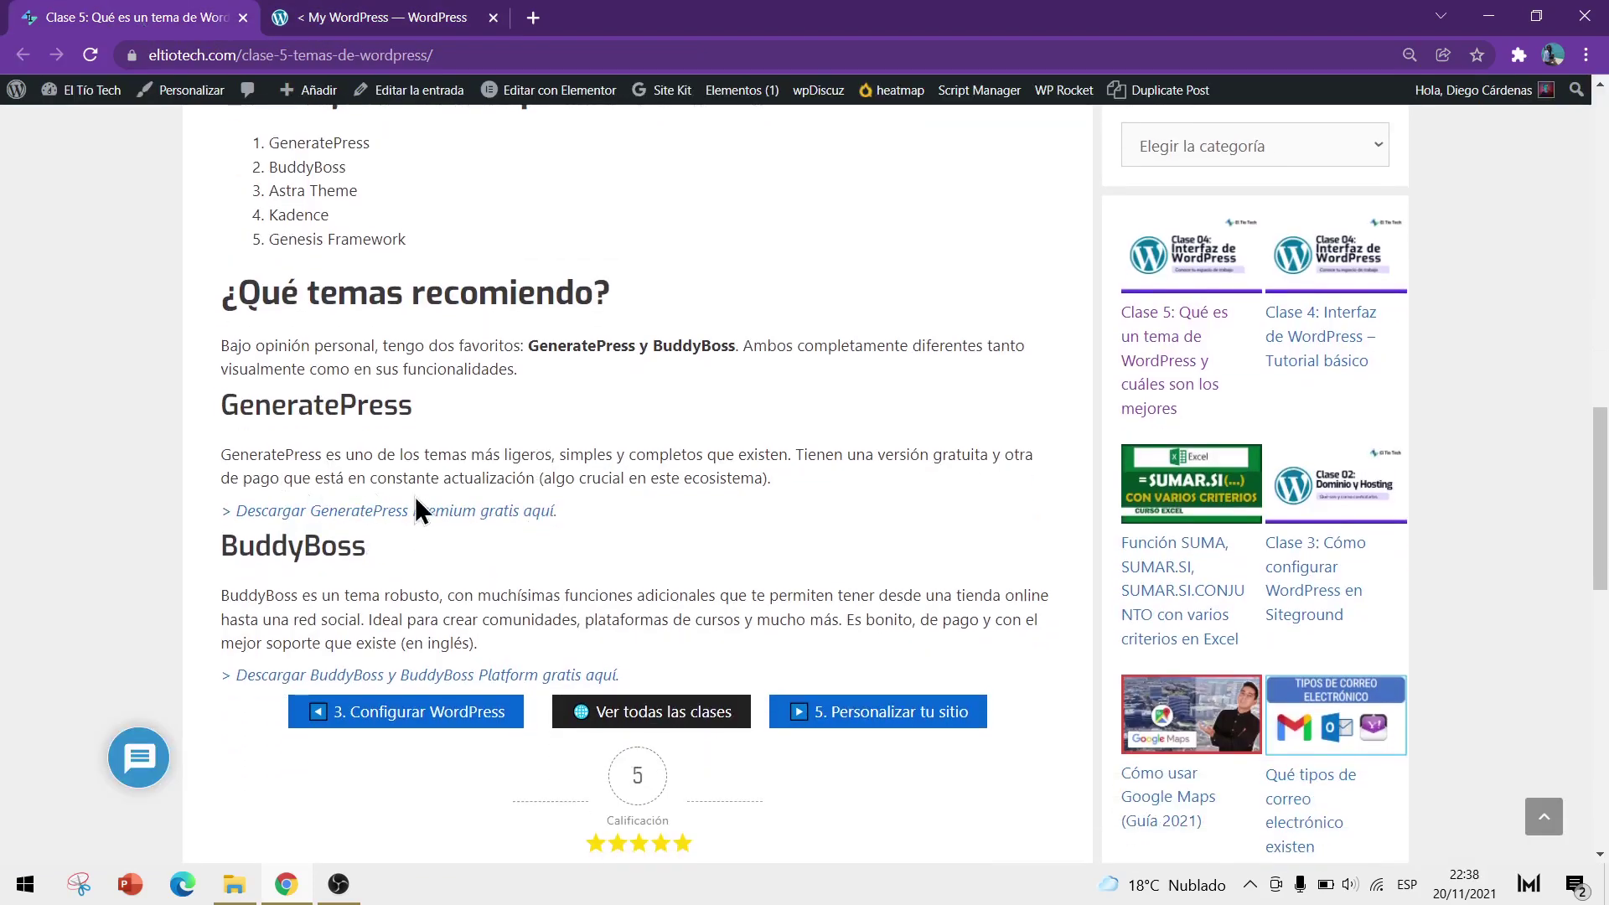
Review the article's GeneratePress recommendation, then return to the GeneratePress search results
{"action": "scroll", "coordinate": [618, 517], "scroll_direction": "up", "scroll_amount": 1}
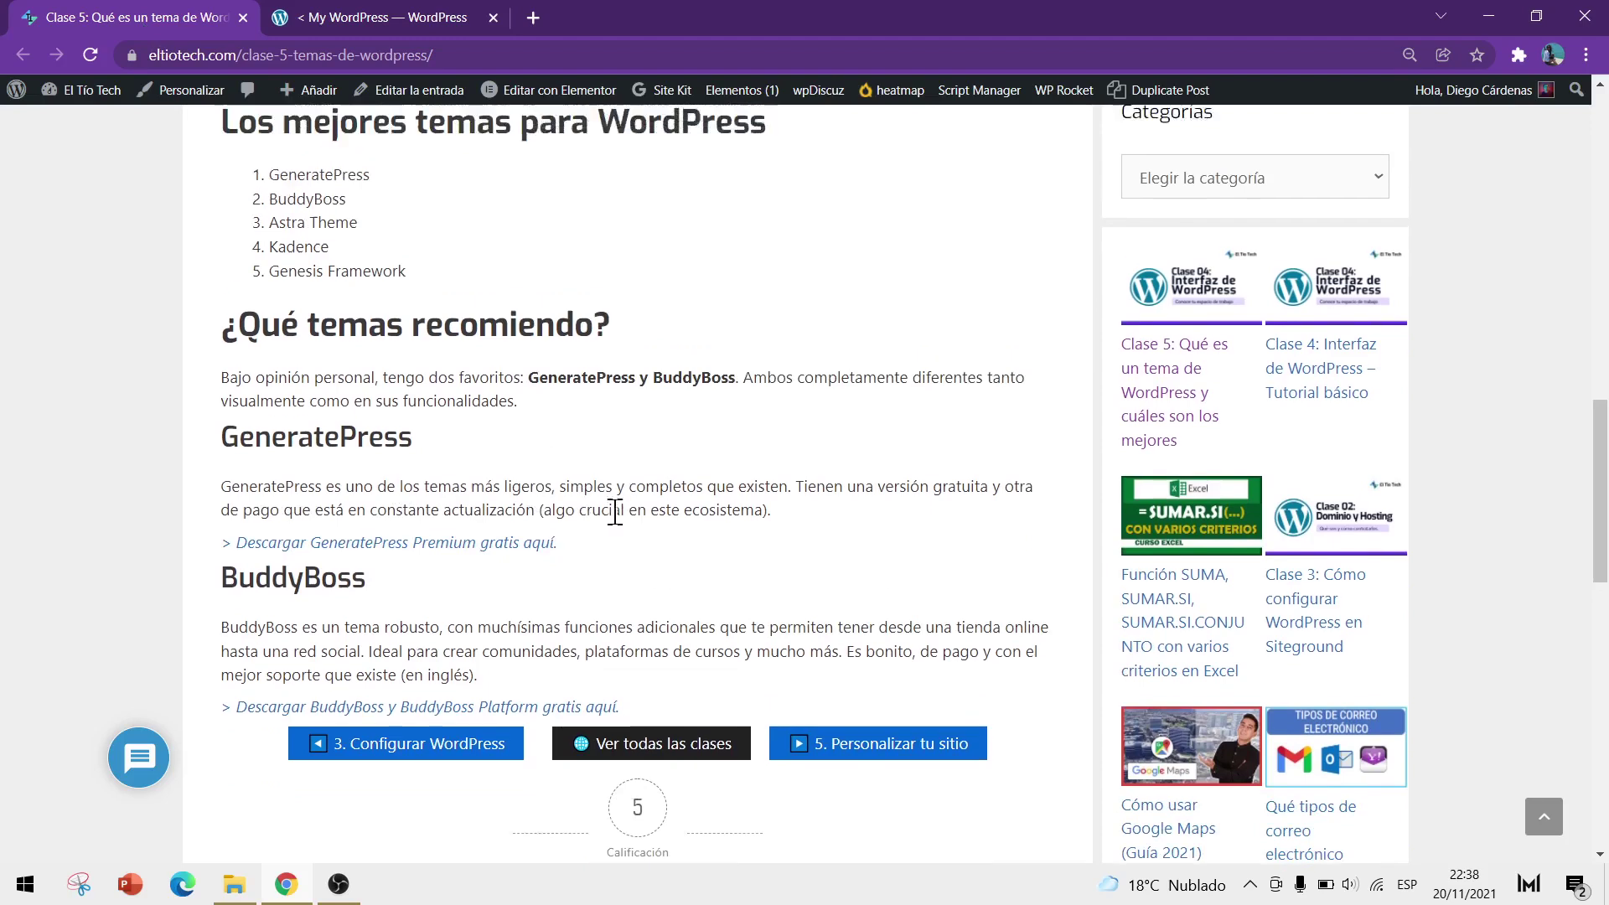
{"action": "left_click", "coordinate": [445, 25]}
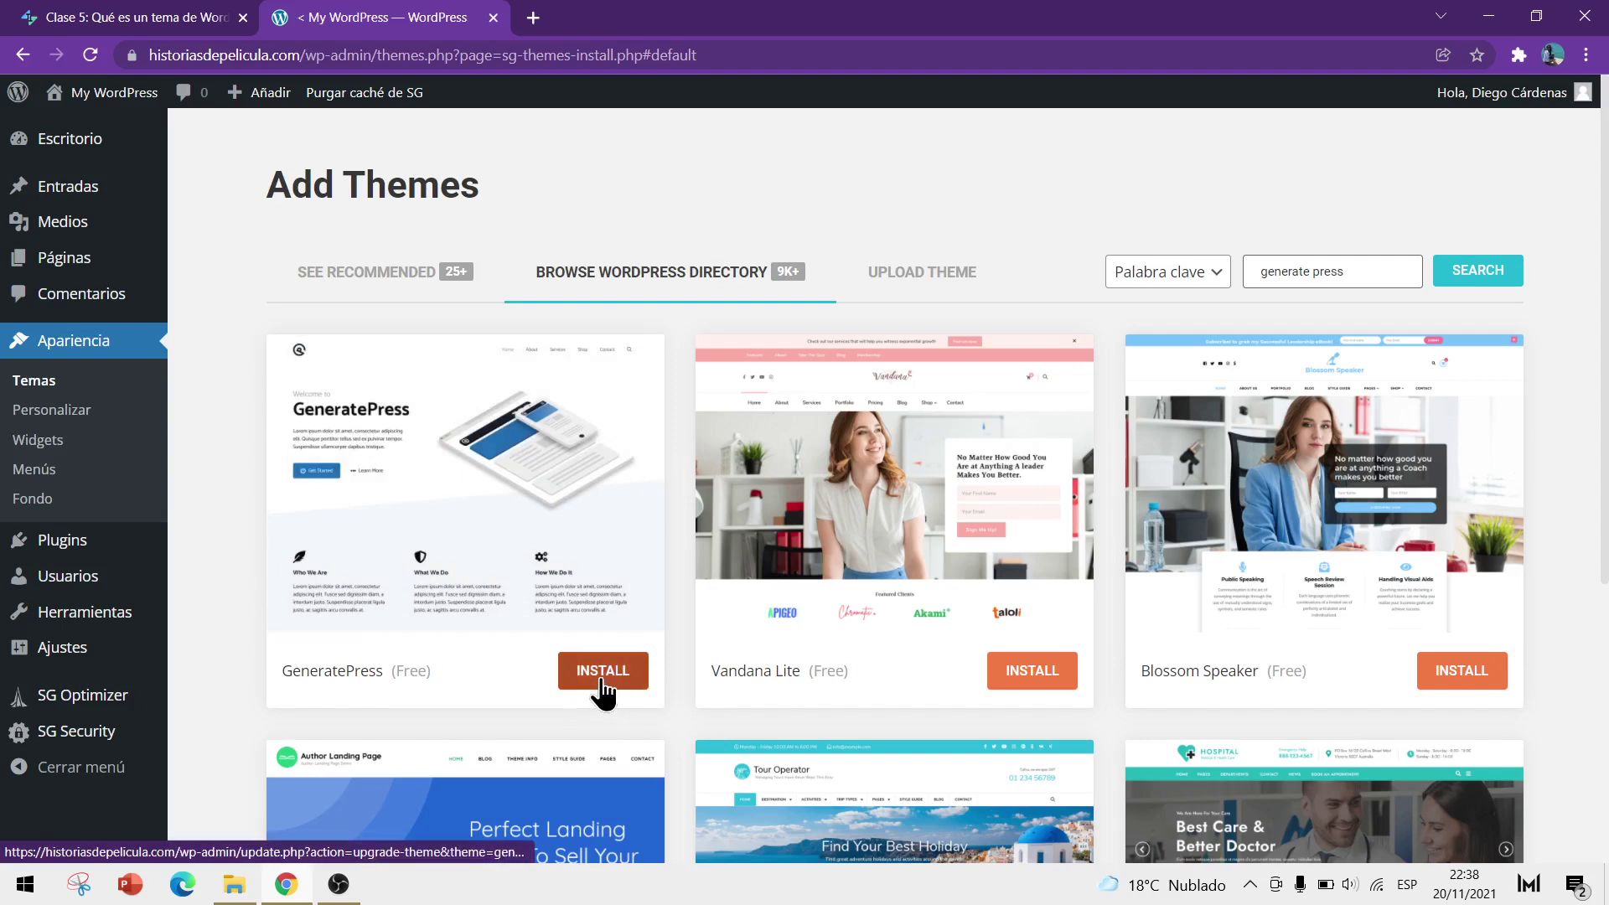
Install and activate the GeneratePress theme from its search result card
{"action": "left_click", "coordinate": [602, 681]}
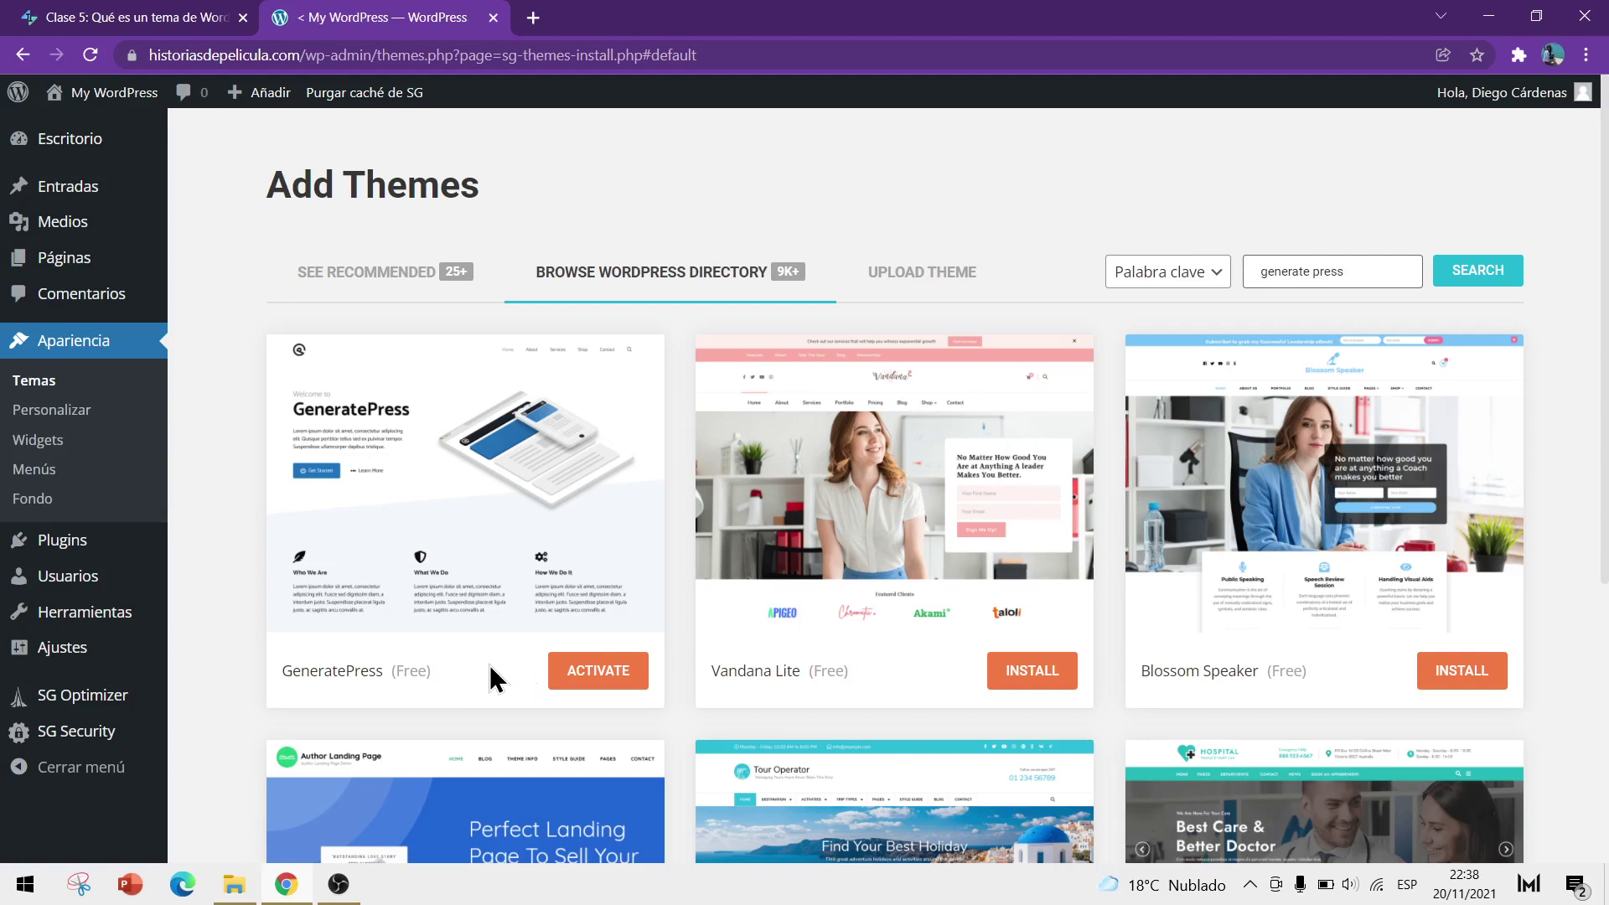
{"action": "left_click", "coordinate": [600, 681]}
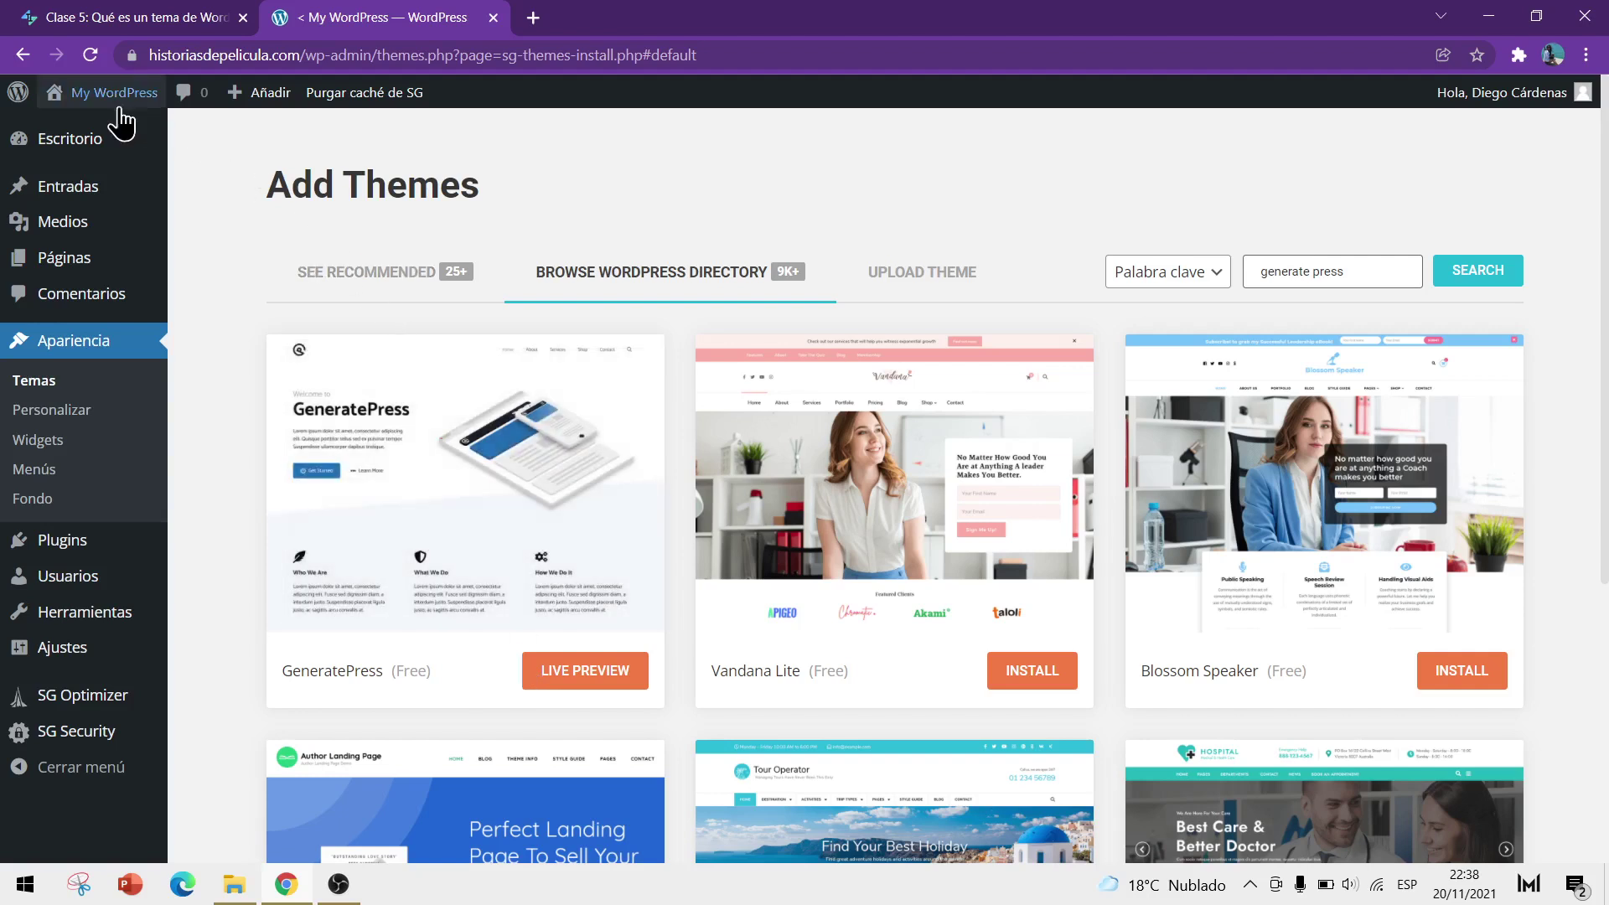
Open the site's front end in a new browser tab
{"action": "mouse_move", "coordinate": [113, 99]}
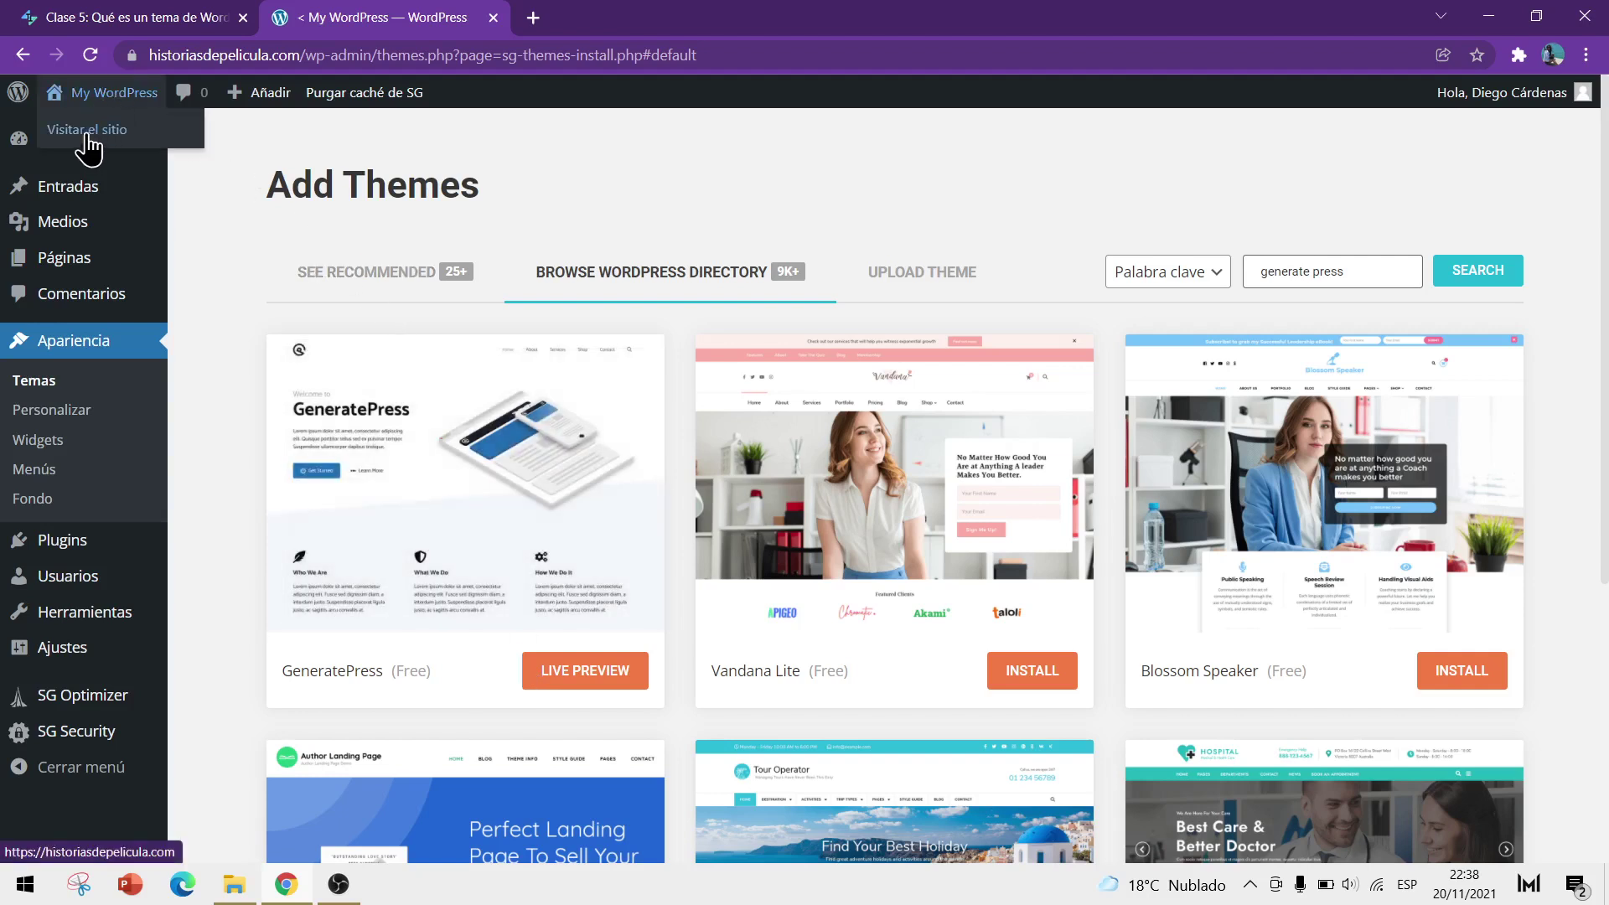
{"action": "right_click", "coordinate": [88, 134]}
{"action": "left_click", "coordinate": [169, 149]}
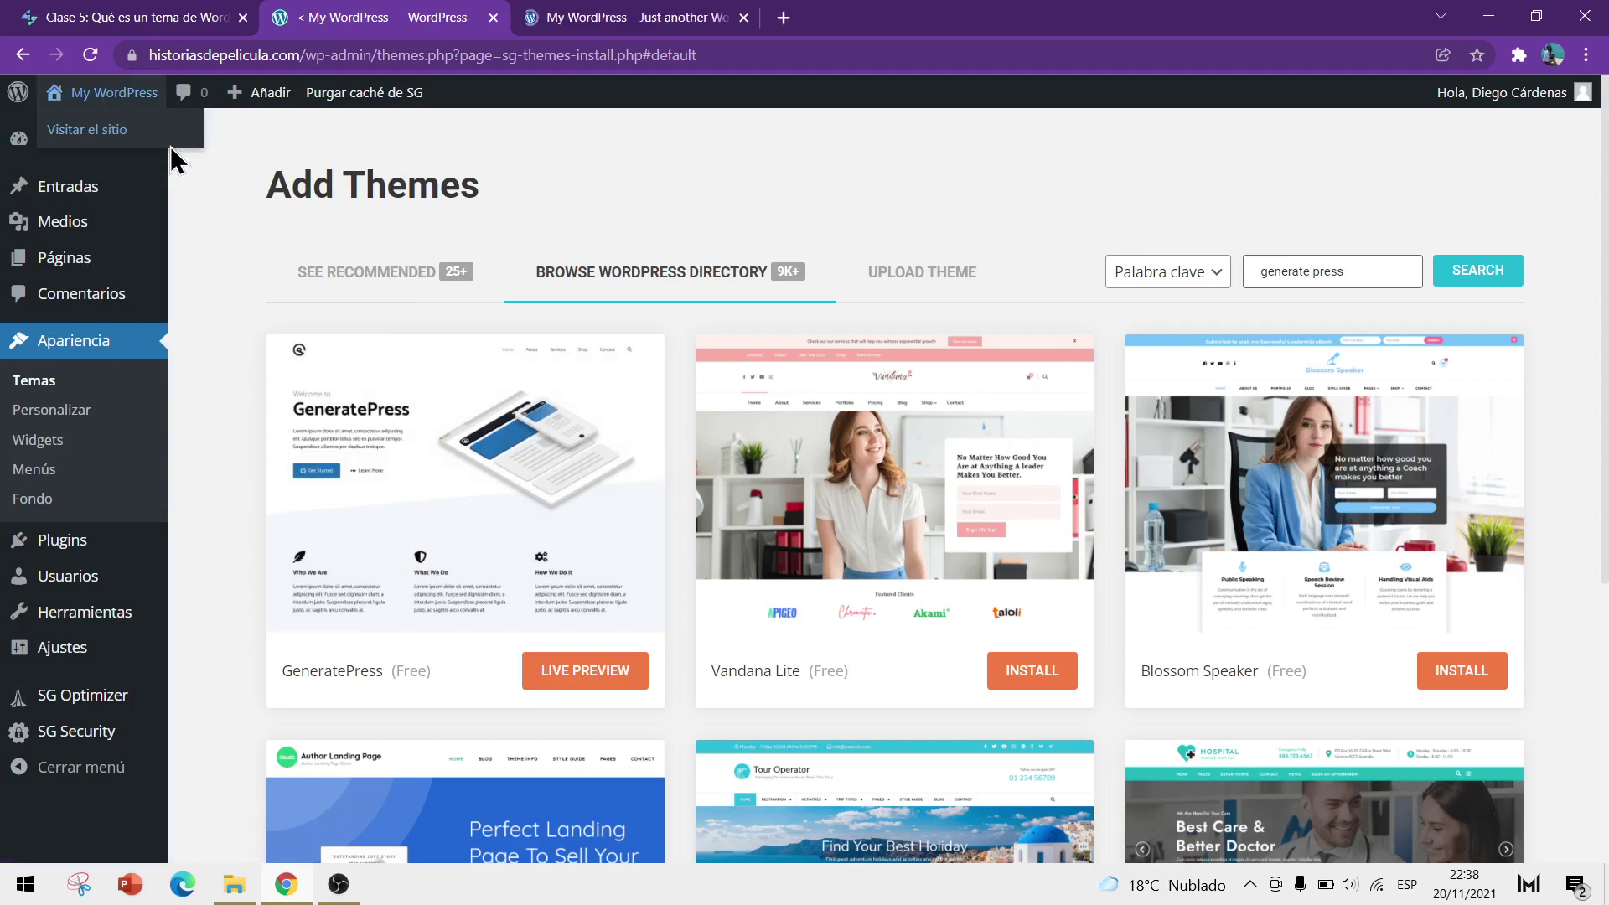
{"action": "left_click", "coordinate": [670, 22]}
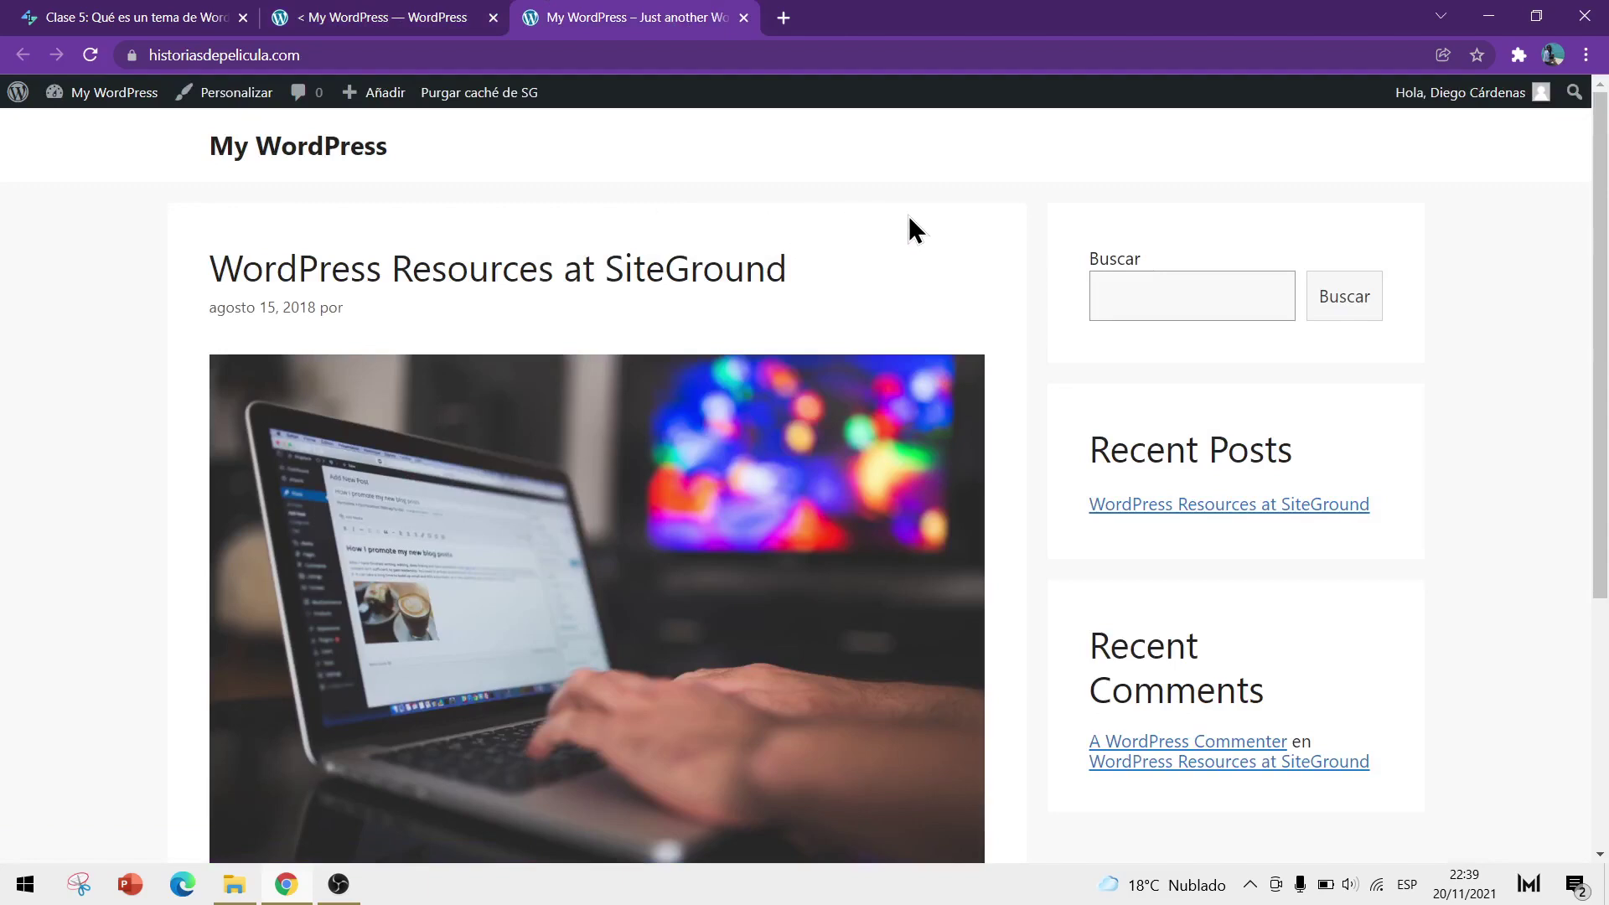
Browse the GeneratePress-styled homepage, then return to the WordPress admin tab
{"action": "scroll", "coordinate": [995, 209], "scroll_direction": "down", "scroll_amount": 5}
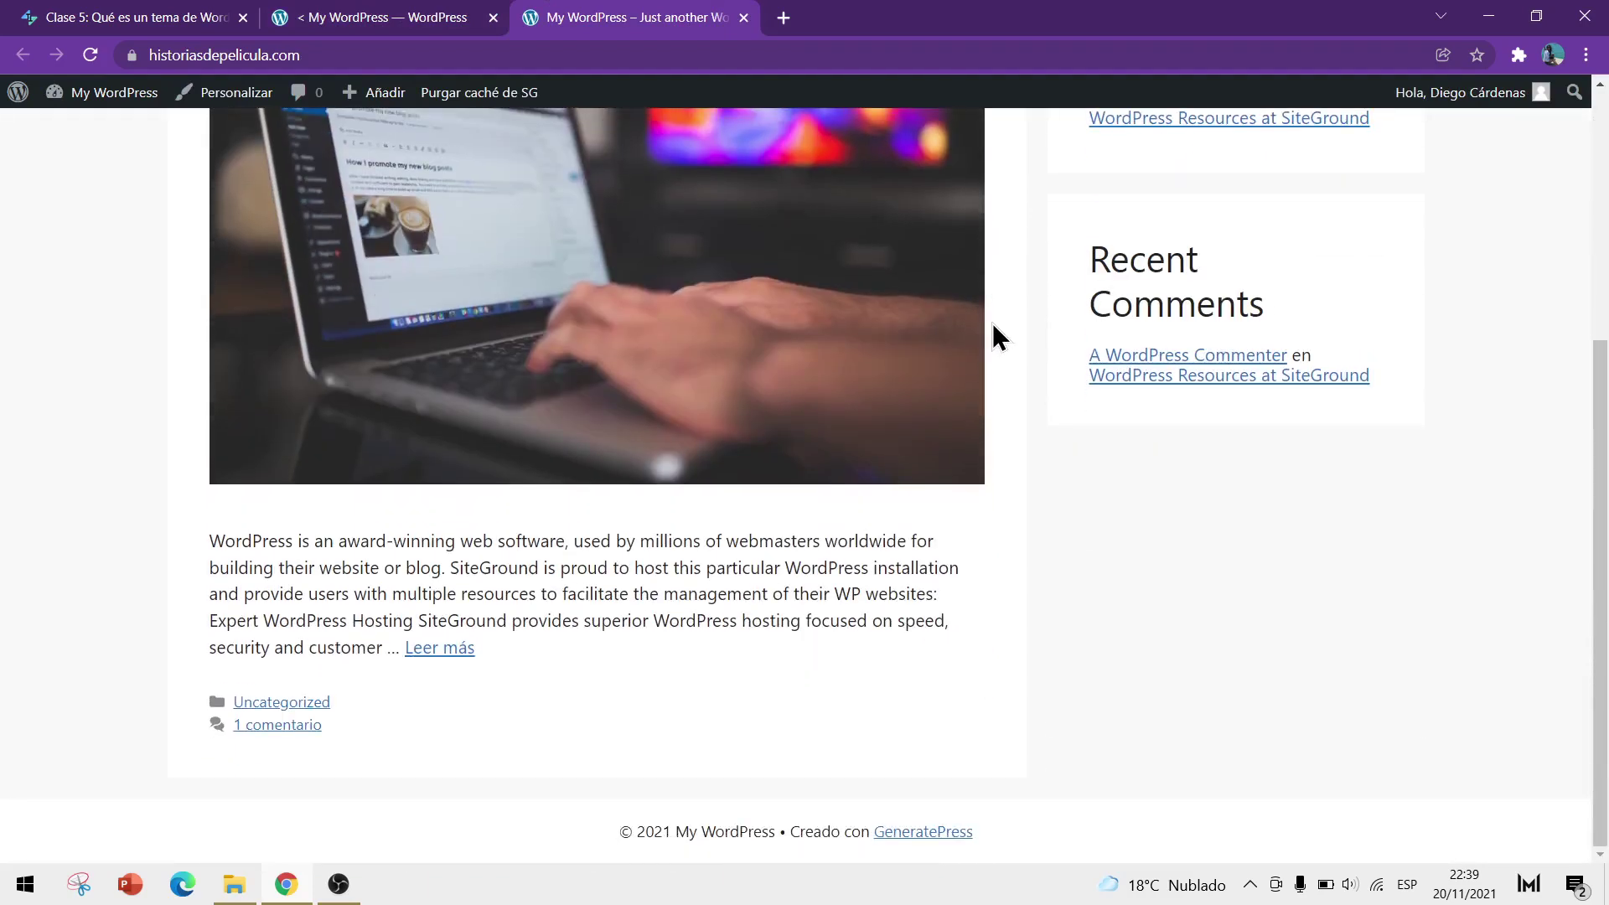
{"action": "scroll", "coordinate": [1039, 565], "scroll_direction": "up", "scroll_amount": 5}
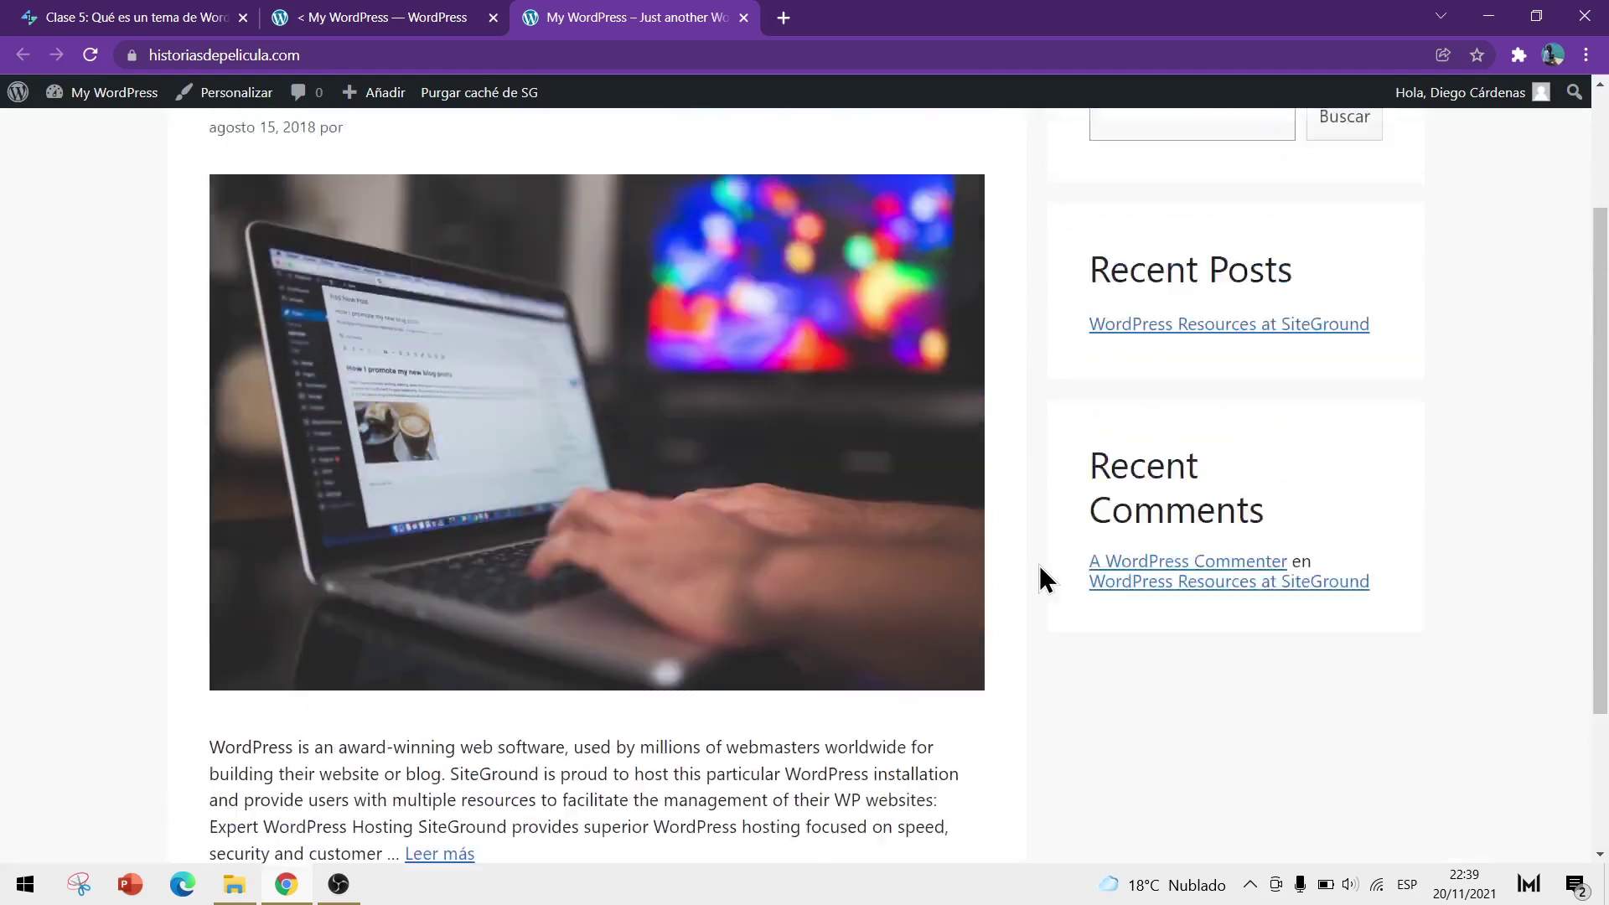
{"action": "scroll", "coordinate": [1058, 578], "scroll_direction": "down", "scroll_amount": 5}
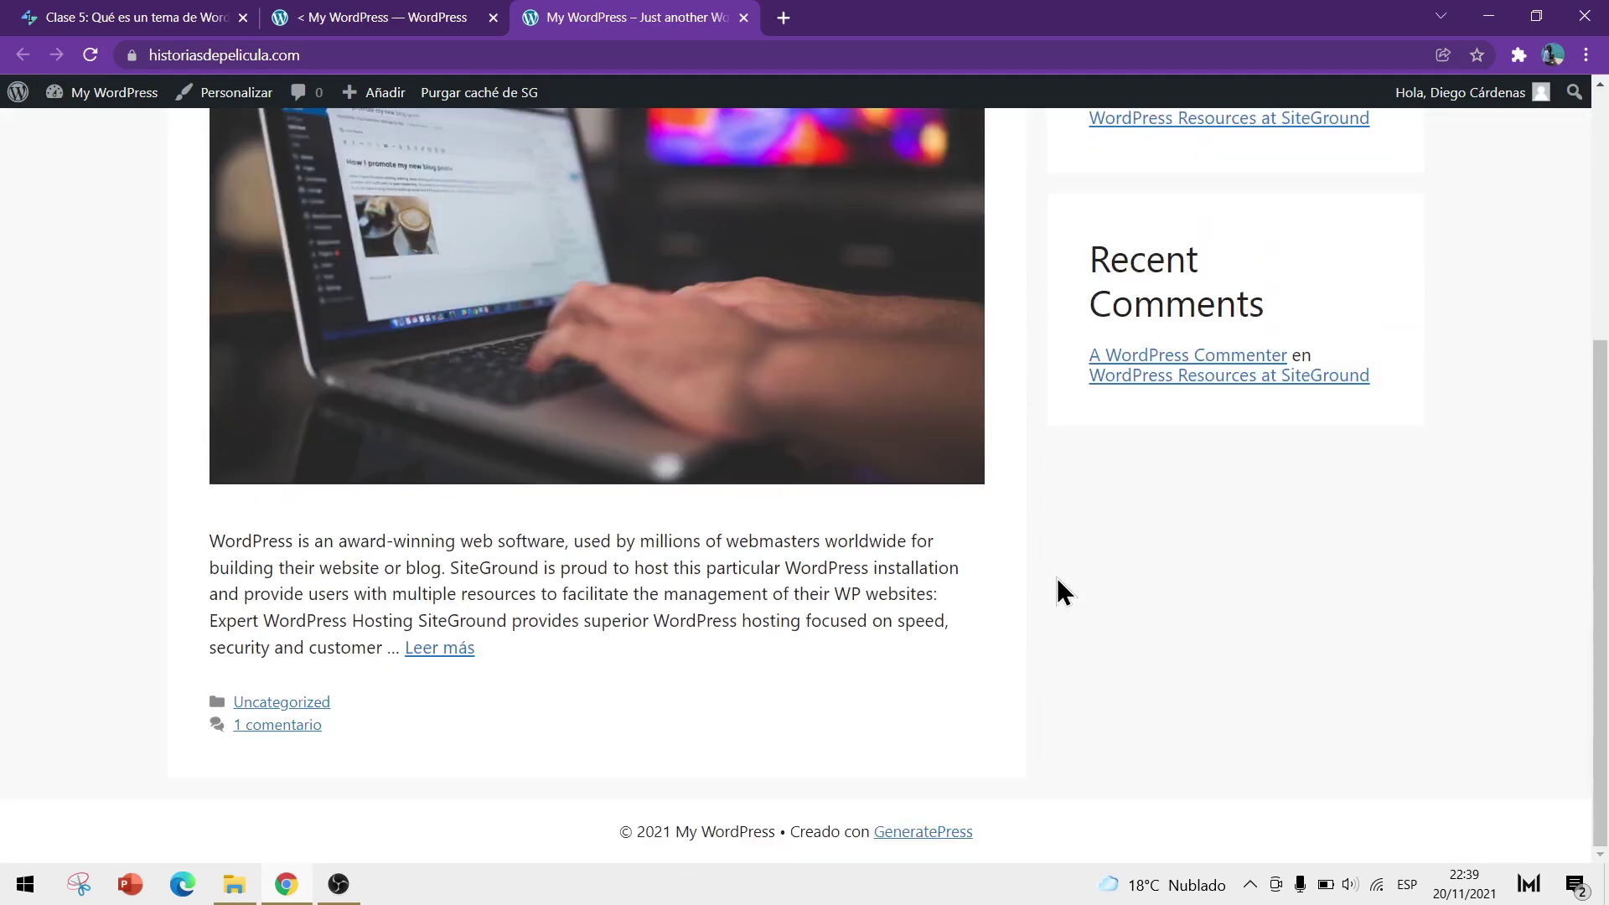
{"action": "scroll", "coordinate": [1058, 579], "scroll_direction": "up", "scroll_amount": 5}
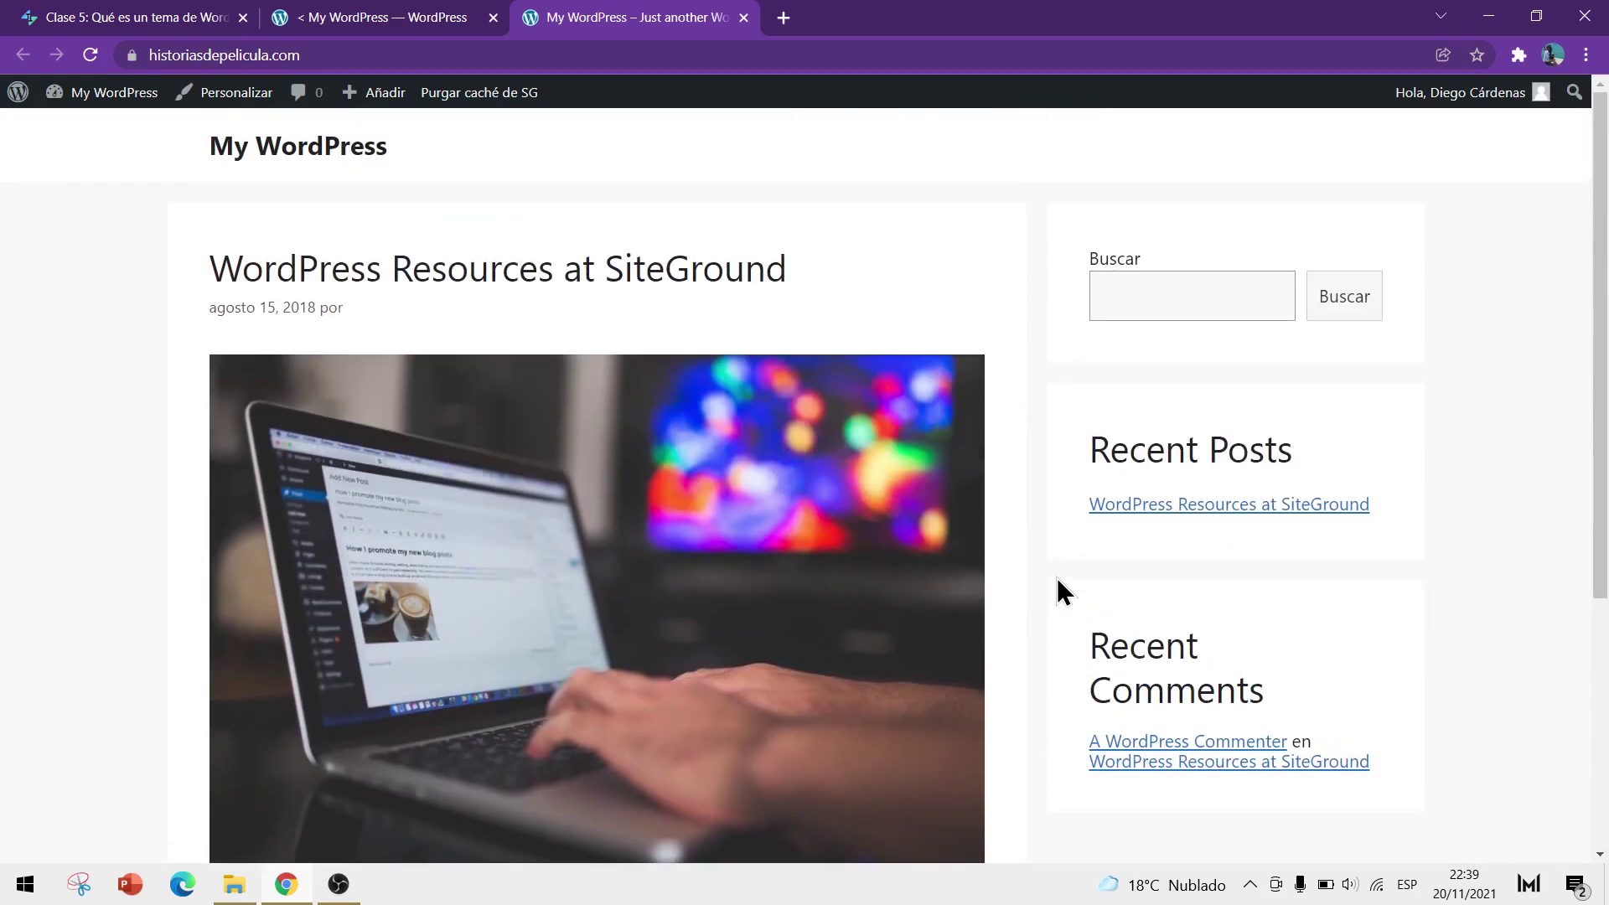
{"action": "scroll", "coordinate": [1058, 591], "scroll_direction": "down", "scroll_amount": 5}
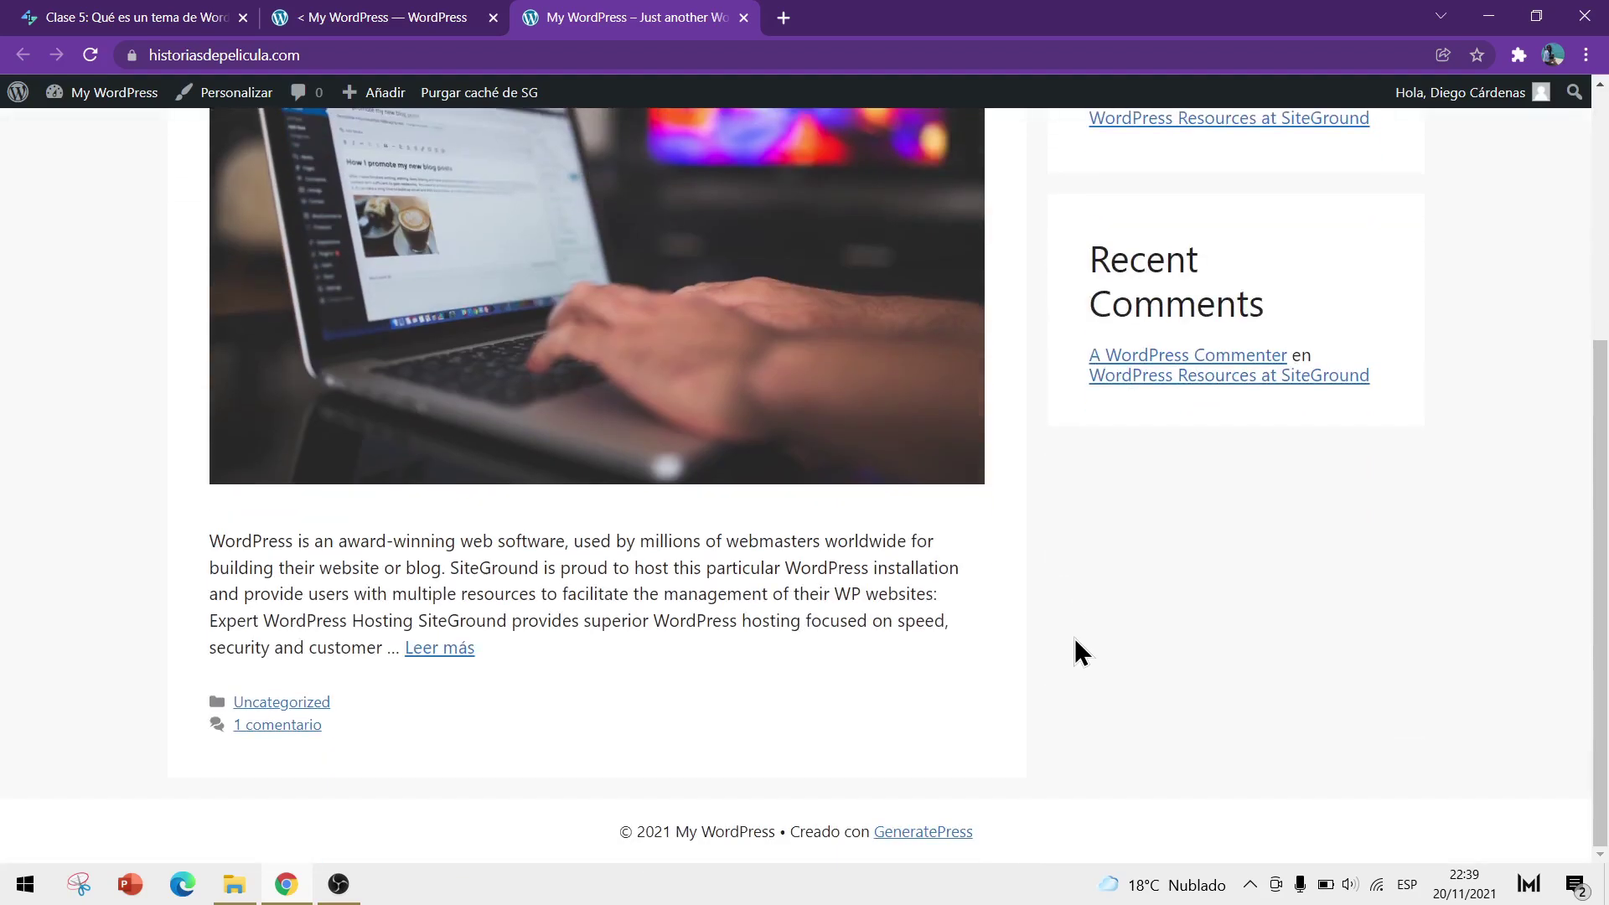
{"action": "scroll", "coordinate": [1074, 638], "scroll_direction": "up", "scroll_amount": 5}
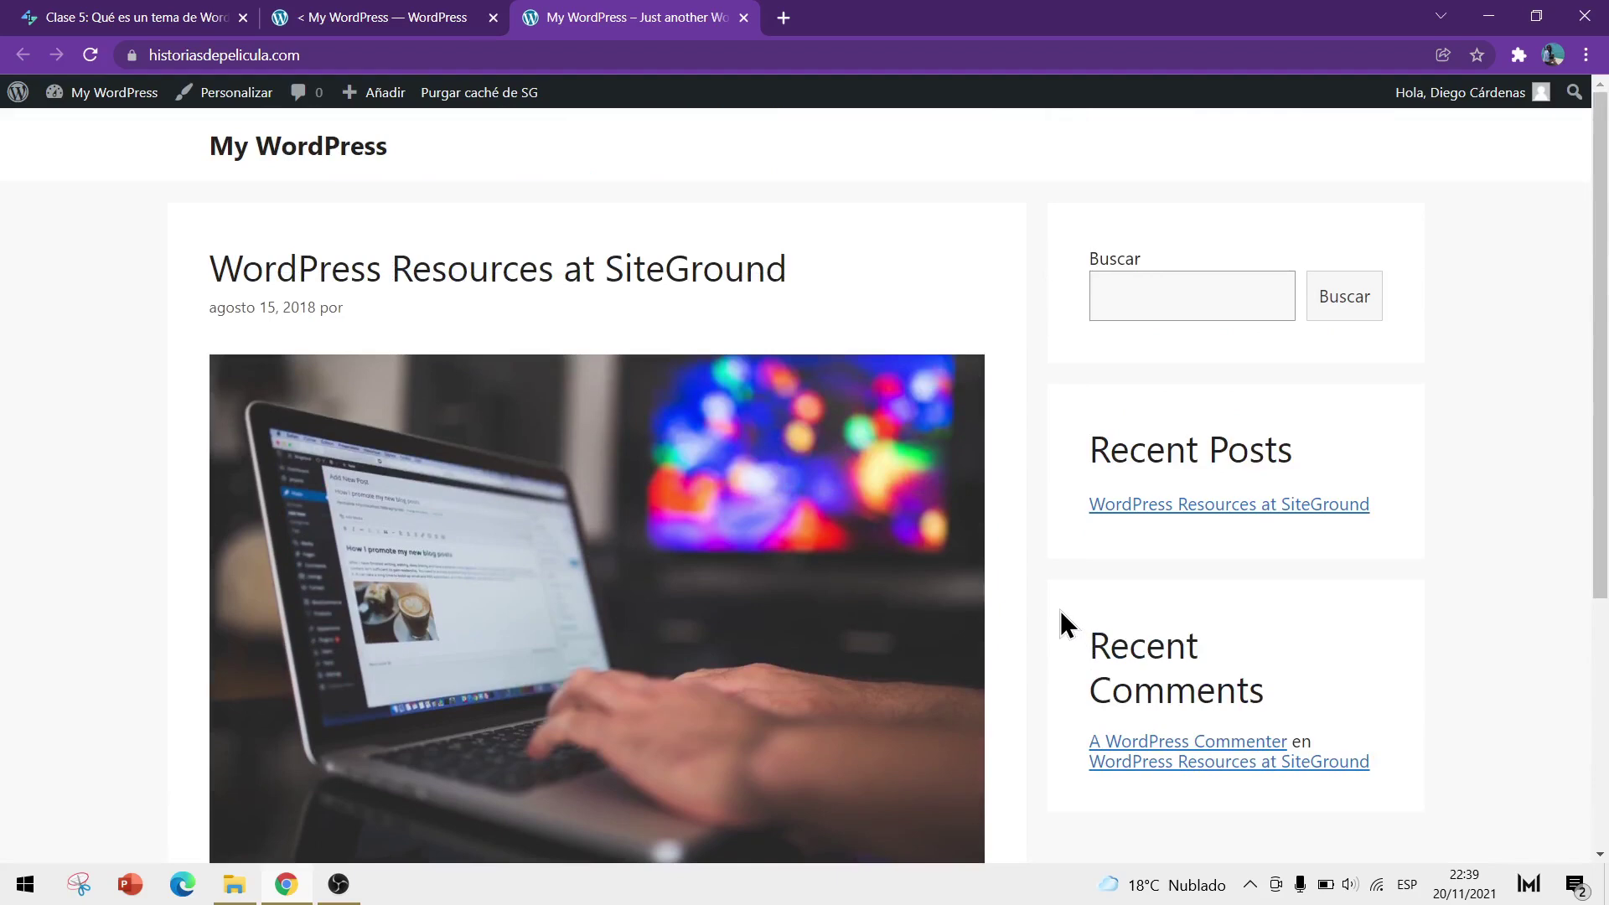
{"action": "left_click", "coordinate": [394, 22]}
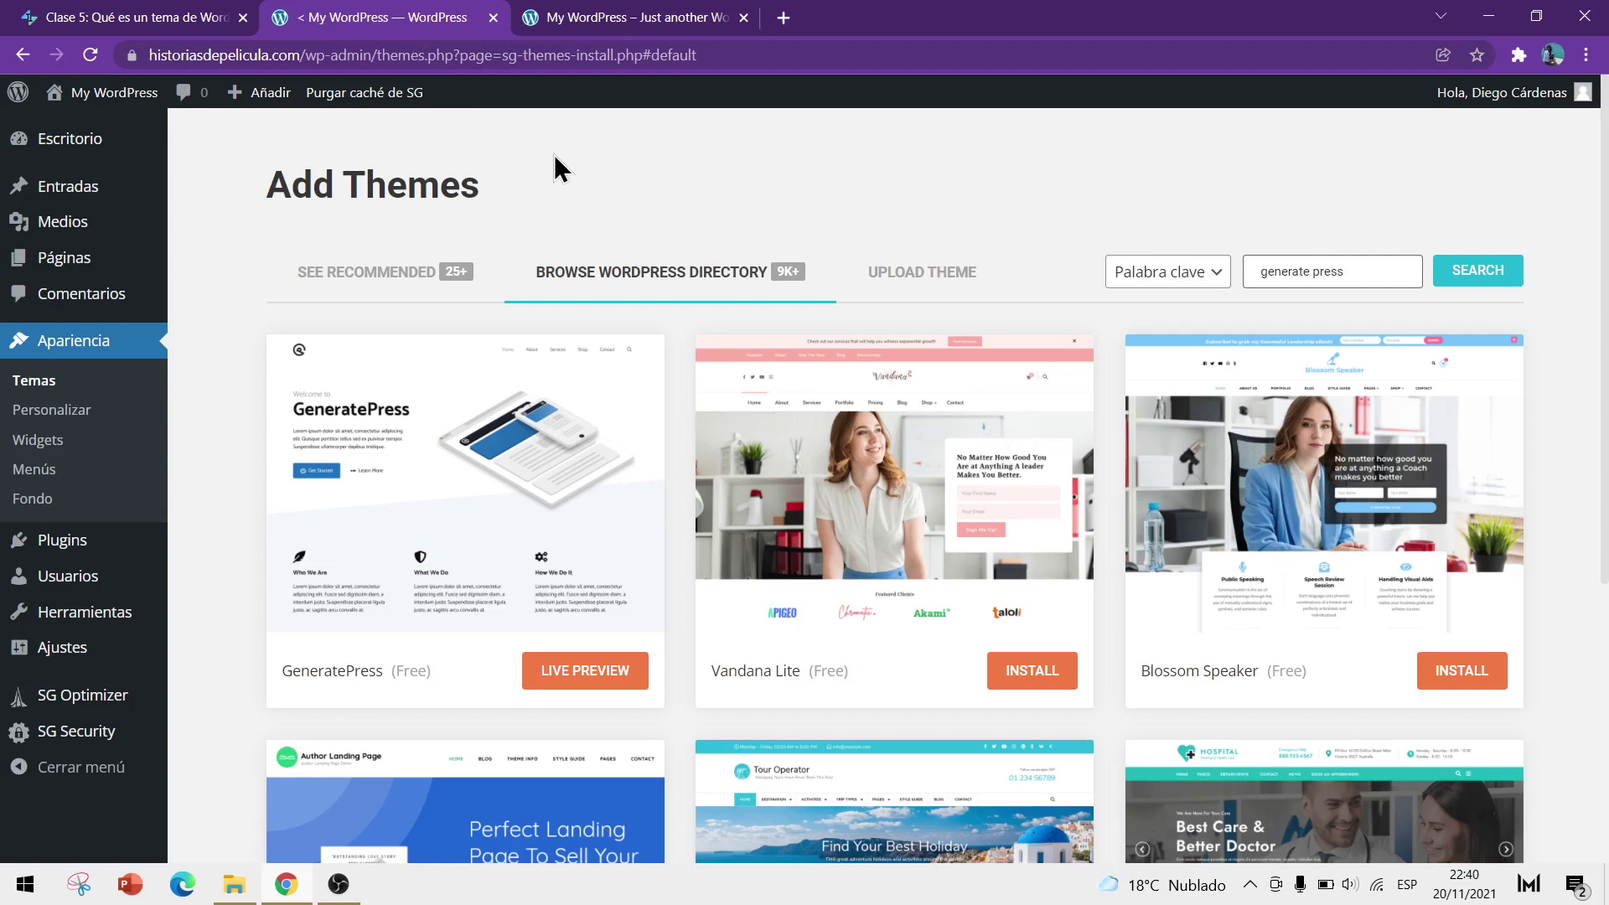
Close the front-end tab, check the Clase 5 article, and return to the WordPress admin
{"action": "left_click", "coordinate": [742, 17]}
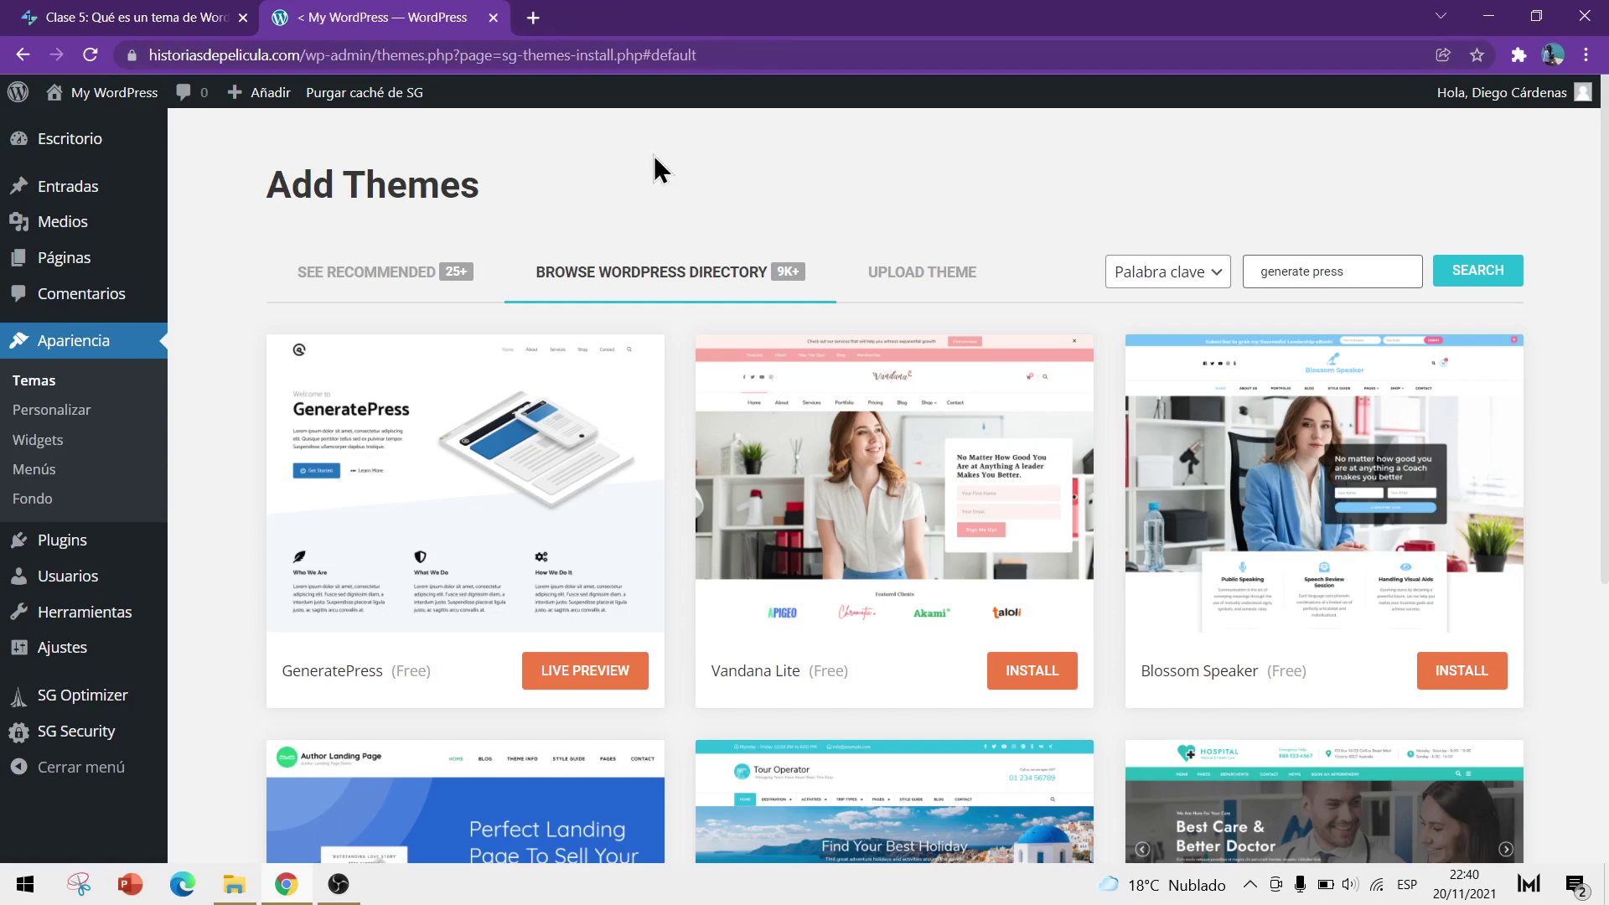
{"action": "left_click", "coordinate": [134, 18]}
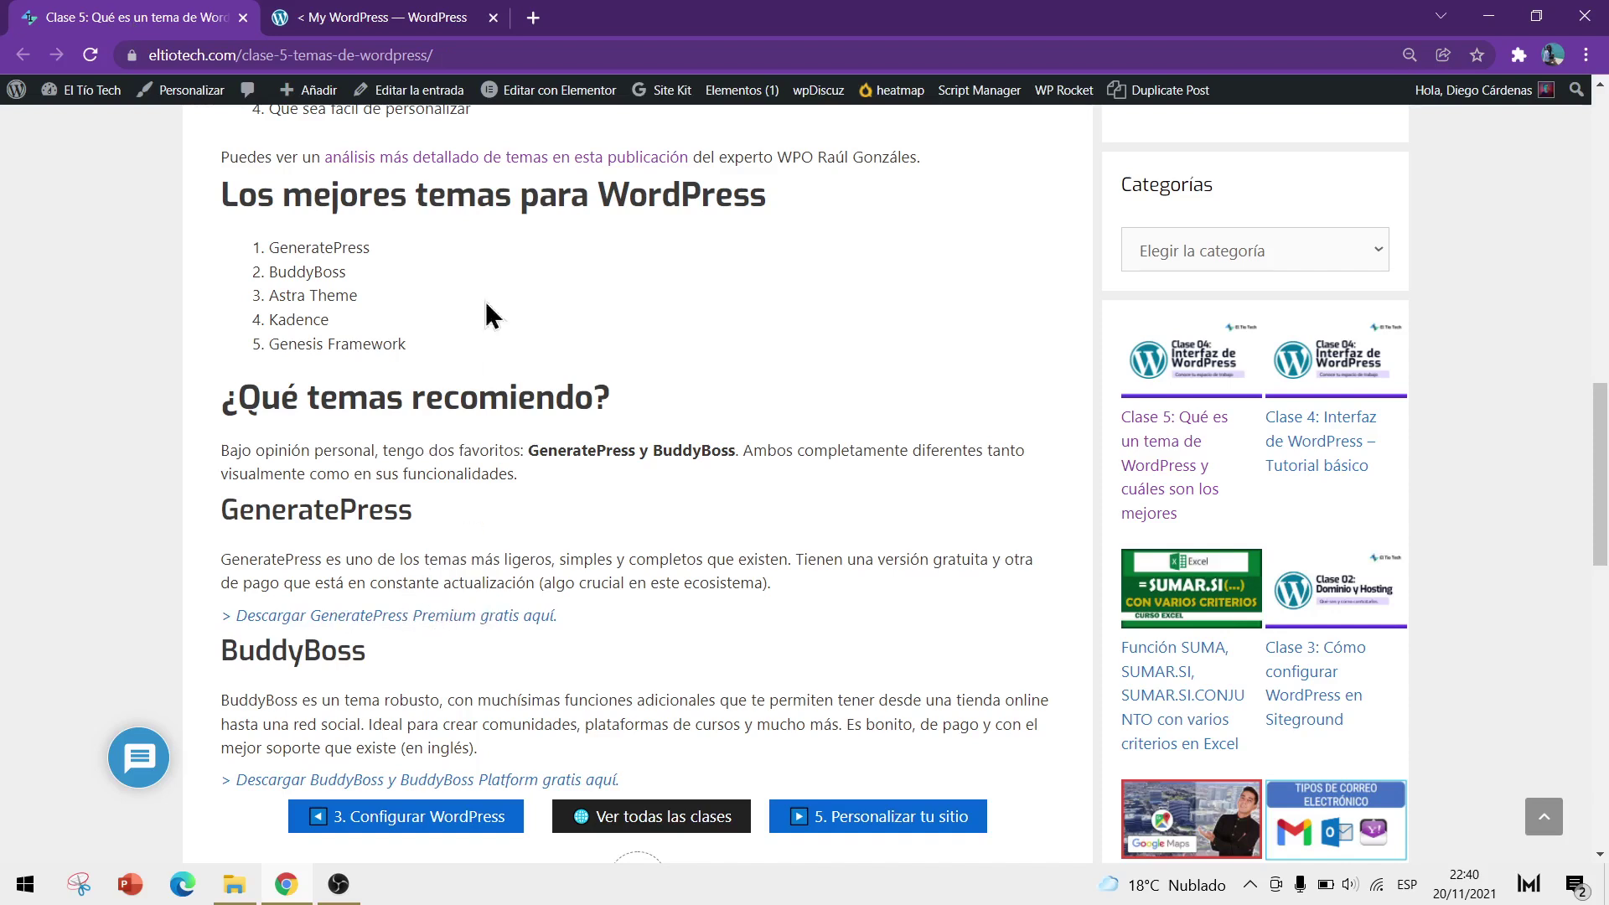
{"action": "left_click", "coordinate": [394, 18]}
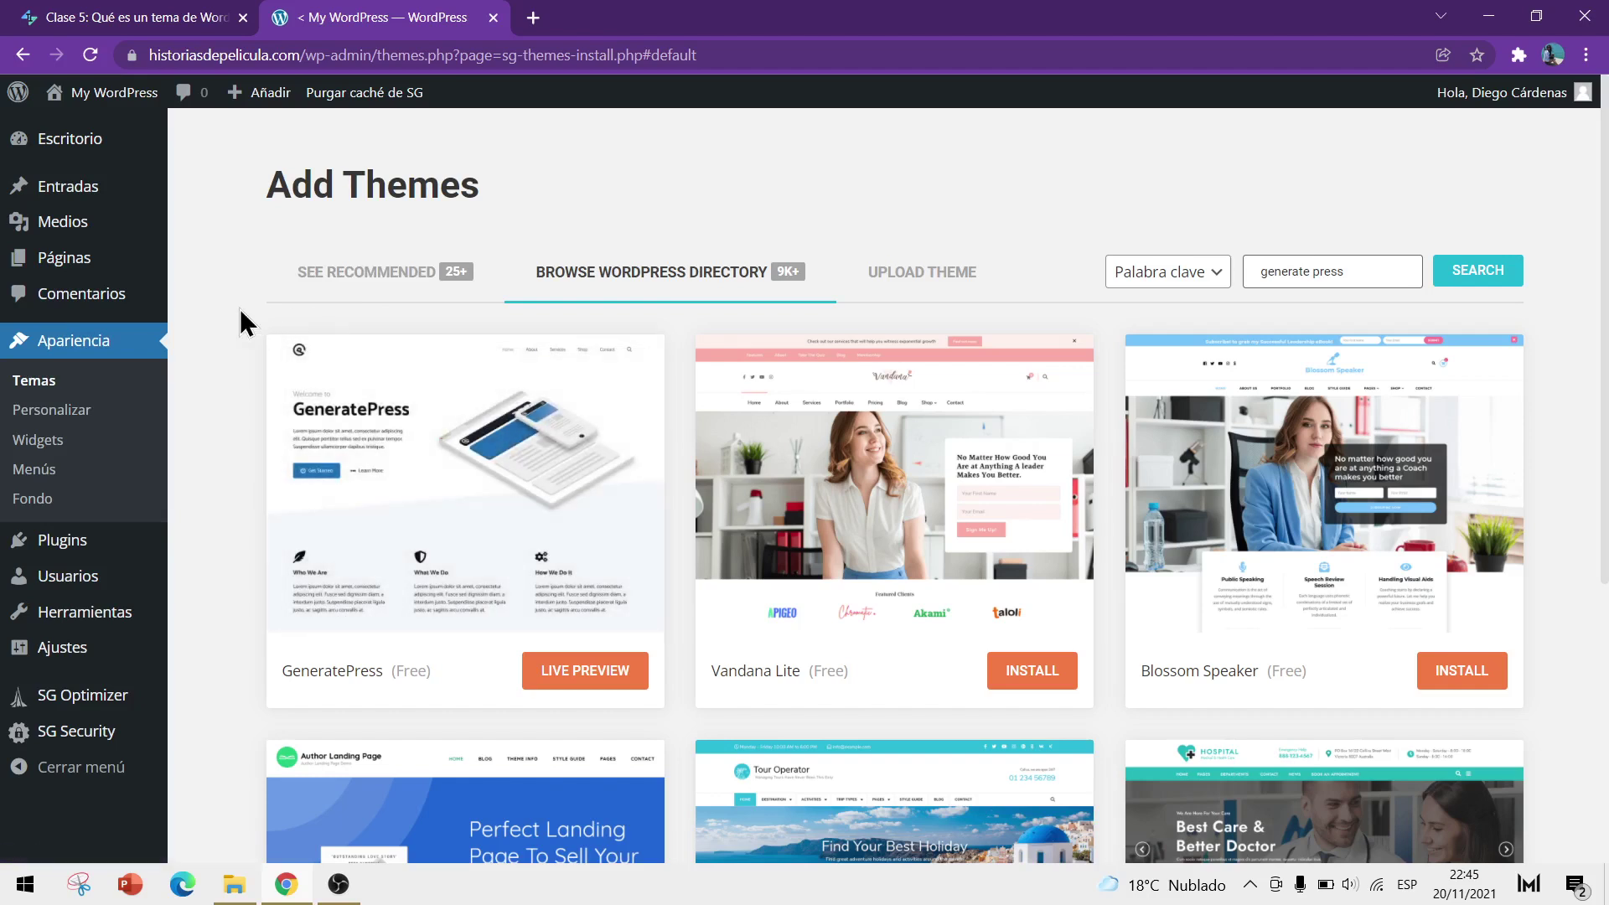
Go to Plugins > Añadir nuevo and open the Upload Plugin panel
{"action": "left_click", "coordinate": [67, 558]}
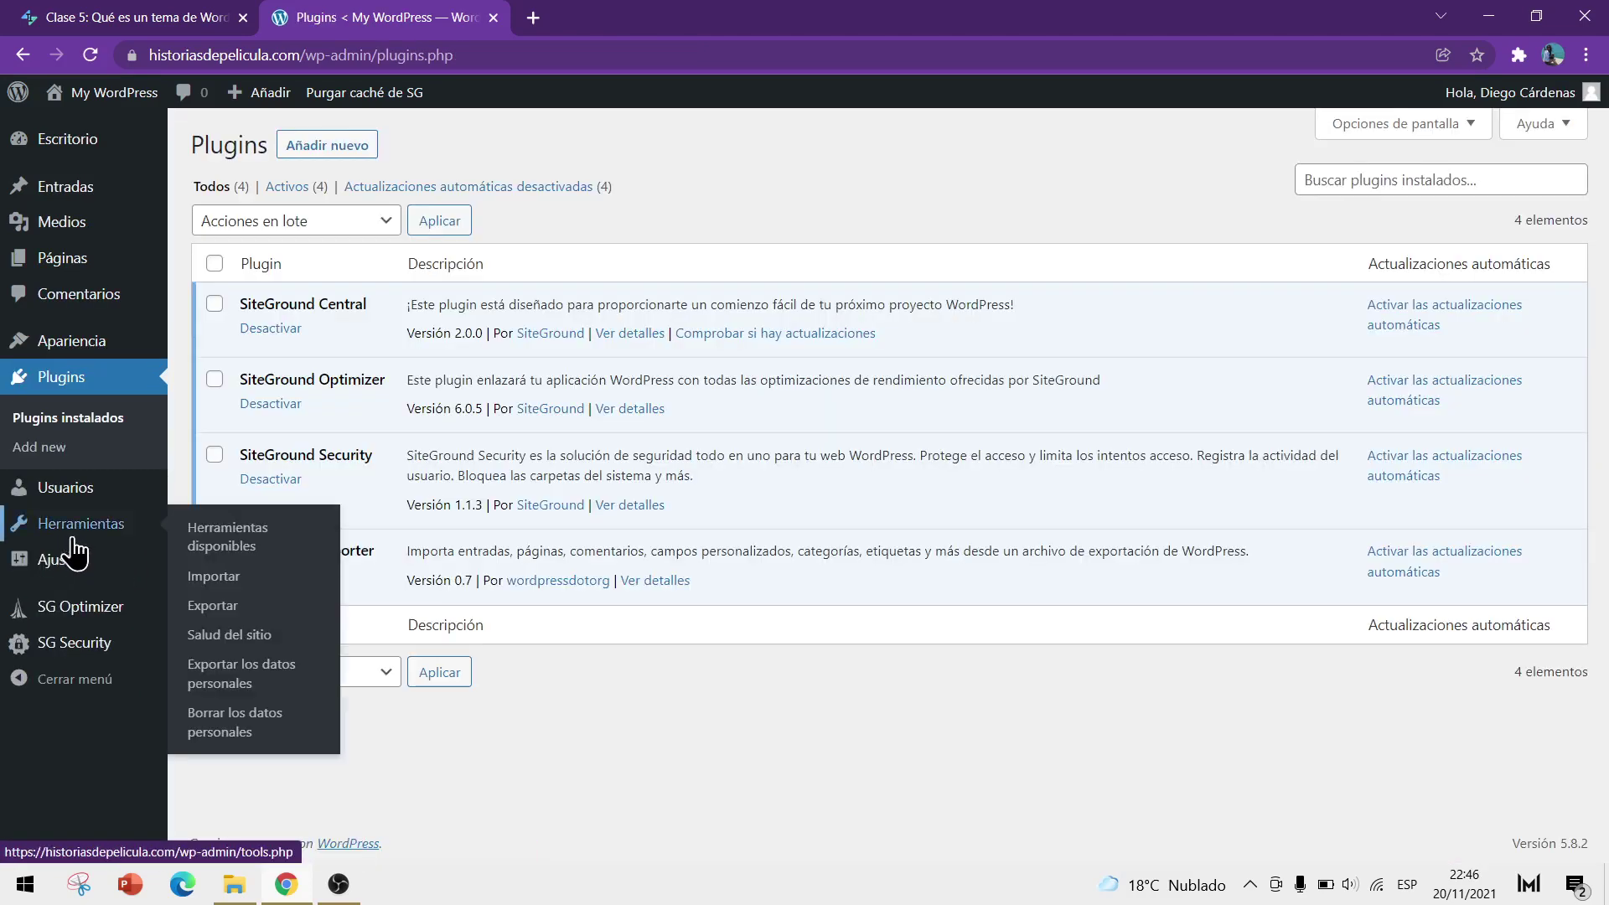
{"action": "left_click", "coordinate": [323, 151]}
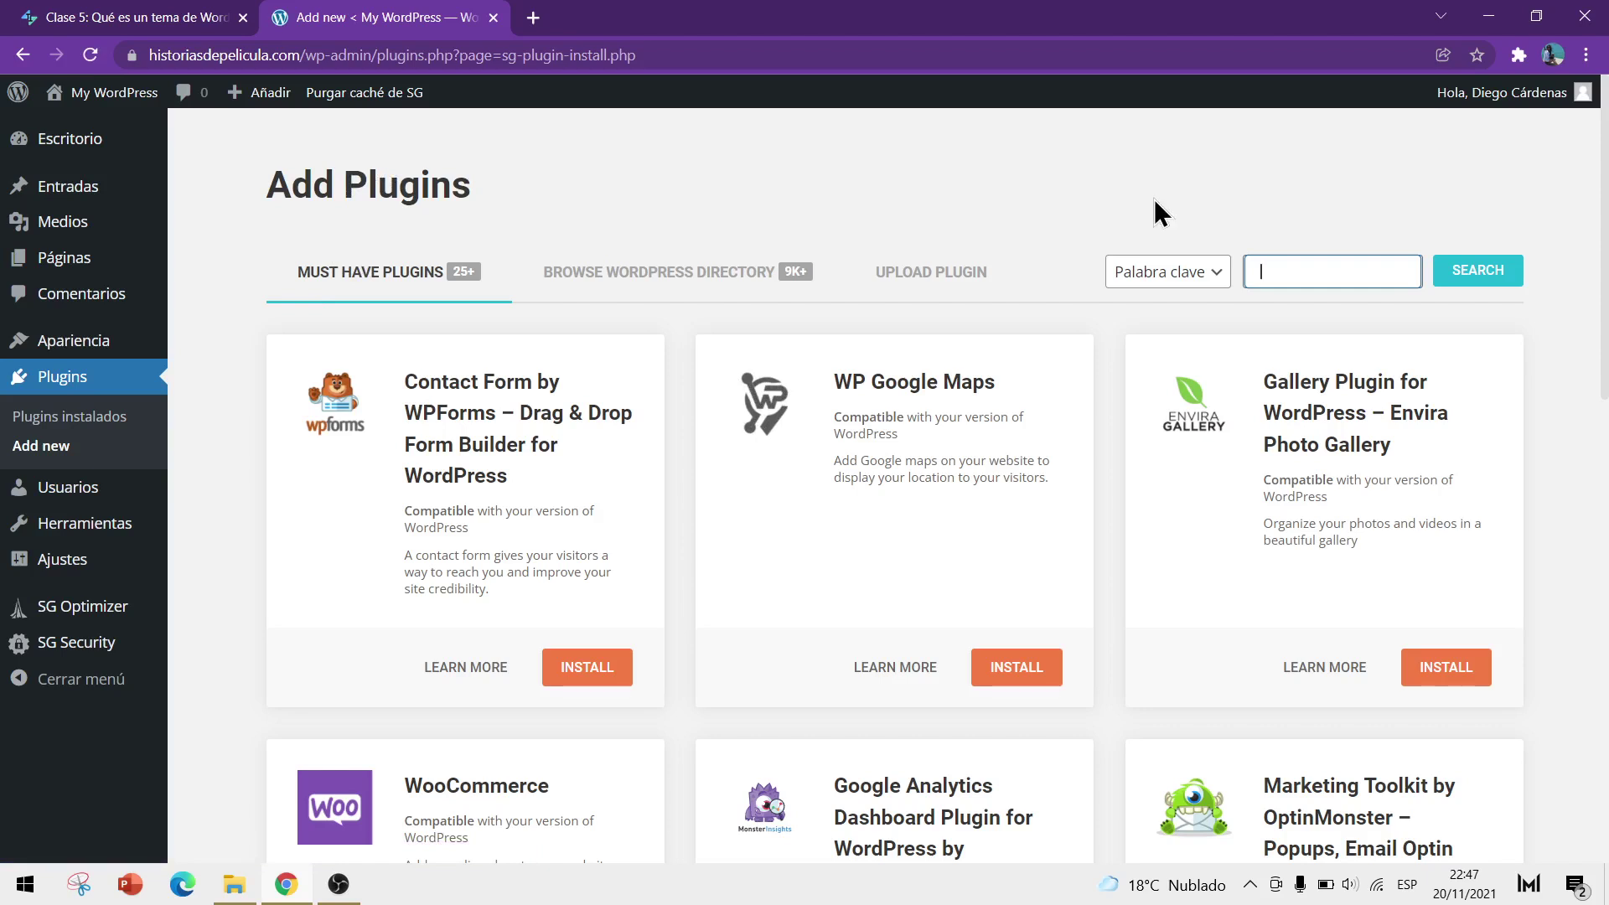
{"action": "left_click", "coordinate": [956, 283]}
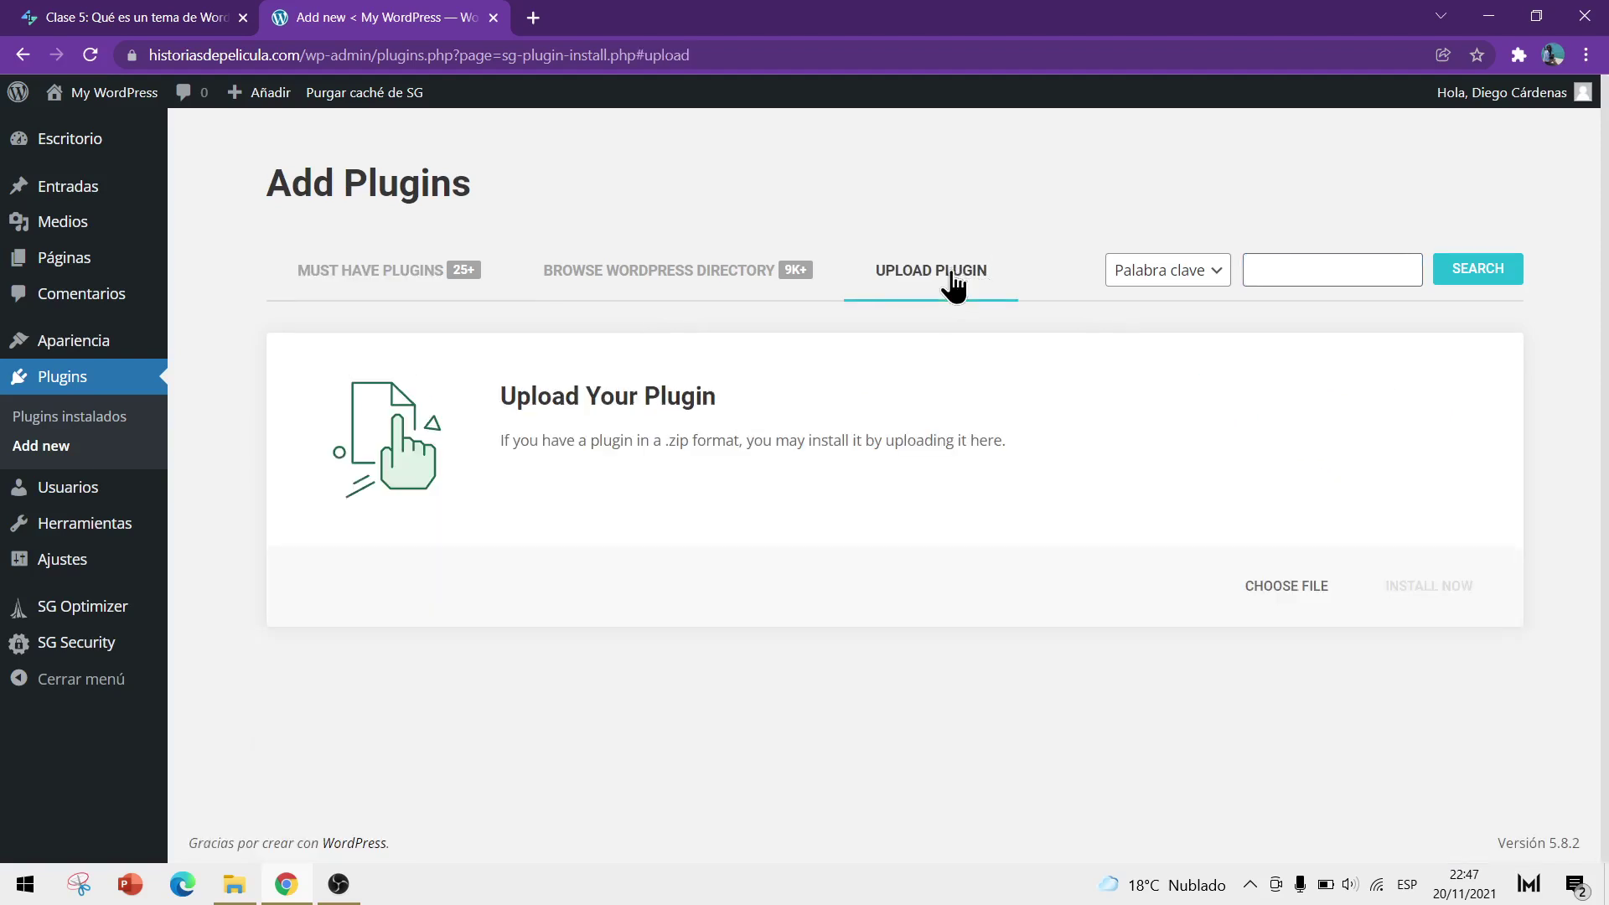
Upload gp-premium-2.1.1.zip from the Descargas folder and install it
{"action": "left_click", "coordinate": [1288, 596]}
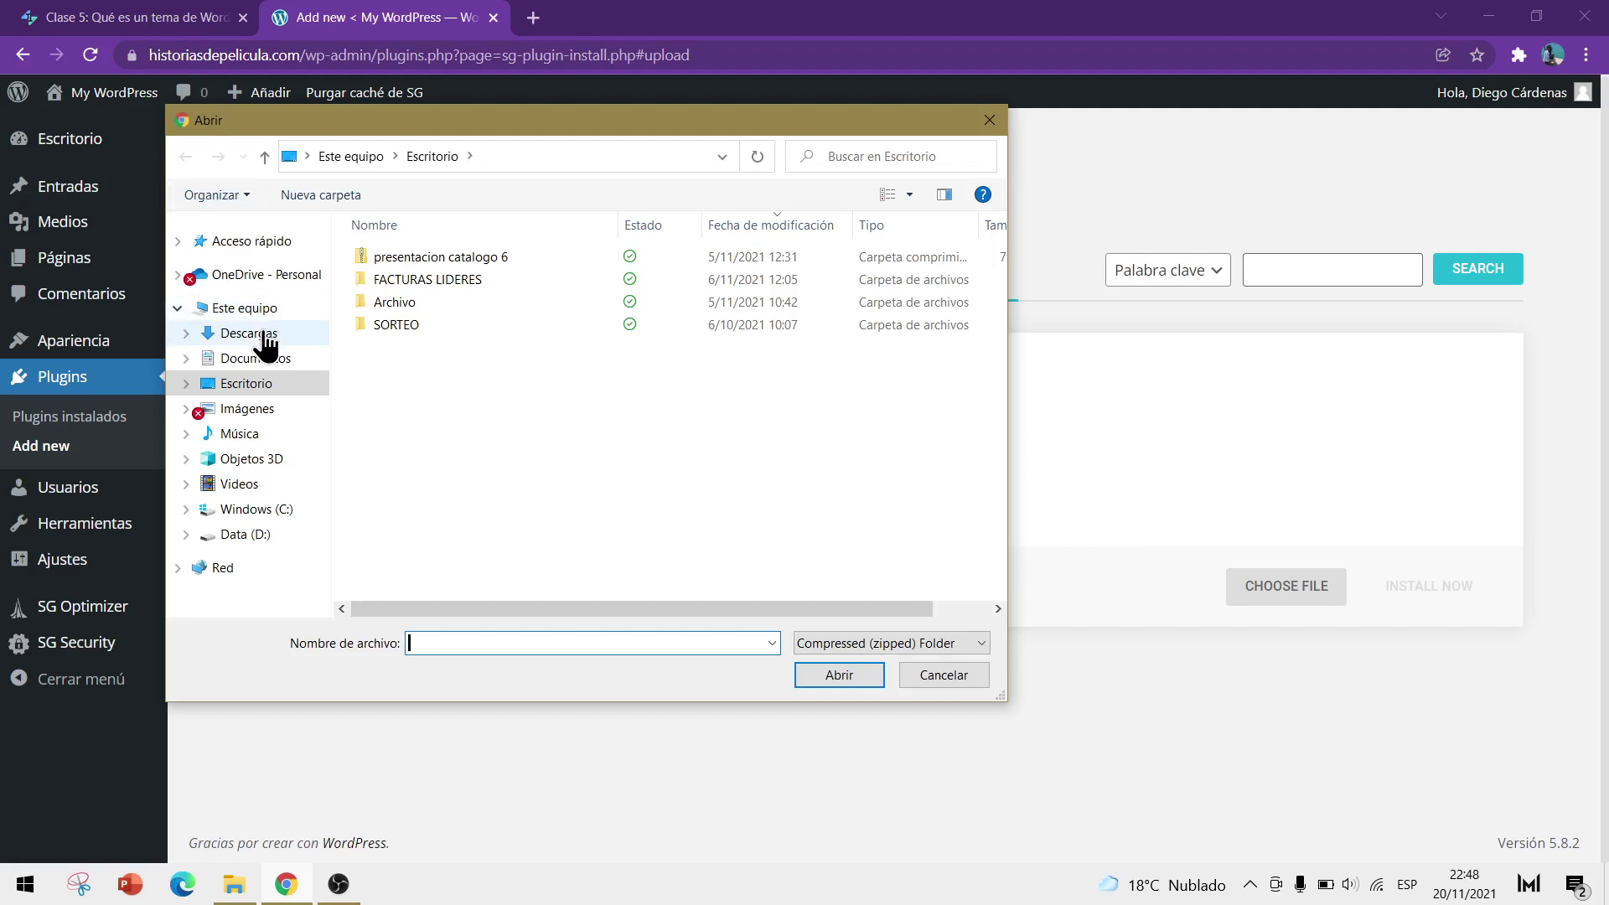
{"action": "left_click", "coordinate": [277, 334]}
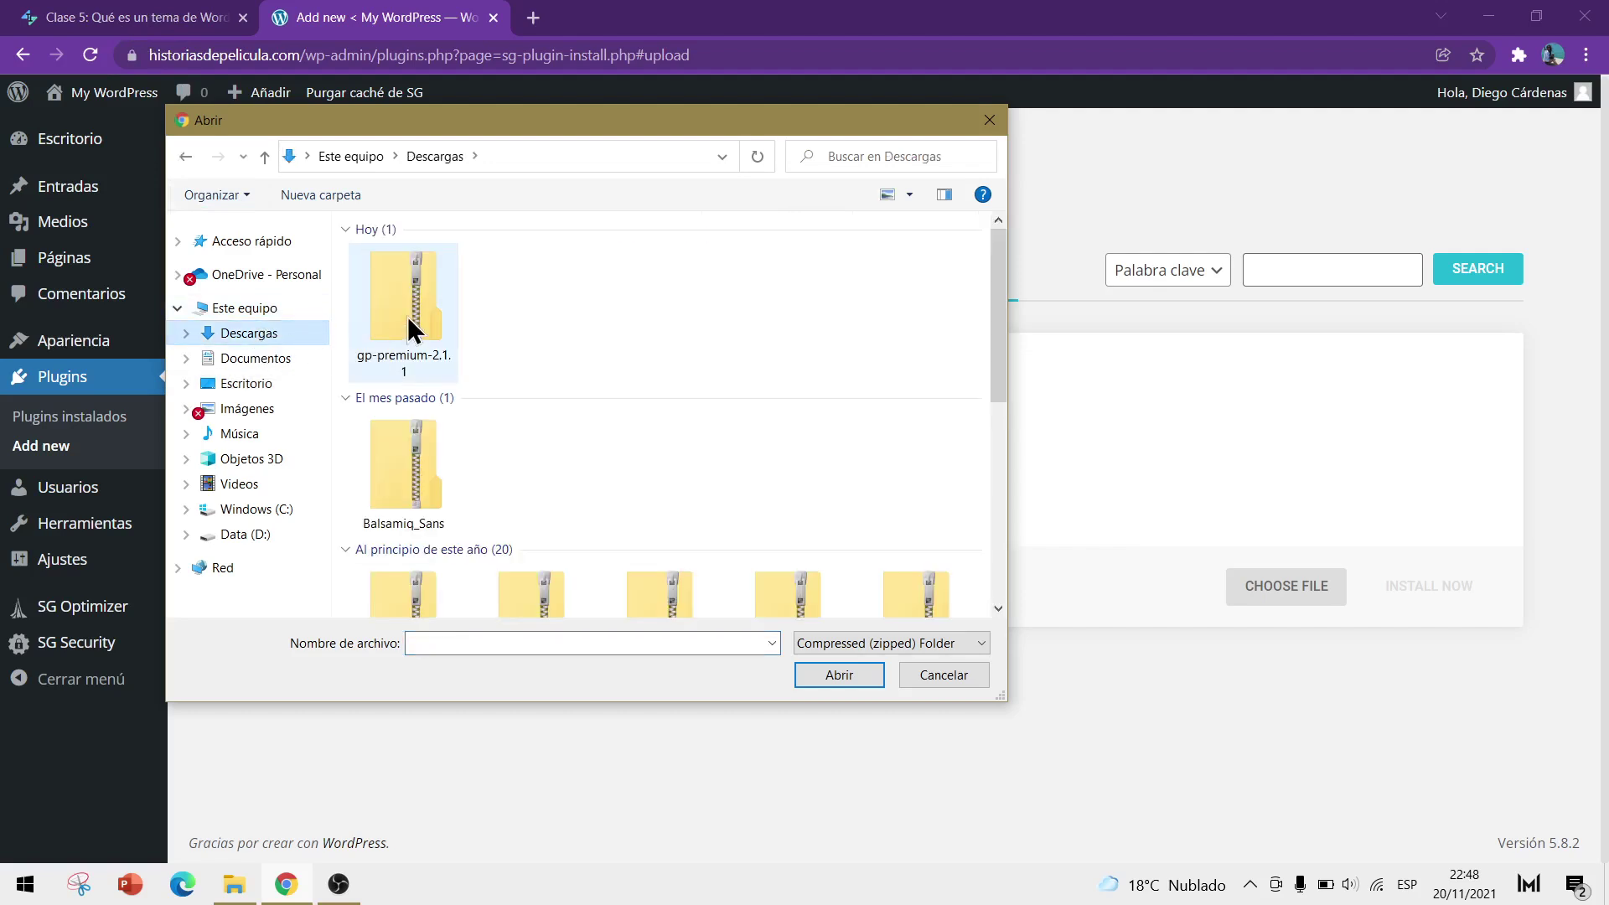
{"action": "left_click", "coordinate": [407, 315]}
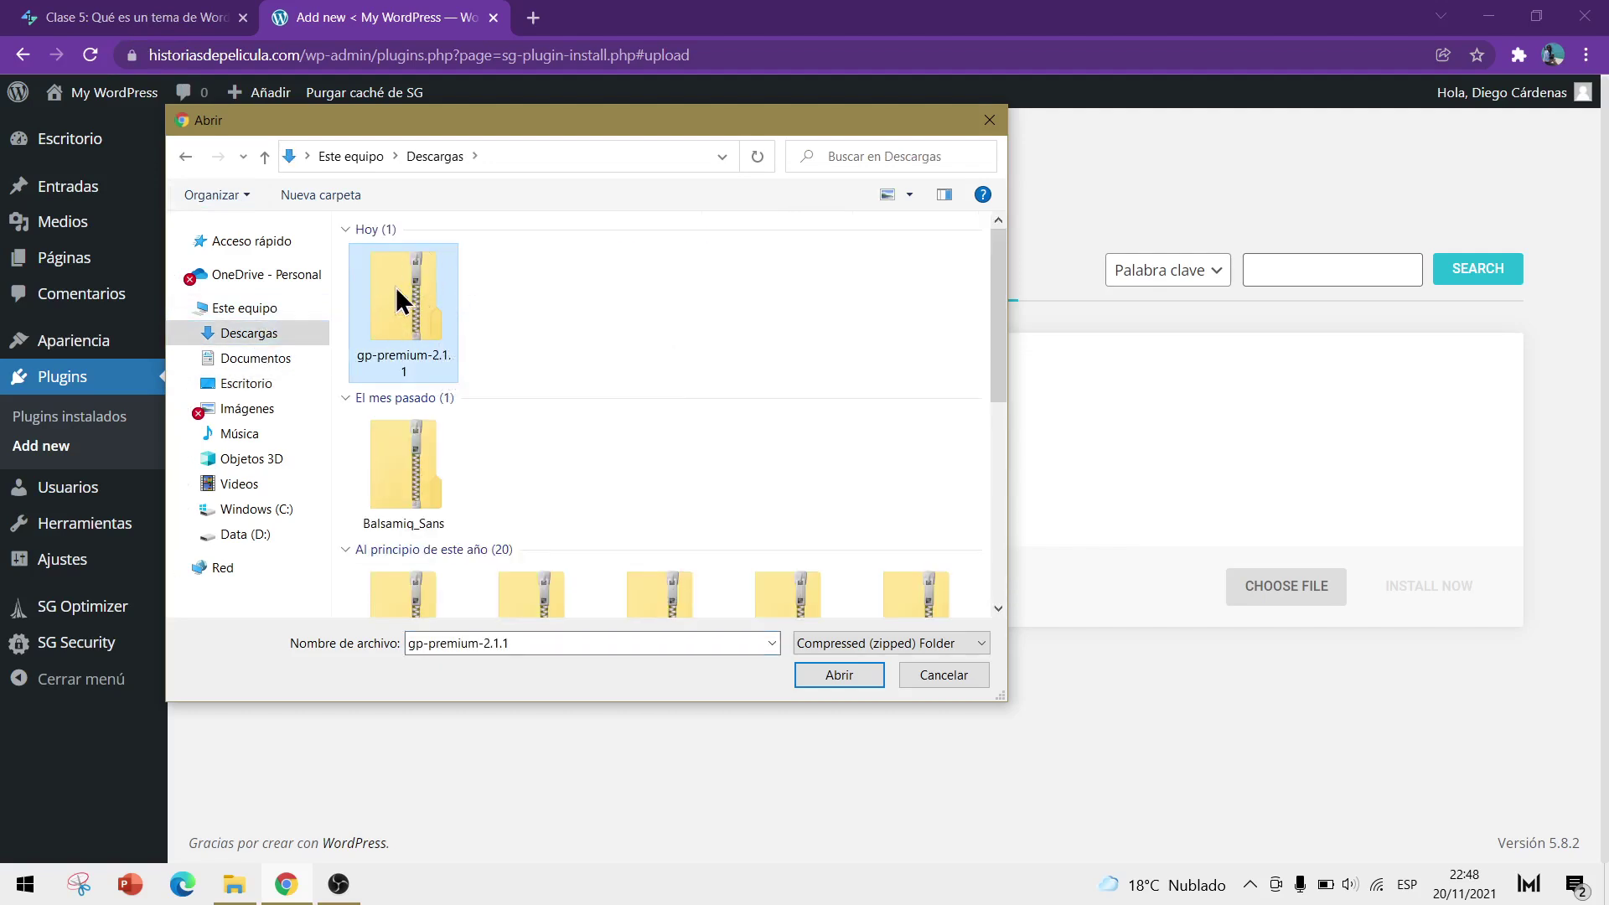
{"action": "left_click", "coordinate": [839, 675]}
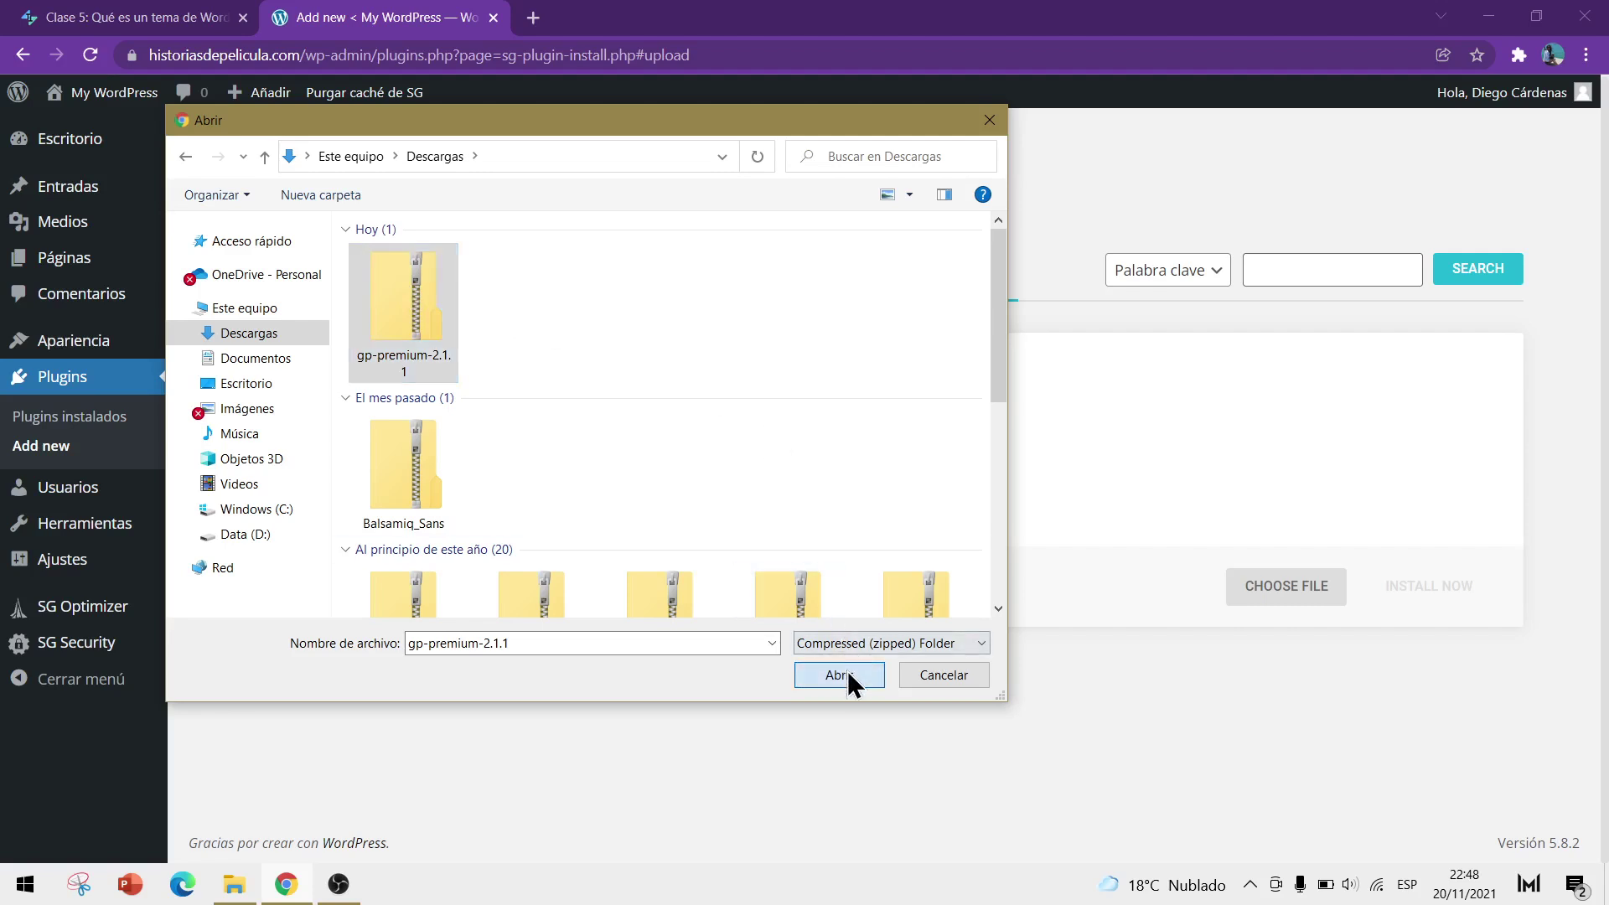
{"action": "left_click", "coordinate": [1421, 587]}
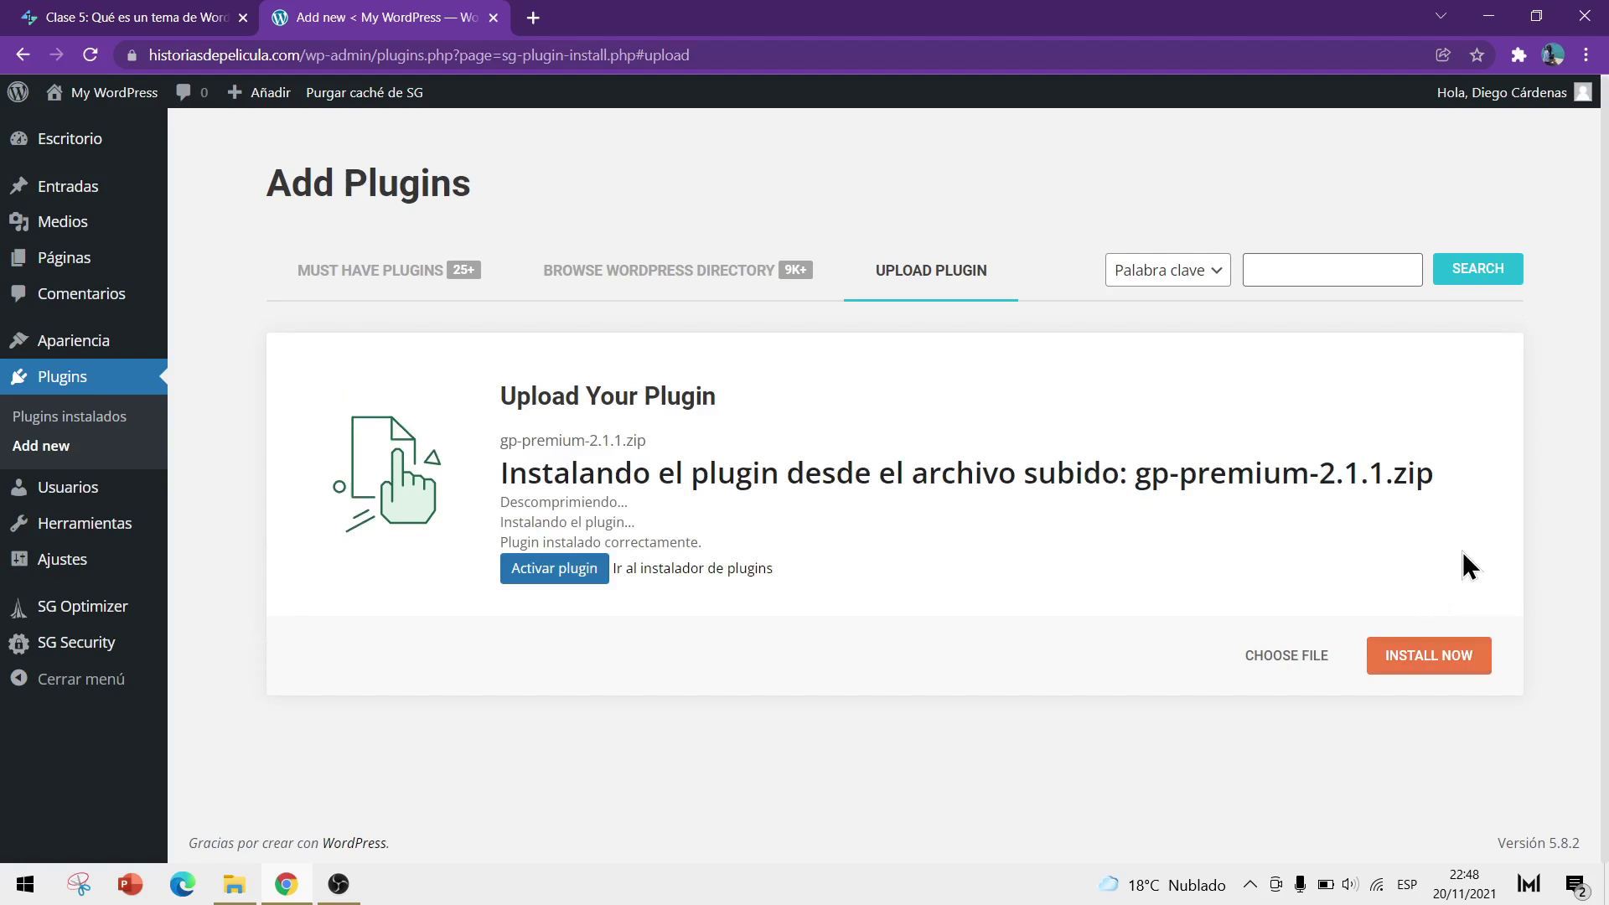
Activate the GP Premium plugin and open its Configurar (GeneratePress settings) page
{"action": "left_click", "coordinate": [555, 584]}
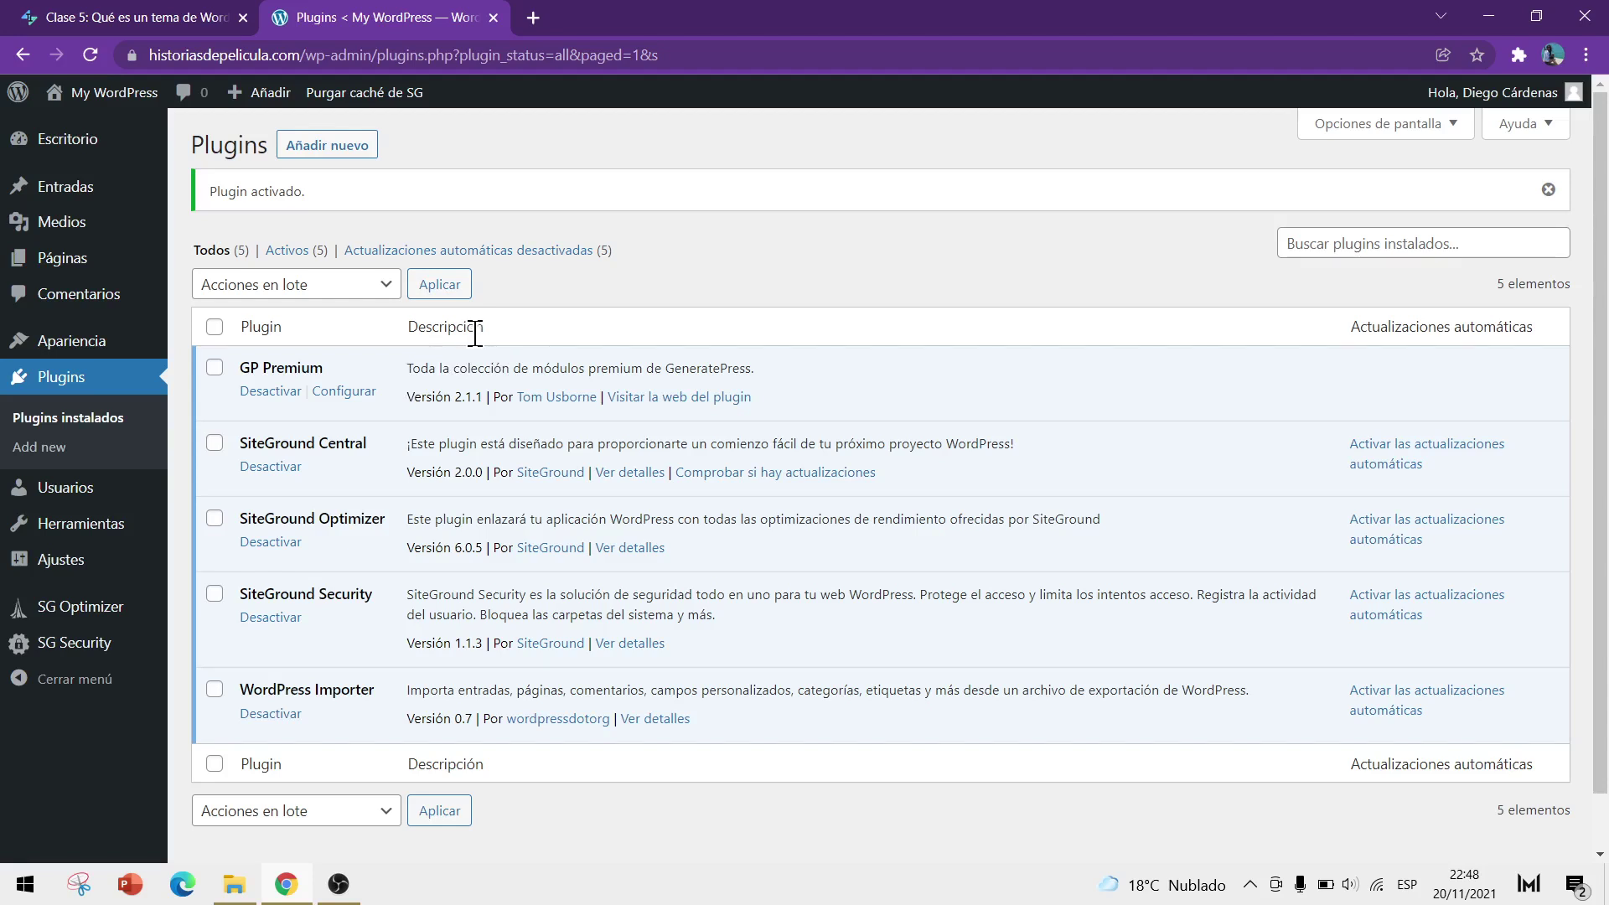
{"action": "left_click", "coordinate": [342, 392]}
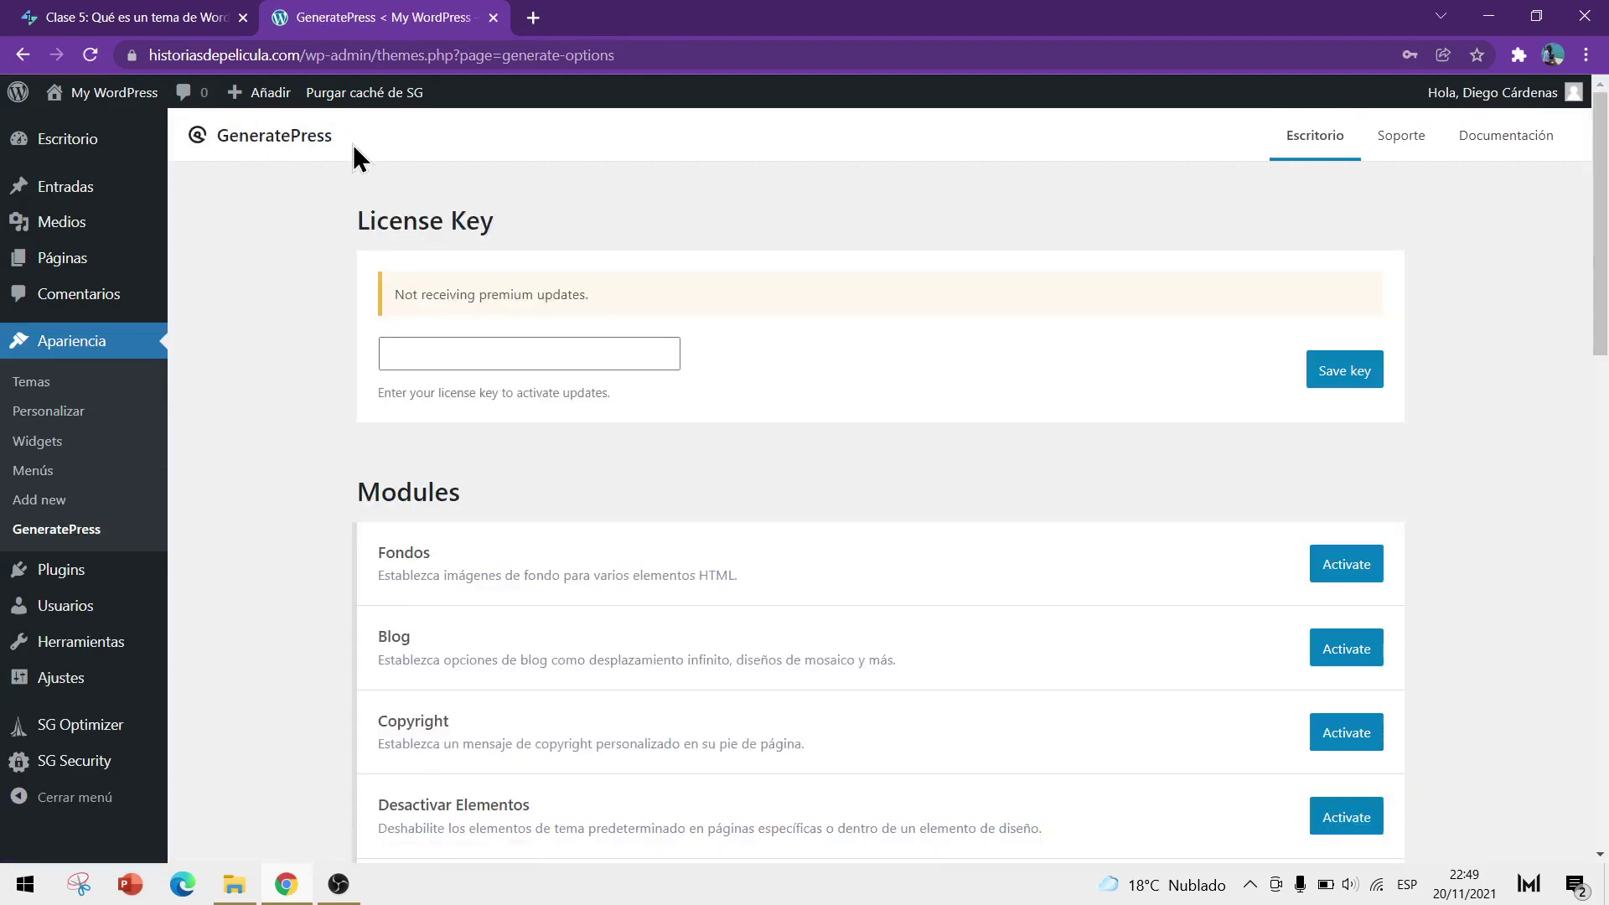
Activate the Blog, Copyright, Desactivar Elementos, Elementos and Biblioteca del sitio modules
{"action": "scroll", "coordinate": [1441, 438], "scroll_direction": "down", "scroll_amount": 4}
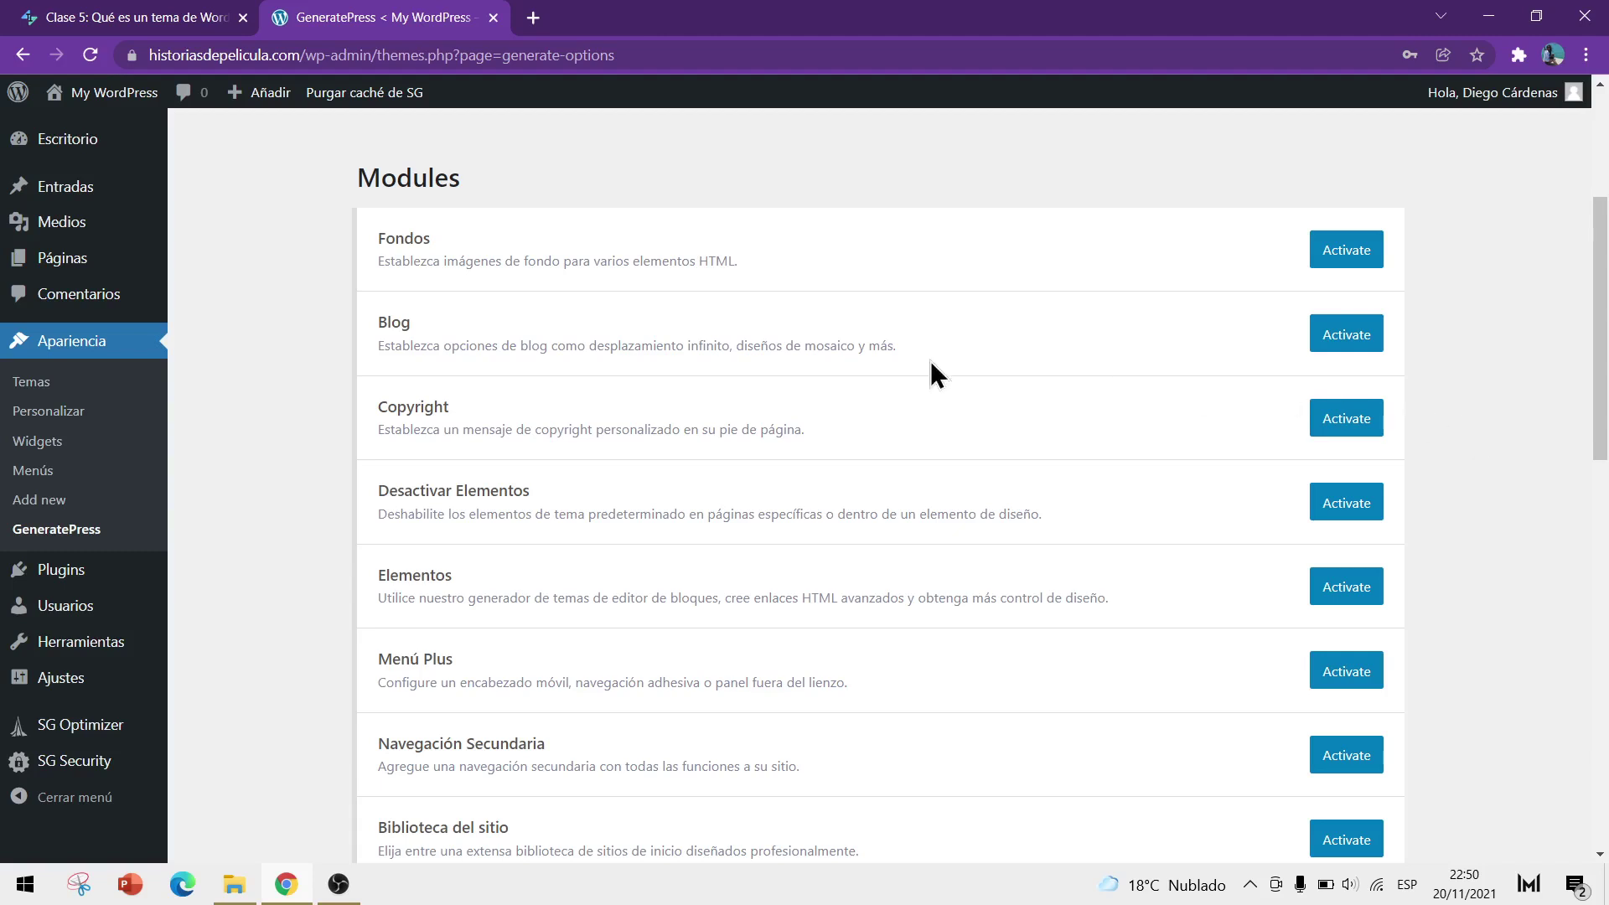
{"action": "left_click", "coordinate": [1347, 335]}
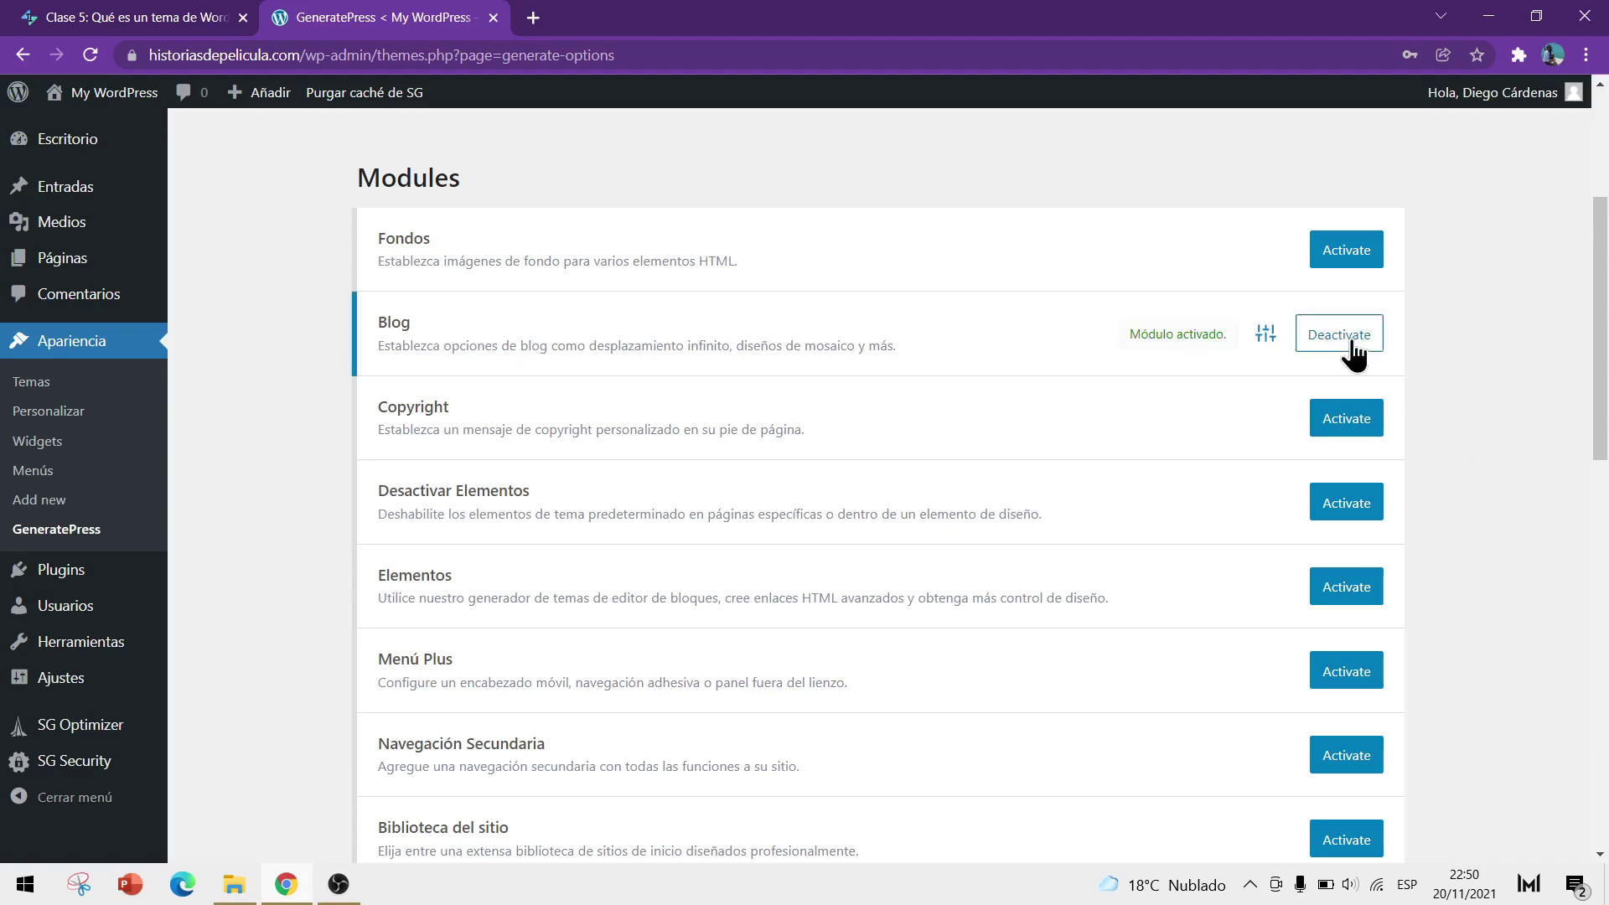
{"action": "left_click", "coordinate": [1349, 426]}
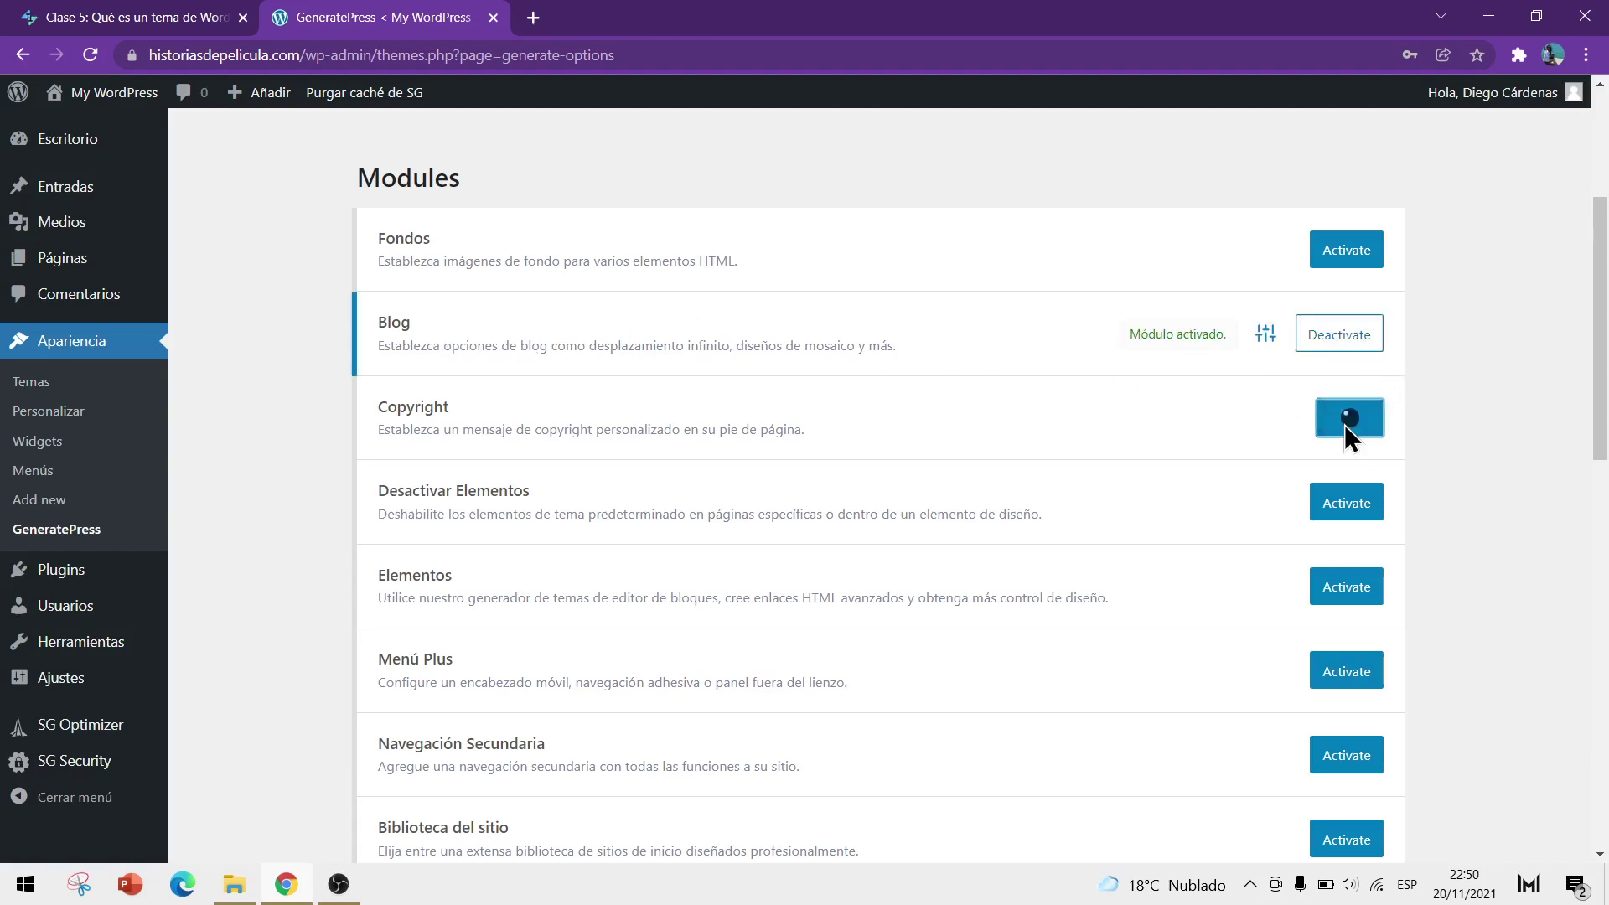
{"action": "left_click", "coordinate": [1341, 508]}
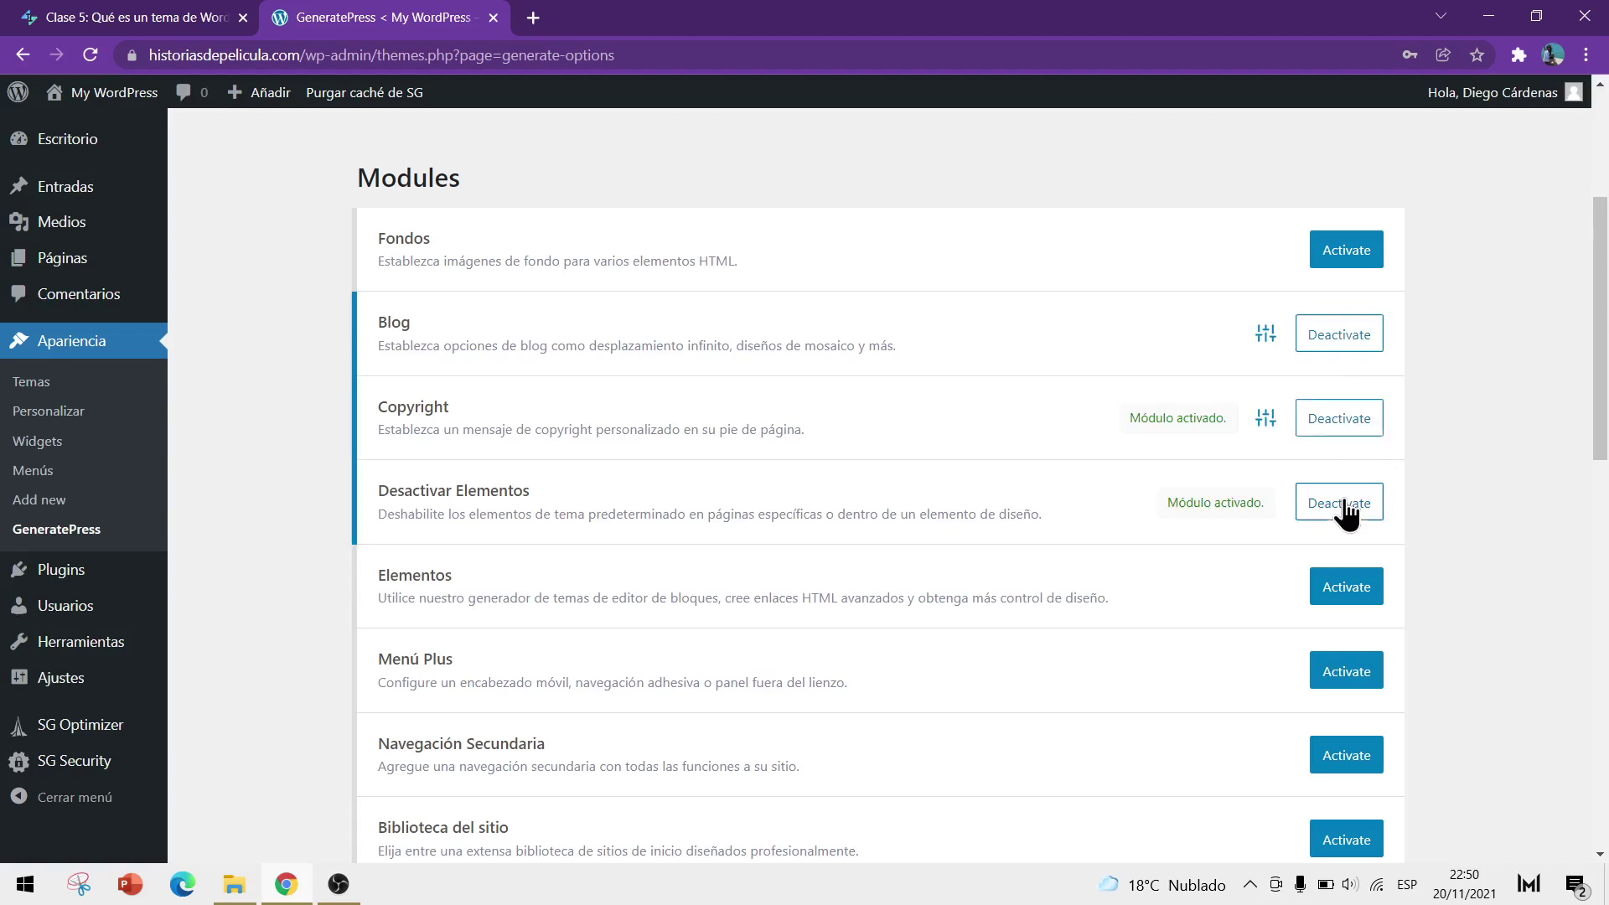
{"action": "left_click", "coordinate": [1375, 586]}
{"action": "scroll", "coordinate": [1320, 507], "scroll_direction": "down", "scroll_amount": 2}
{"action": "left_click", "coordinate": [1351, 636]}
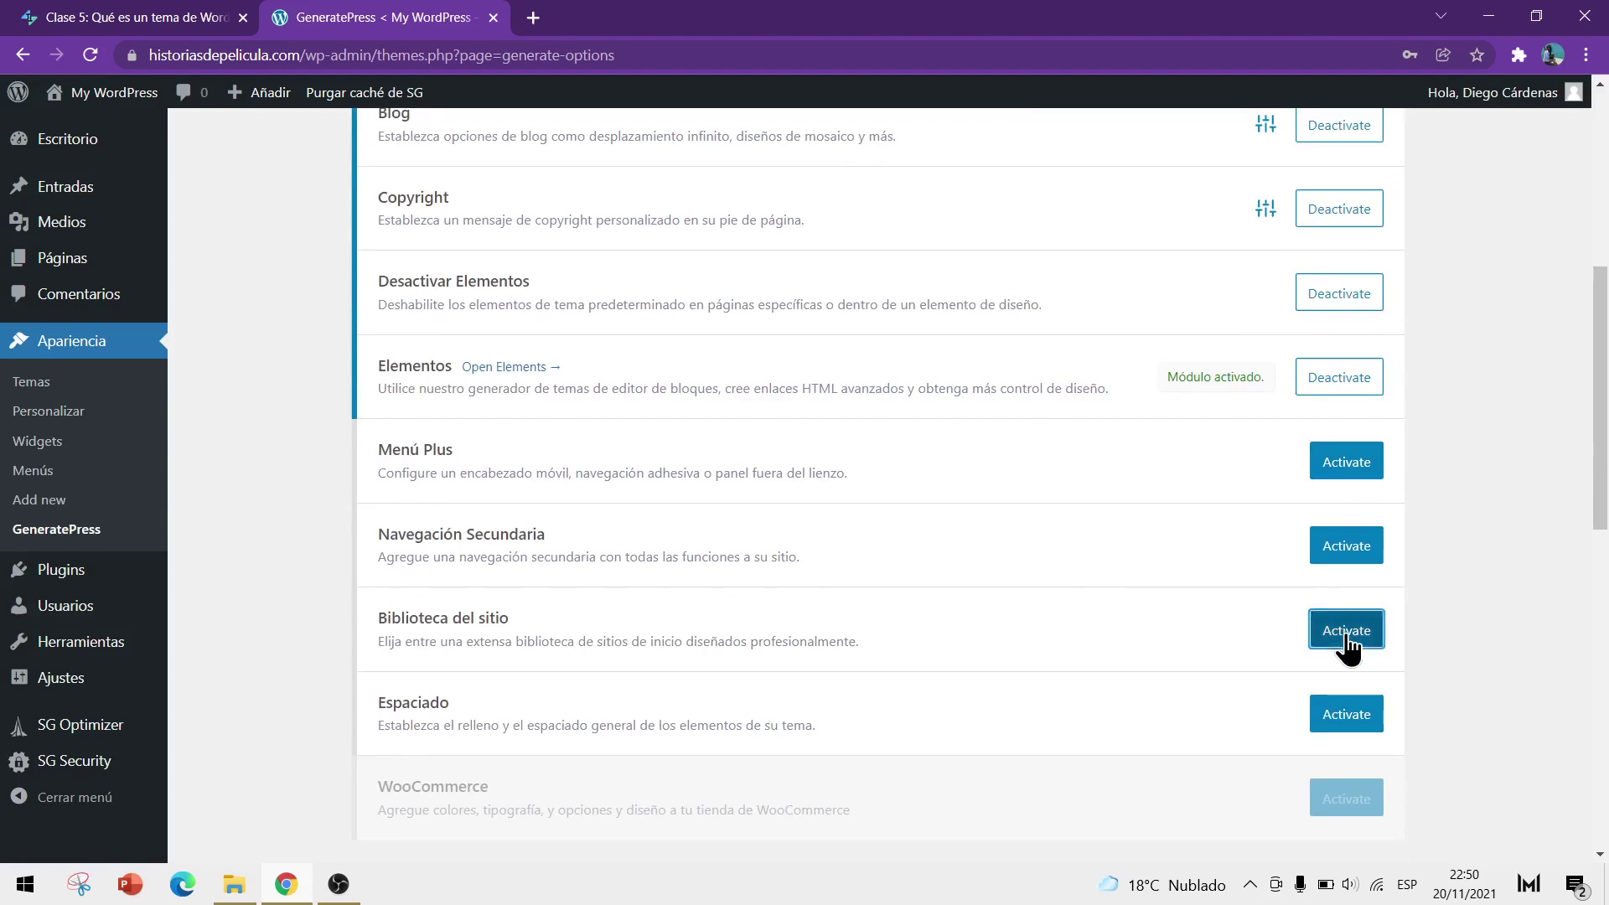
Review the module list, then open the Biblioteca del sitio (Site Library) tab
{"action": "scroll", "coordinate": [1484, 607], "scroll_direction": "up", "scroll_amount": 3}
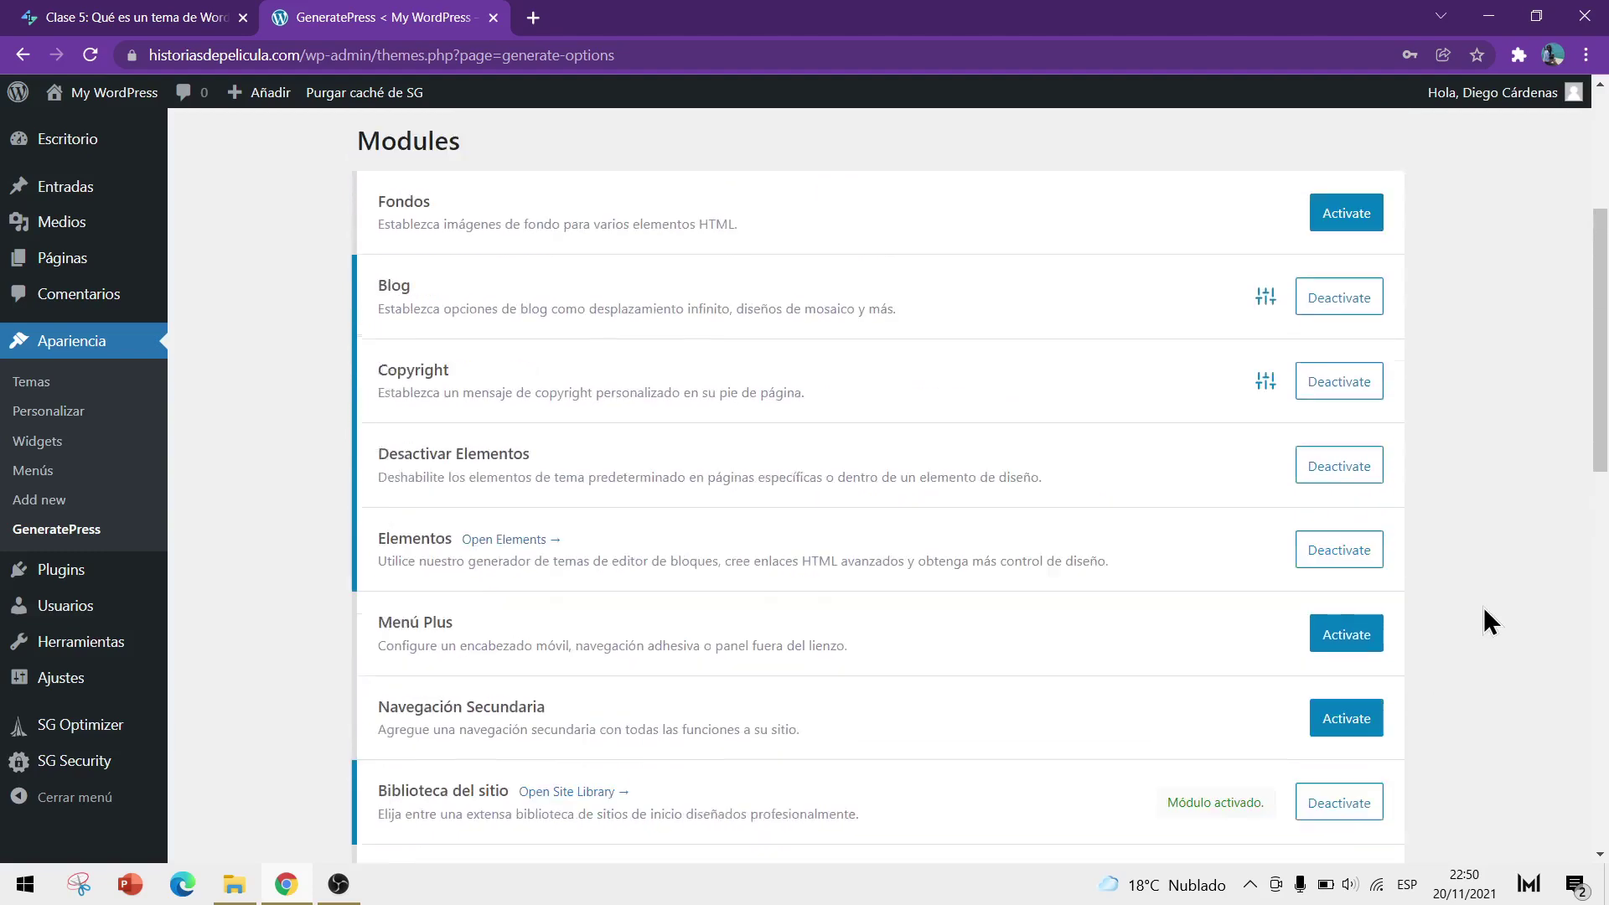
{"action": "scroll", "coordinate": [1484, 606], "scroll_direction": "down", "scroll_amount": 3}
{"action": "scroll", "coordinate": [1483, 600], "scroll_direction": "down", "scroll_amount": 10}
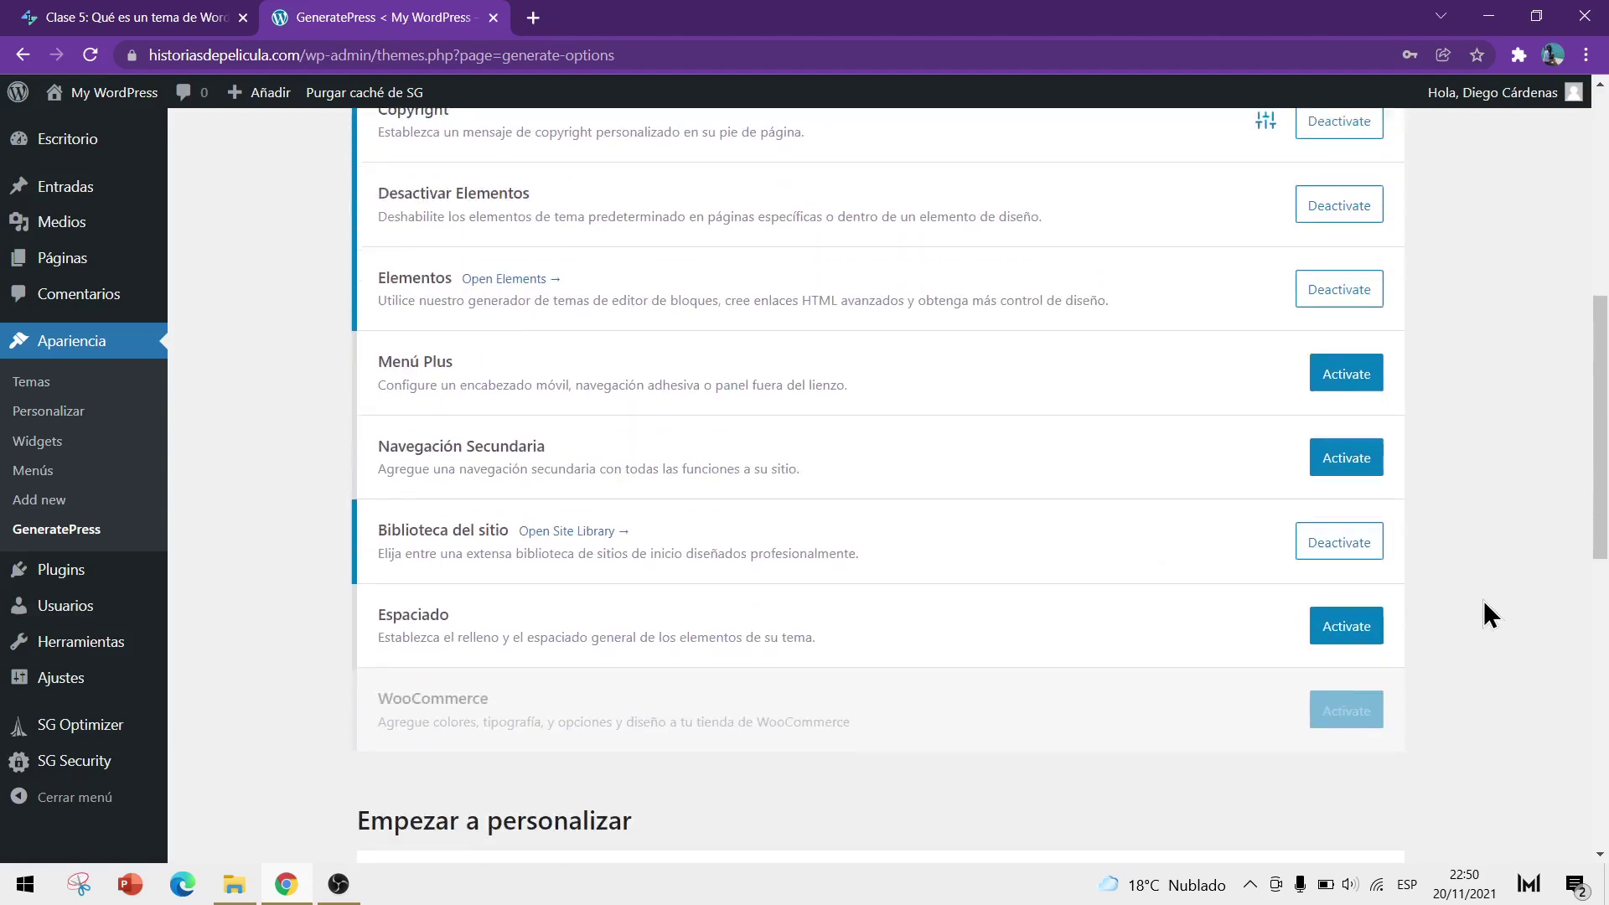
{"action": "scroll", "coordinate": [1483, 601], "scroll_direction": "down", "scroll_amount": 2}
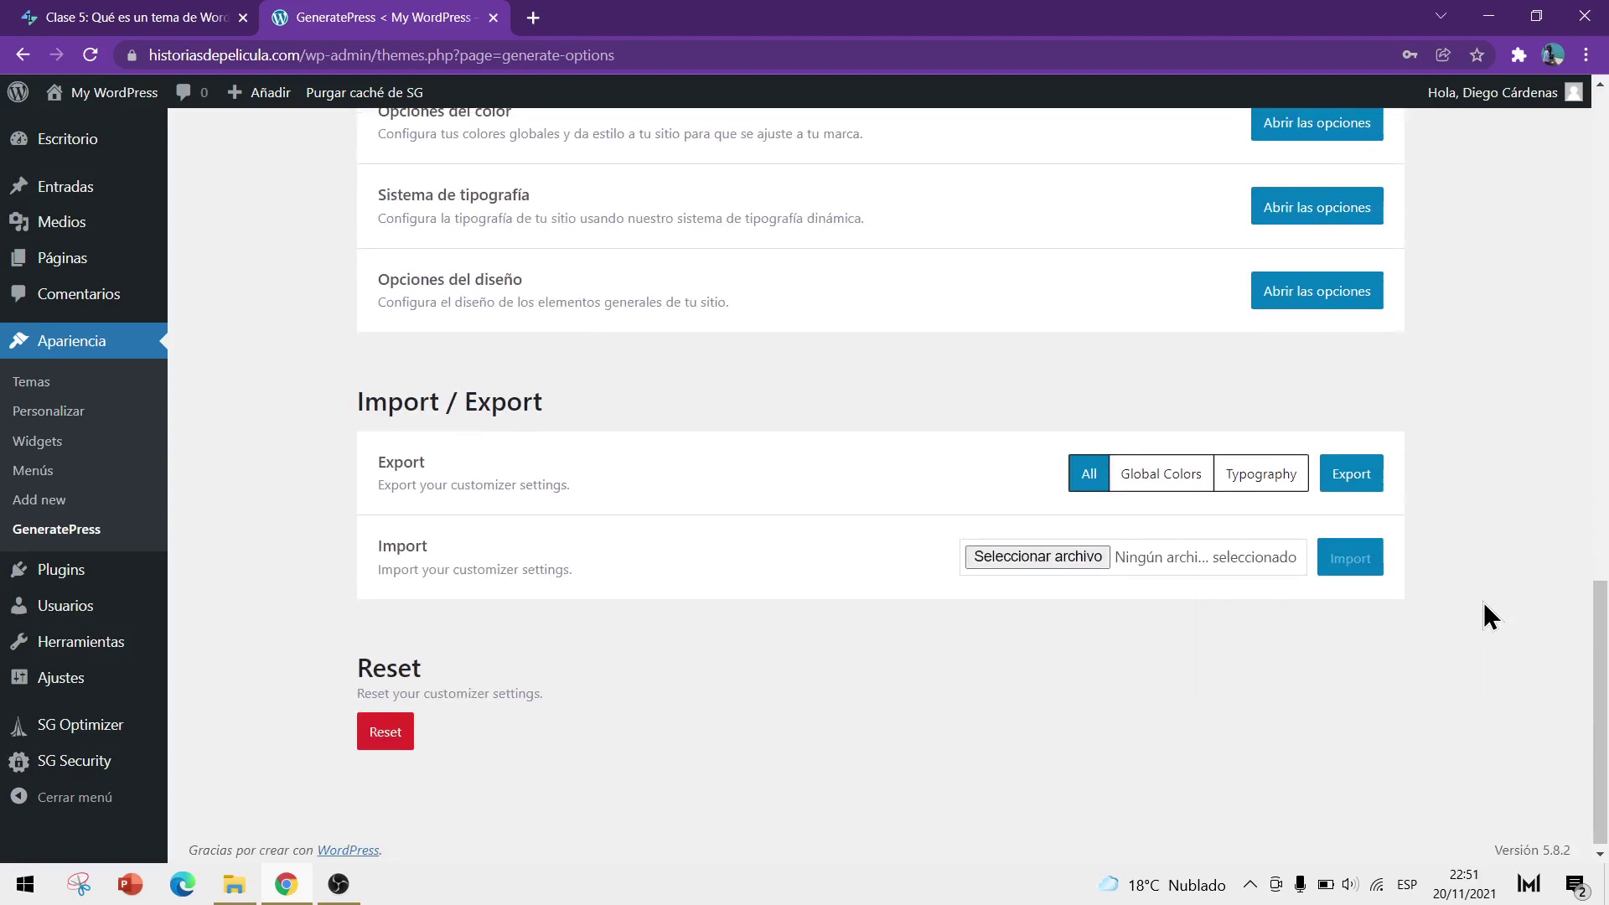
{"action": "scroll", "coordinate": [1484, 602], "scroll_direction": "up", "scroll_amount": 12}
{"action": "scroll", "coordinate": [1485, 616], "scroll_direction": "up", "scroll_amount": 7}
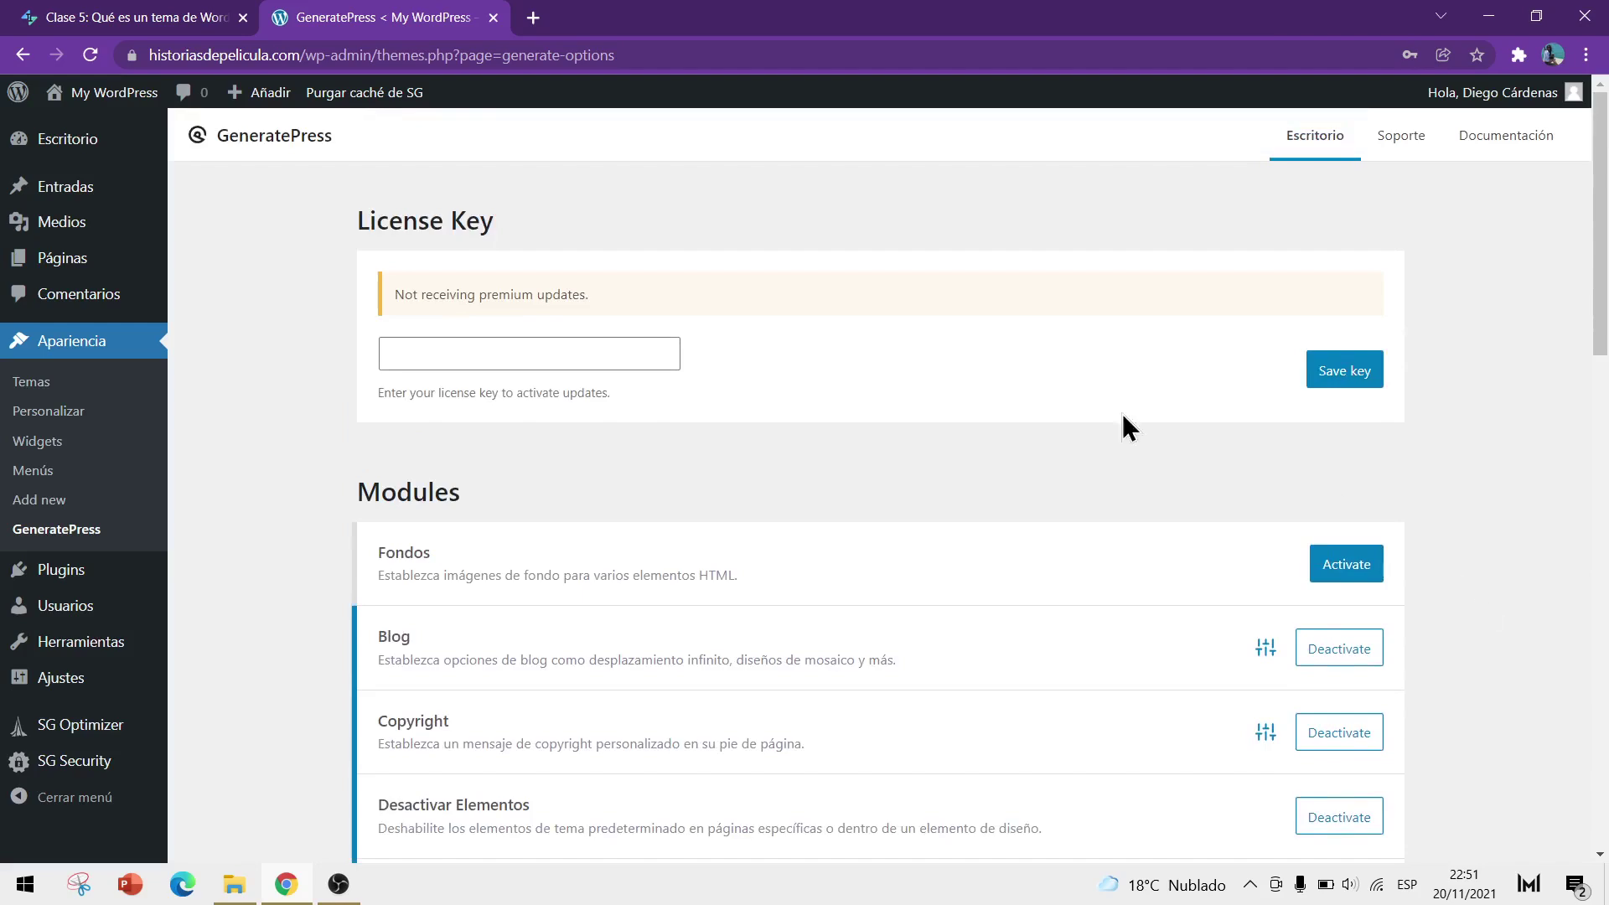
{"action": "scroll", "coordinate": [288, 302], "scroll_direction": "down", "scroll_amount": 3}
{"action": "scroll", "coordinate": [290, 304], "scroll_direction": "down", "scroll_amount": 4}
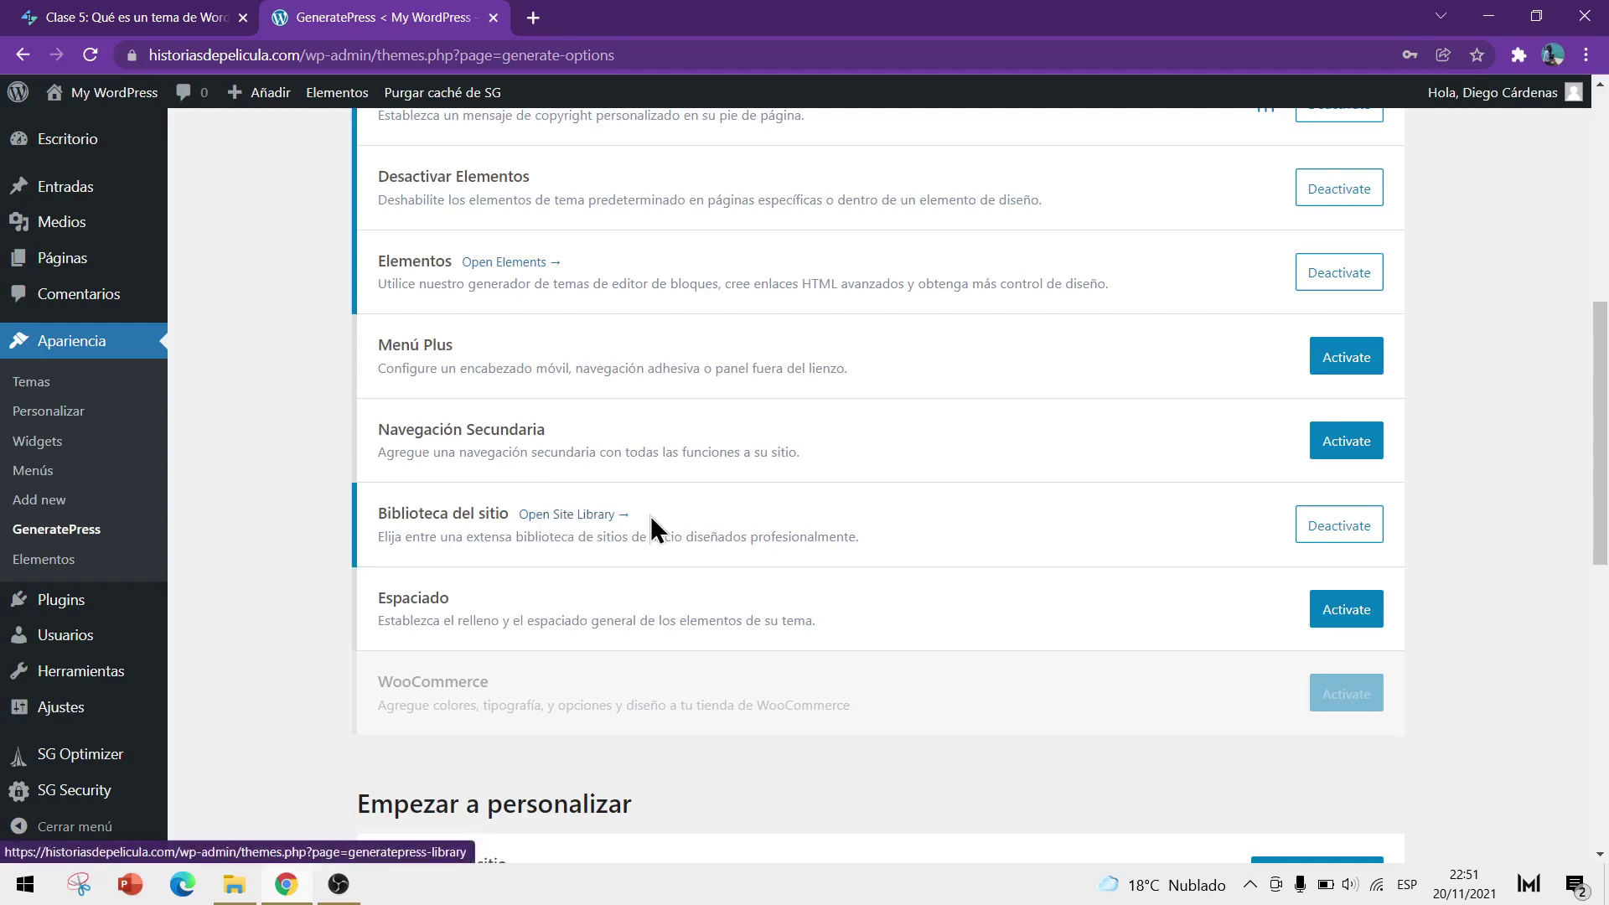
{"action": "scroll", "coordinate": [657, 528], "scroll_direction": "up", "scroll_amount": 7}
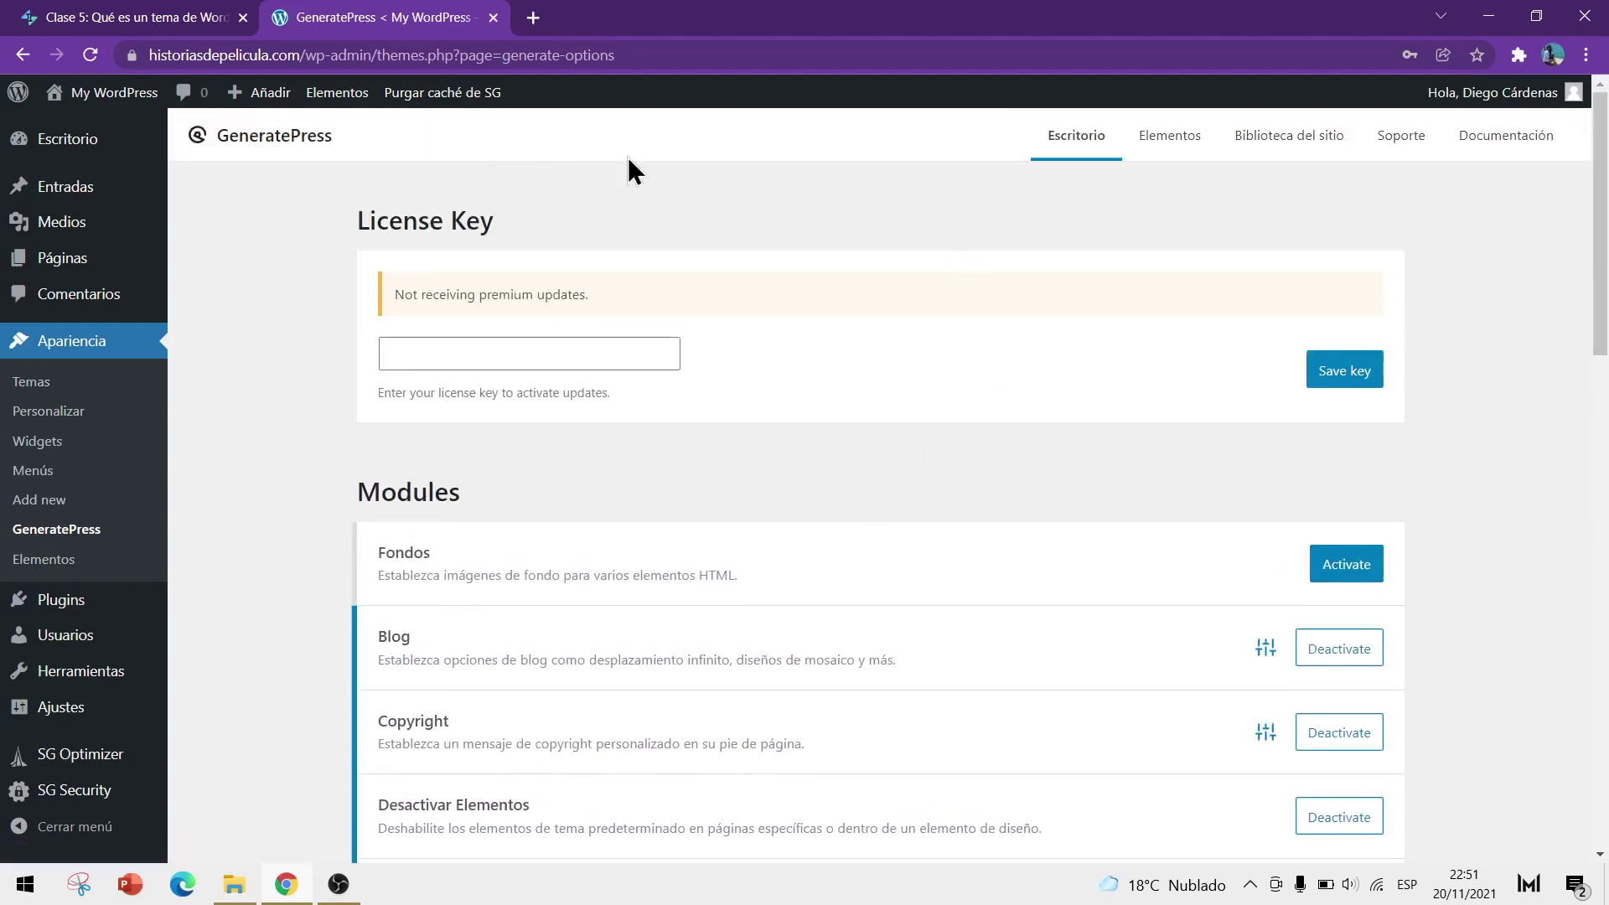
{"action": "left_click", "coordinate": [1310, 149]}
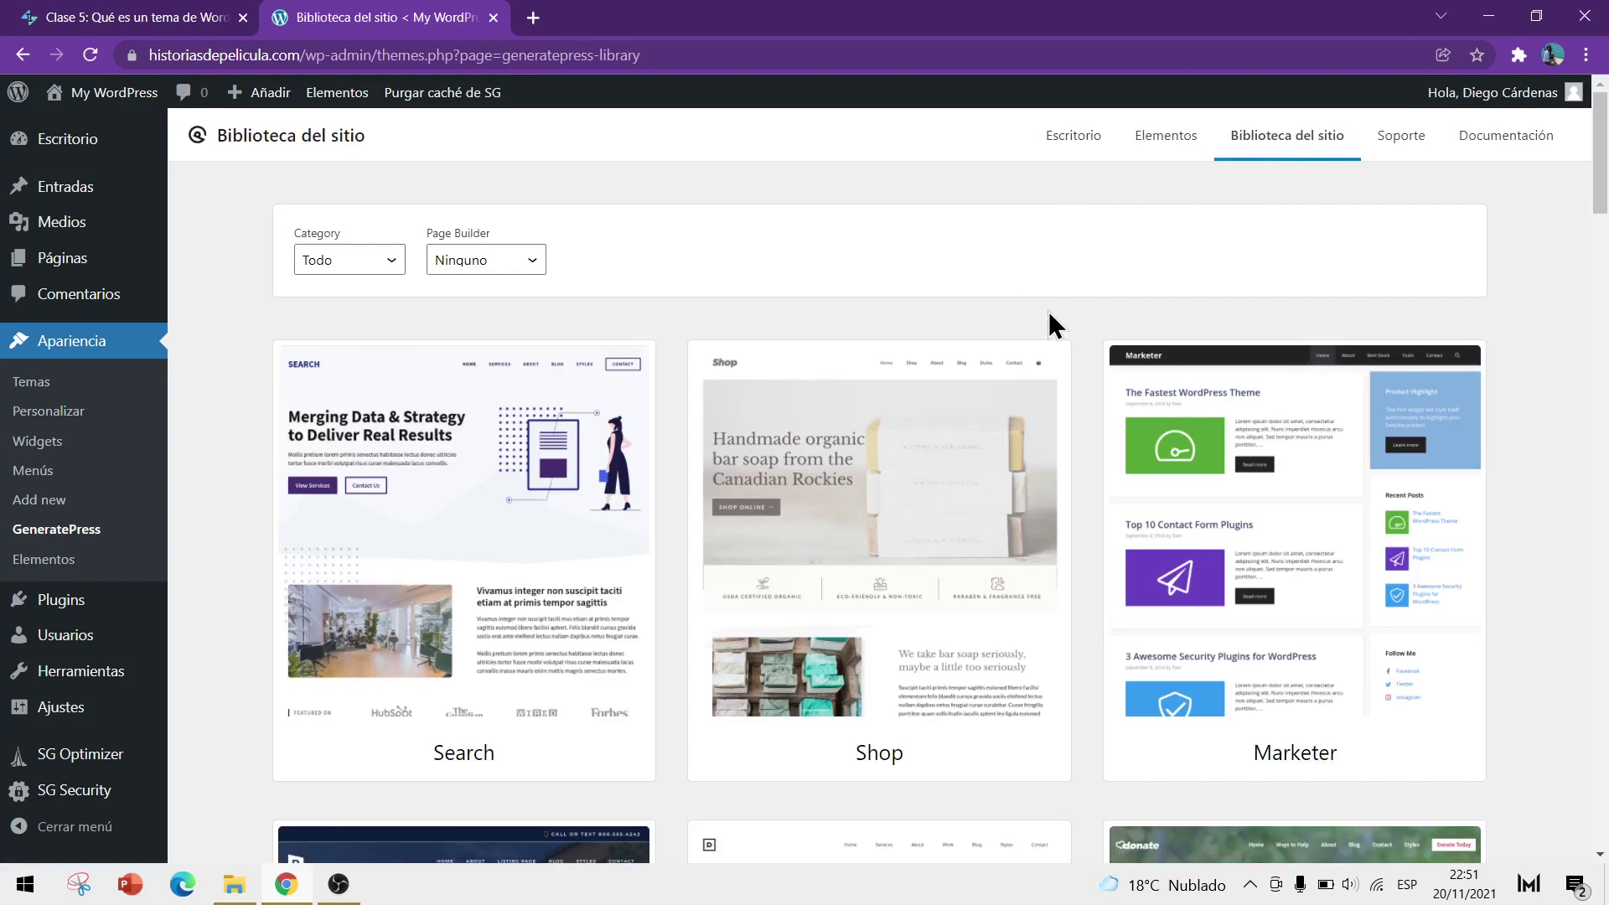
{"action": "scroll", "coordinate": [1051, 325], "scroll_direction": "down", "scroll_amount": 3}
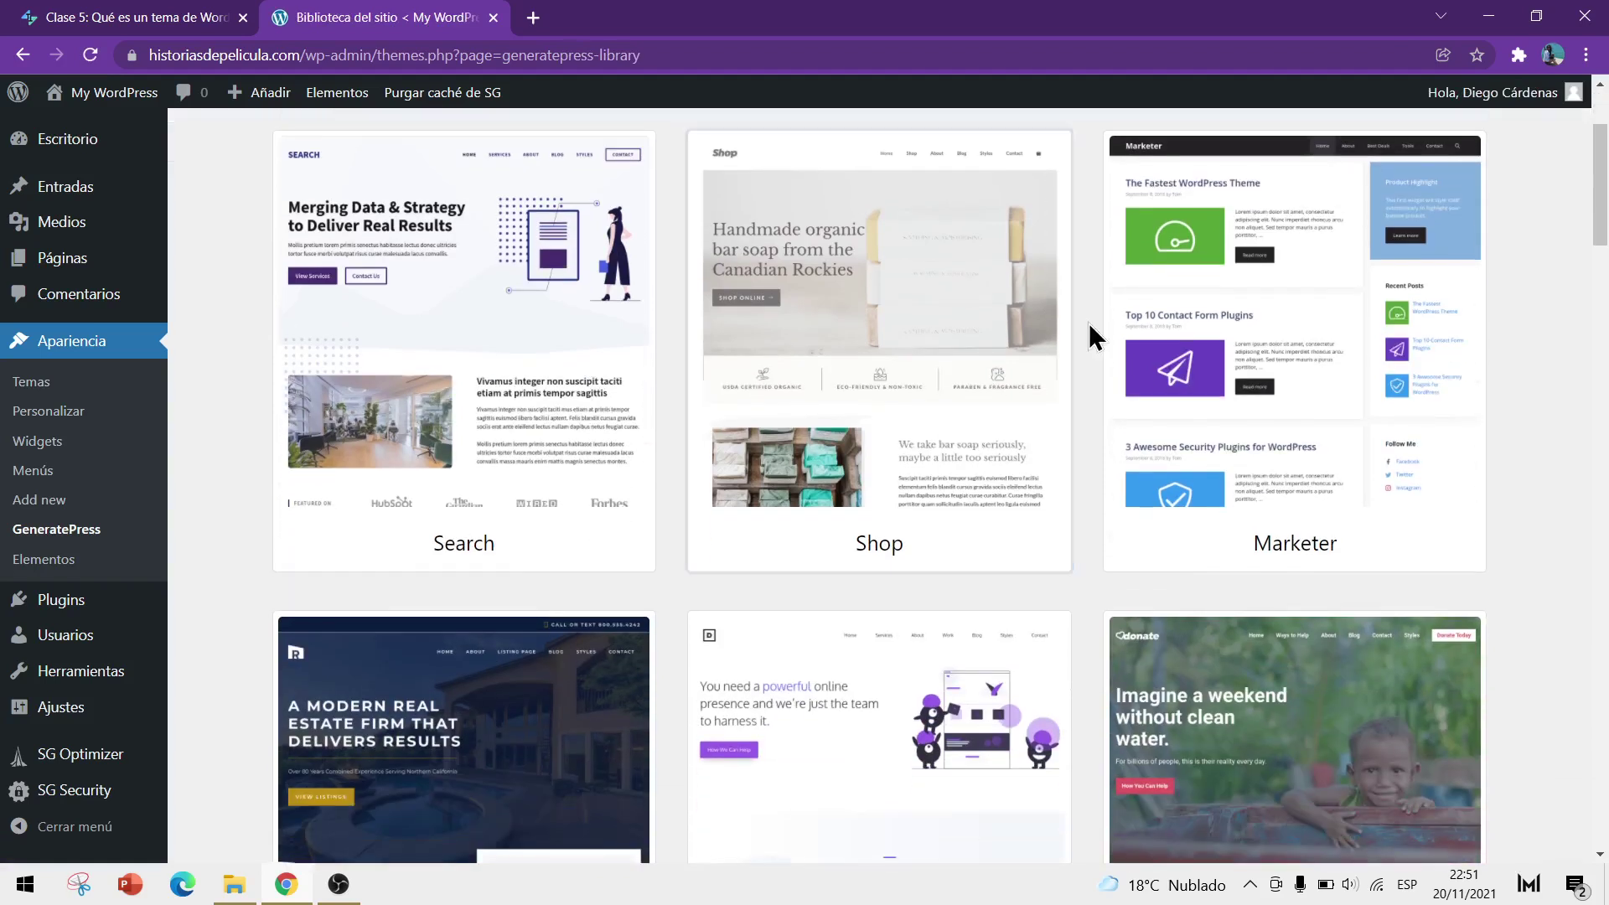
{"action": "scroll", "coordinate": [1088, 336], "scroll_direction": "down", "scroll_amount": 2}
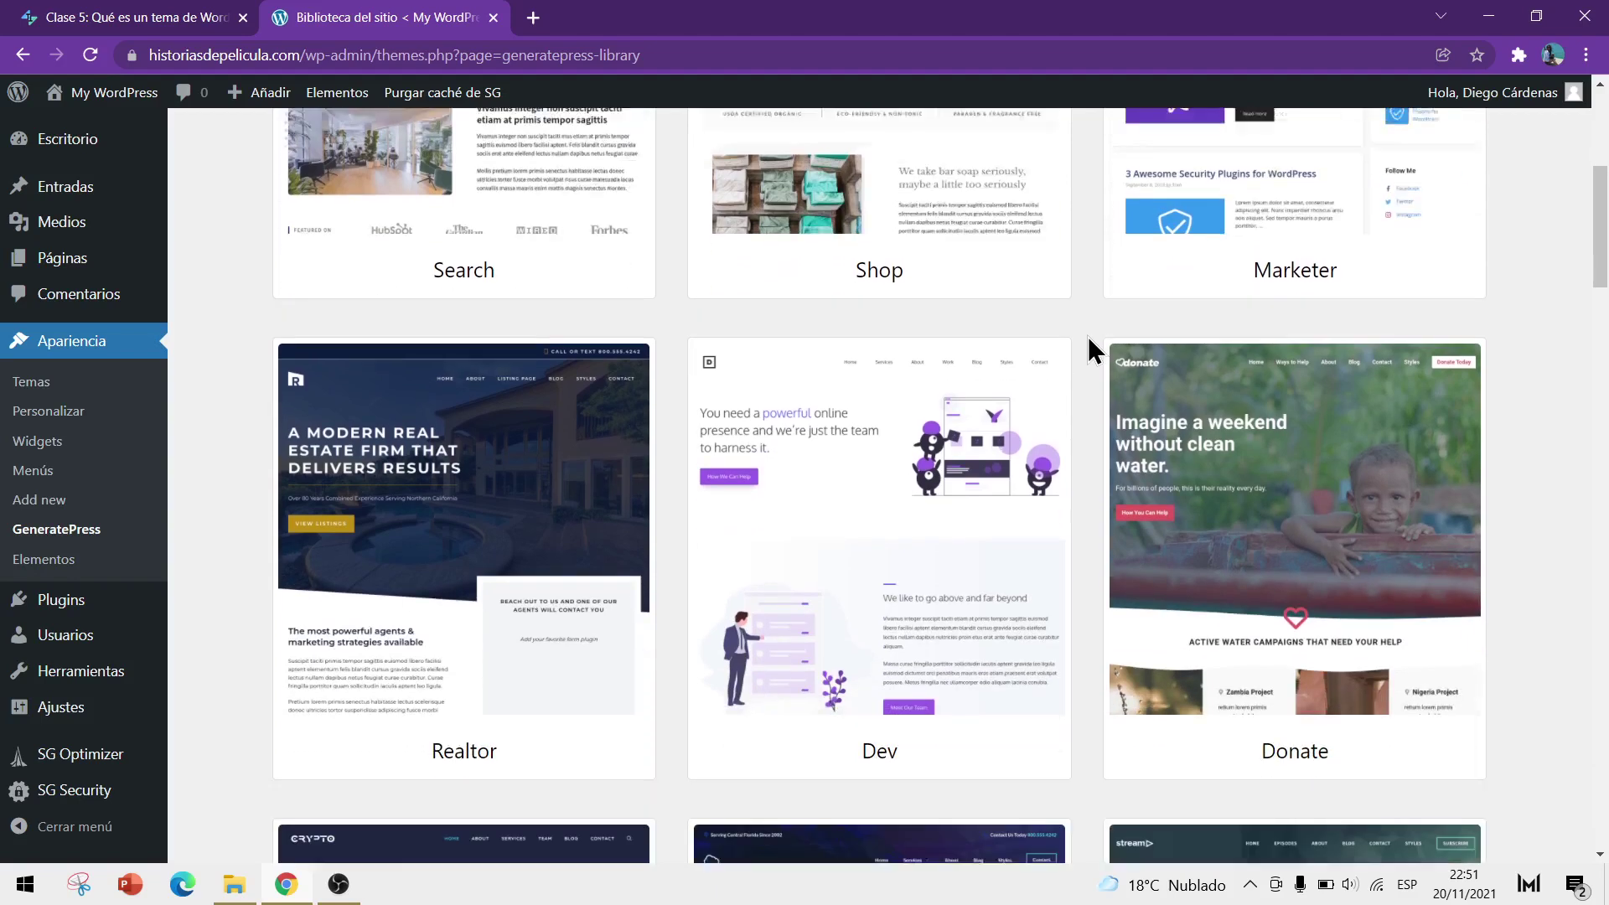
{"action": "scroll", "coordinate": [1089, 339], "scroll_direction": "down", "scroll_amount": 2}
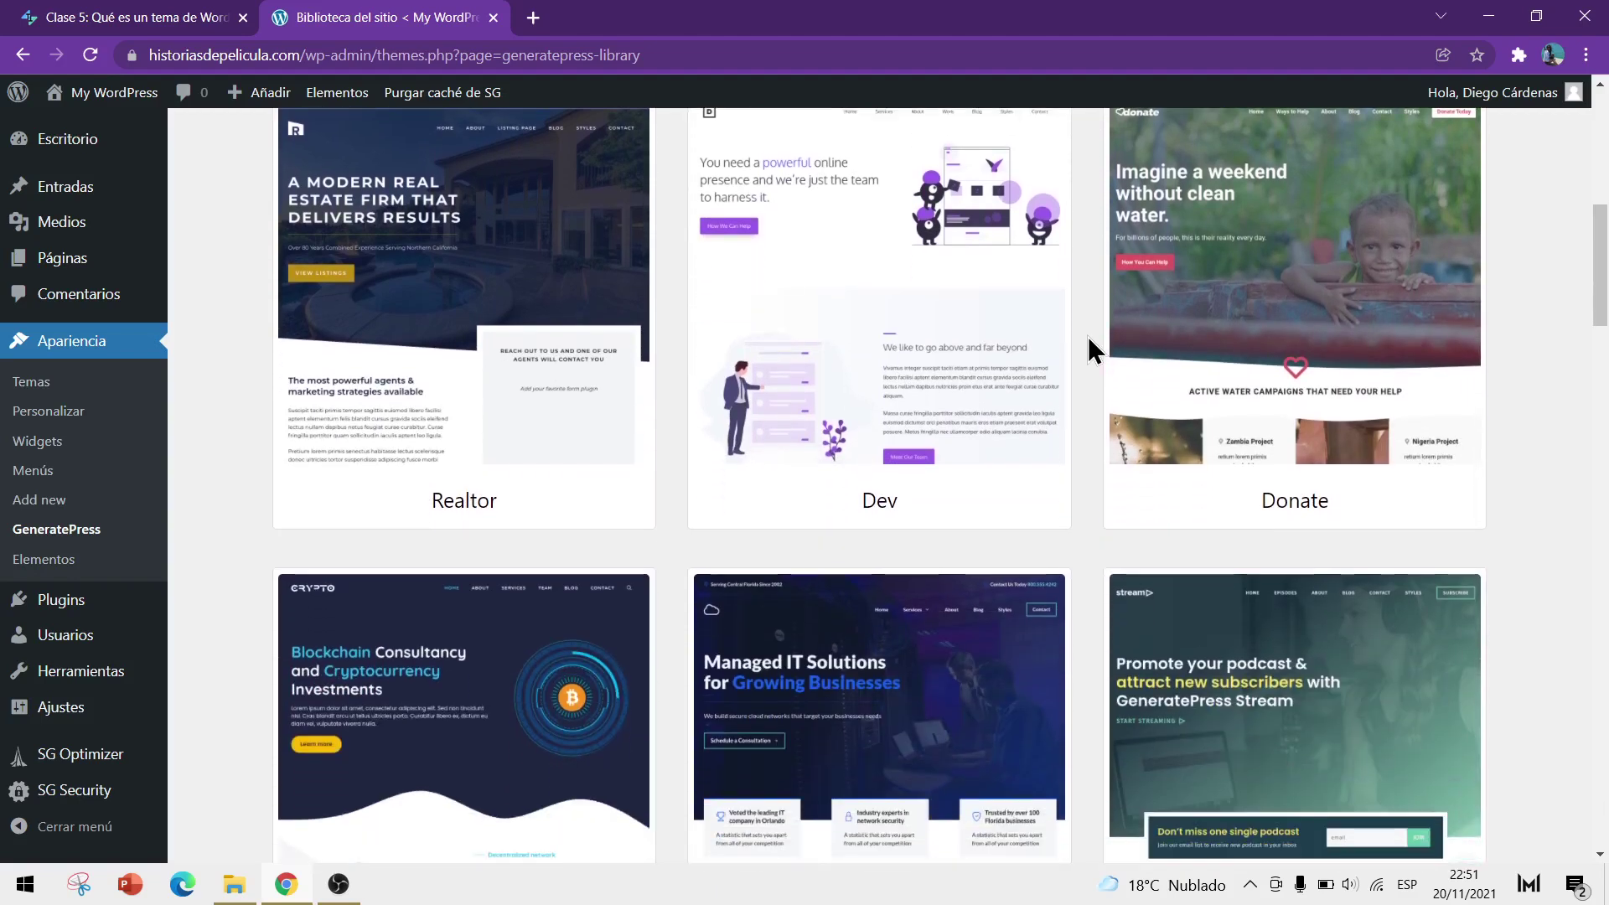
{"action": "scroll", "coordinate": [1088, 339], "scroll_direction": "down", "scroll_amount": 4}
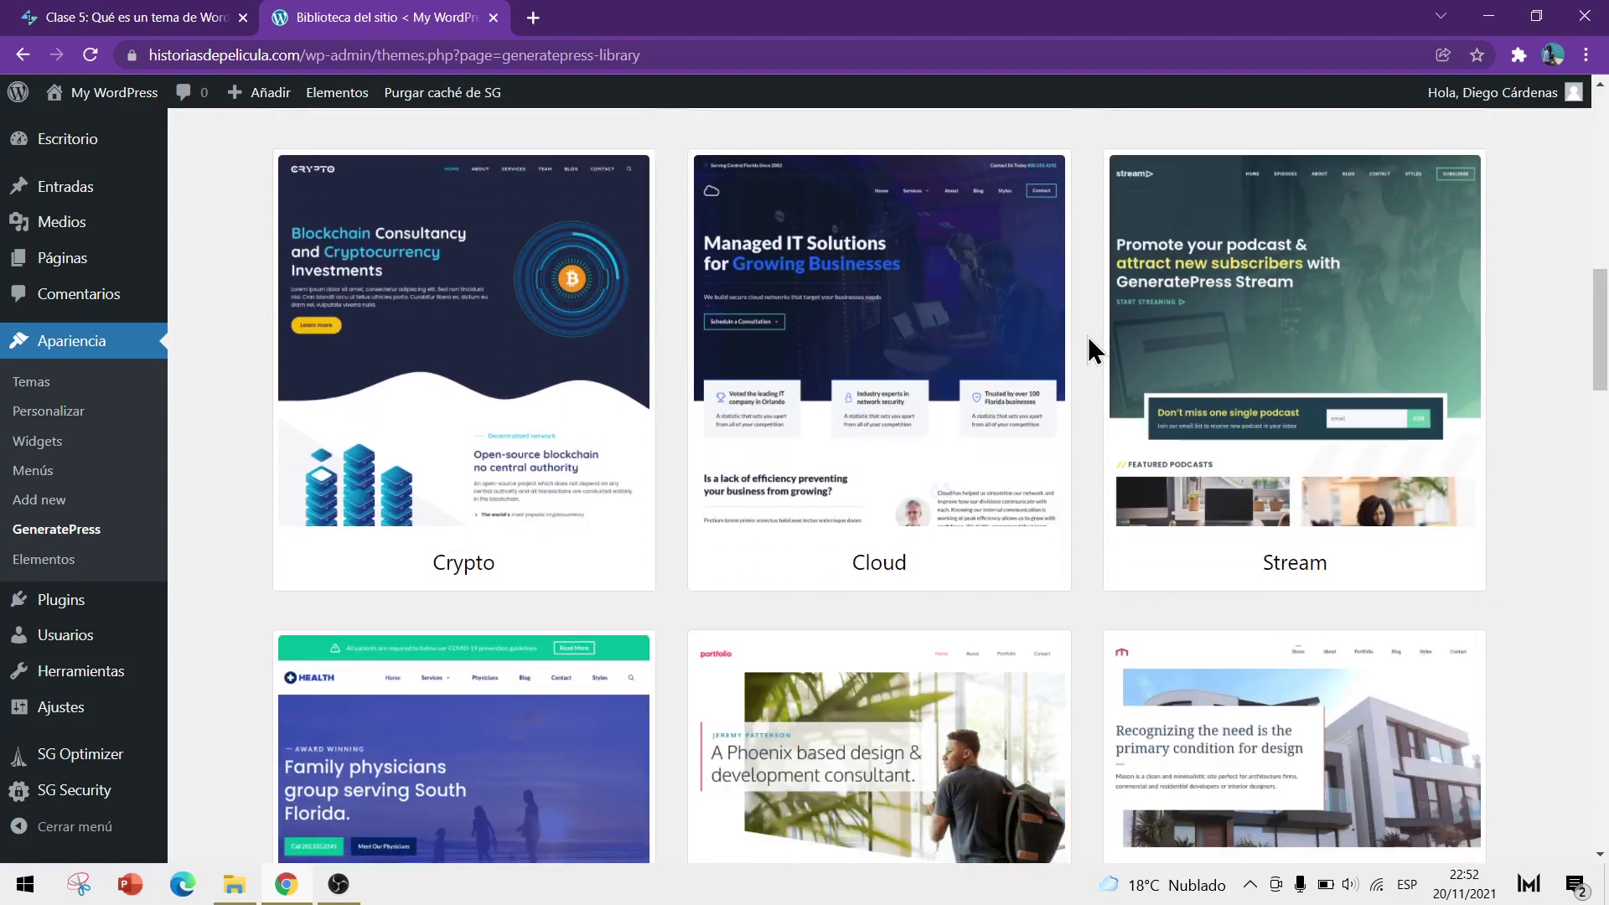
{"action": "scroll", "coordinate": [1115, 373], "scroll_direction": "down", "scroll_amount": 6}
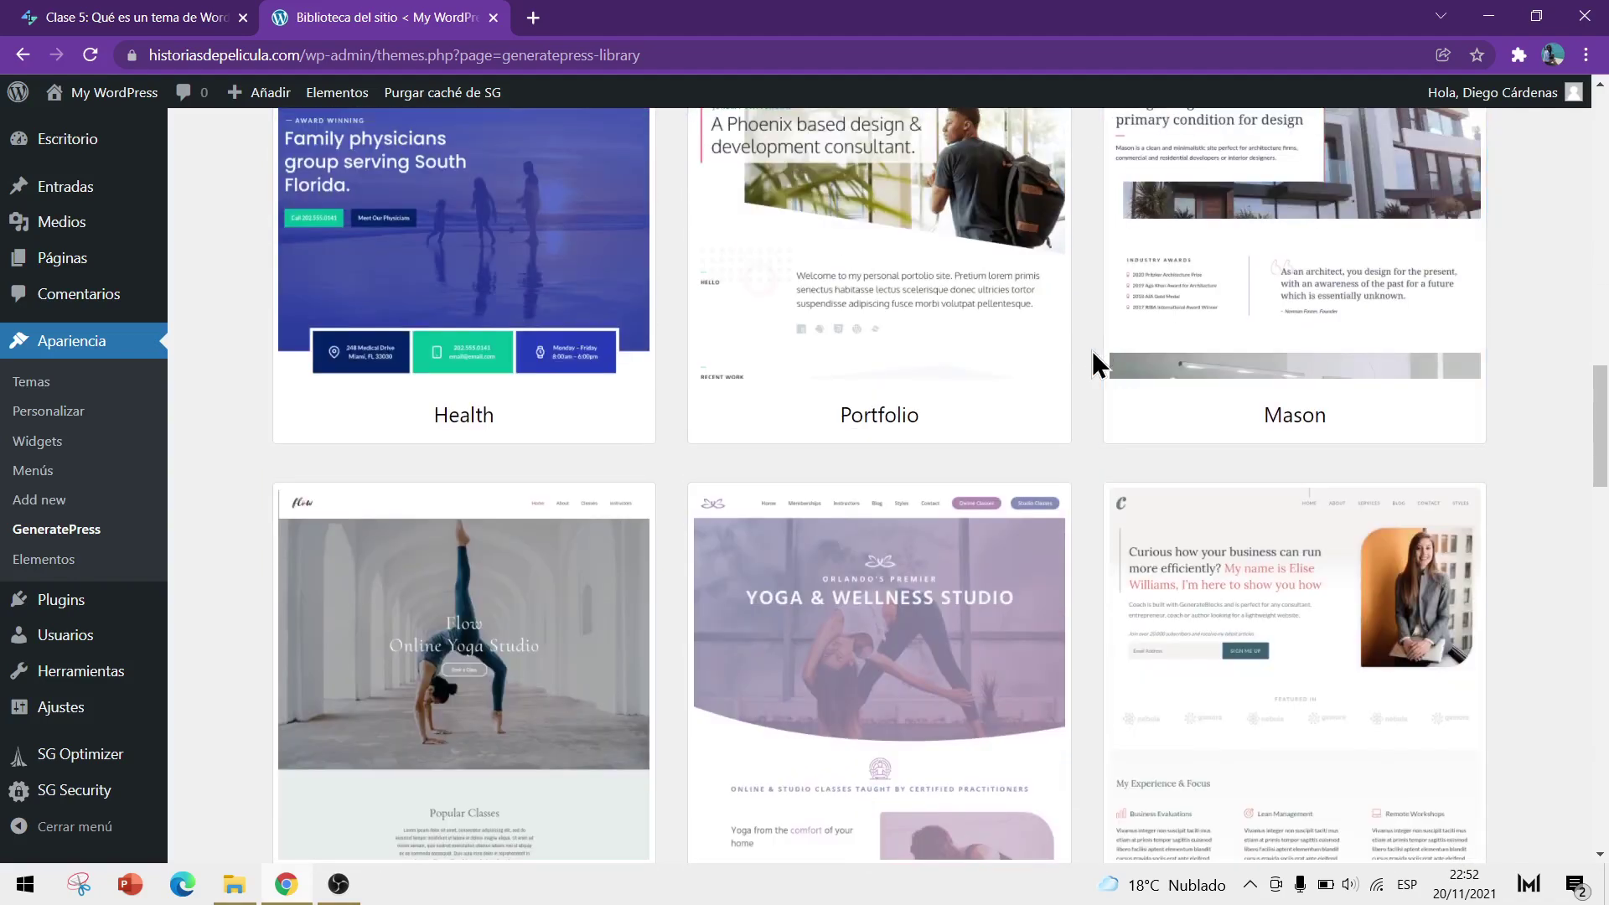
{"action": "scroll", "coordinate": [1095, 360], "scroll_direction": "down", "scroll_amount": 6}
{"action": "scroll", "coordinate": [1094, 367], "scroll_direction": "down", "scroll_amount": 2}
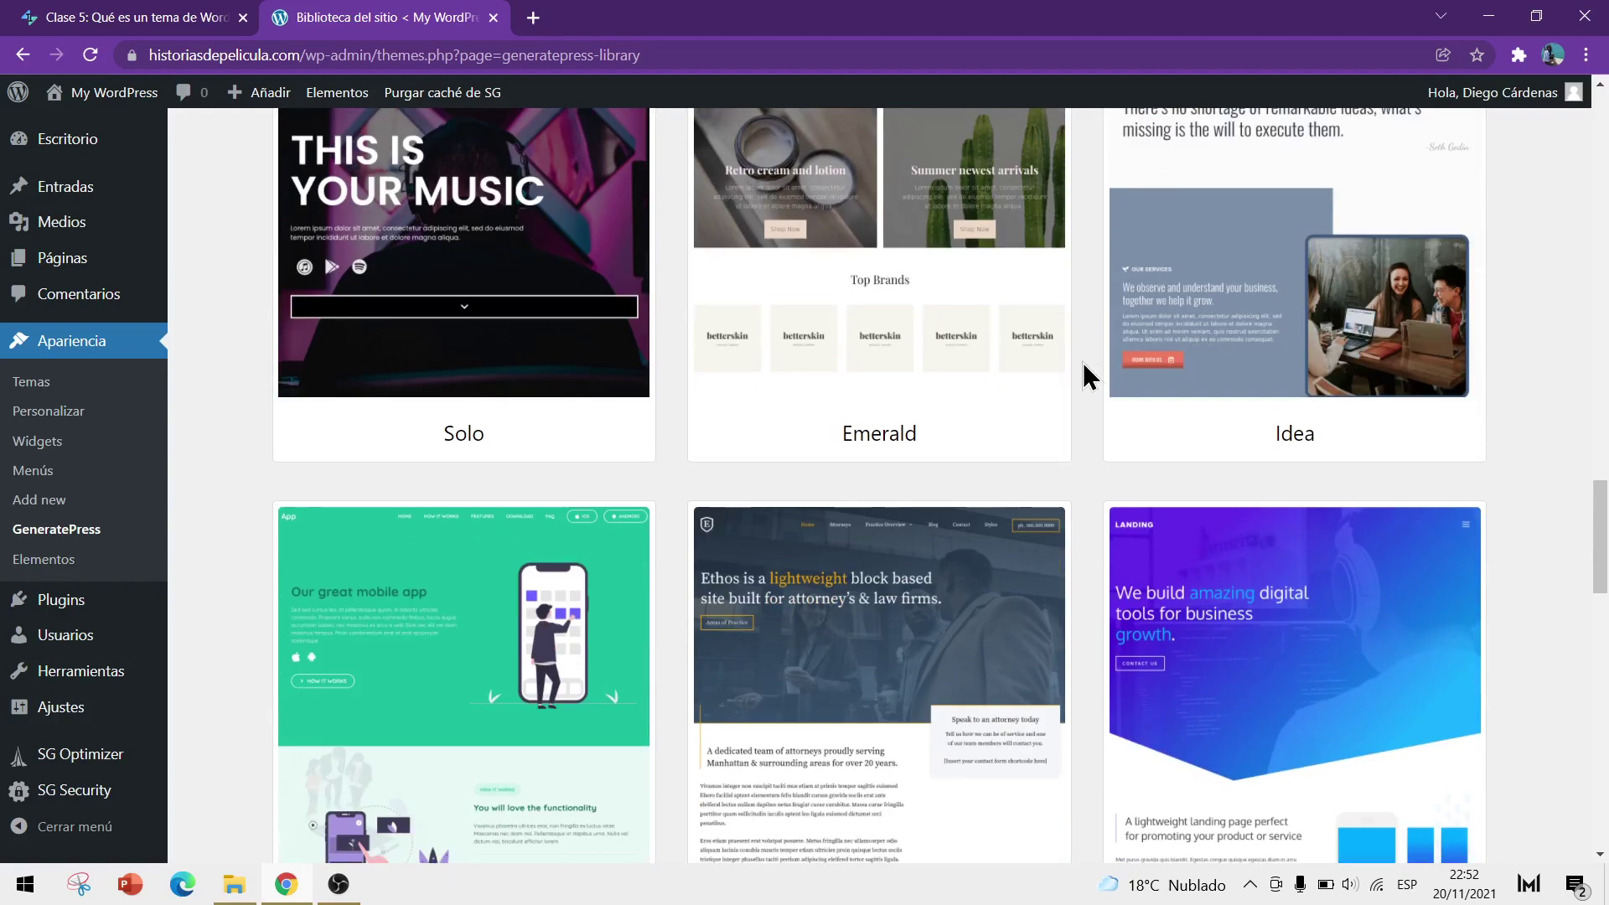
{"action": "scroll", "coordinate": [1085, 375], "scroll_direction": "down", "scroll_amount": 9}
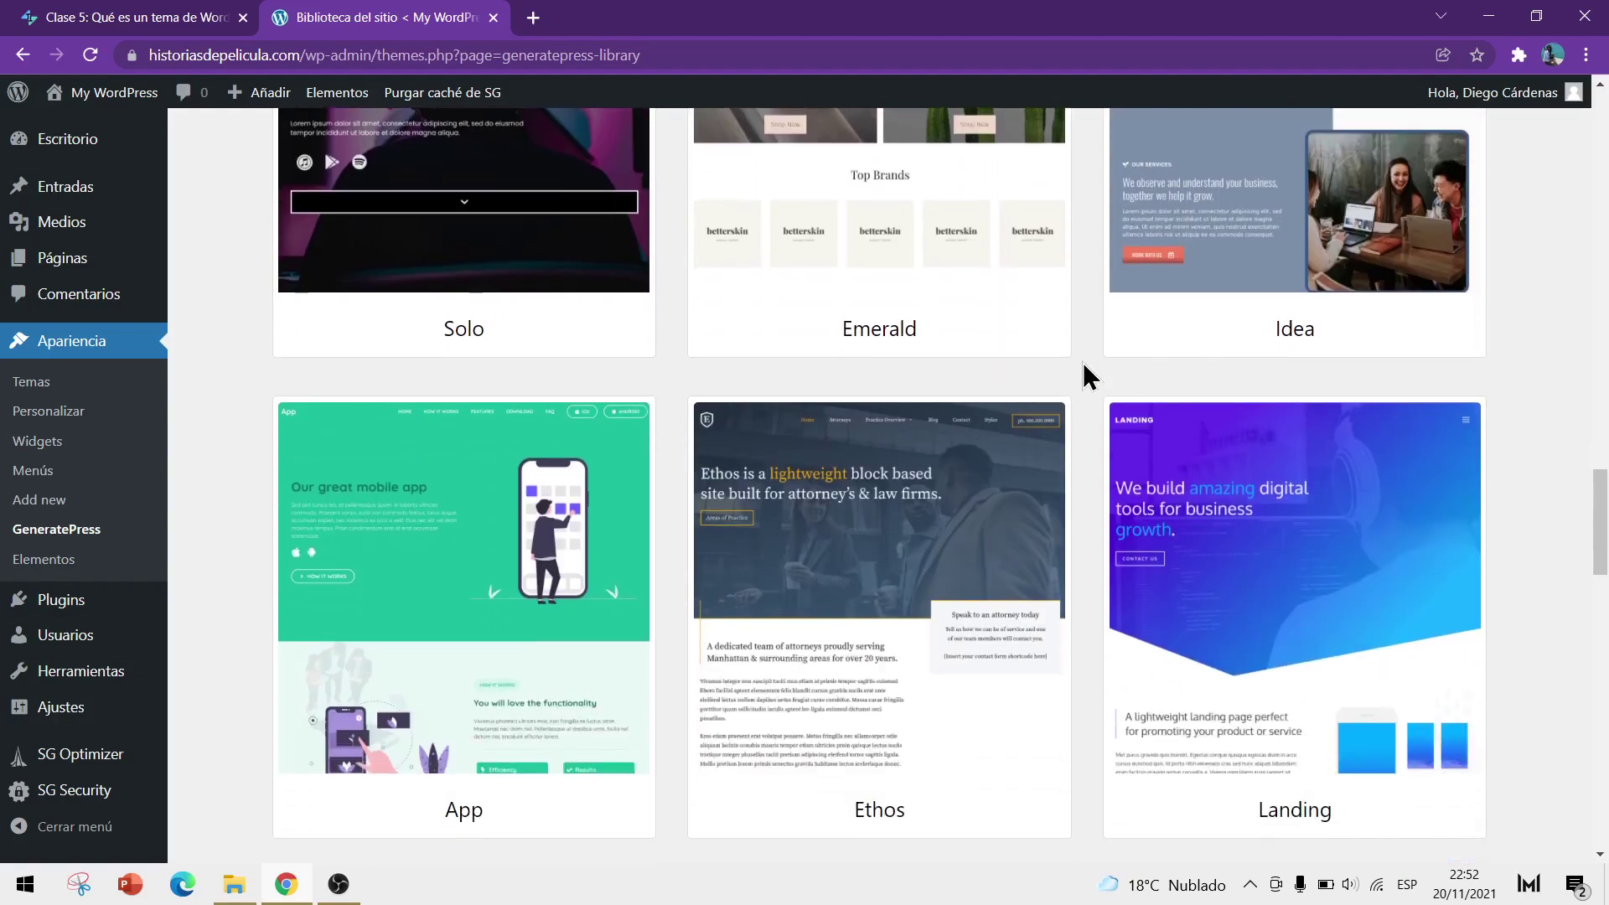
{"action": "scroll", "coordinate": [1088, 364], "scroll_direction": "down", "scroll_amount": 8}
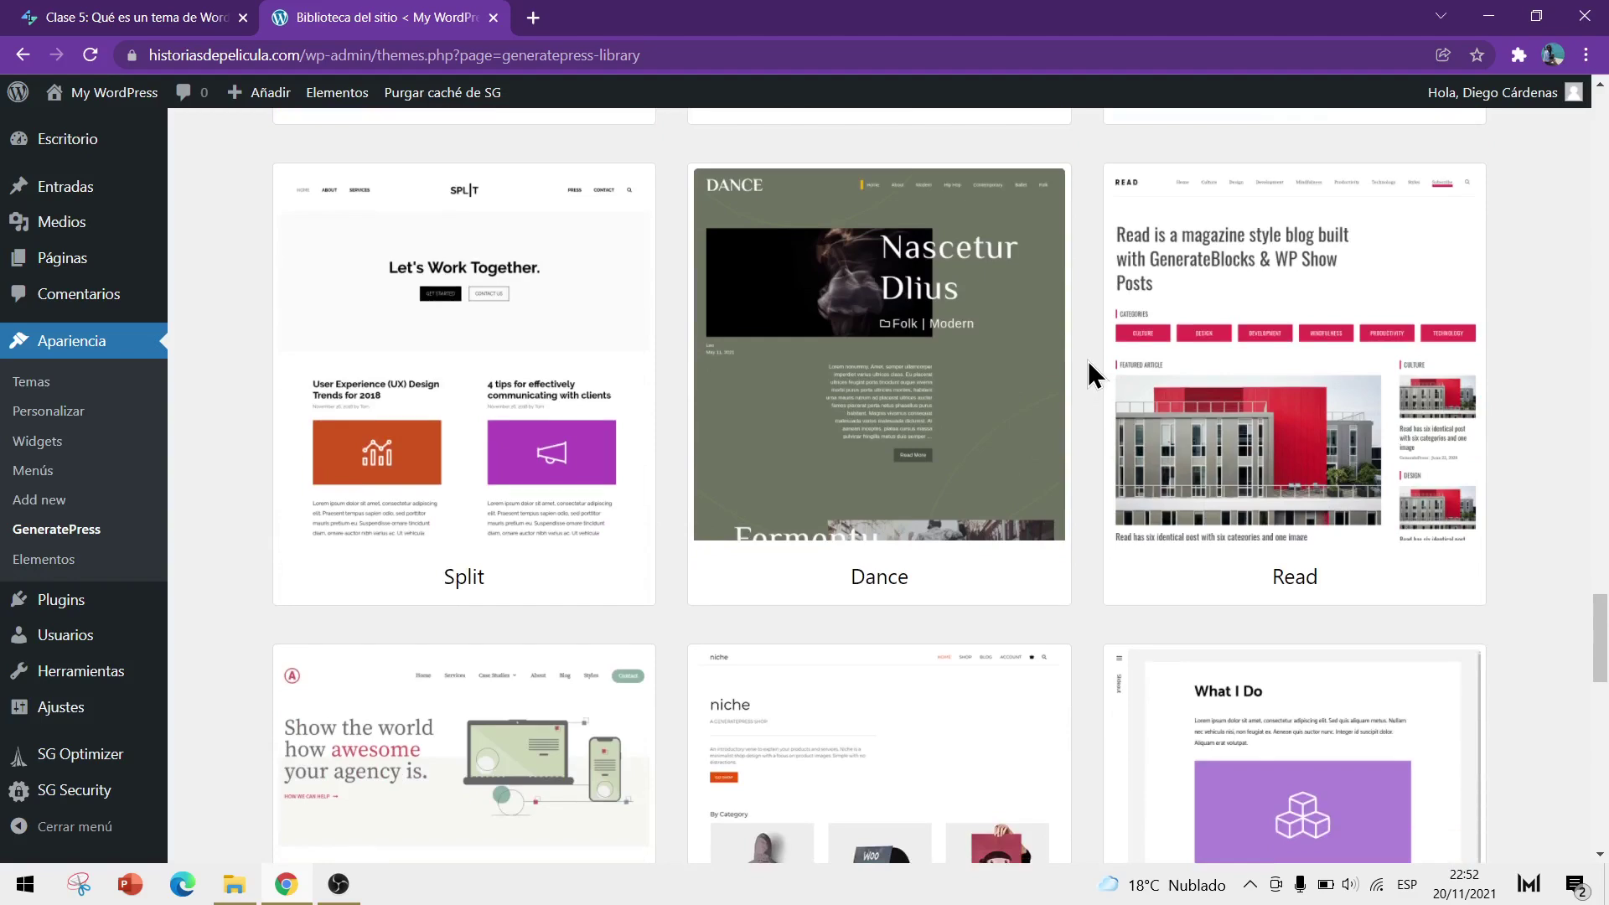
{"action": "scroll", "coordinate": [1088, 369], "scroll_direction": "down", "scroll_amount": 4}
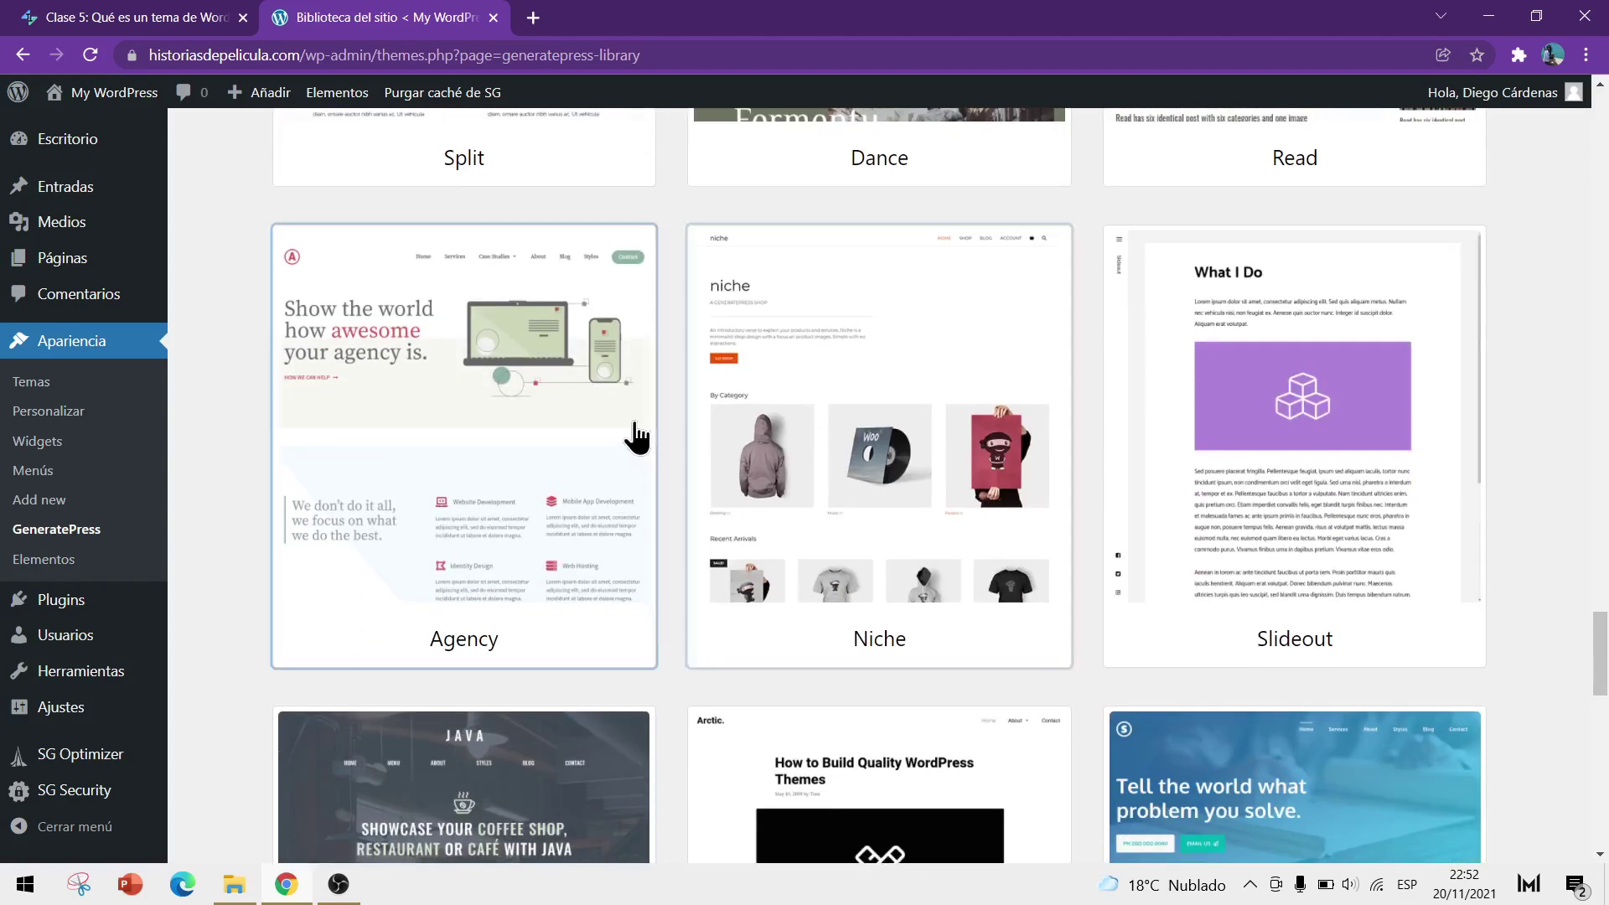
{"action": "left_click", "coordinate": [818, 442]}
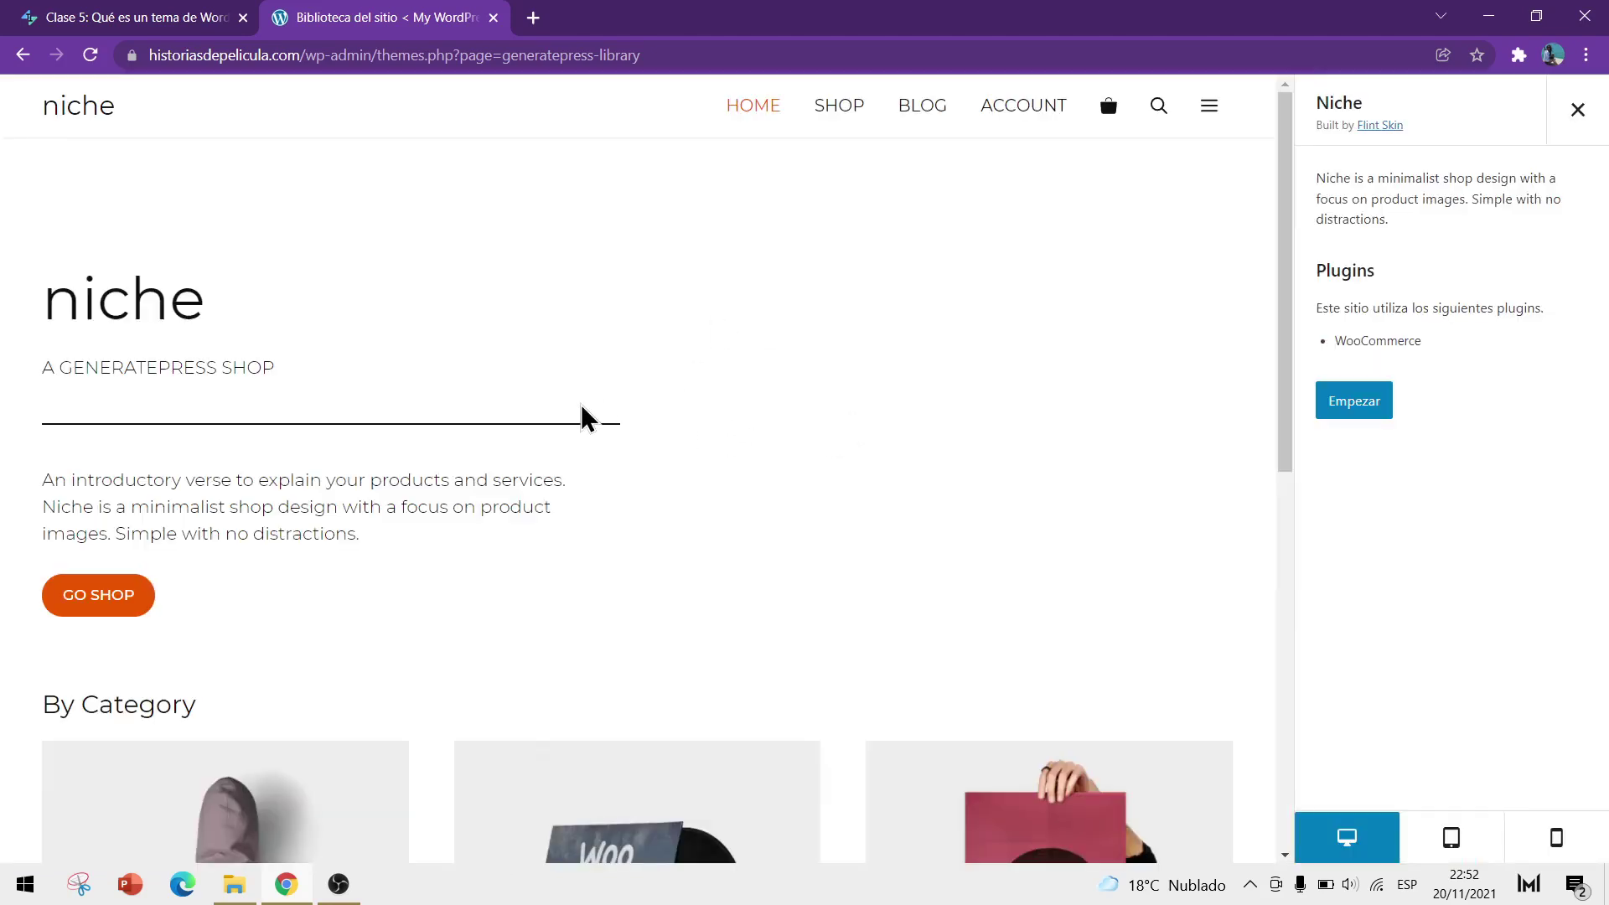
{"action": "scroll", "coordinate": [578, 419], "scroll_direction": "down", "scroll_amount": 10}
{"action": "scroll", "coordinate": [413, 410], "scroll_direction": "up", "scroll_amount": 6}
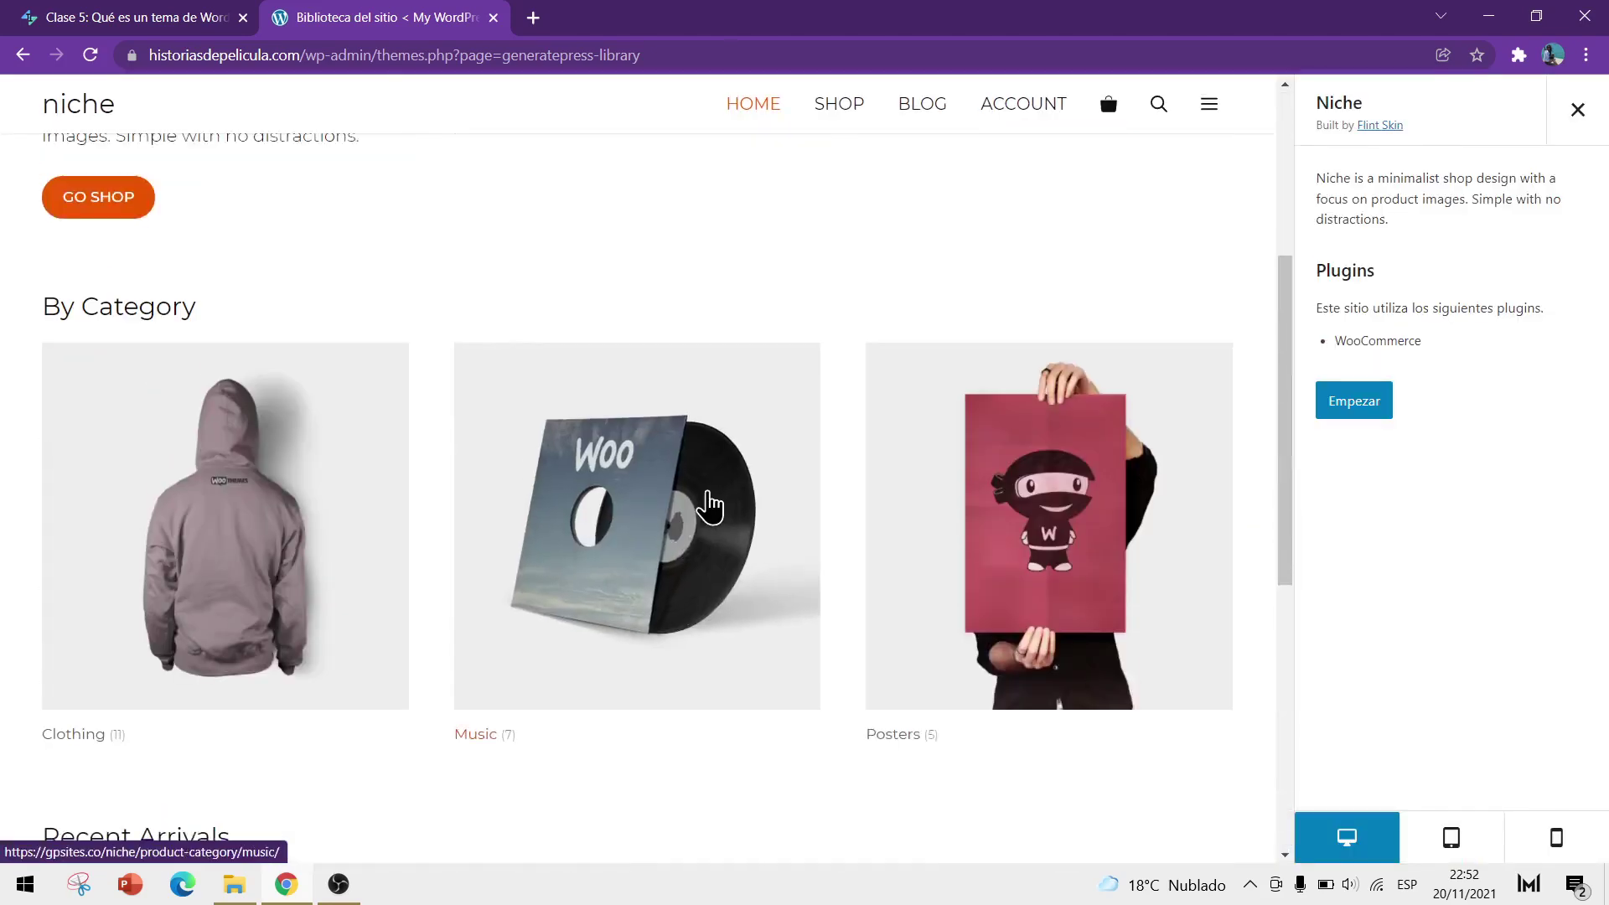
{"action": "scroll", "coordinate": [695, 503], "scroll_direction": "up", "scroll_amount": 5}
{"action": "left_click", "coordinate": [1578, 110]}
{"action": "scroll", "coordinate": [539, 445], "scroll_direction": "down", "scroll_amount": 5}
{"action": "scroll", "coordinate": [413, 503], "scroll_direction": "up", "scroll_amount": 5}
{"action": "left_click", "coordinate": [413, 503]}
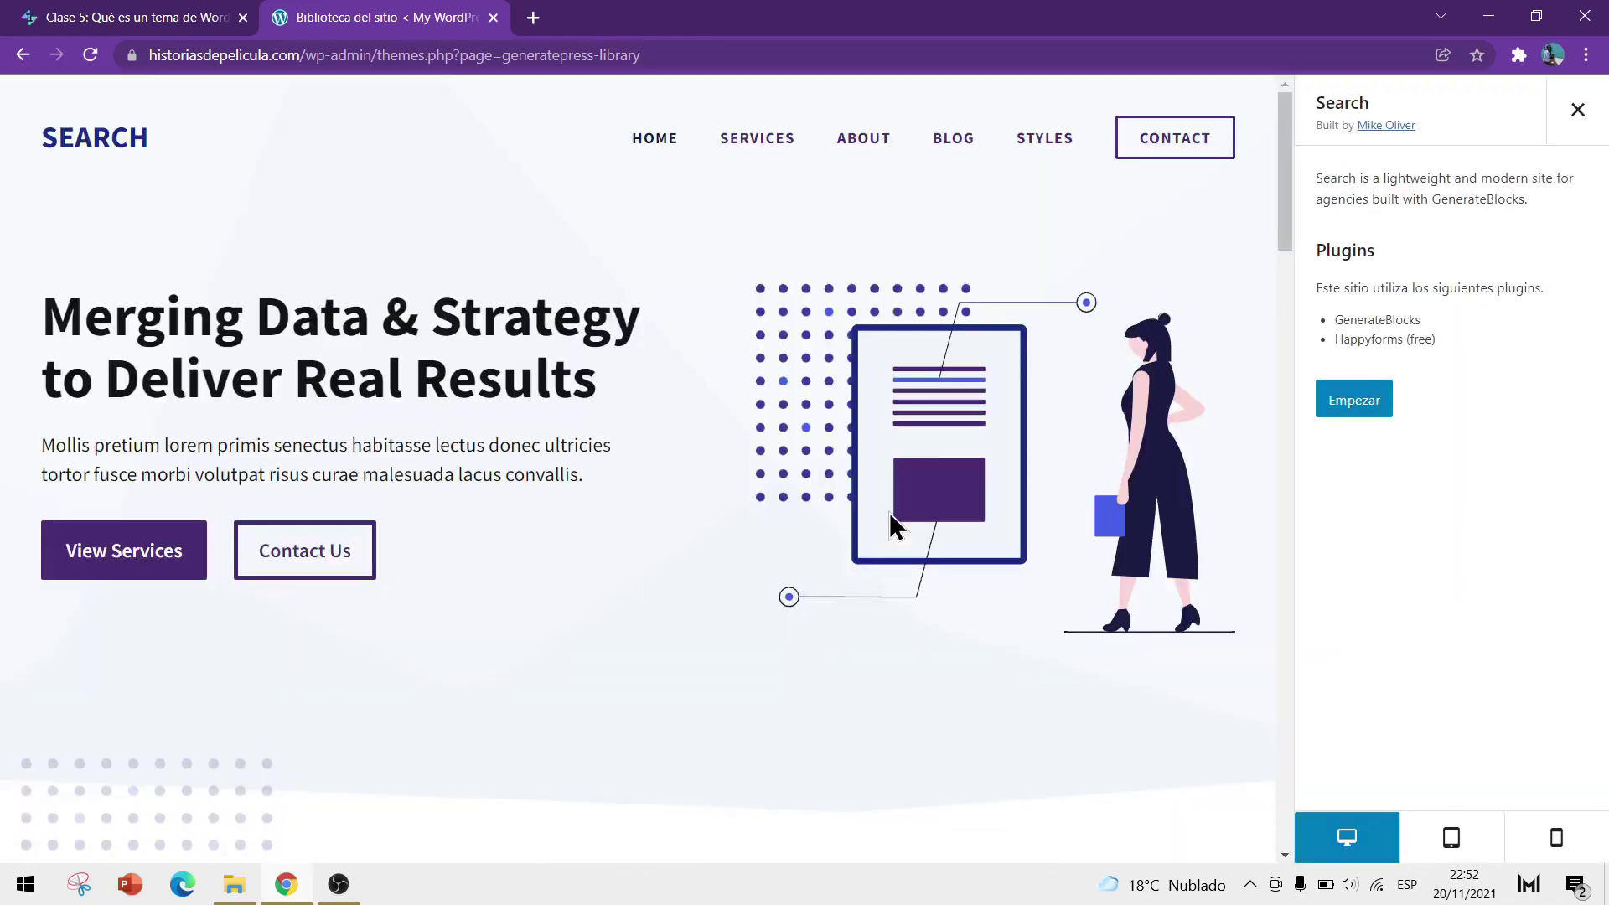
{"action": "scroll", "coordinate": [632, 431], "scroll_direction": "down", "scroll_amount": 14}
{"action": "scroll", "coordinate": [981, 445], "scroll_direction": "down", "scroll_amount": 8}
{"action": "scroll", "coordinate": [967, 432], "scroll_direction": "down", "scroll_amount": 3}
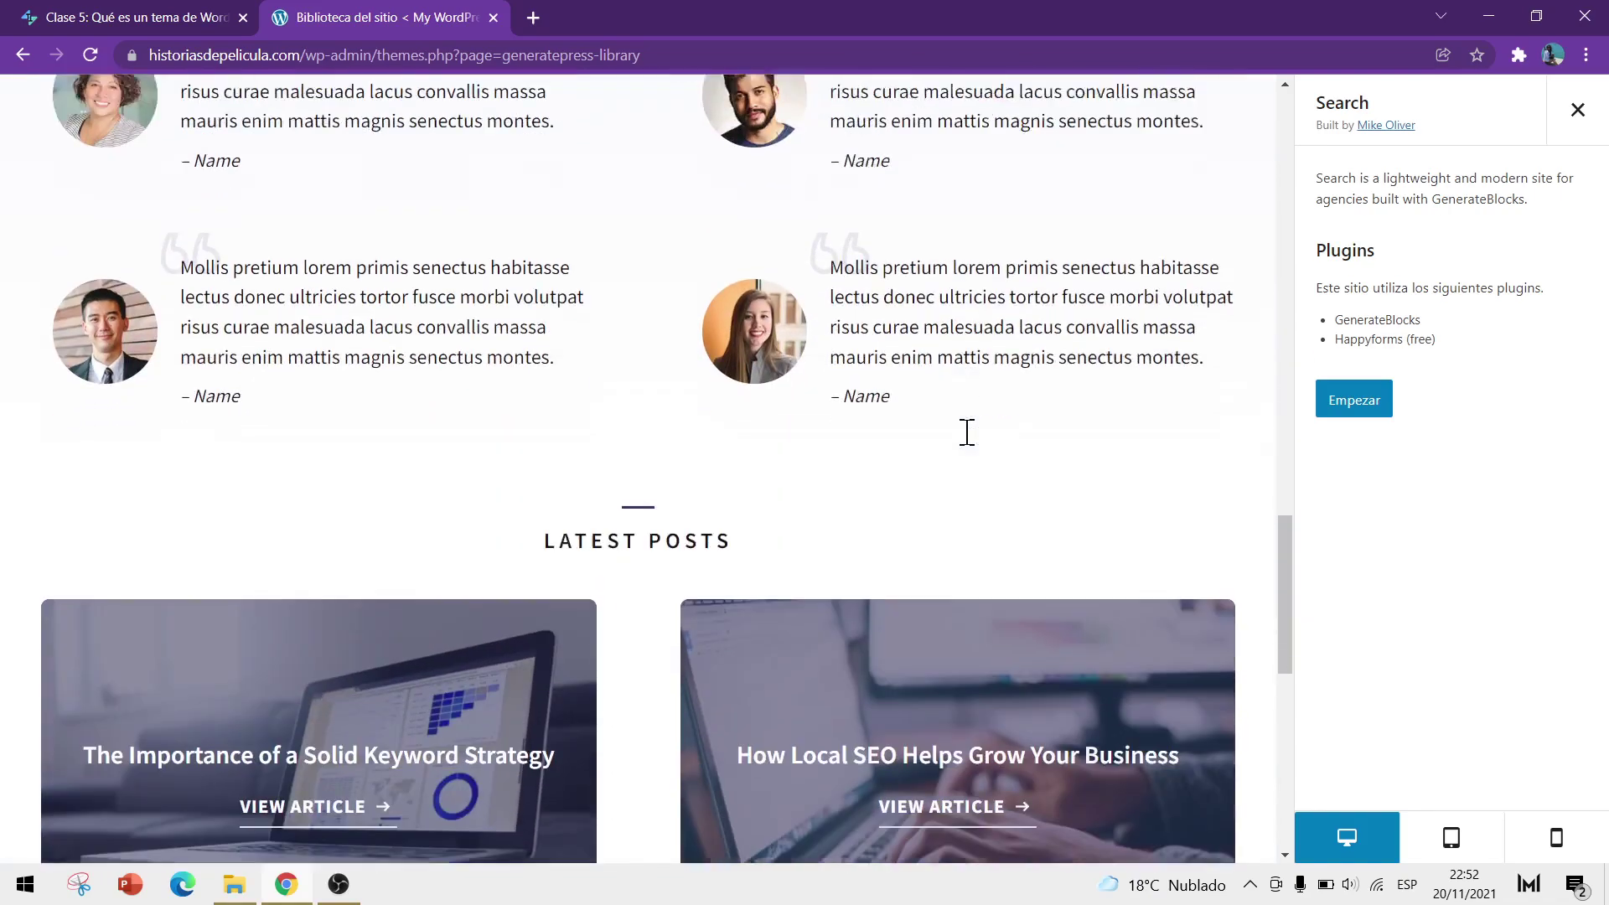
{"action": "scroll", "coordinate": [955, 470], "scroll_direction": "up", "scroll_amount": 12}
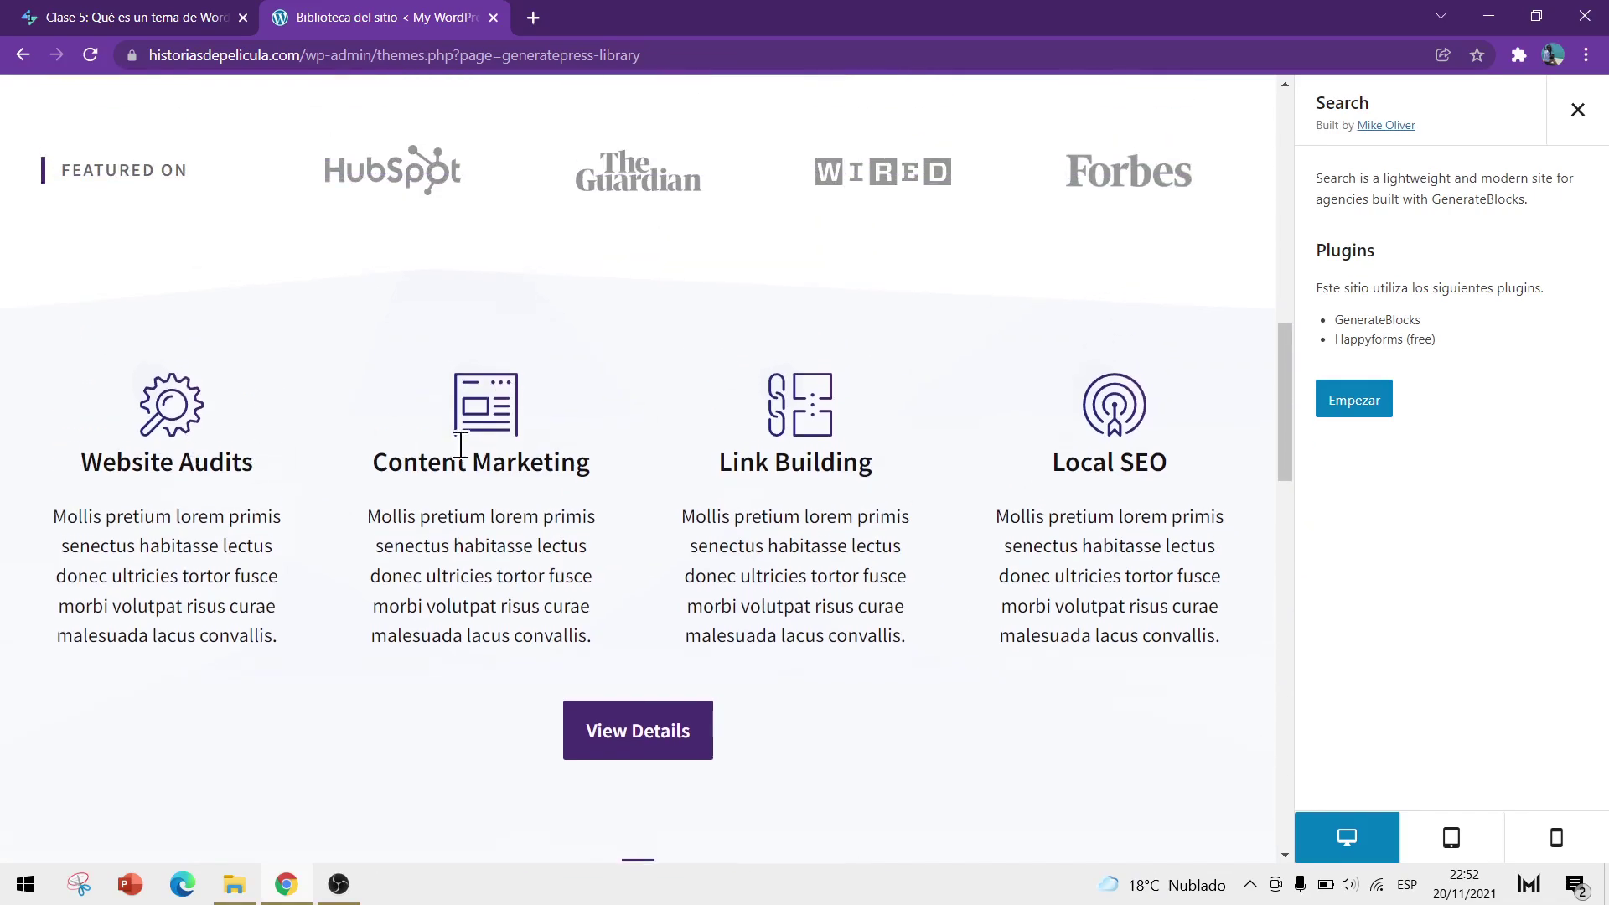
{"action": "scroll", "coordinate": [733, 525], "scroll_direction": "up", "scroll_amount": 6}
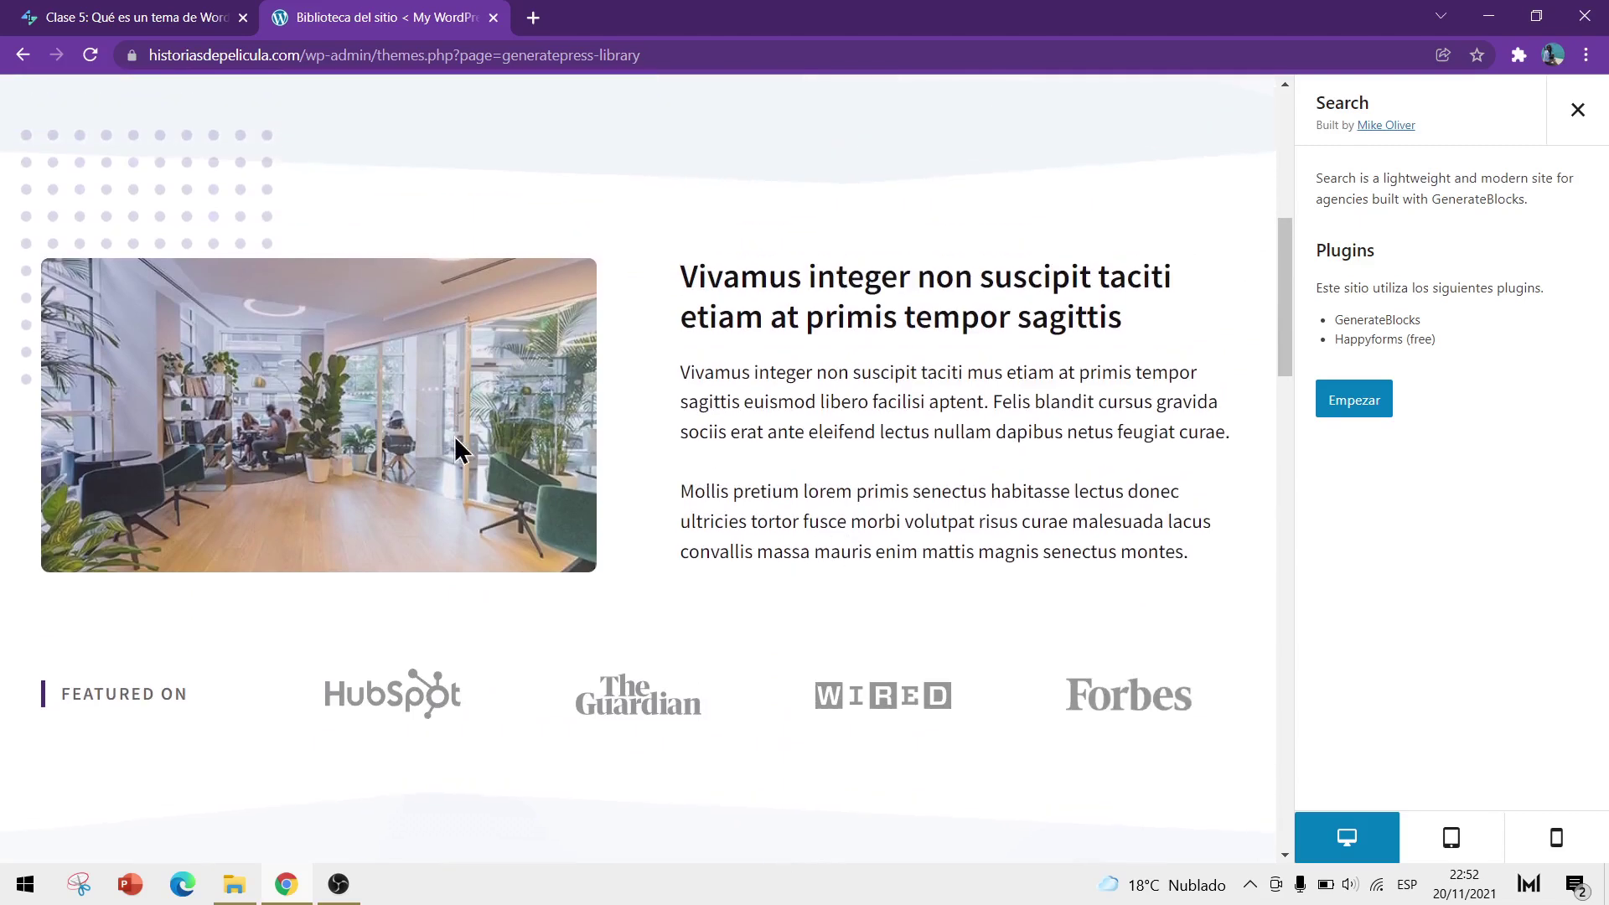
{"action": "scroll", "coordinate": [448, 419], "scroll_direction": "up", "scroll_amount": 8}
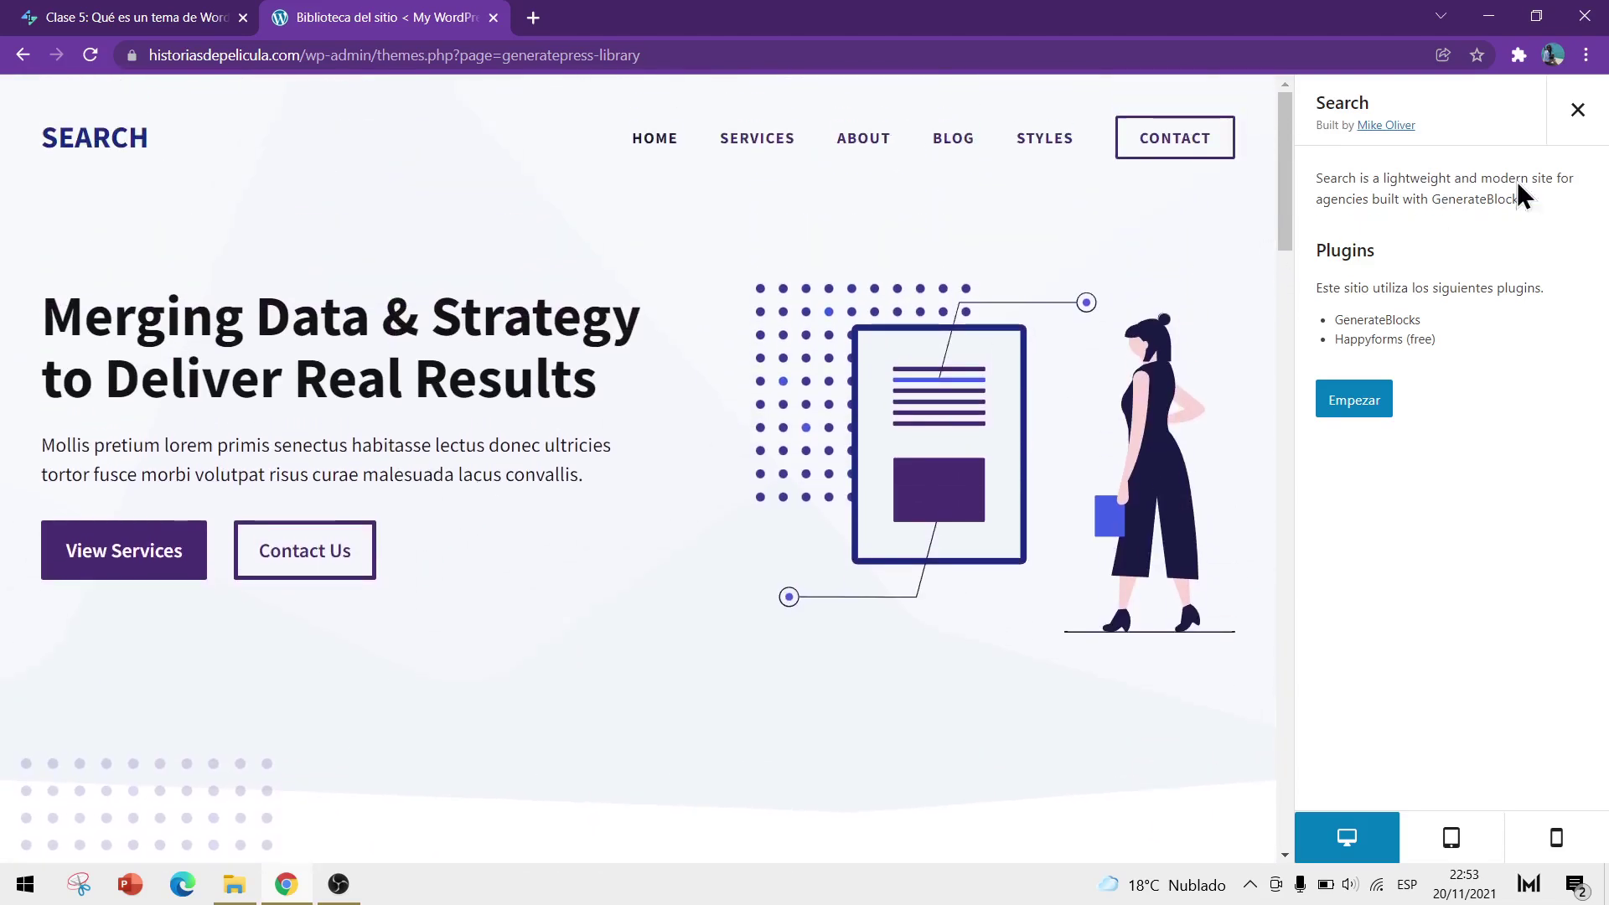
{"action": "left_click", "coordinate": [1586, 122]}
Browse starter sites like Search, Shop and Marketer, then open the Page Builder filter
{"action": "scroll", "coordinate": [1327, 348], "scroll_direction": "down", "scroll_amount": 1}
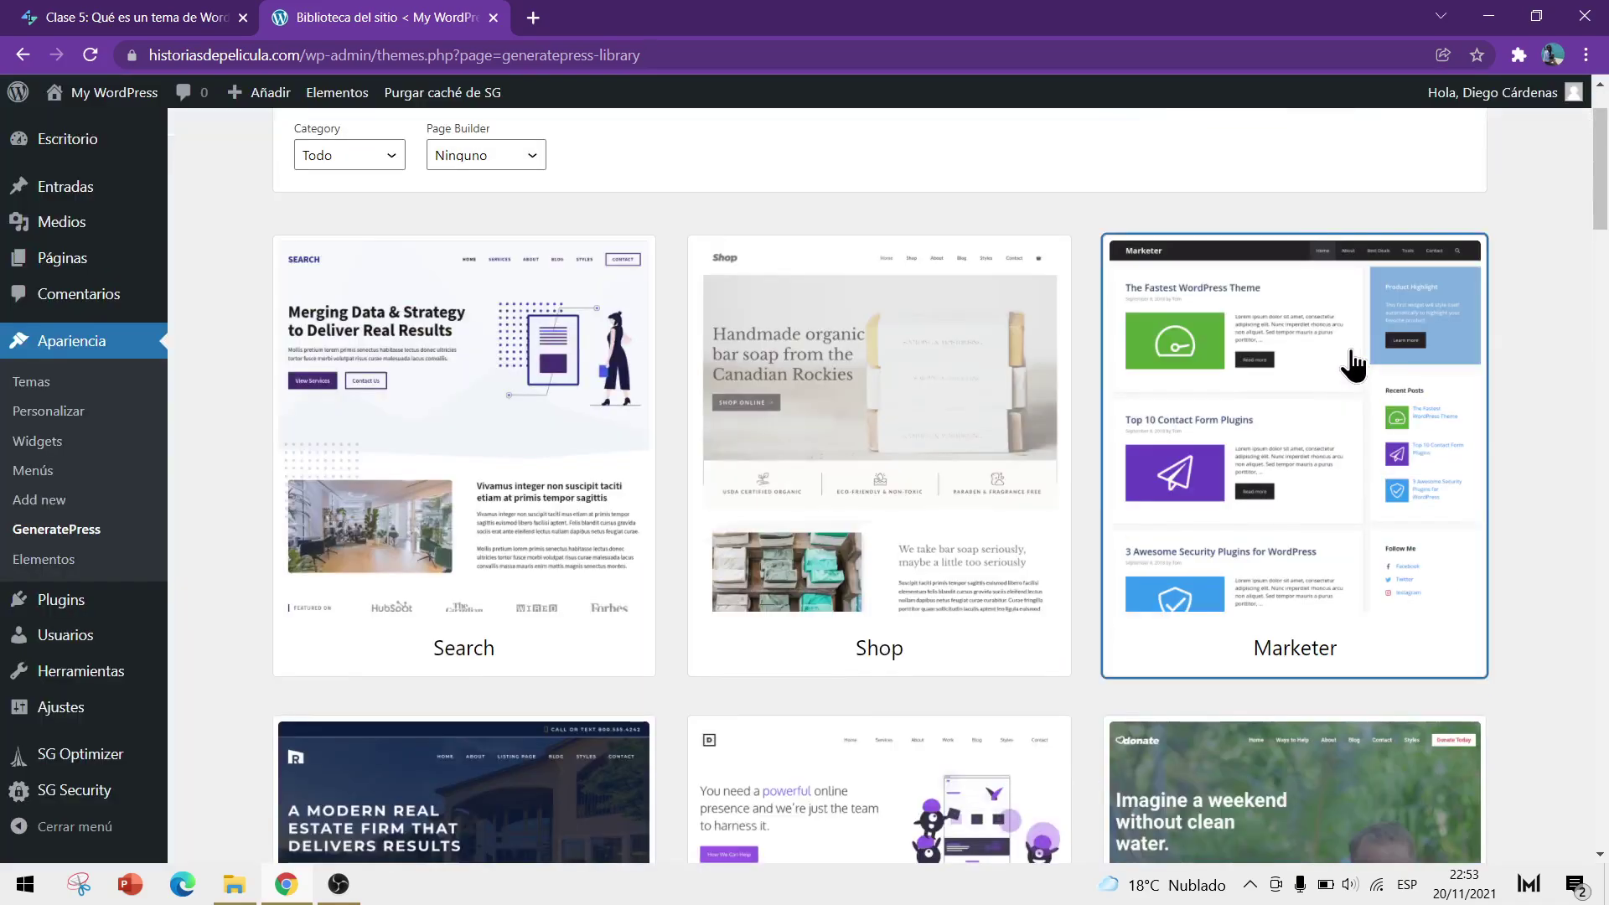
{"action": "scroll", "coordinate": [1353, 365], "scroll_direction": "down", "scroll_amount": 20}
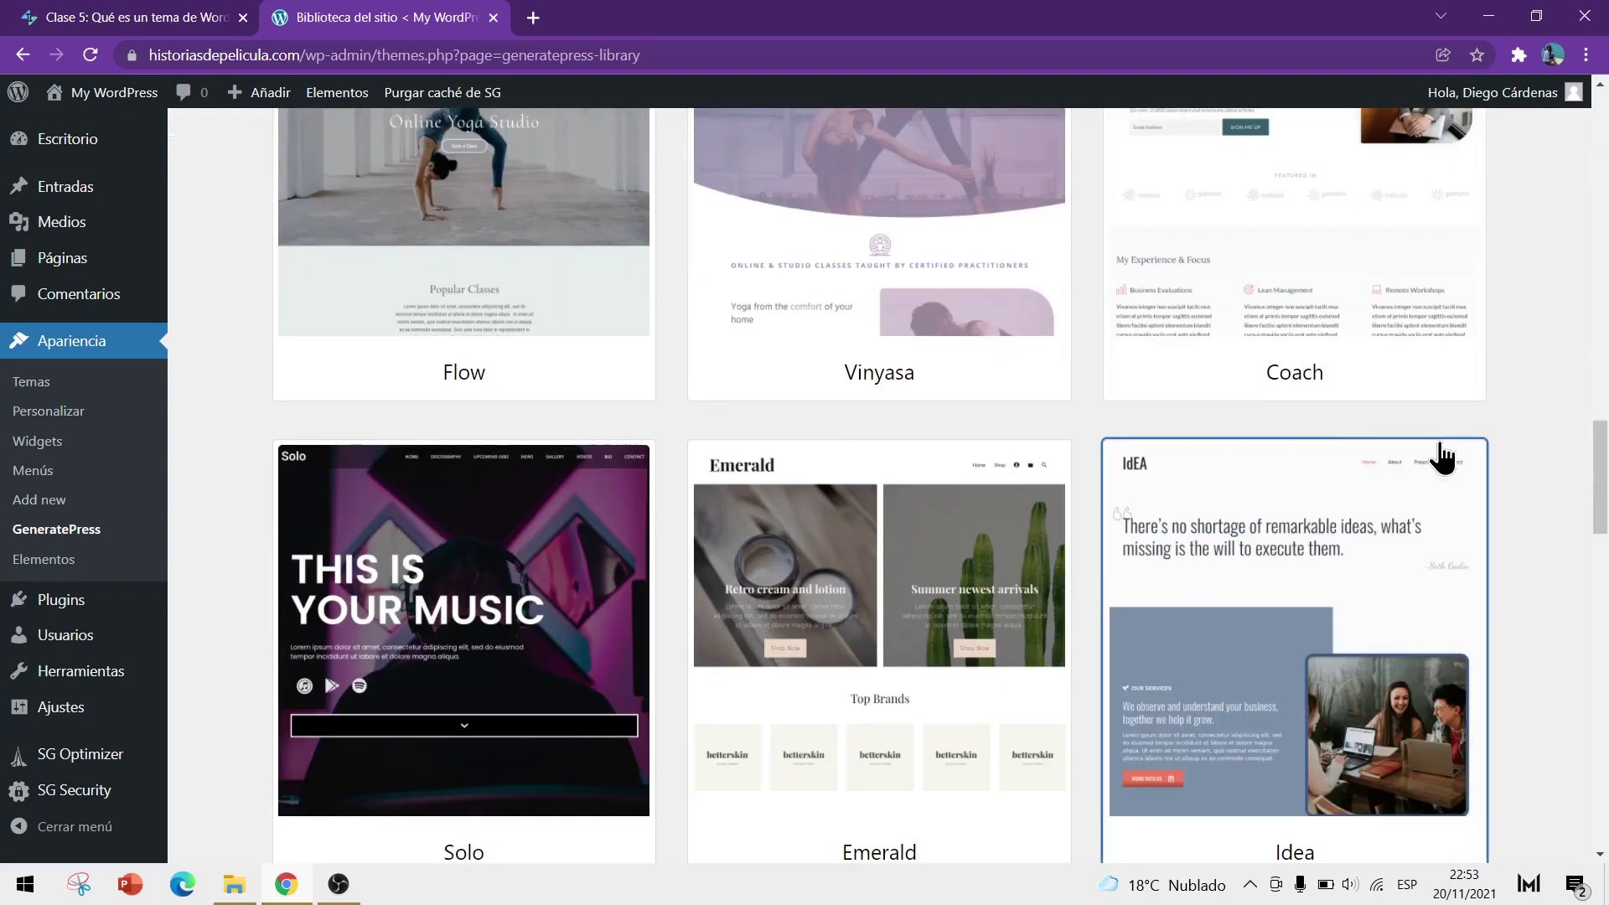
{"action": "scroll", "coordinate": [1440, 456], "scroll_direction": "down", "scroll_amount": 5}
{"action": "scroll", "coordinate": [1514, 326], "scroll_direction": "up", "scroll_amount": 20}
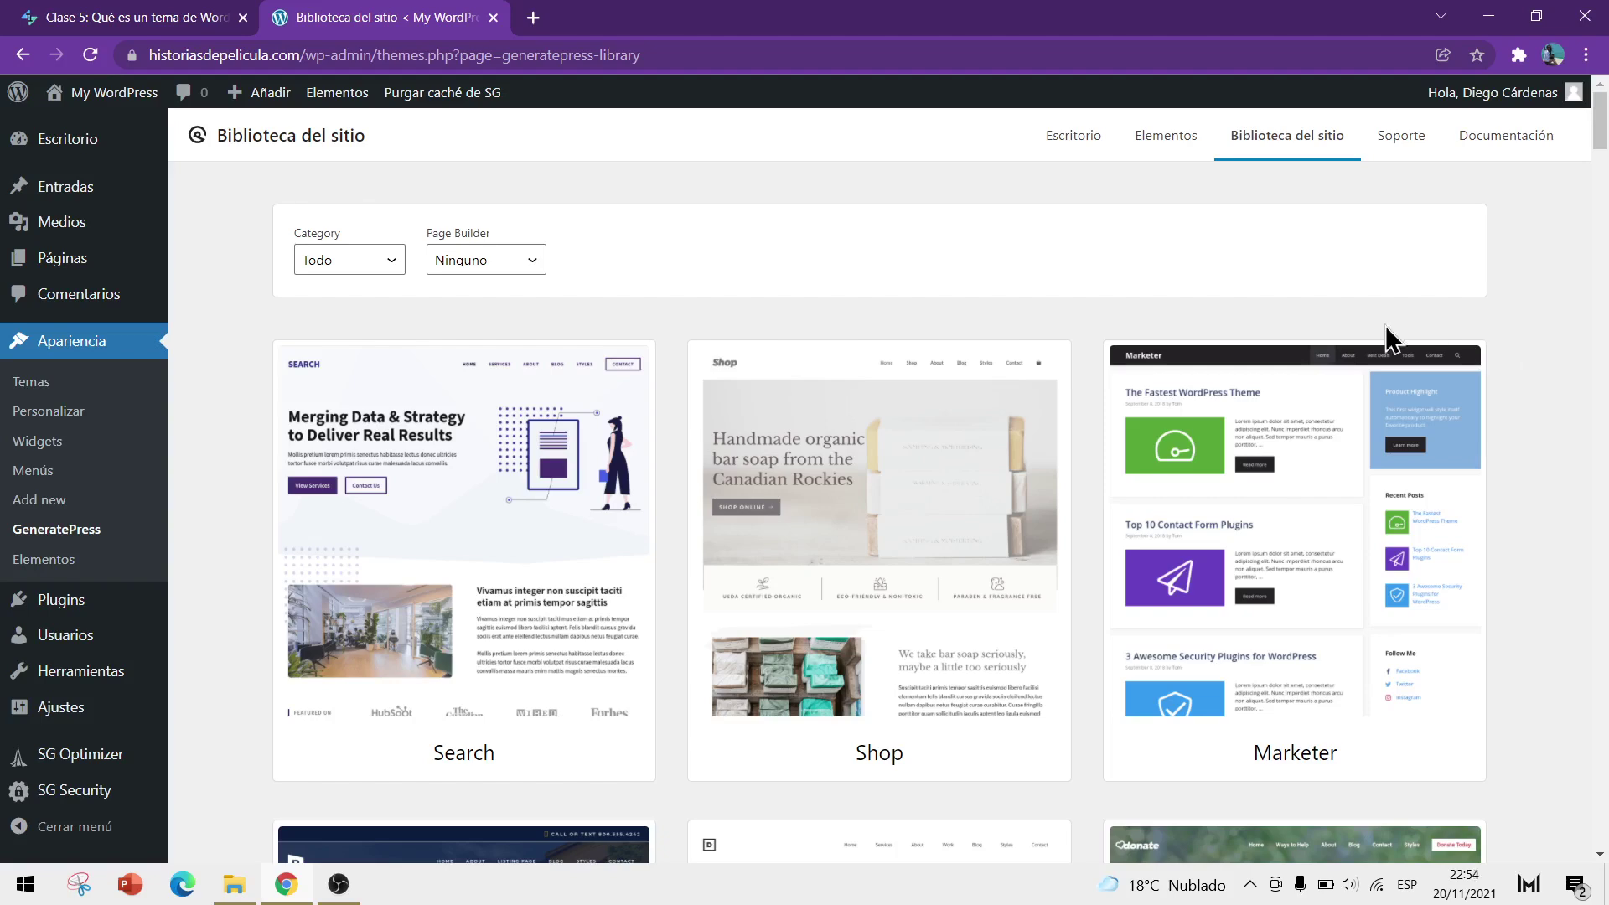
{"action": "scroll", "coordinate": [261, 411], "scroll_direction": "down", "scroll_amount": 5}
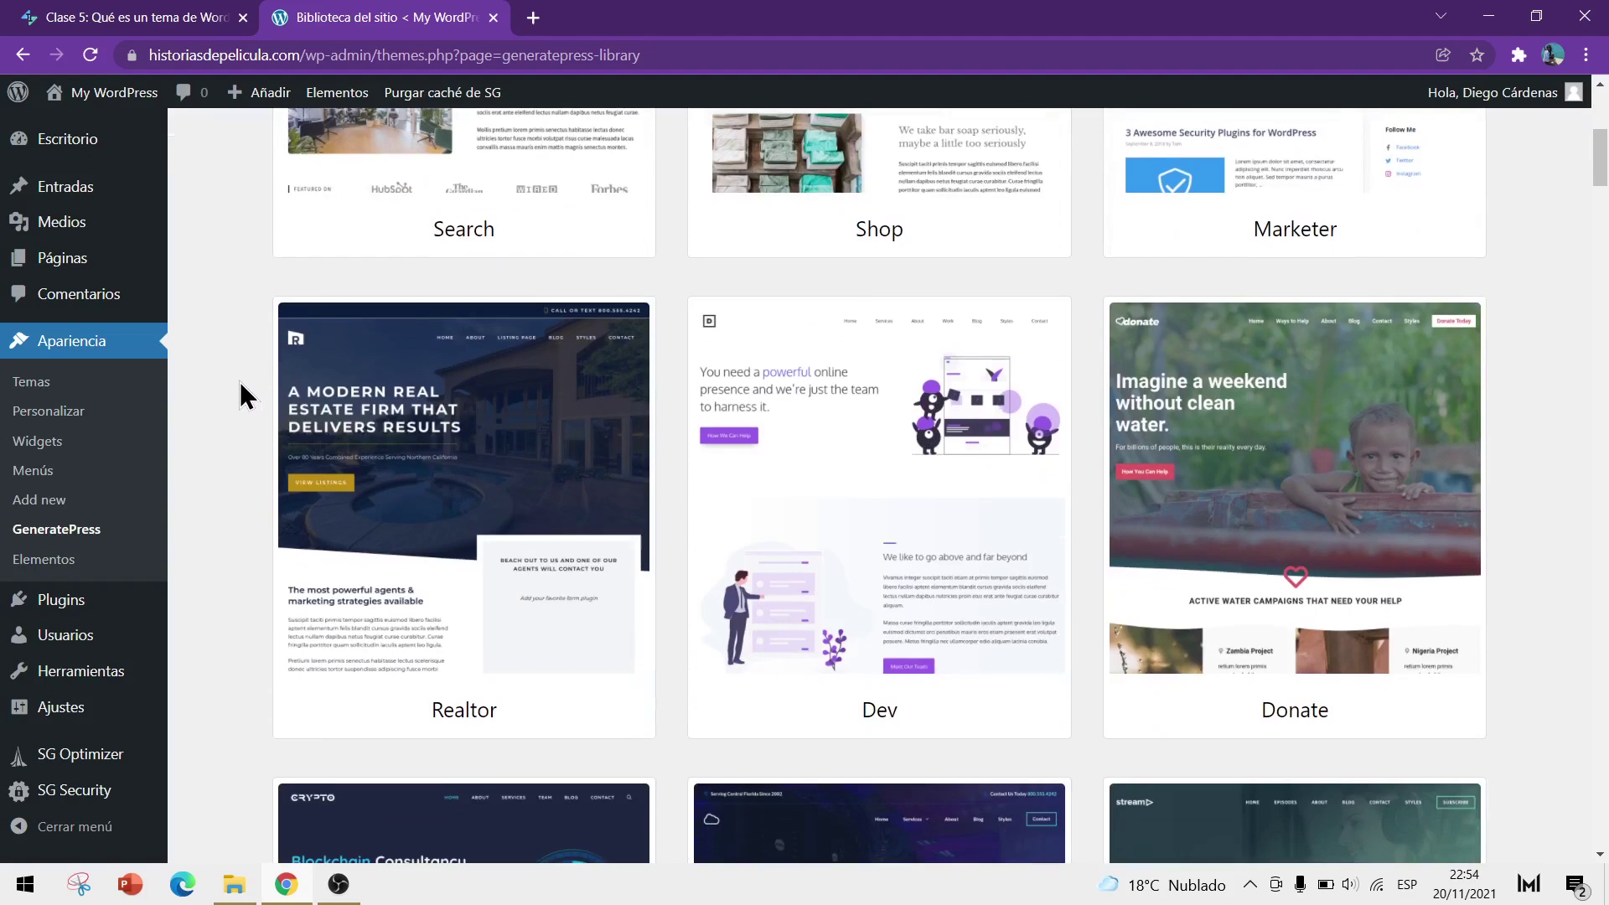
{"action": "scroll", "coordinate": [240, 391], "scroll_direction": "up", "scroll_amount": 5}
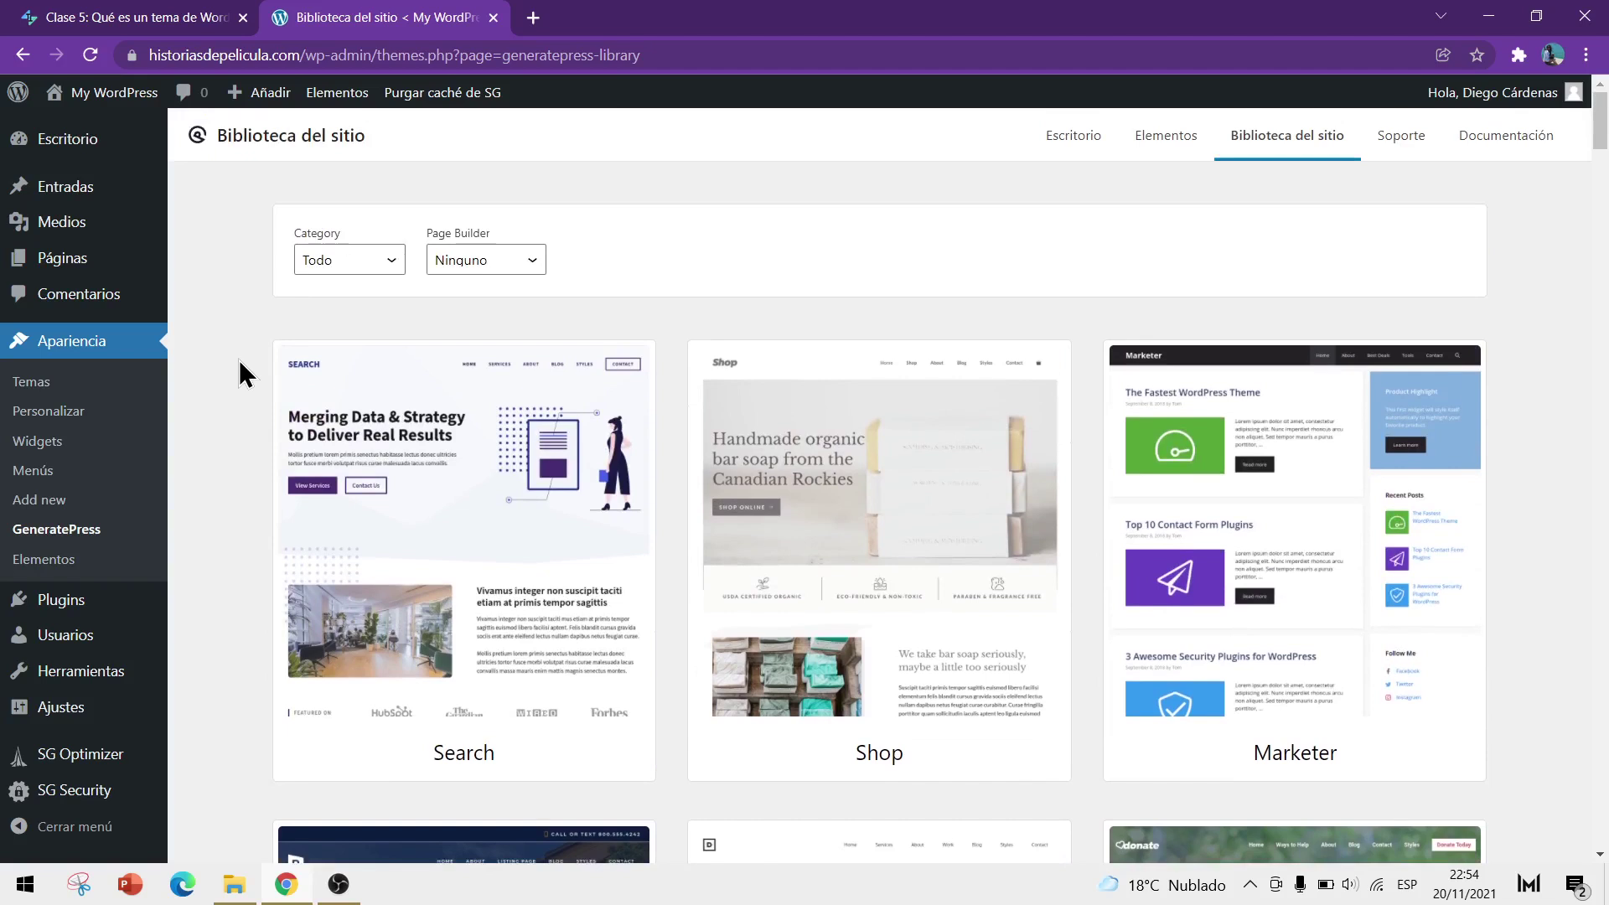
{"action": "scroll", "coordinate": [239, 359], "scroll_direction": "down", "scroll_amount": 1}
{"action": "scroll", "coordinate": [238, 360], "scroll_direction": "up", "scroll_amount": 1}
{"action": "left_click", "coordinate": [528, 261]}
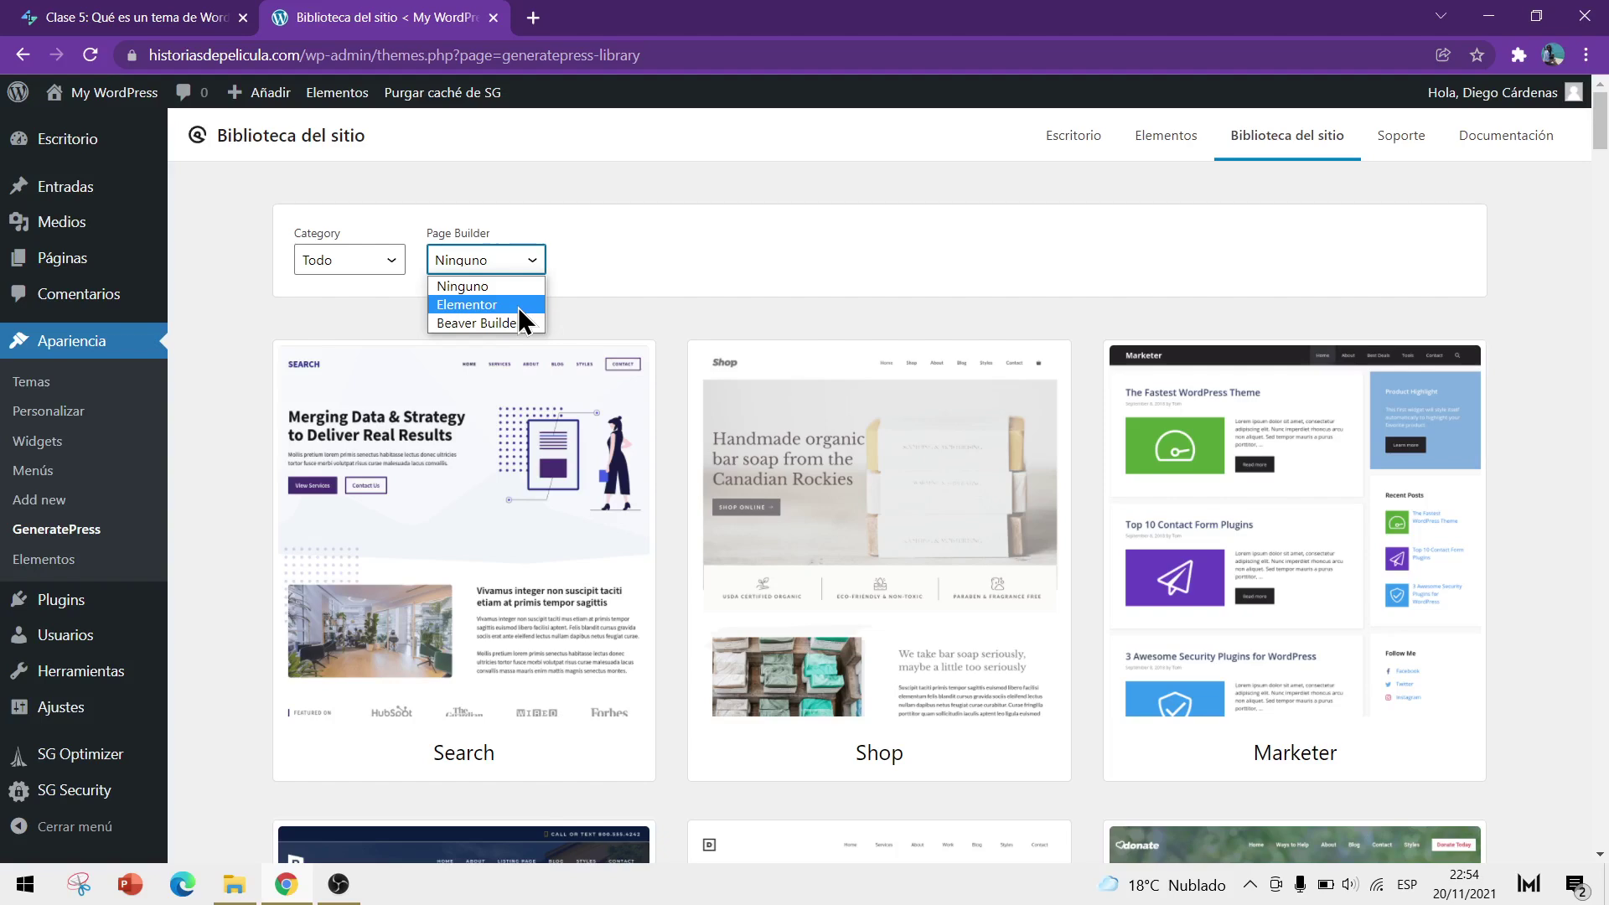
Scroll the list again and reopen the Page Builder choices Ninguno, Elementor and Beaver Builder
{"action": "scroll", "coordinate": [897, 388], "scroll_direction": "down", "scroll_amount": 7}
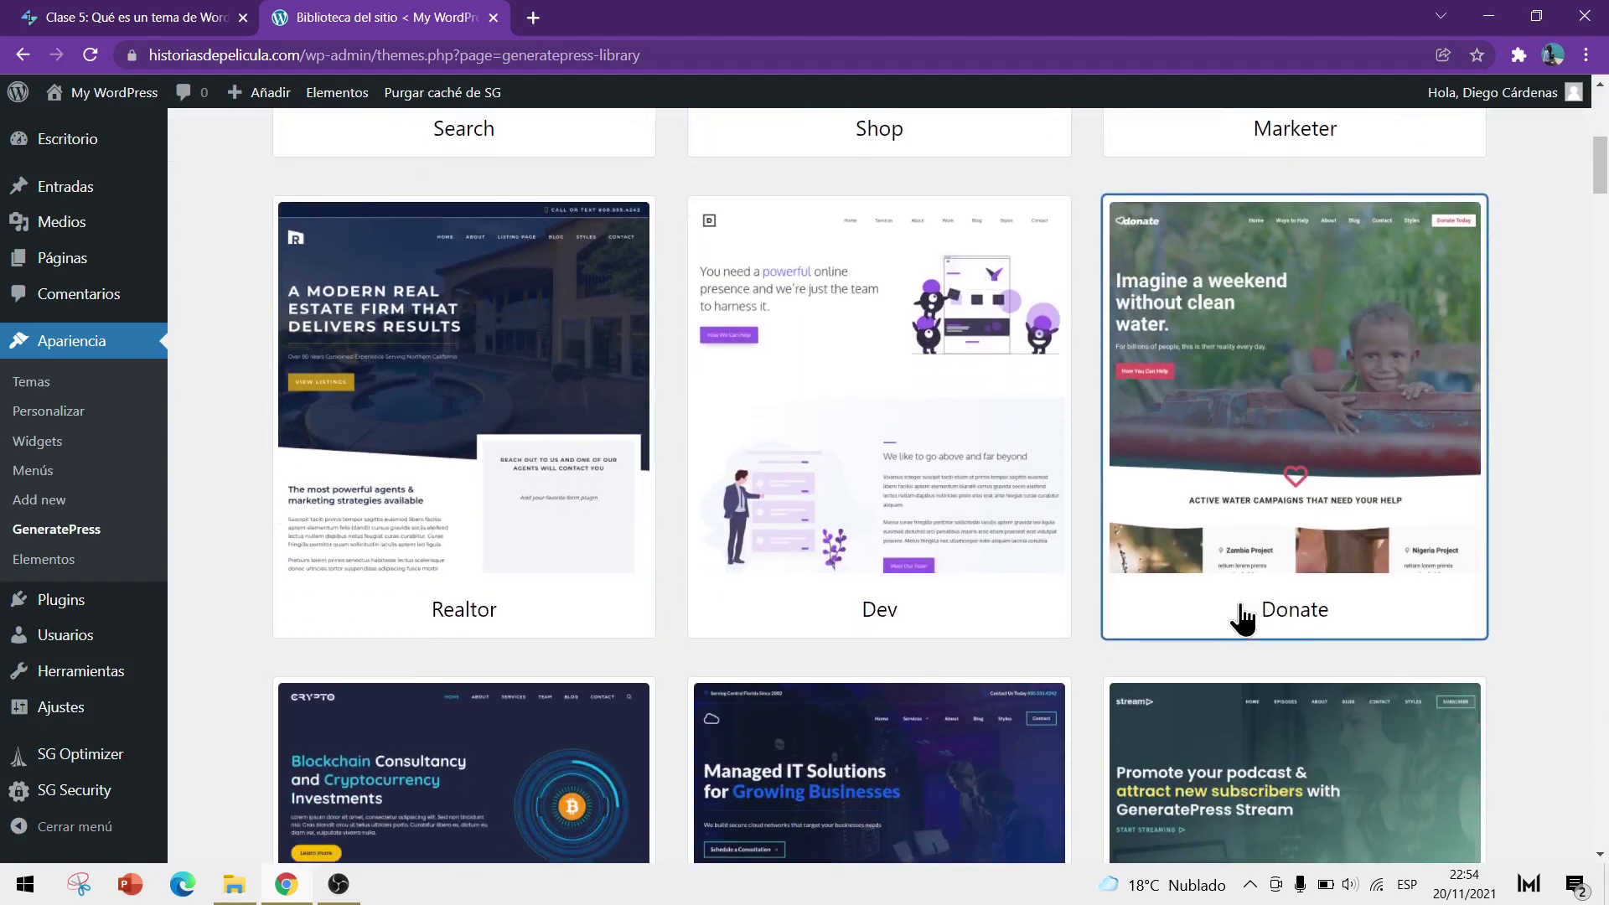
{"action": "scroll", "coordinate": [500, 570], "scroll_direction": "down", "scroll_amount": 1}
{"action": "scroll", "coordinate": [671, 591], "scroll_direction": "up", "scroll_amount": 6}
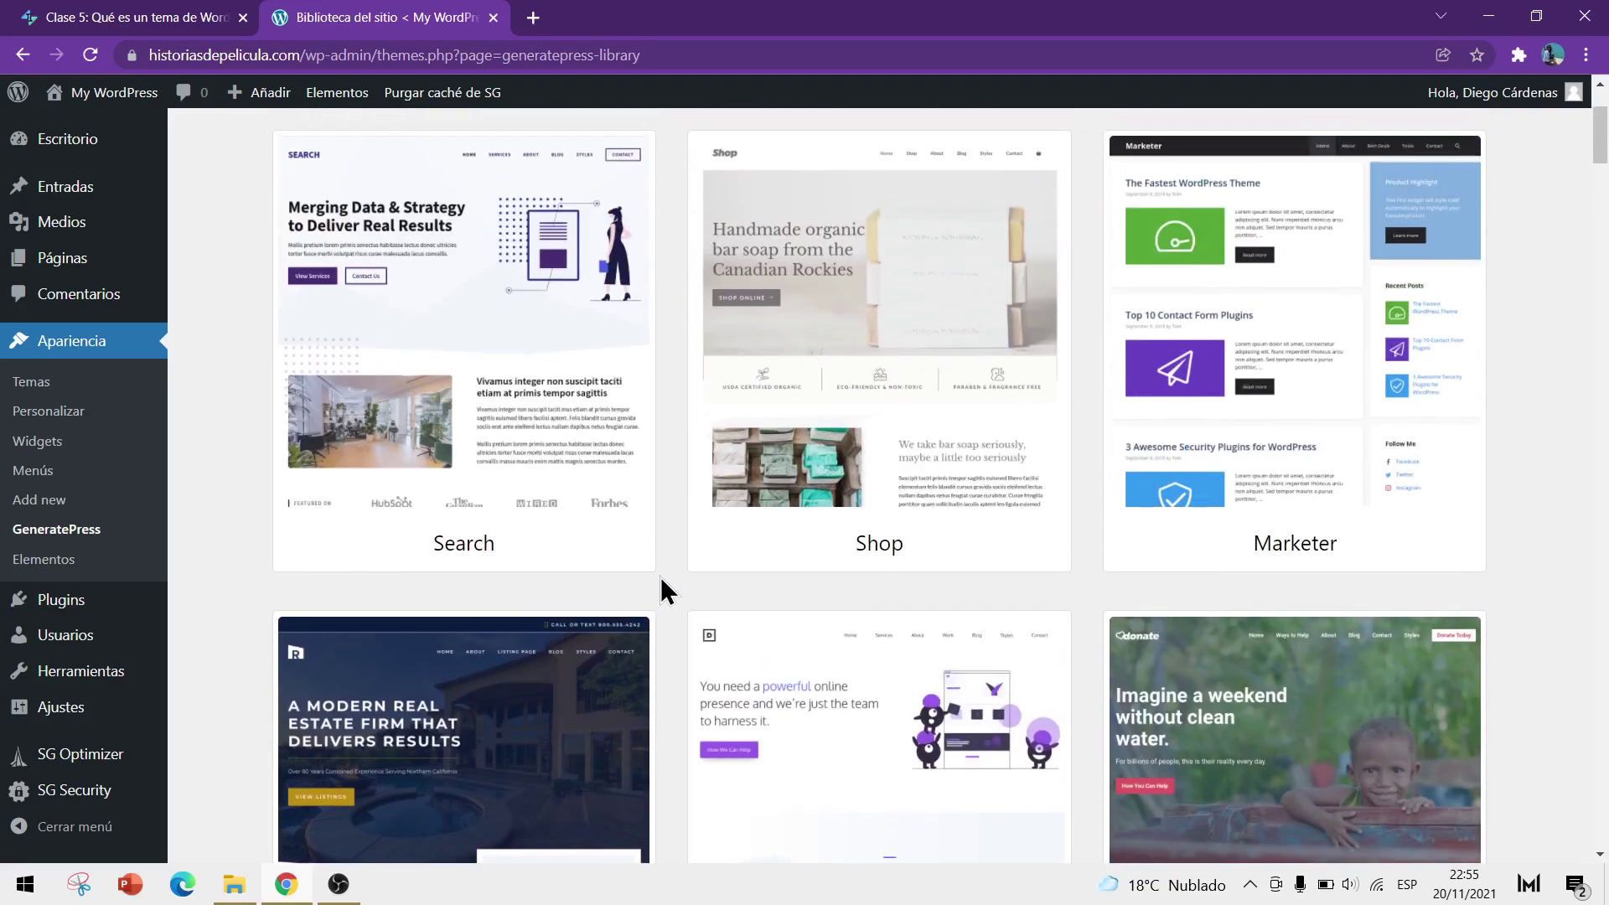
{"action": "scroll", "coordinate": [660, 577], "scroll_direction": "up", "scroll_amount": 3}
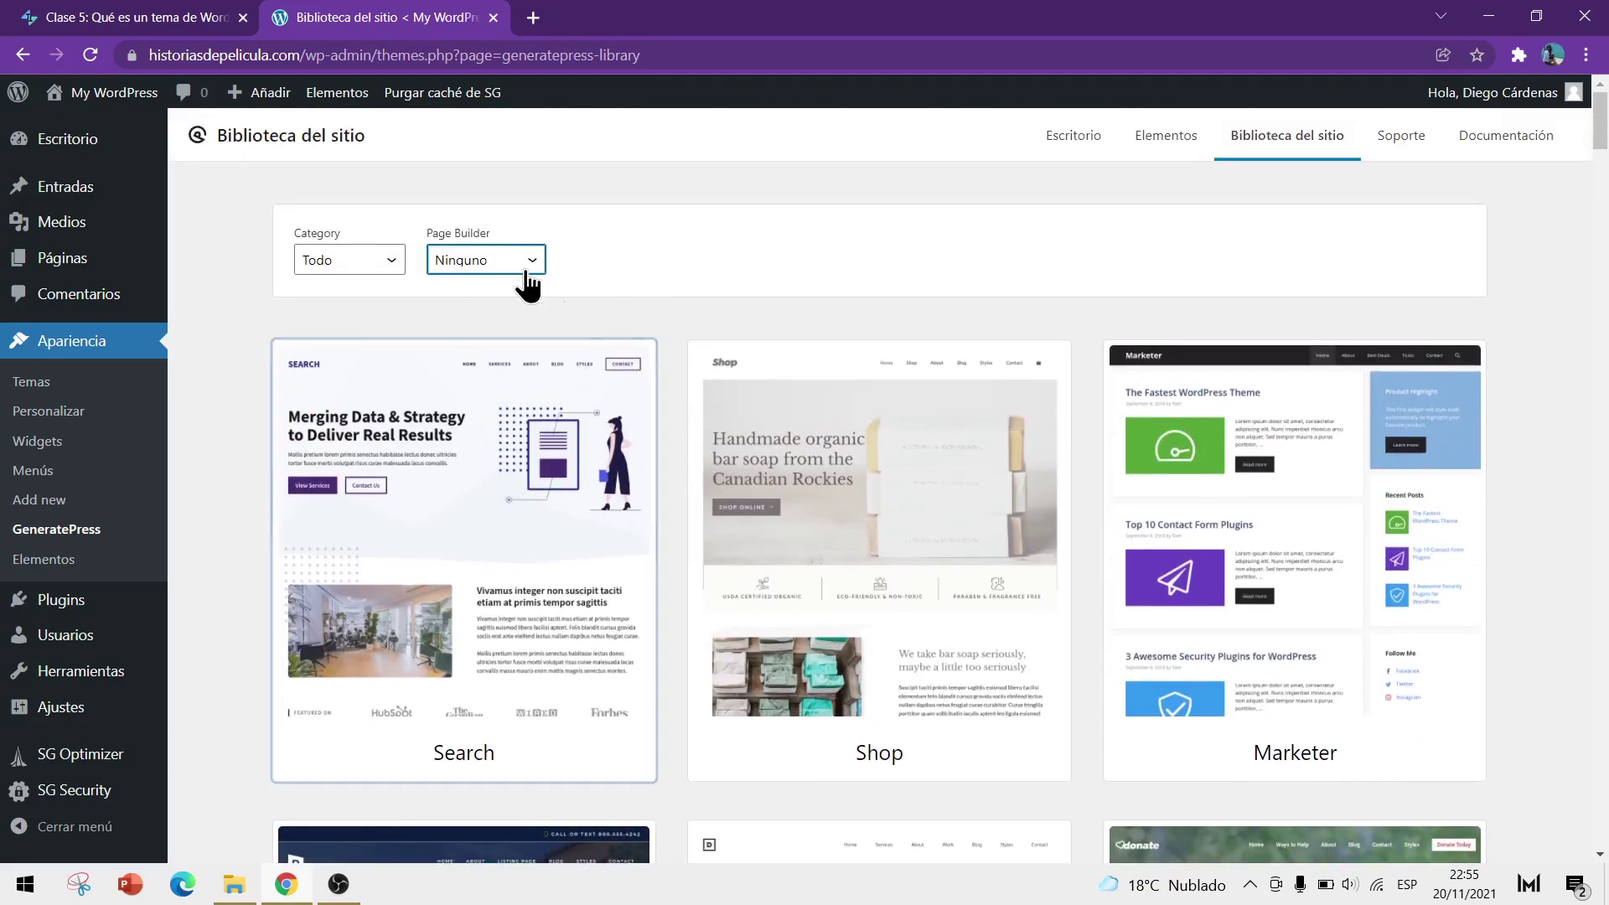
{"action": "left_click", "coordinate": [499, 266]}
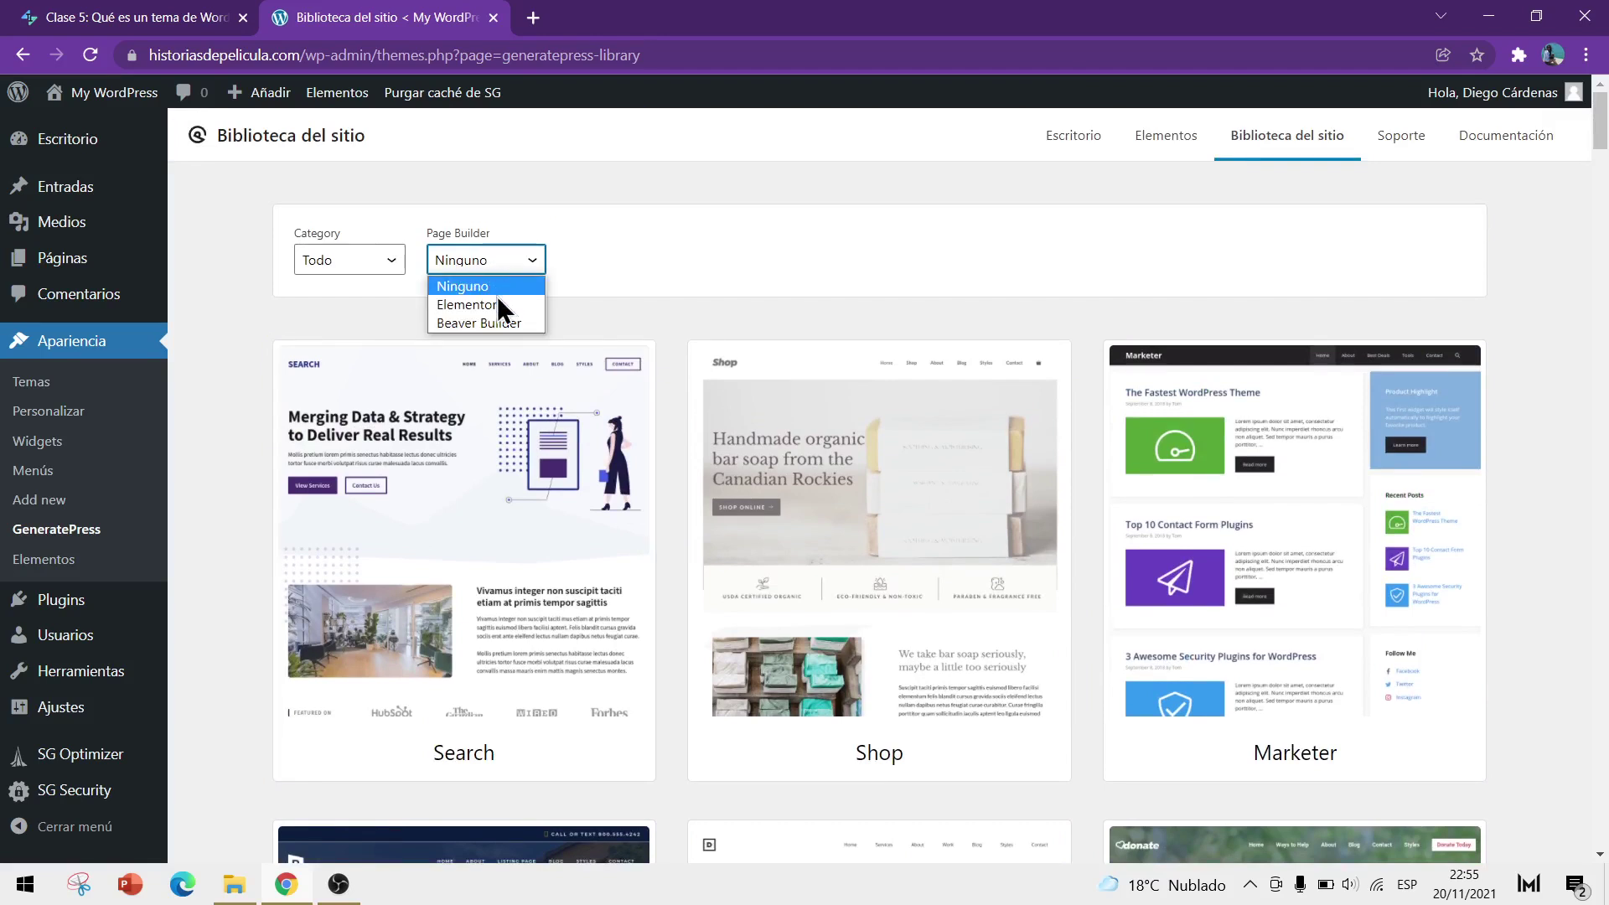
Filter to Elementor and browse sites like Digital Creative, Mentor, LearnEd, Bold and Uno
{"action": "left_click", "coordinate": [475, 305]}
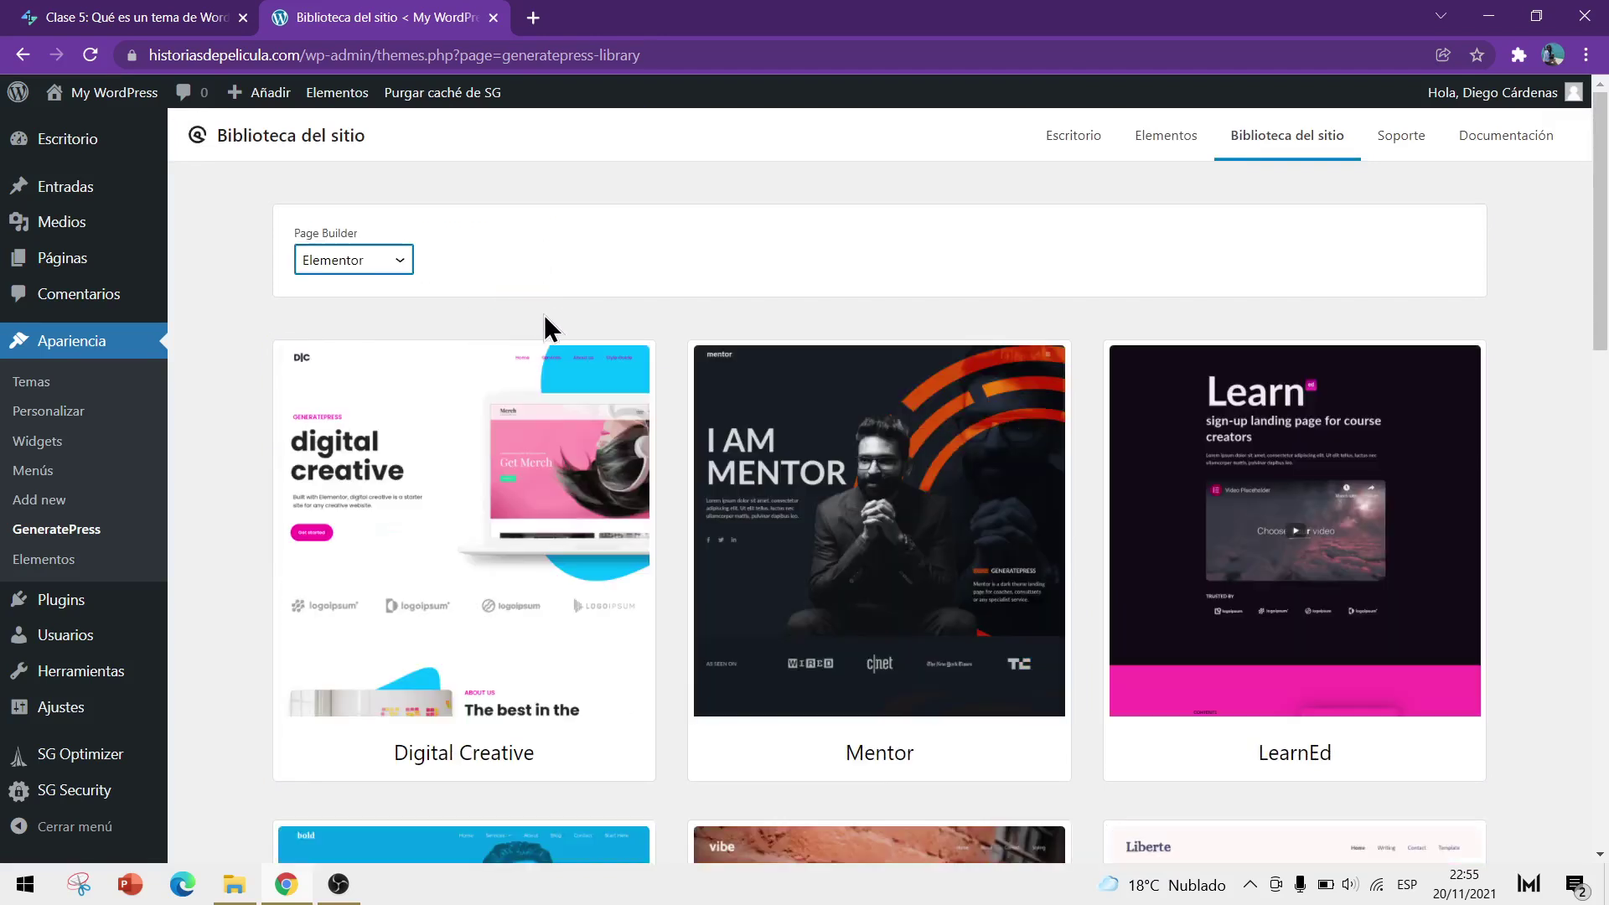
{"action": "scroll", "coordinate": [374, 378], "scroll_direction": "down", "scroll_amount": 1}
{"action": "scroll", "coordinate": [1411, 405], "scroll_direction": "down", "scroll_amount": 10}
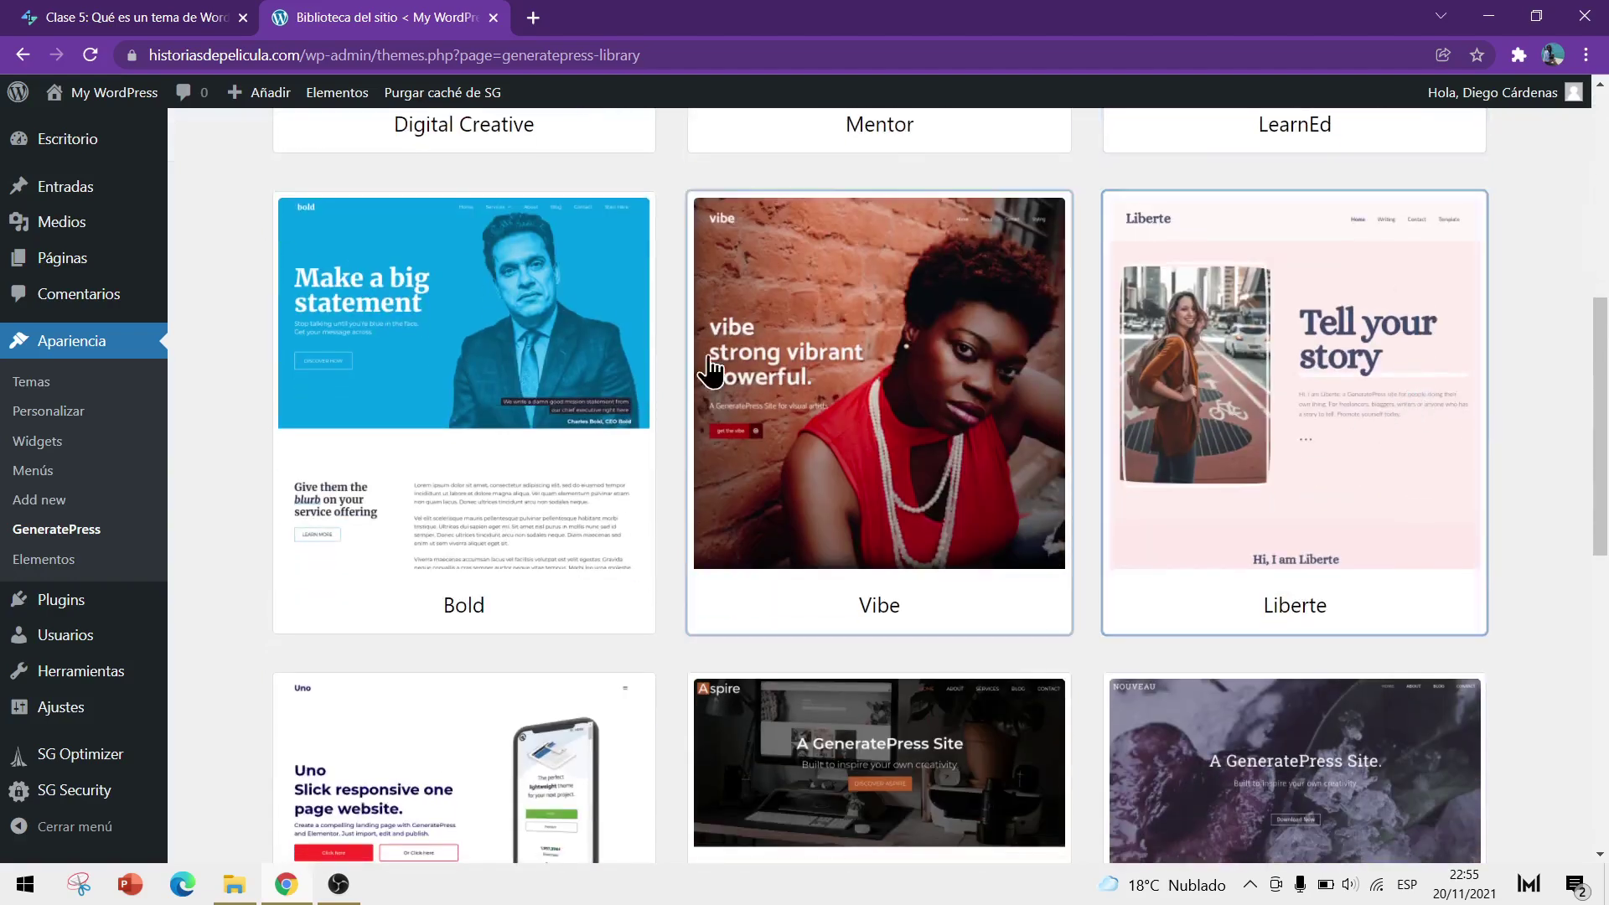
{"action": "scroll", "coordinate": [469, 370], "scroll_direction": "down", "scroll_amount": 5}
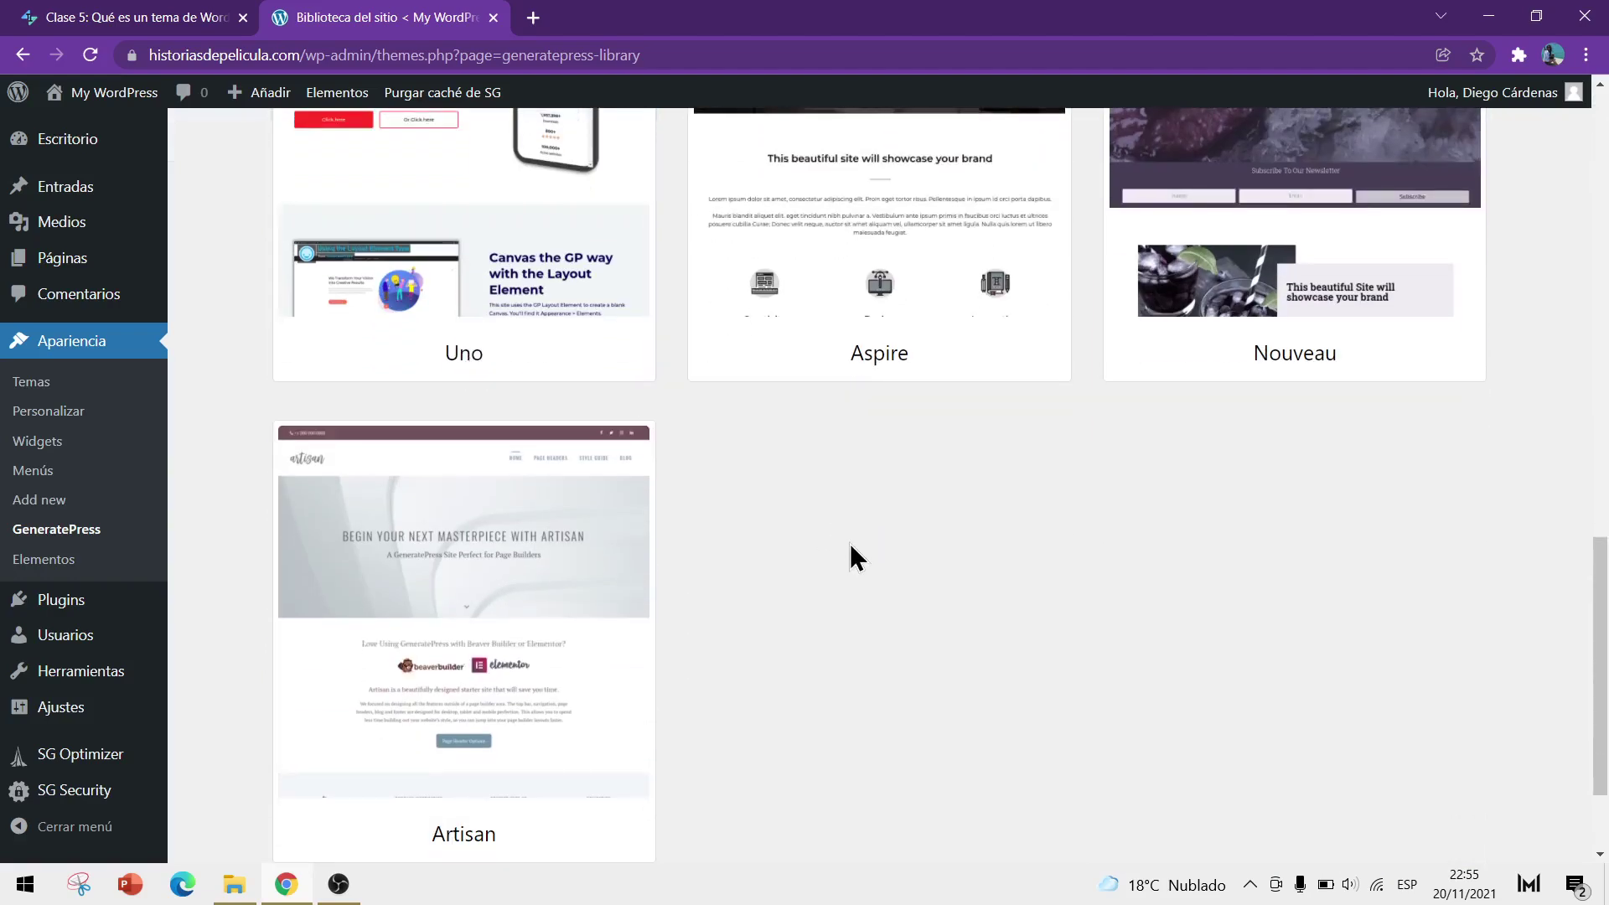
{"action": "scroll", "coordinate": [850, 543], "scroll_direction": "up", "scroll_amount": 4}
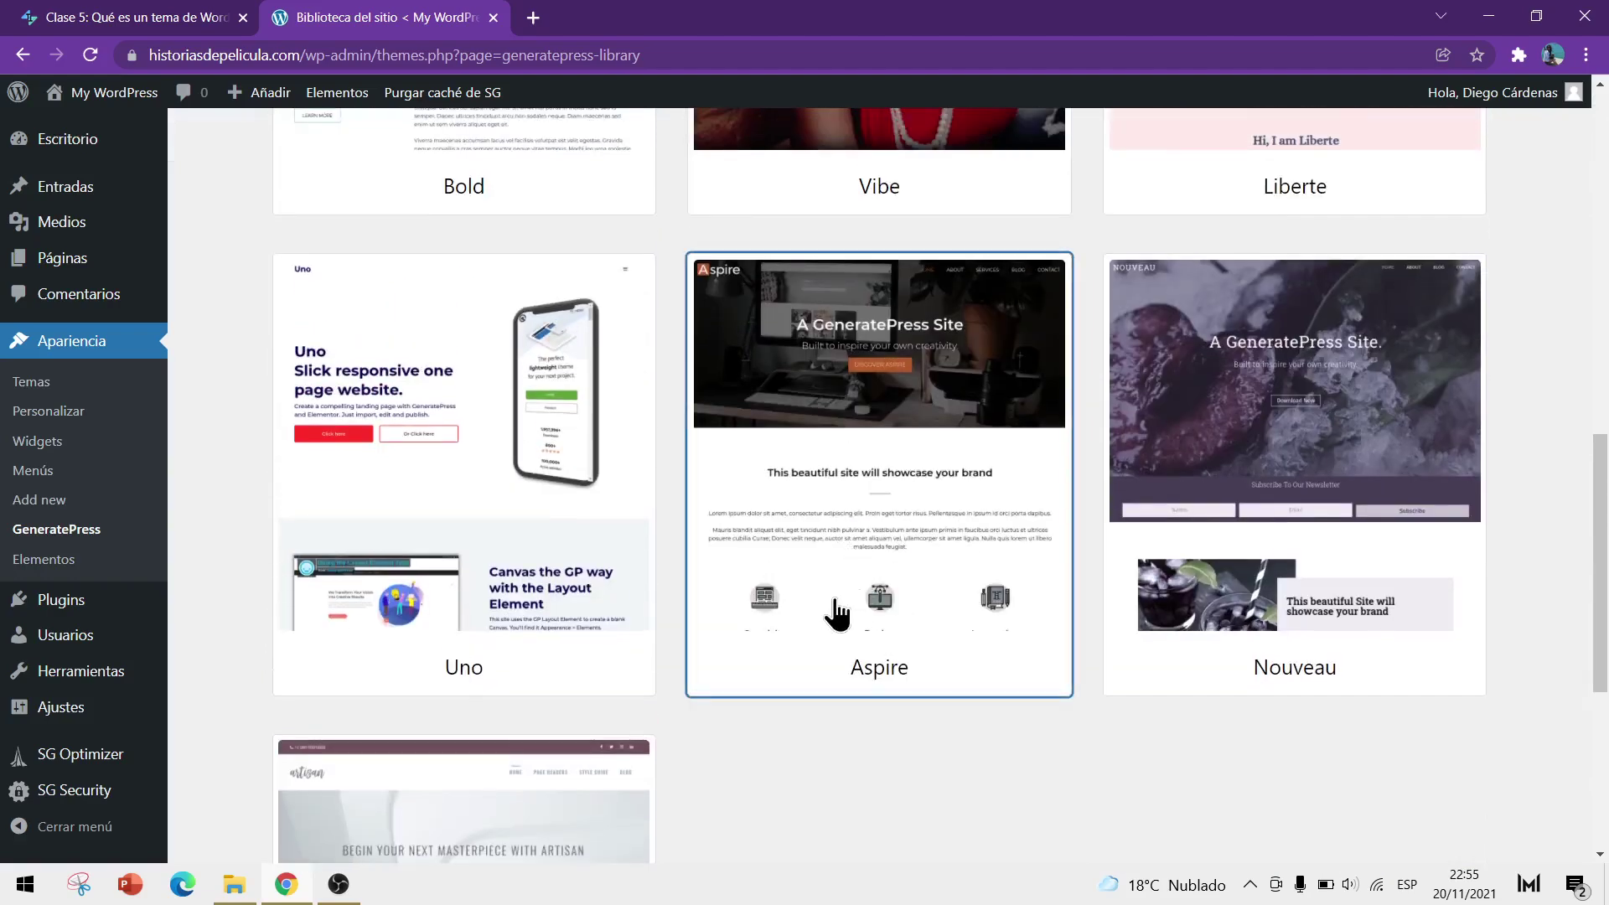
{"action": "scroll", "coordinate": [805, 694], "scroll_direction": "down", "scroll_amount": 2}
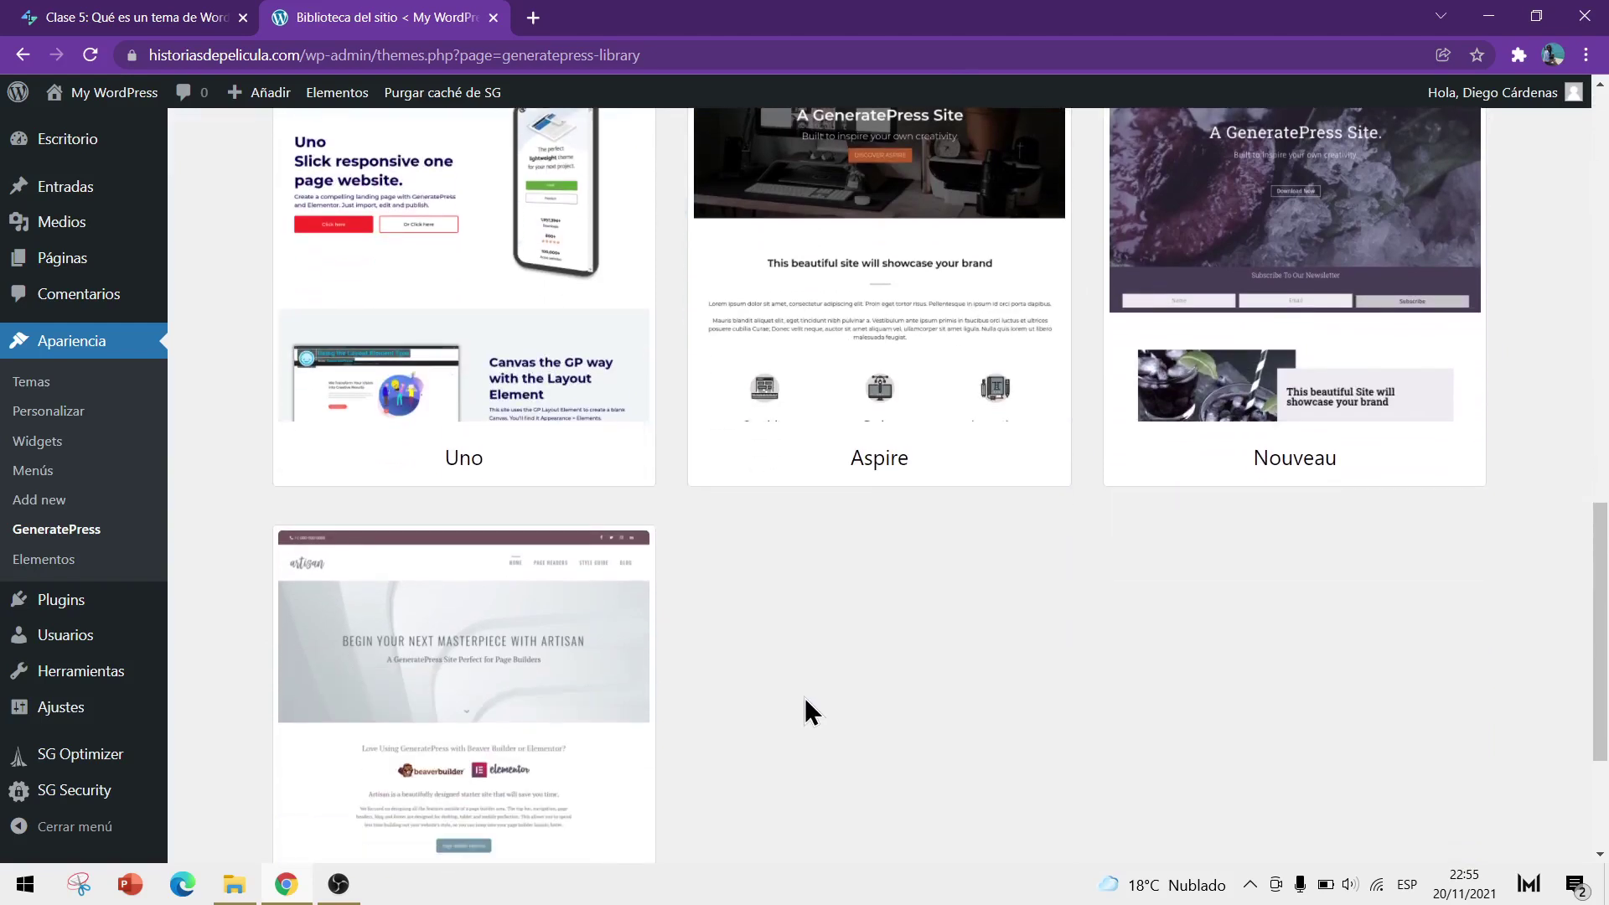
{"action": "scroll", "coordinate": [776, 707], "scroll_direction": "down", "scroll_amount": 3}
{"action": "scroll", "coordinate": [776, 708], "scroll_direction": "up", "scroll_amount": 5}
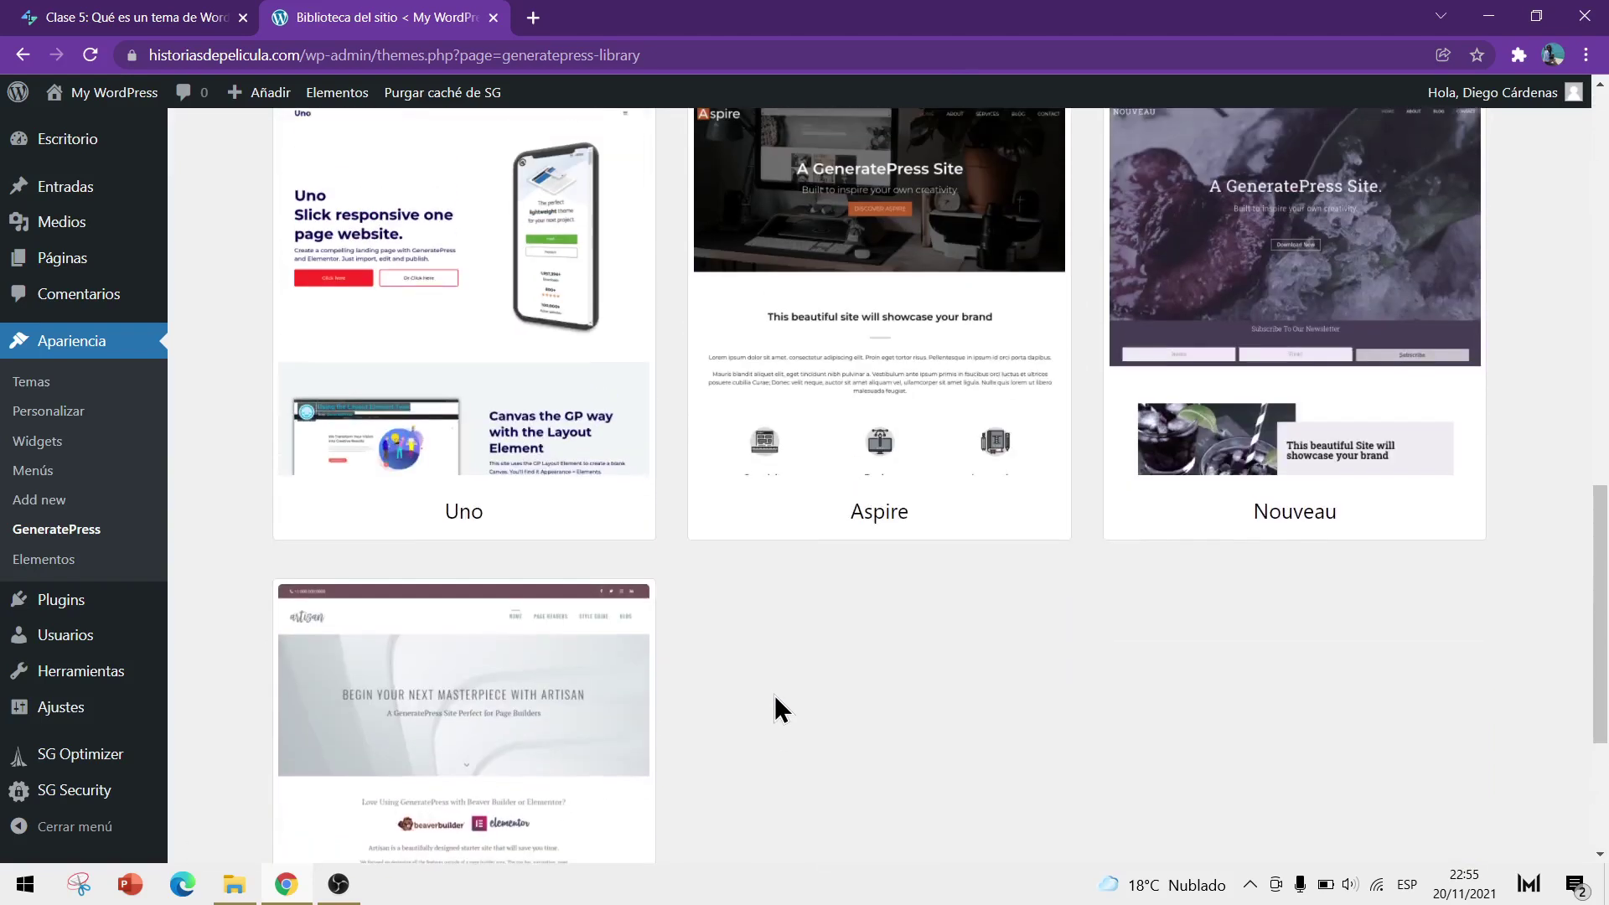
{"action": "scroll", "coordinate": [1310, 603], "scroll_direction": "up", "scroll_amount": 10}
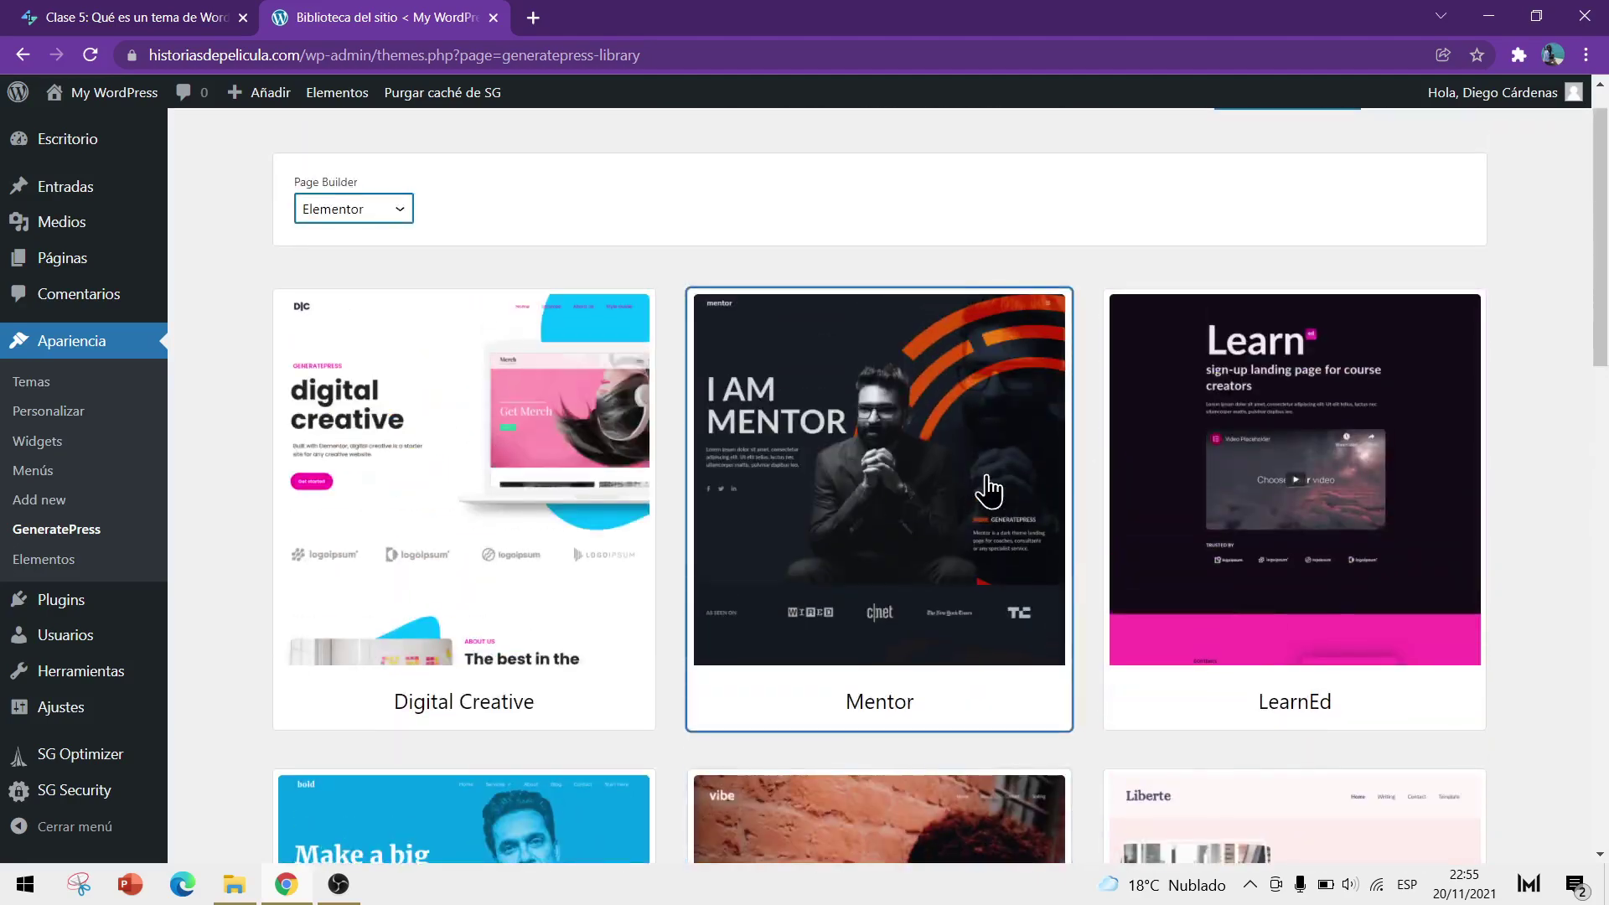
{"action": "left_click", "coordinate": [903, 469]}
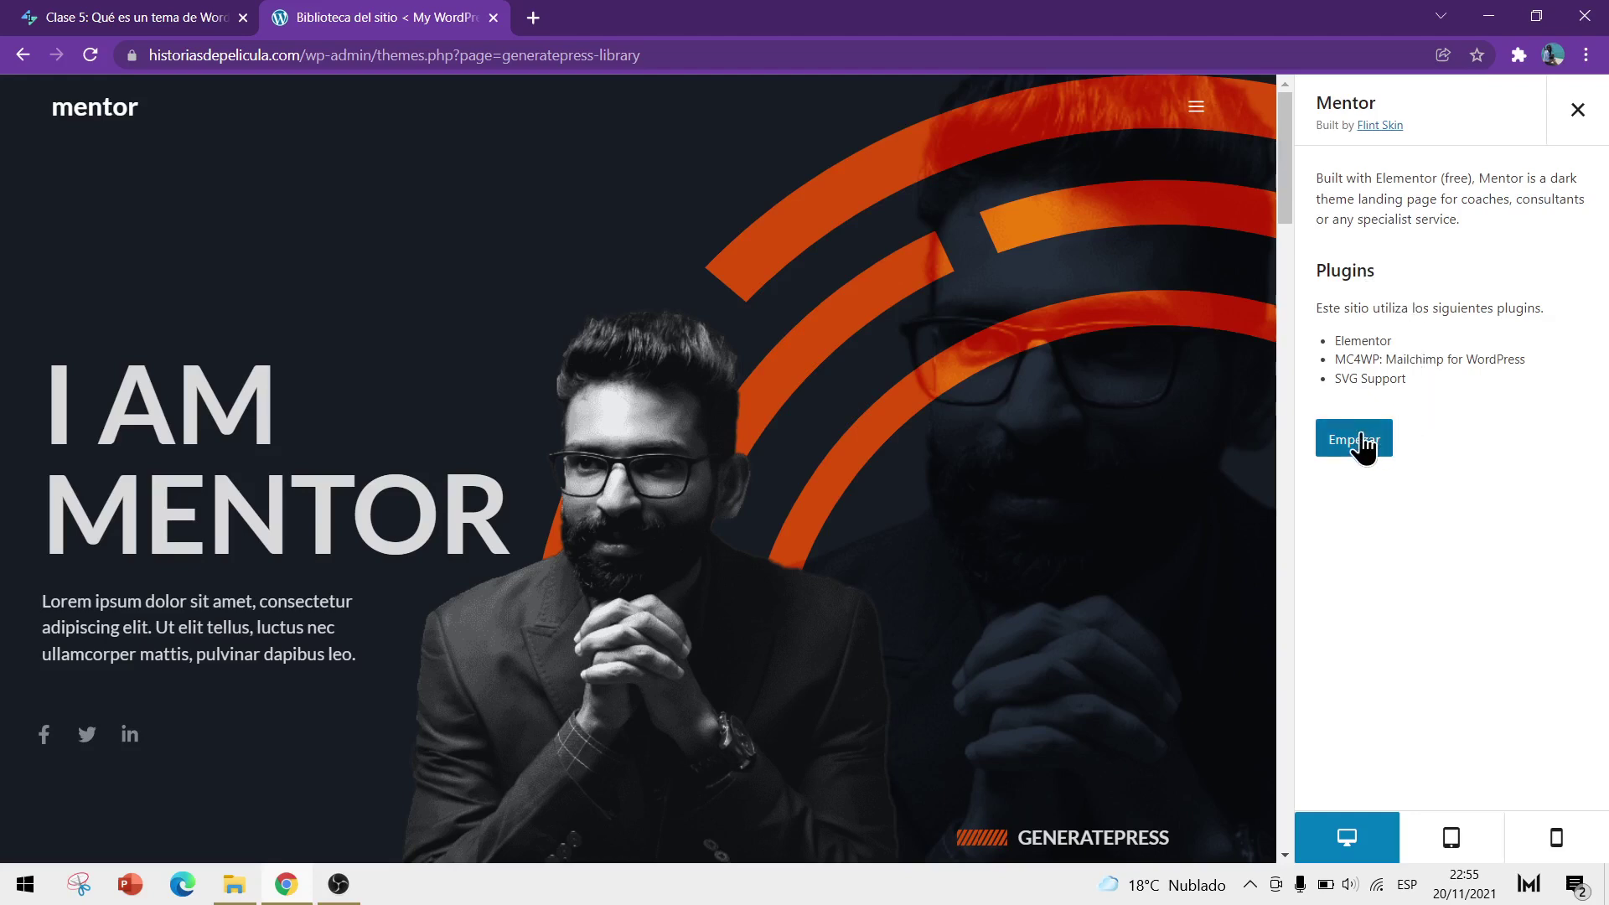
{"action": "left_click_drag", "start_coordinate": [1393, 340], "coordinate": [1334, 379]}
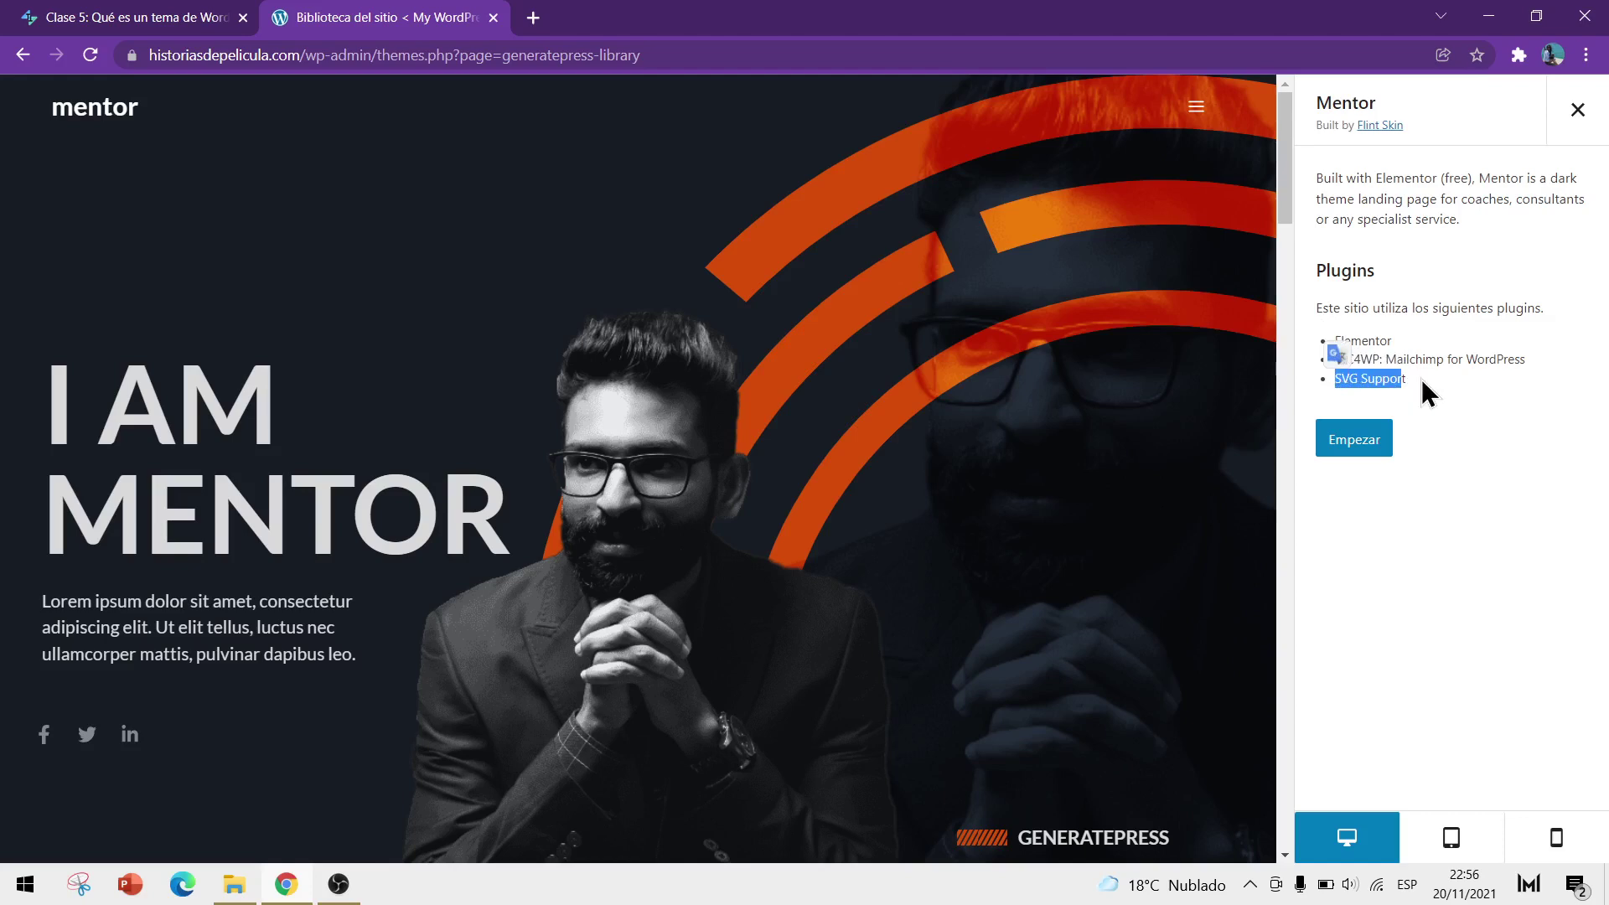
{"action": "left_click", "coordinate": [1576, 112]}
Set the Page Builder filter to Ninguno and browse the no-builder templates
{"action": "left_click", "coordinate": [307, 265]}
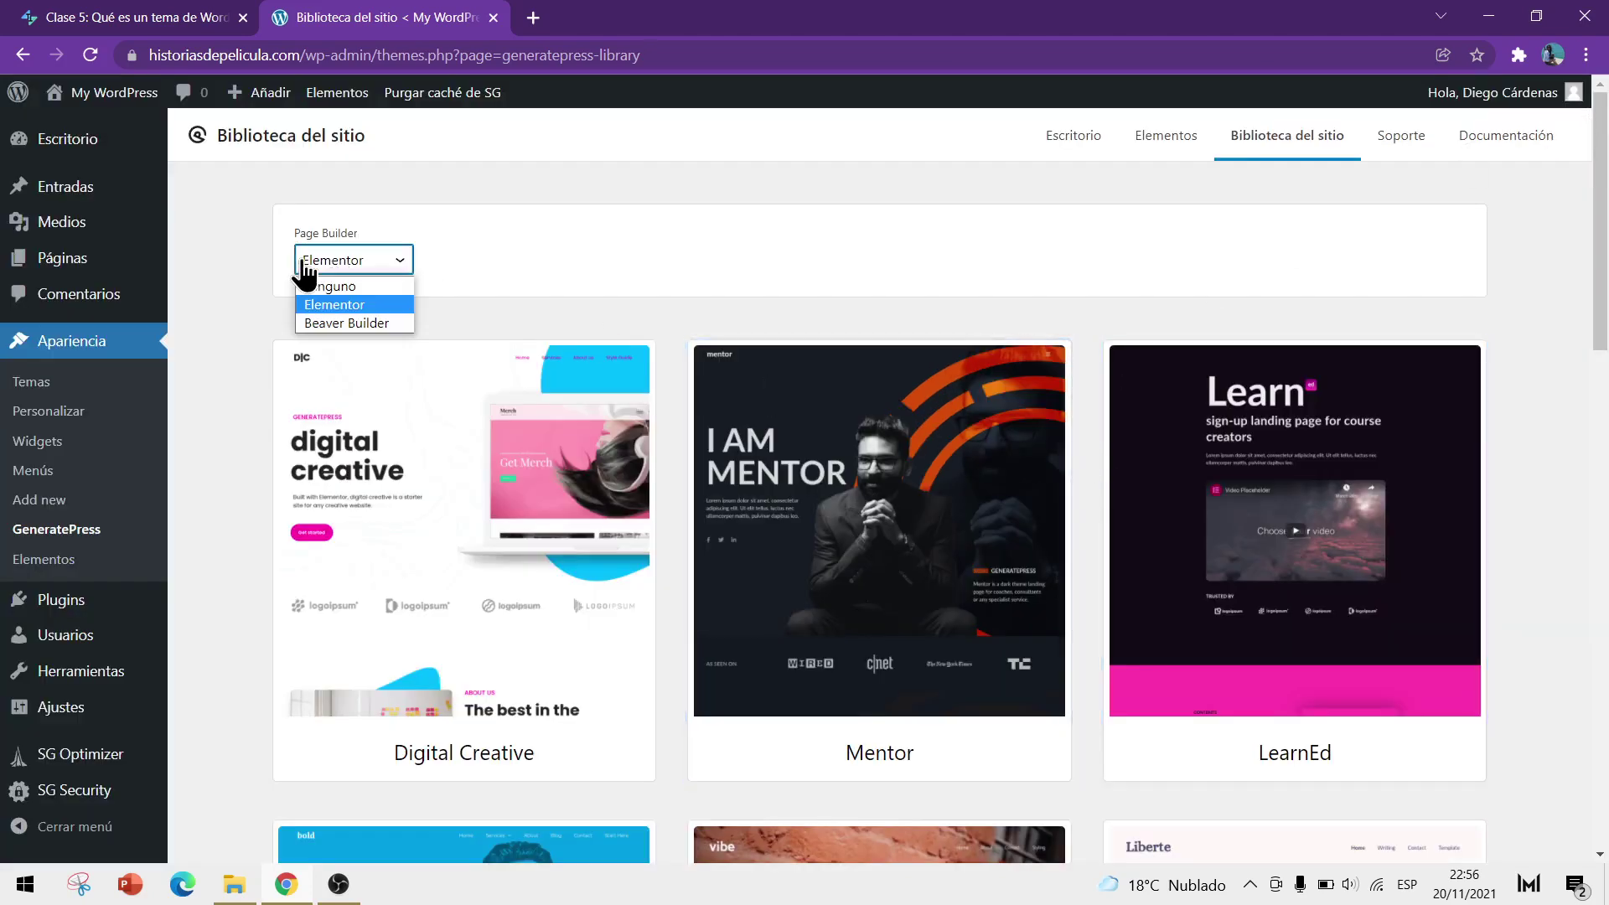
{"action": "left_click", "coordinate": [345, 286]}
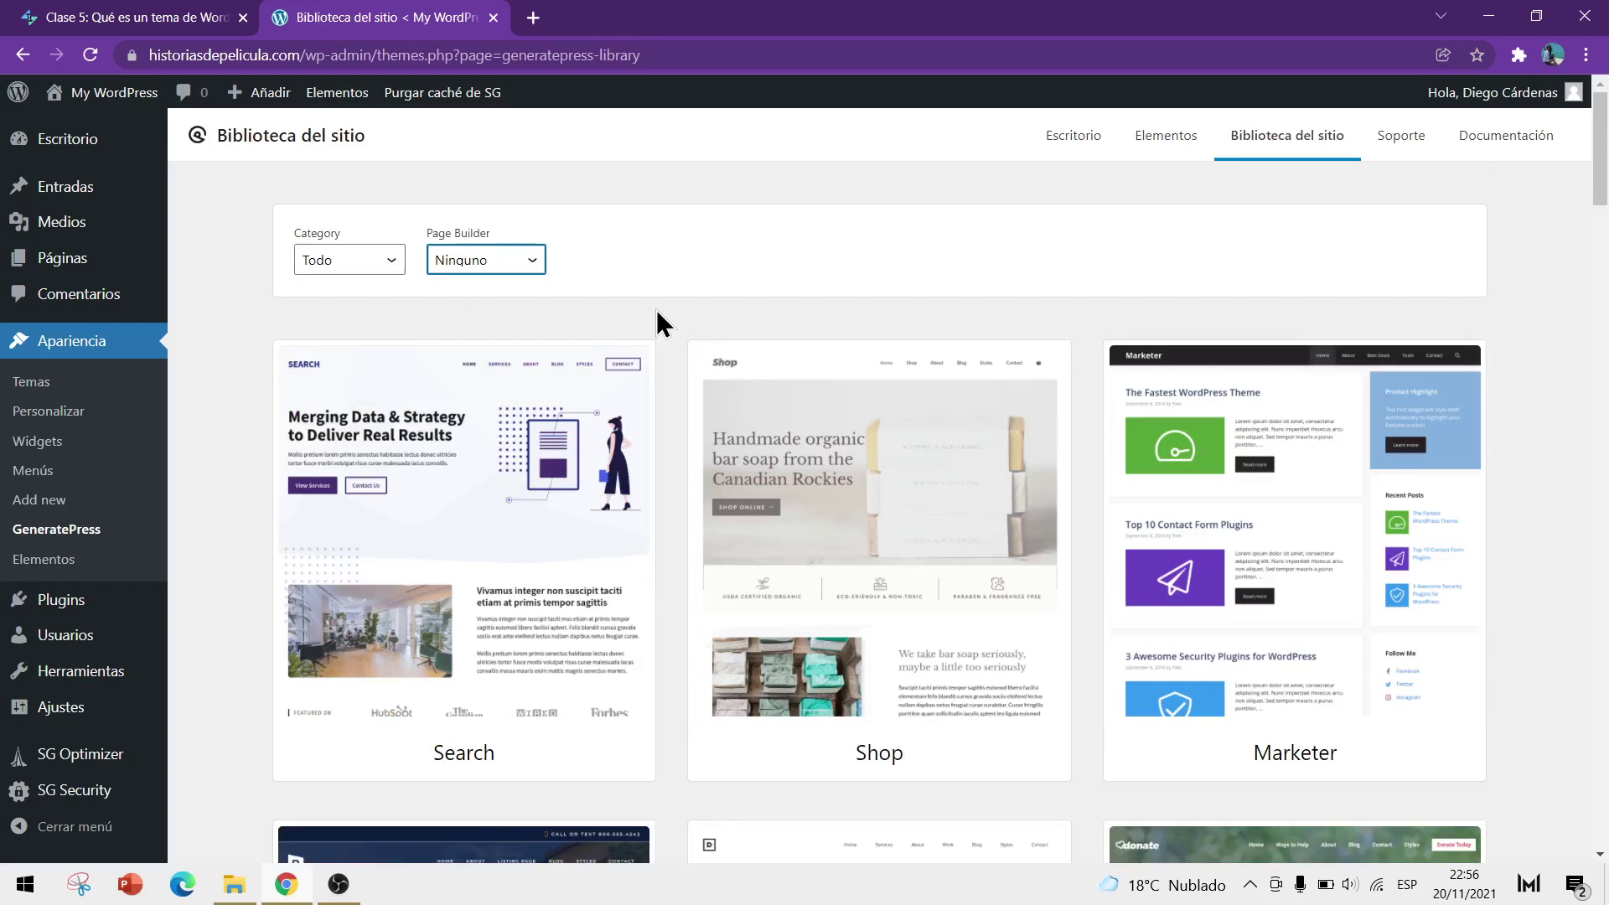
{"action": "scroll", "coordinate": [656, 319], "scroll_direction": "down", "scroll_amount": 10}
{"action": "scroll", "coordinate": [1459, 419], "scroll_direction": "down", "scroll_amount": 13}
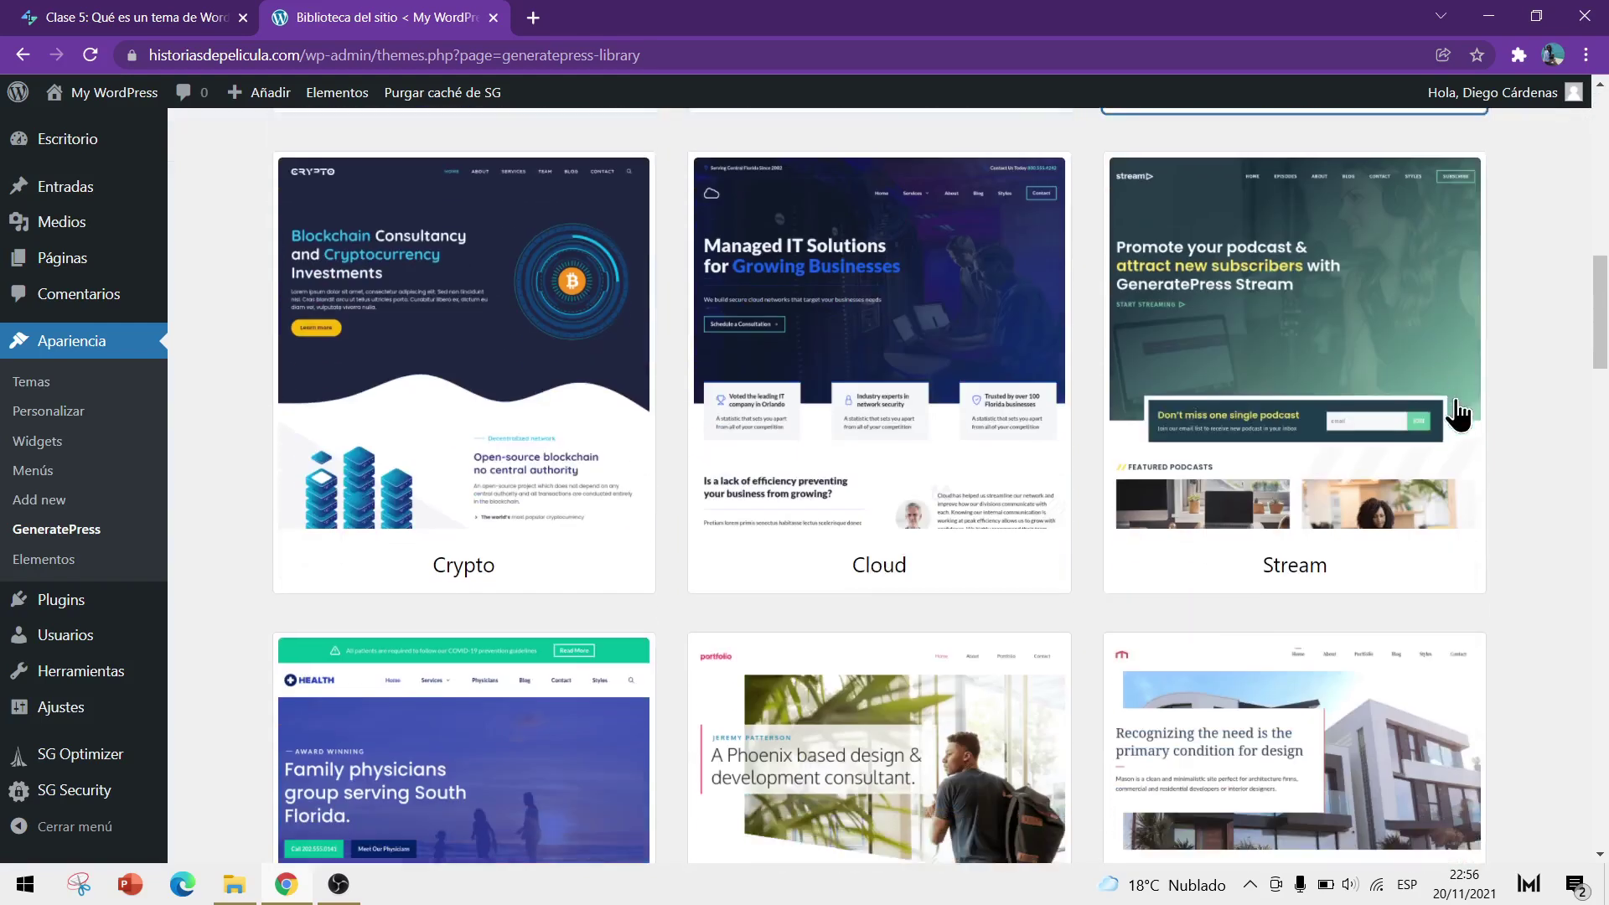
{"action": "scroll", "coordinate": [1496, 415], "scroll_direction": "down", "scroll_amount": 8}
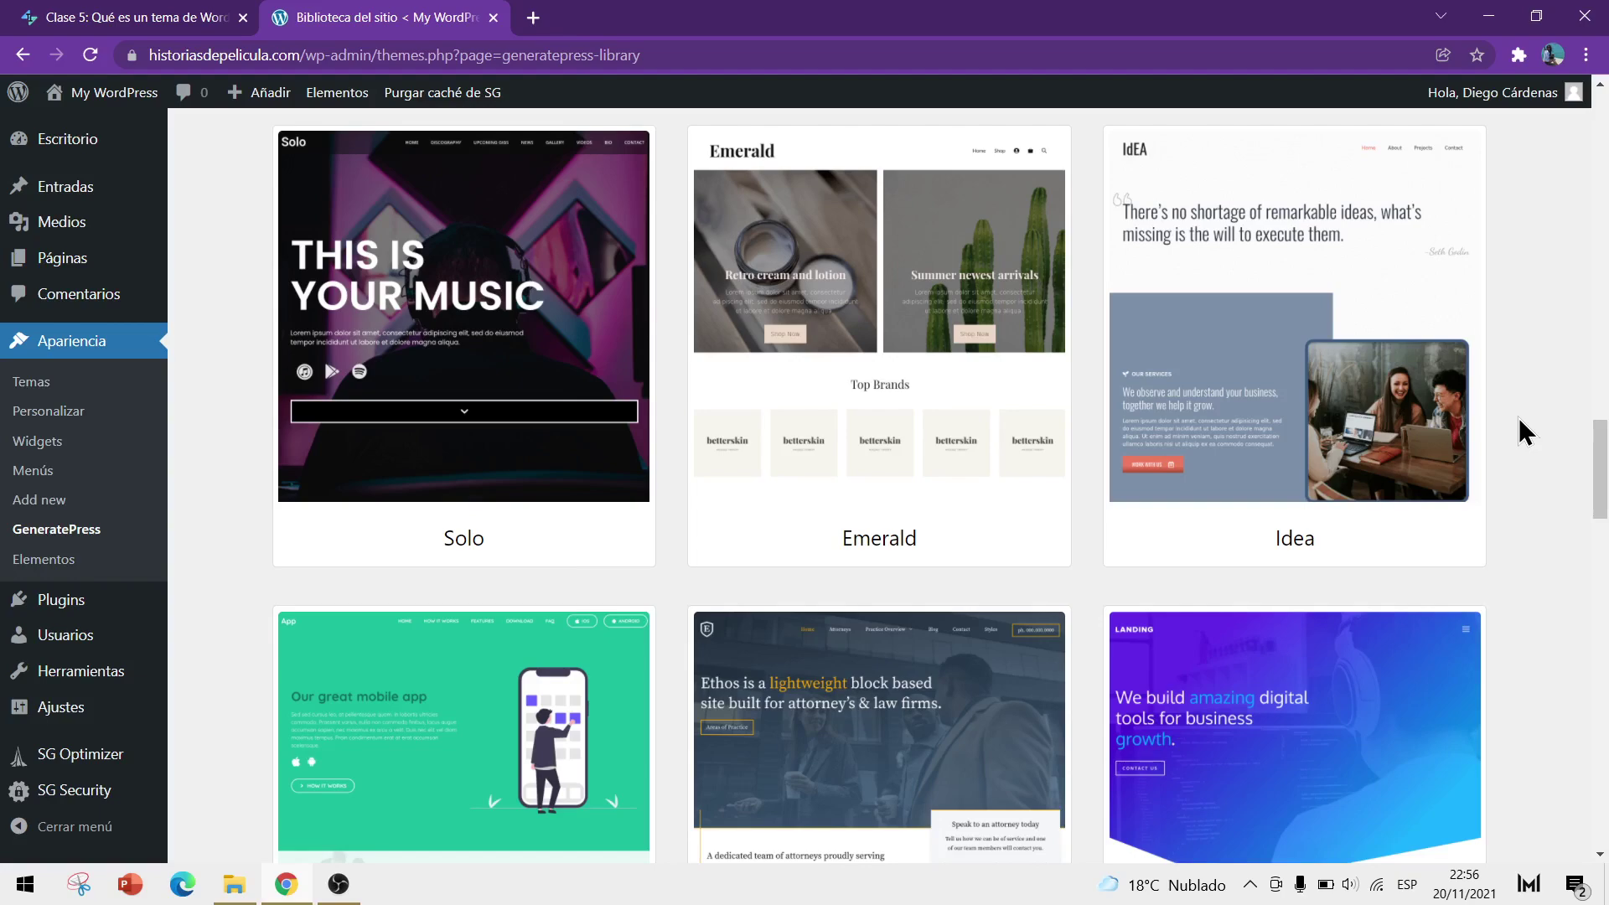
{"action": "scroll", "coordinate": [1519, 418], "scroll_direction": "down", "scroll_amount": 1}
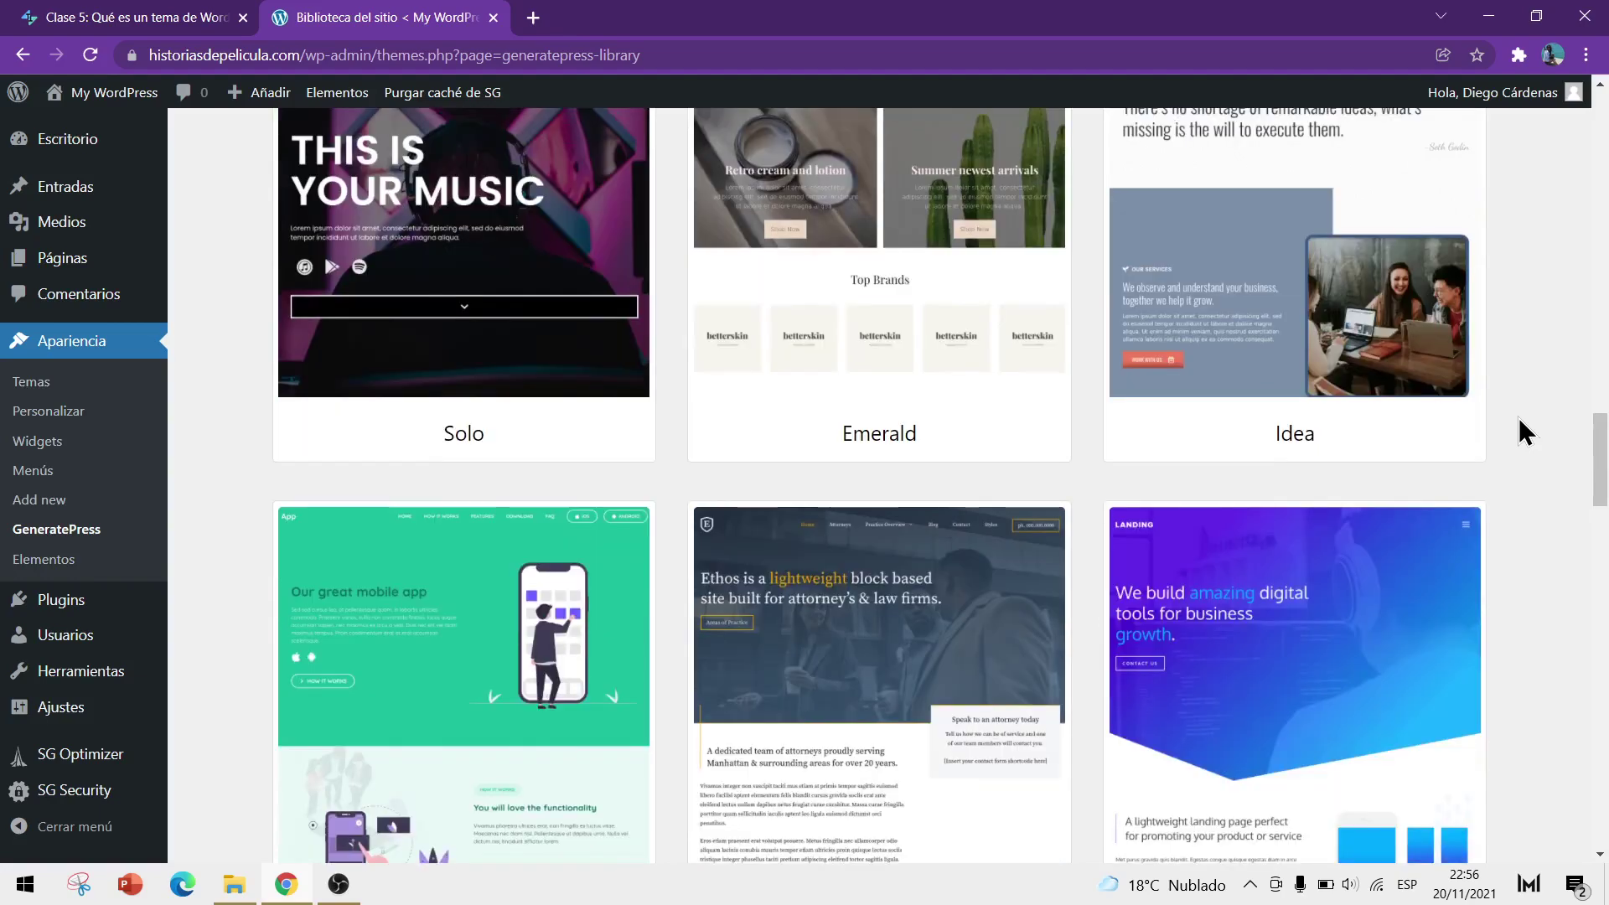
{"action": "scroll", "coordinate": [1519, 417], "scroll_direction": "down", "scroll_amount": 9}
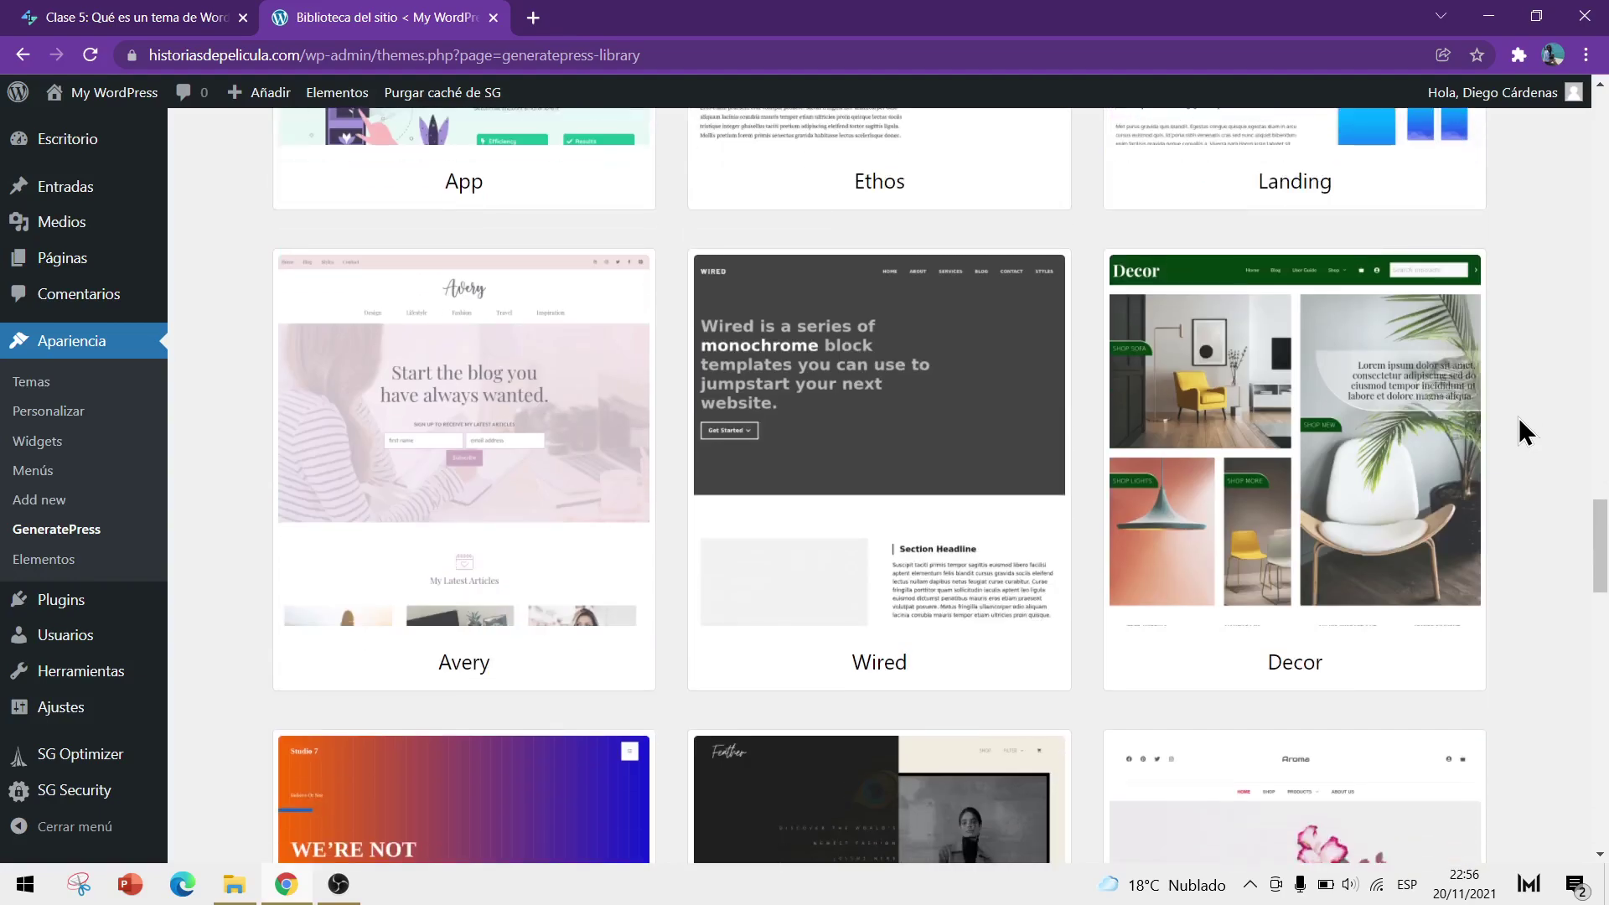
{"action": "scroll", "coordinate": [1518, 418], "scroll_direction": "down", "scroll_amount": 11}
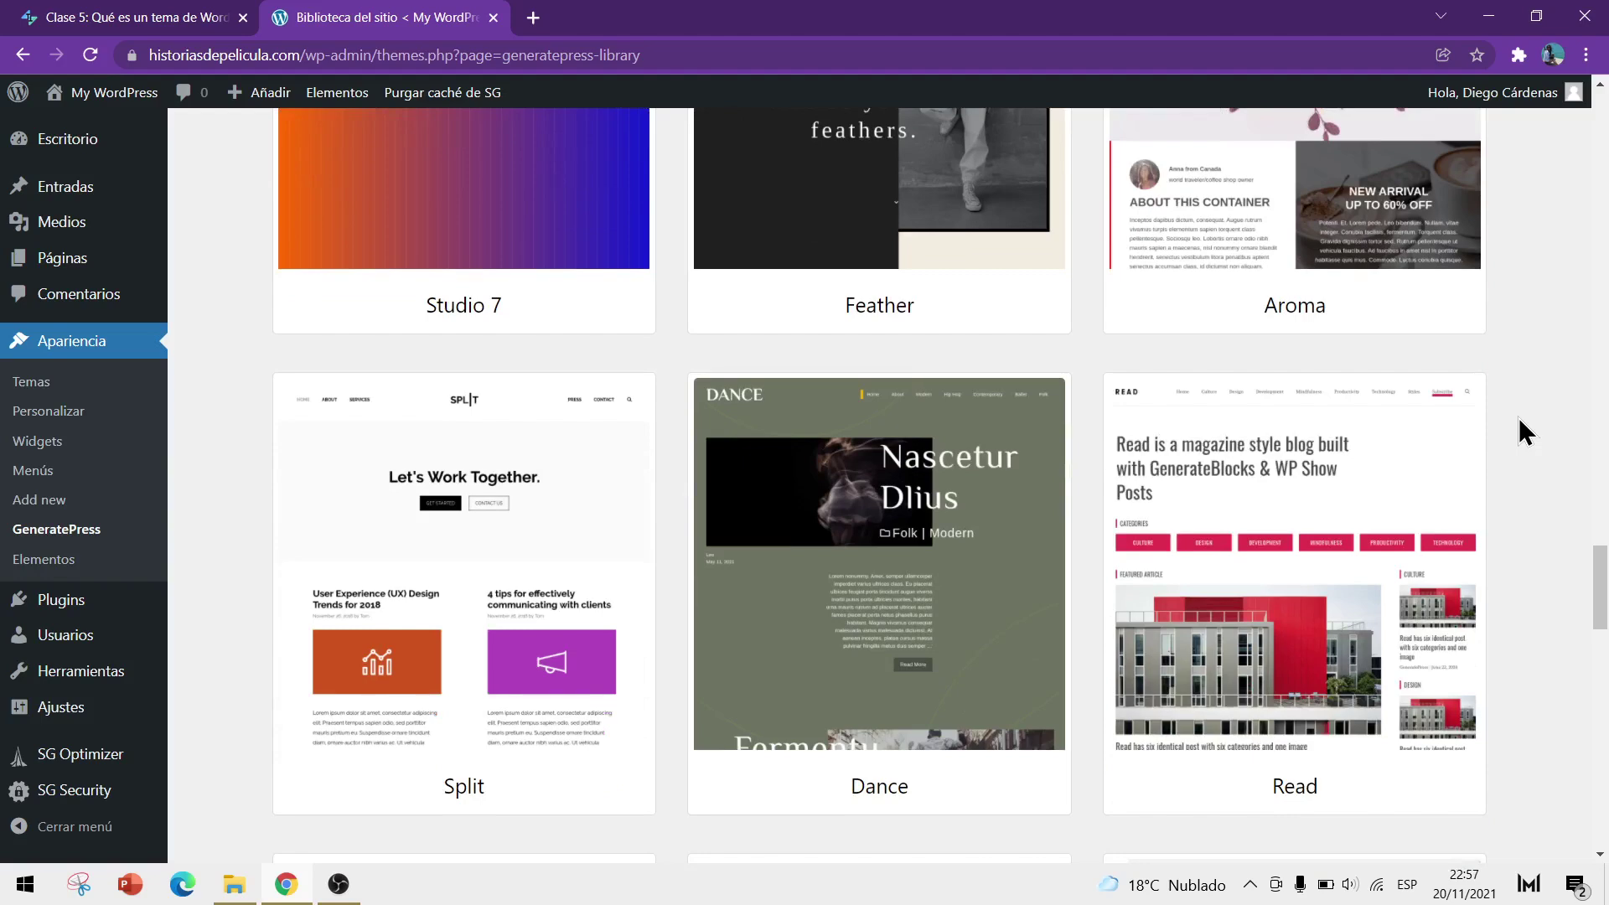
{"action": "scroll", "coordinate": [1519, 417], "scroll_direction": "down", "scroll_amount": 3}
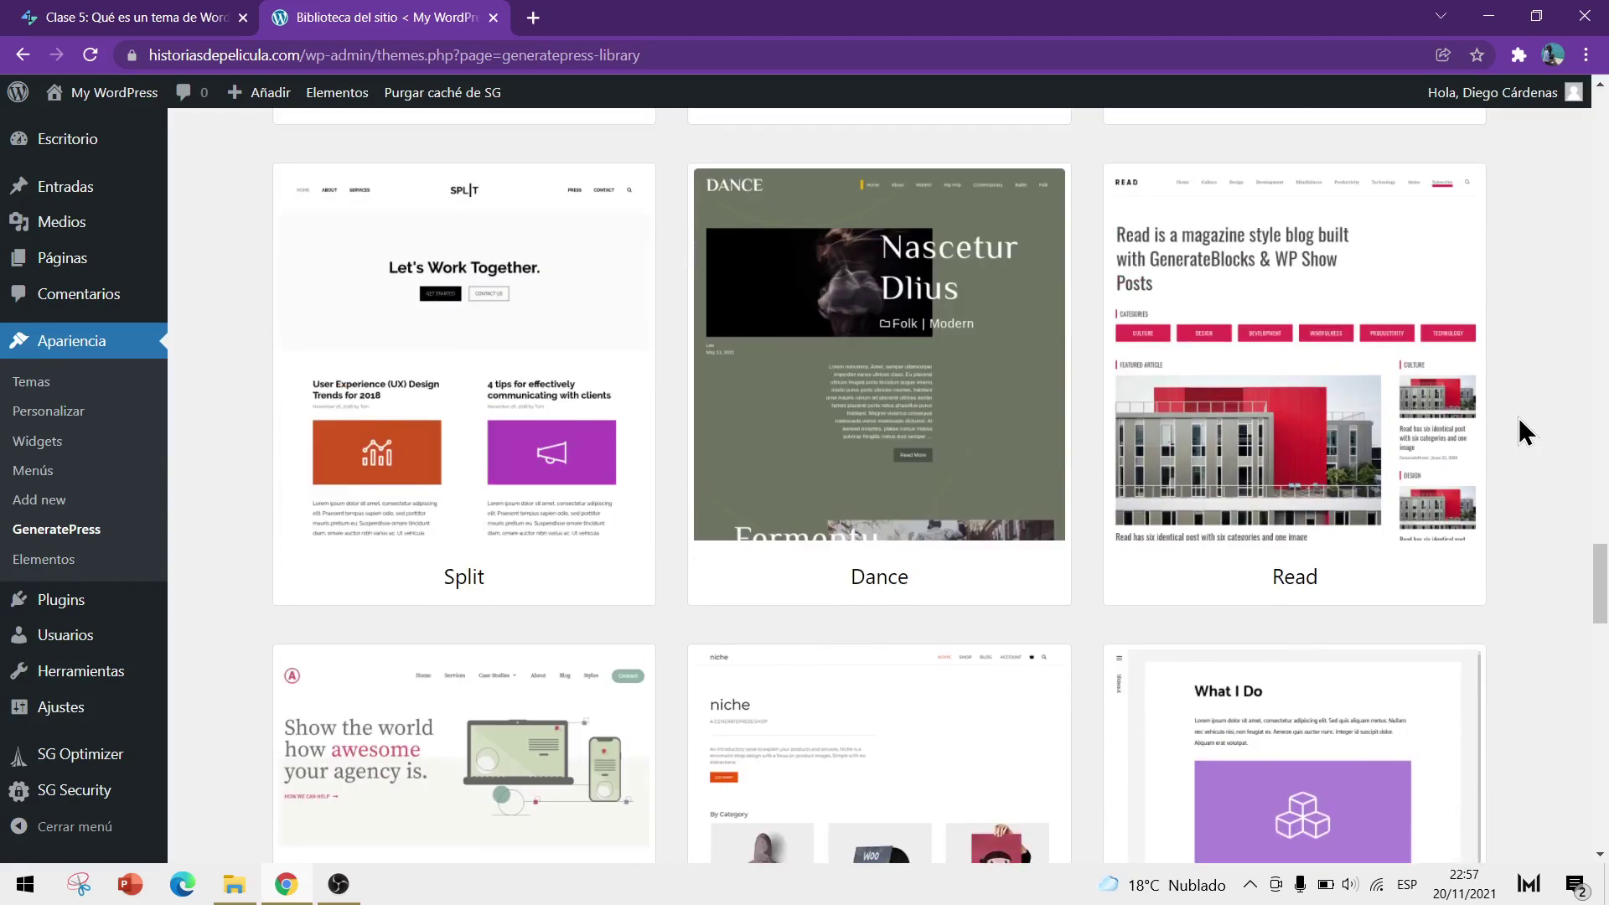
{"action": "scroll", "coordinate": [1518, 418], "scroll_direction": "up", "scroll_amount": 1}
{"action": "scroll", "coordinate": [1522, 431], "scroll_direction": "up", "scroll_amount": 20}
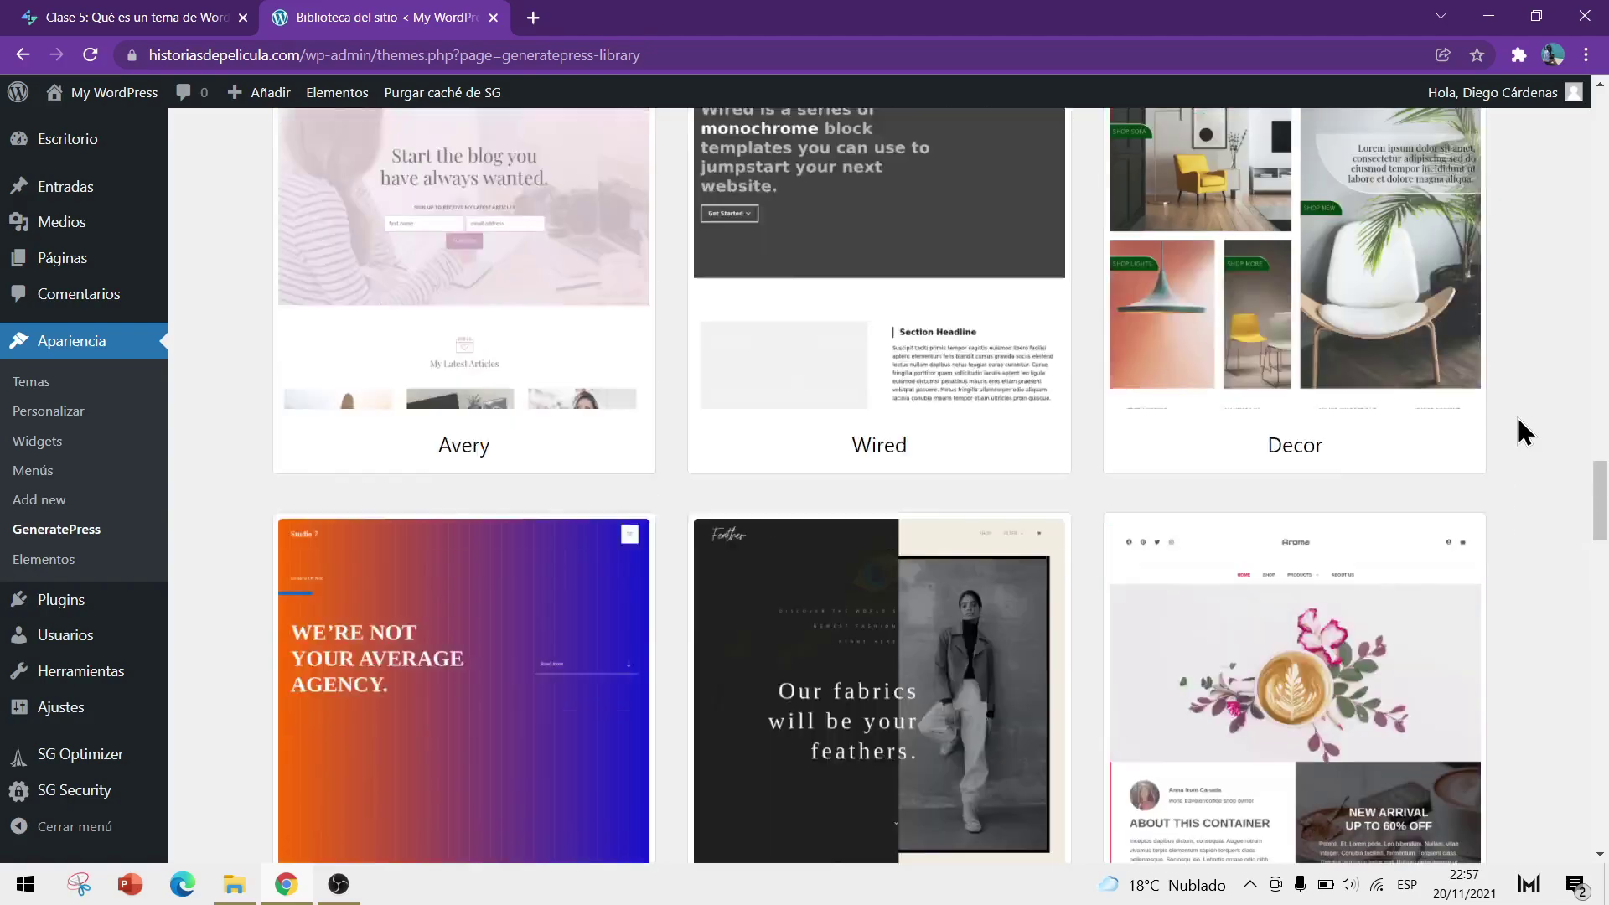
{"action": "scroll", "coordinate": [1521, 432], "scroll_direction": "up", "scroll_amount": 10}
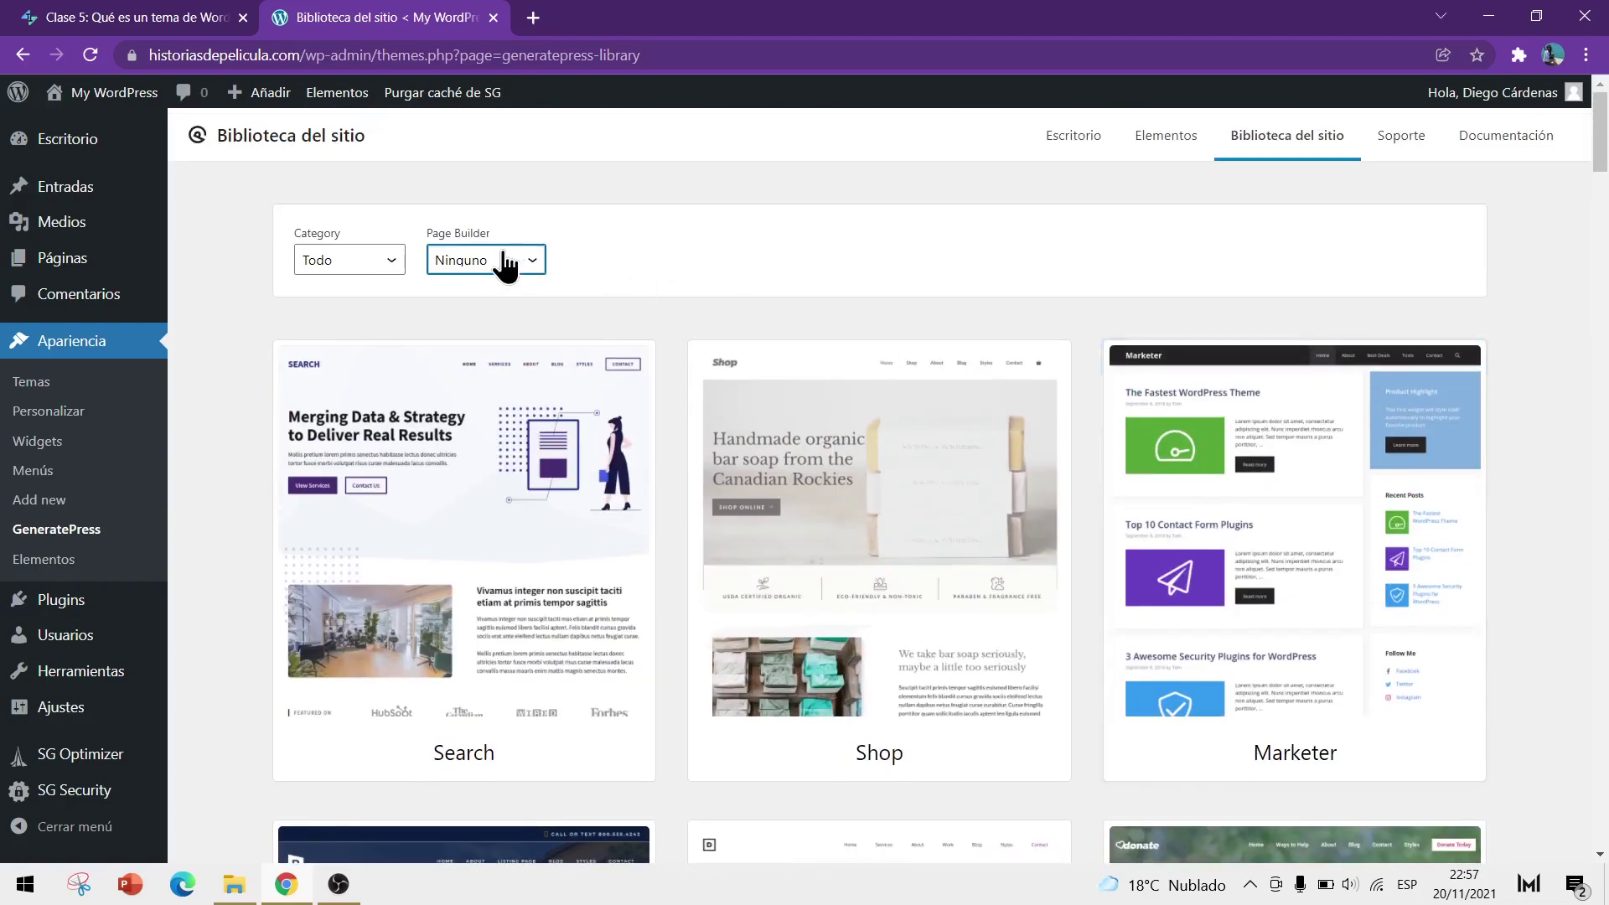
Switch the Page Builder filter to Elementor and glance at those templates
{"action": "left_click", "coordinate": [506, 267]}
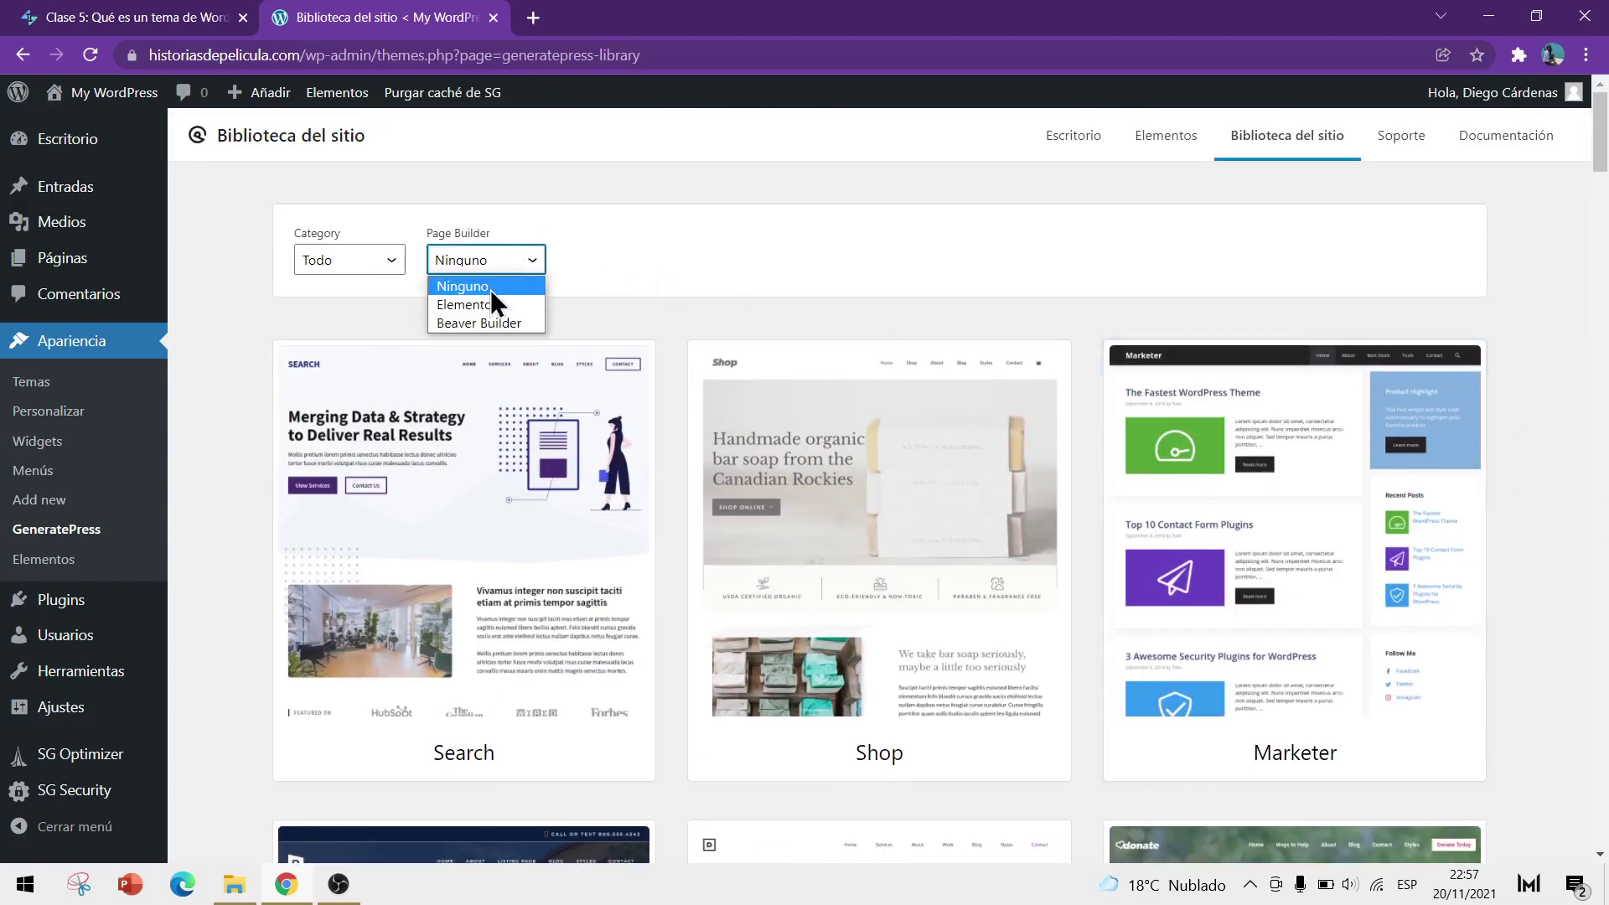
{"action": "left_click", "coordinate": [489, 305]}
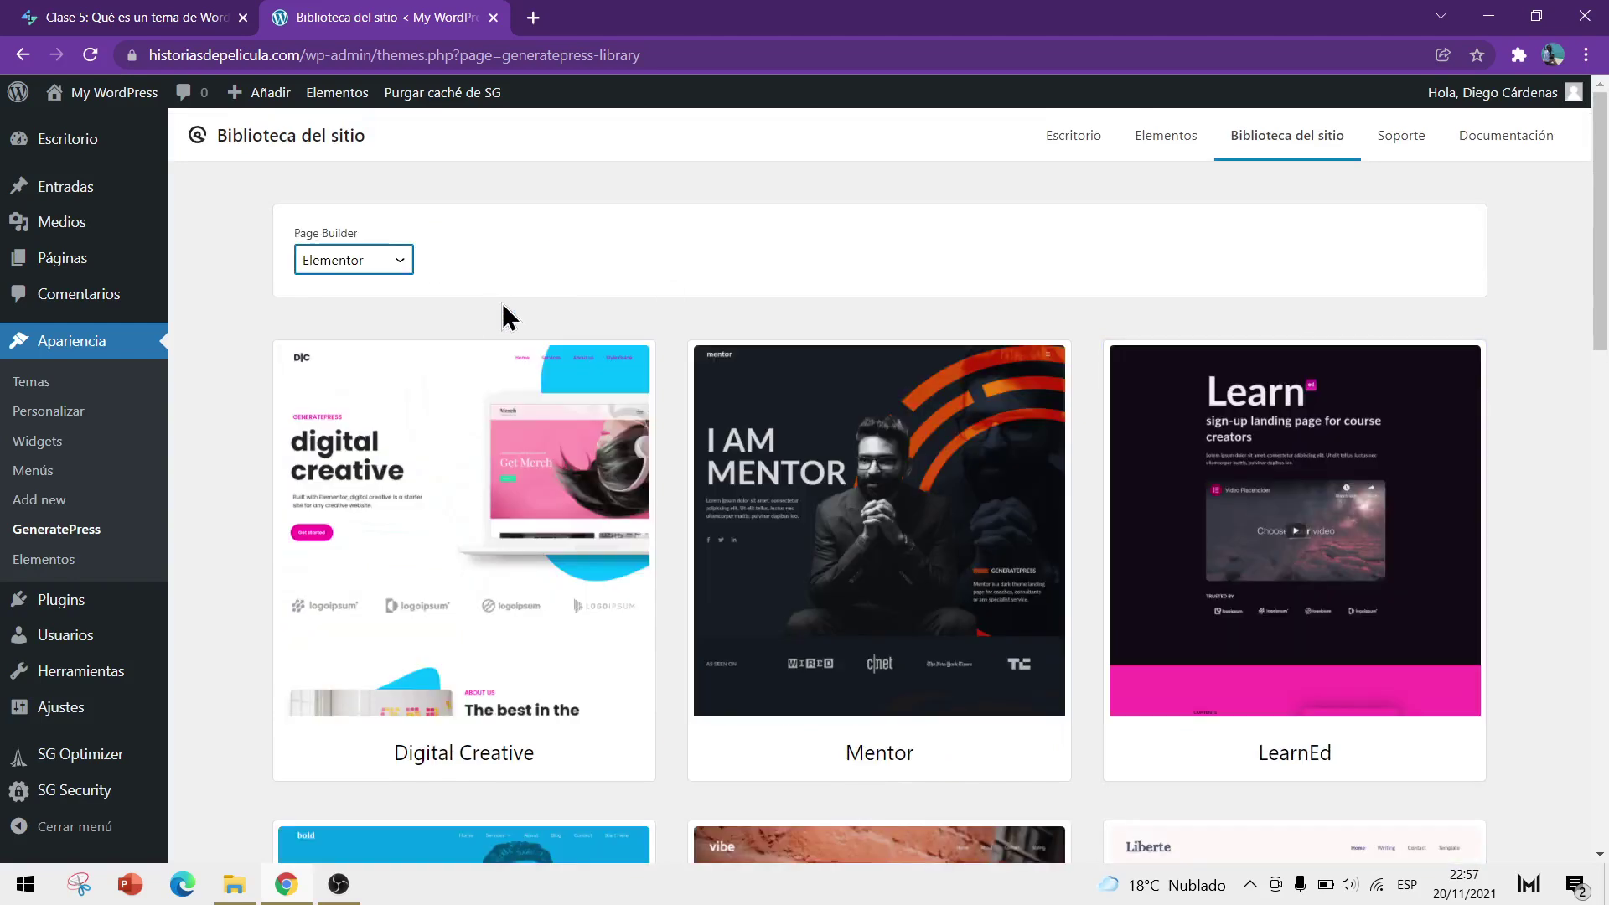
{"action": "scroll", "coordinate": [494, 305], "scroll_direction": "down", "scroll_amount": 3}
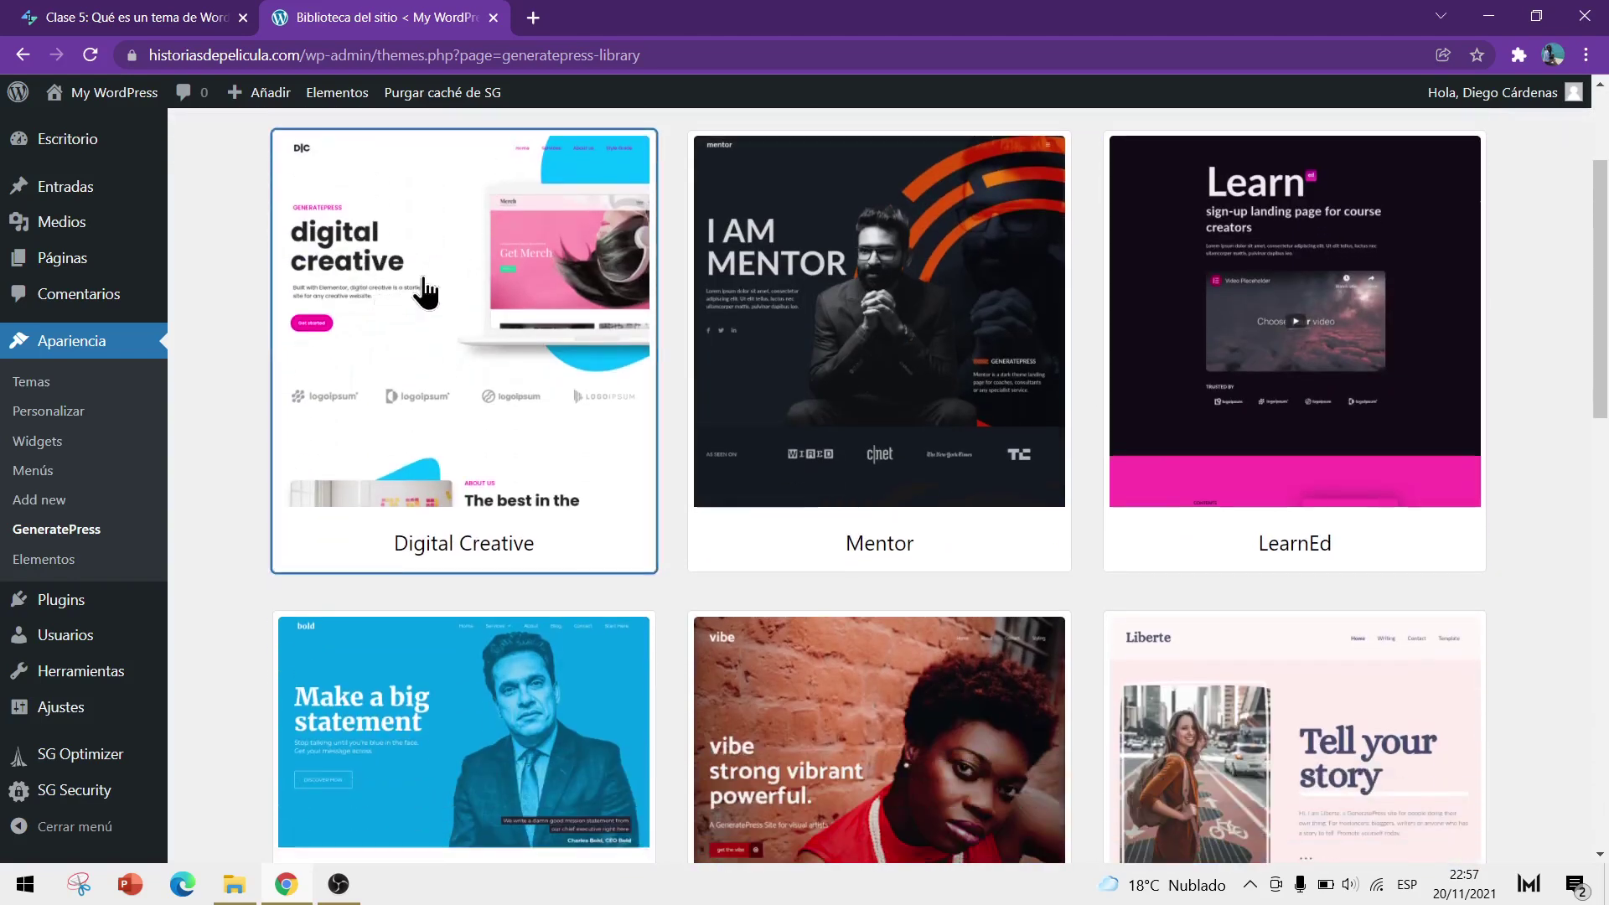
{"action": "scroll", "coordinate": [1383, 308], "scroll_direction": "down", "scroll_amount": 12}
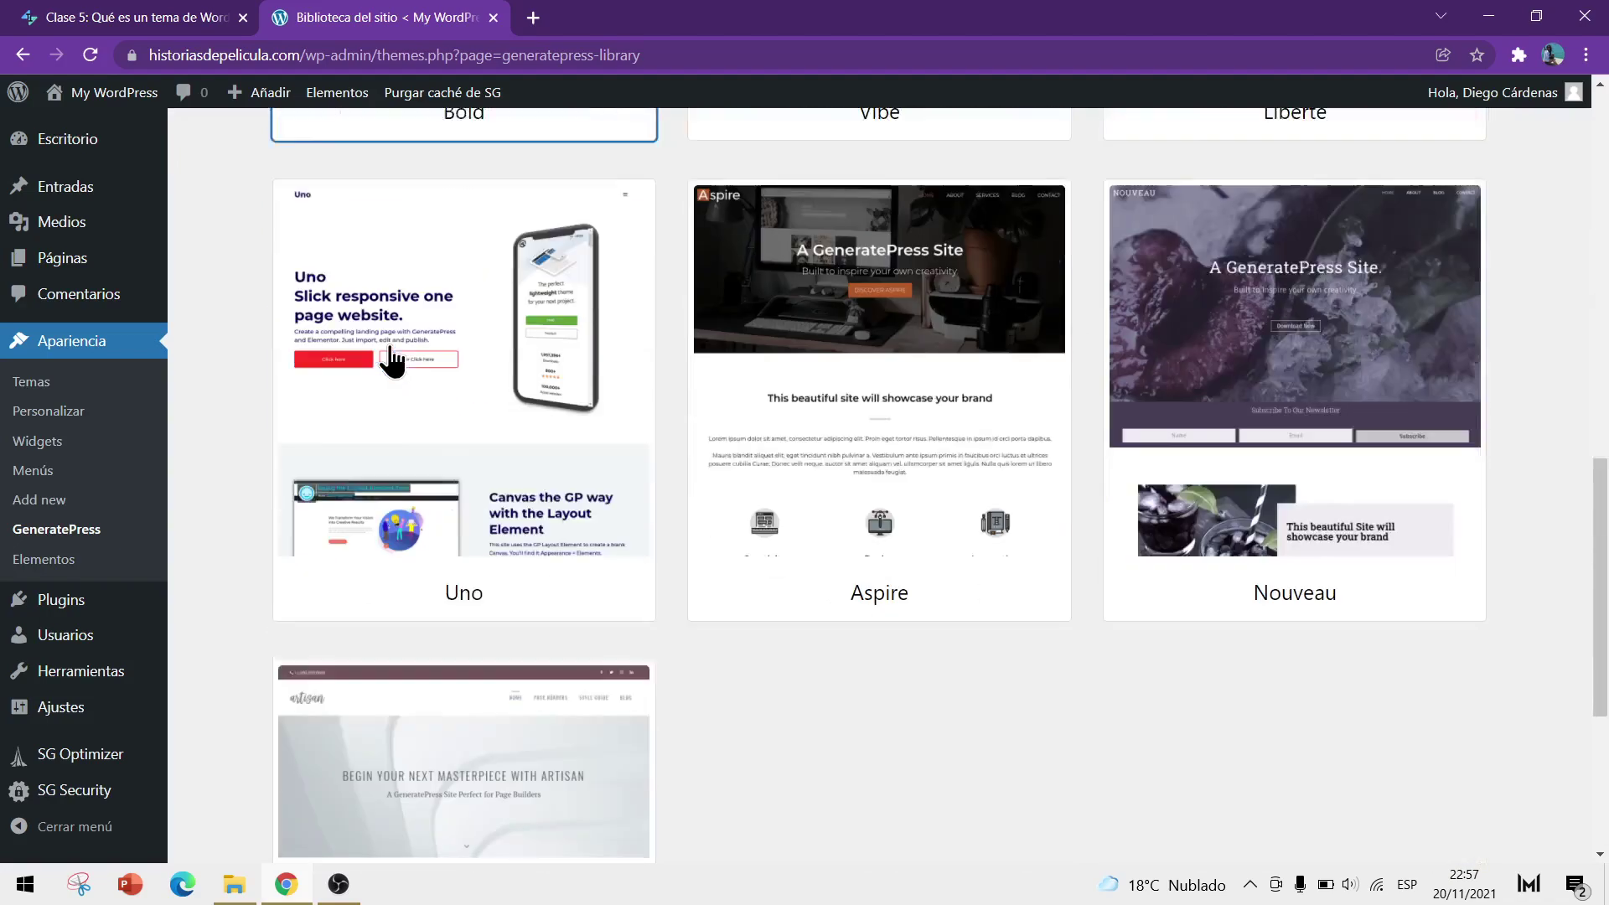
{"action": "scroll", "coordinate": [1116, 448], "scroll_direction": "up", "scroll_amount": 16}
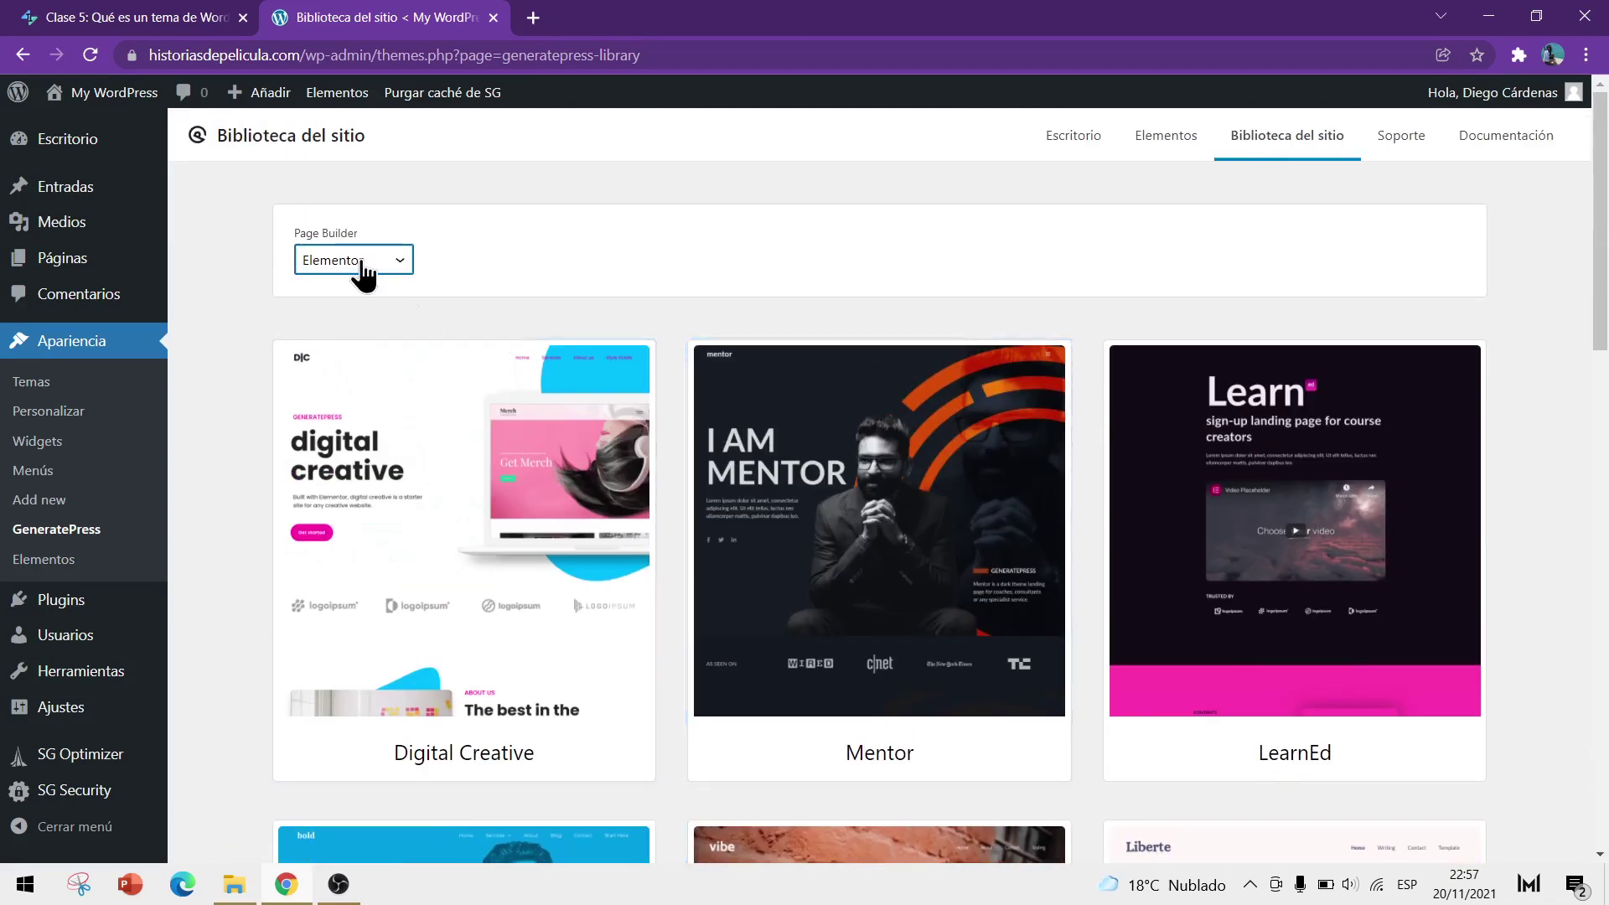
Return the filter to Ninguno and scroll to the Crypto, Cloud and Stream cards
{"action": "left_click", "coordinate": [363, 262]}
{"action": "left_click", "coordinate": [352, 329]}
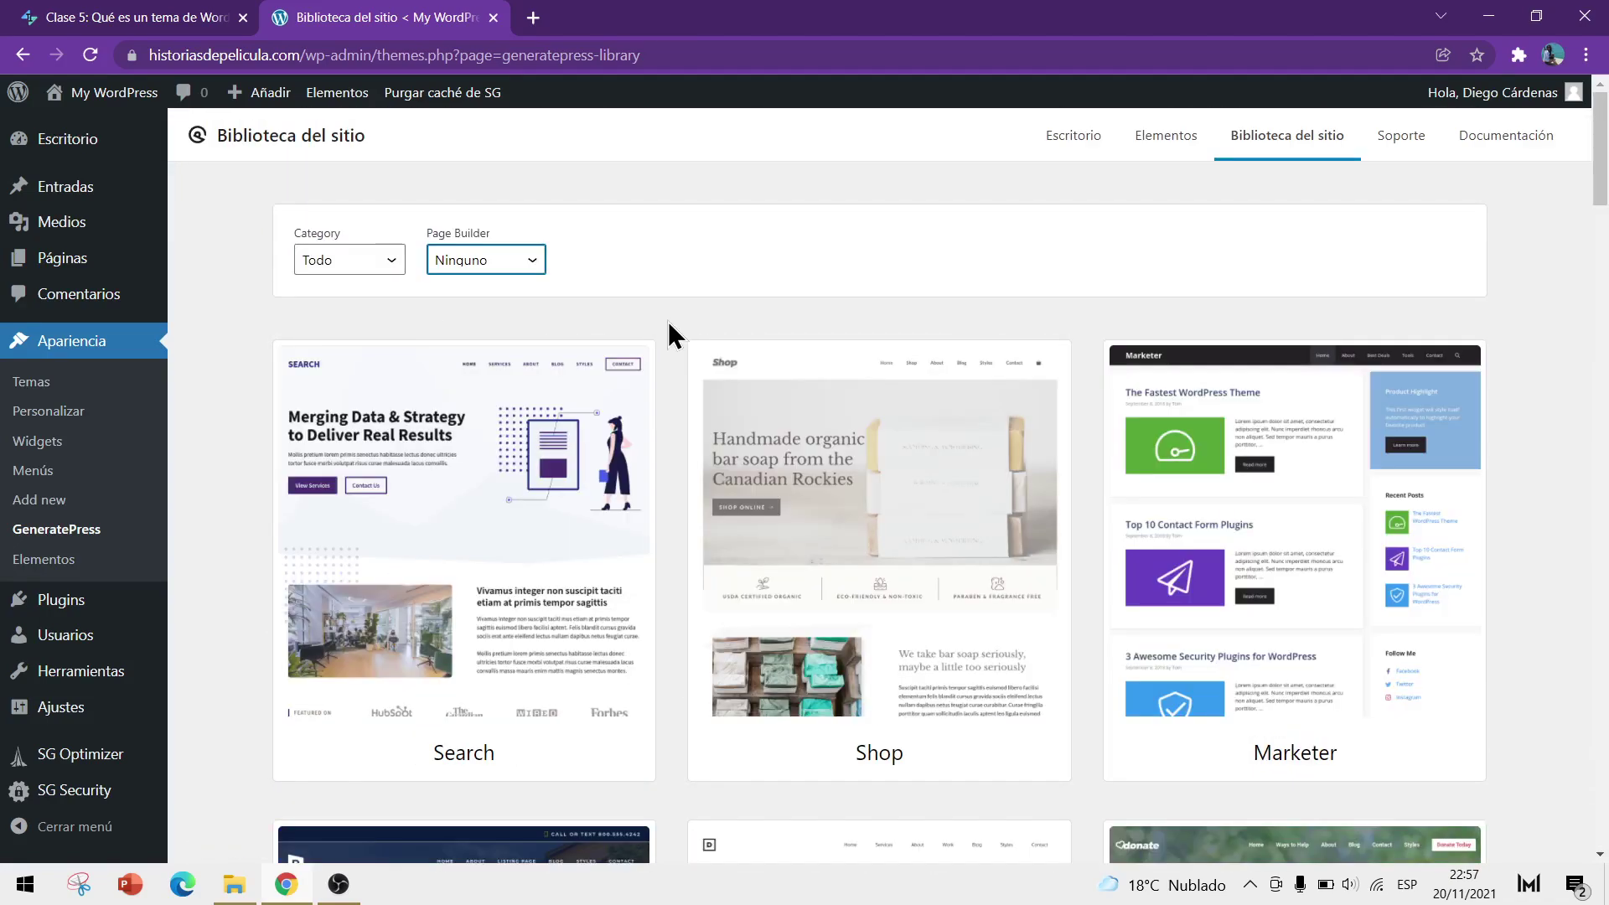
{"action": "scroll", "coordinate": [666, 307], "scroll_direction": "down", "scroll_amount": 1}
{"action": "scroll", "coordinate": [665, 307], "scroll_direction": "down", "scroll_amount": 8}
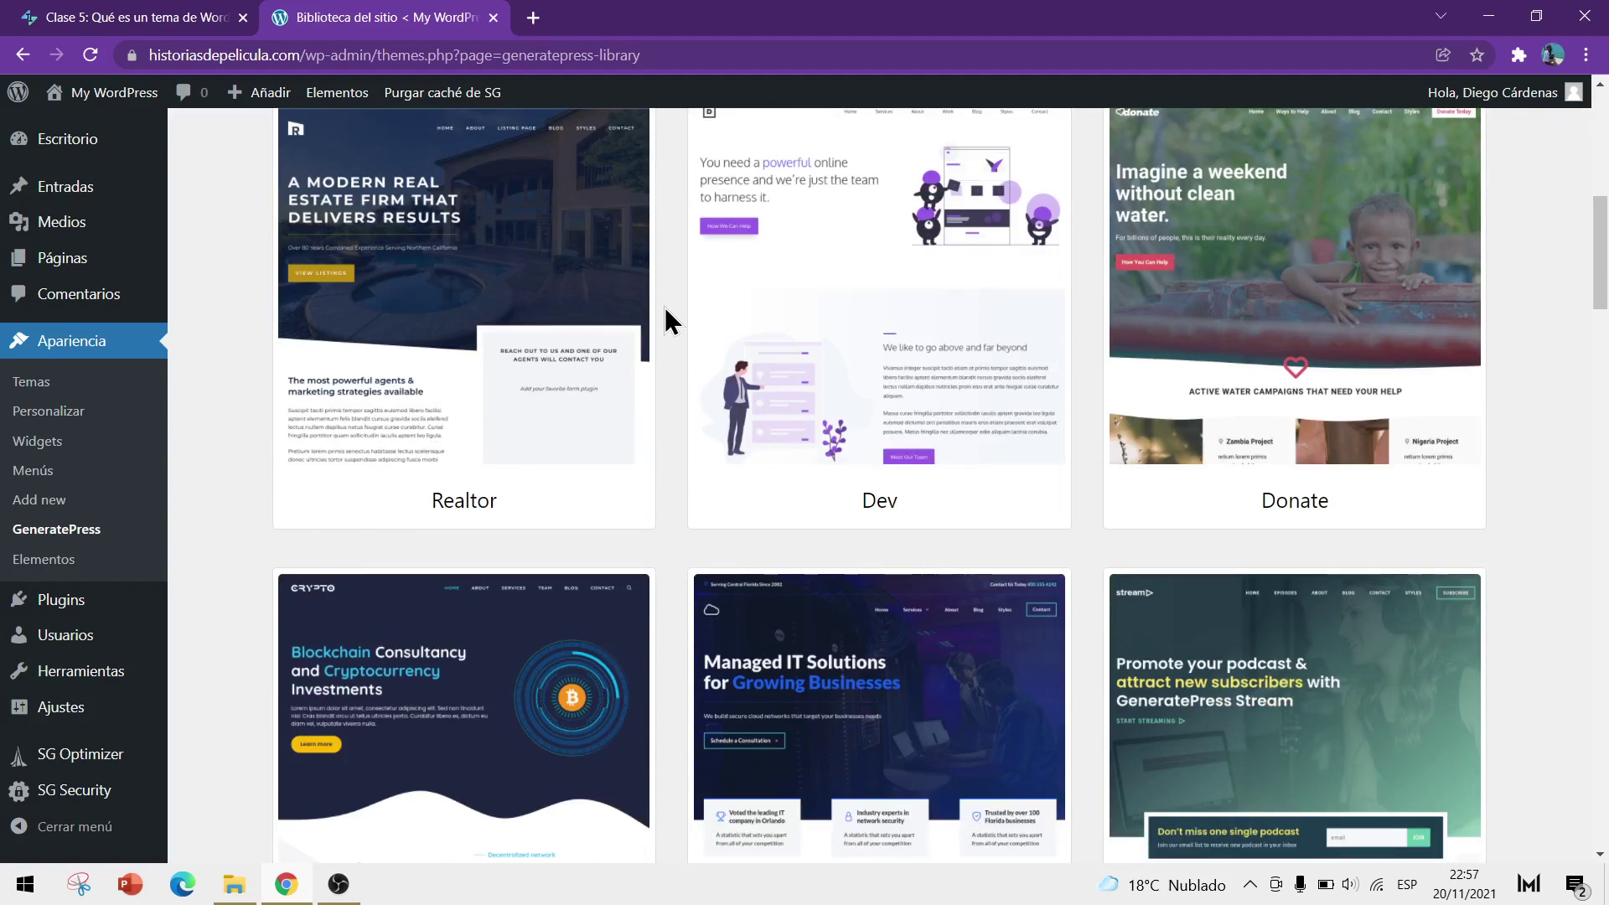
{"action": "scroll", "coordinate": [666, 310], "scroll_direction": "up", "scroll_amount": 1}
{"action": "scroll", "coordinate": [666, 310], "scroll_direction": "down", "scroll_amount": 1}
{"action": "scroll", "coordinate": [665, 305], "scroll_direction": "down", "scroll_amount": 15}
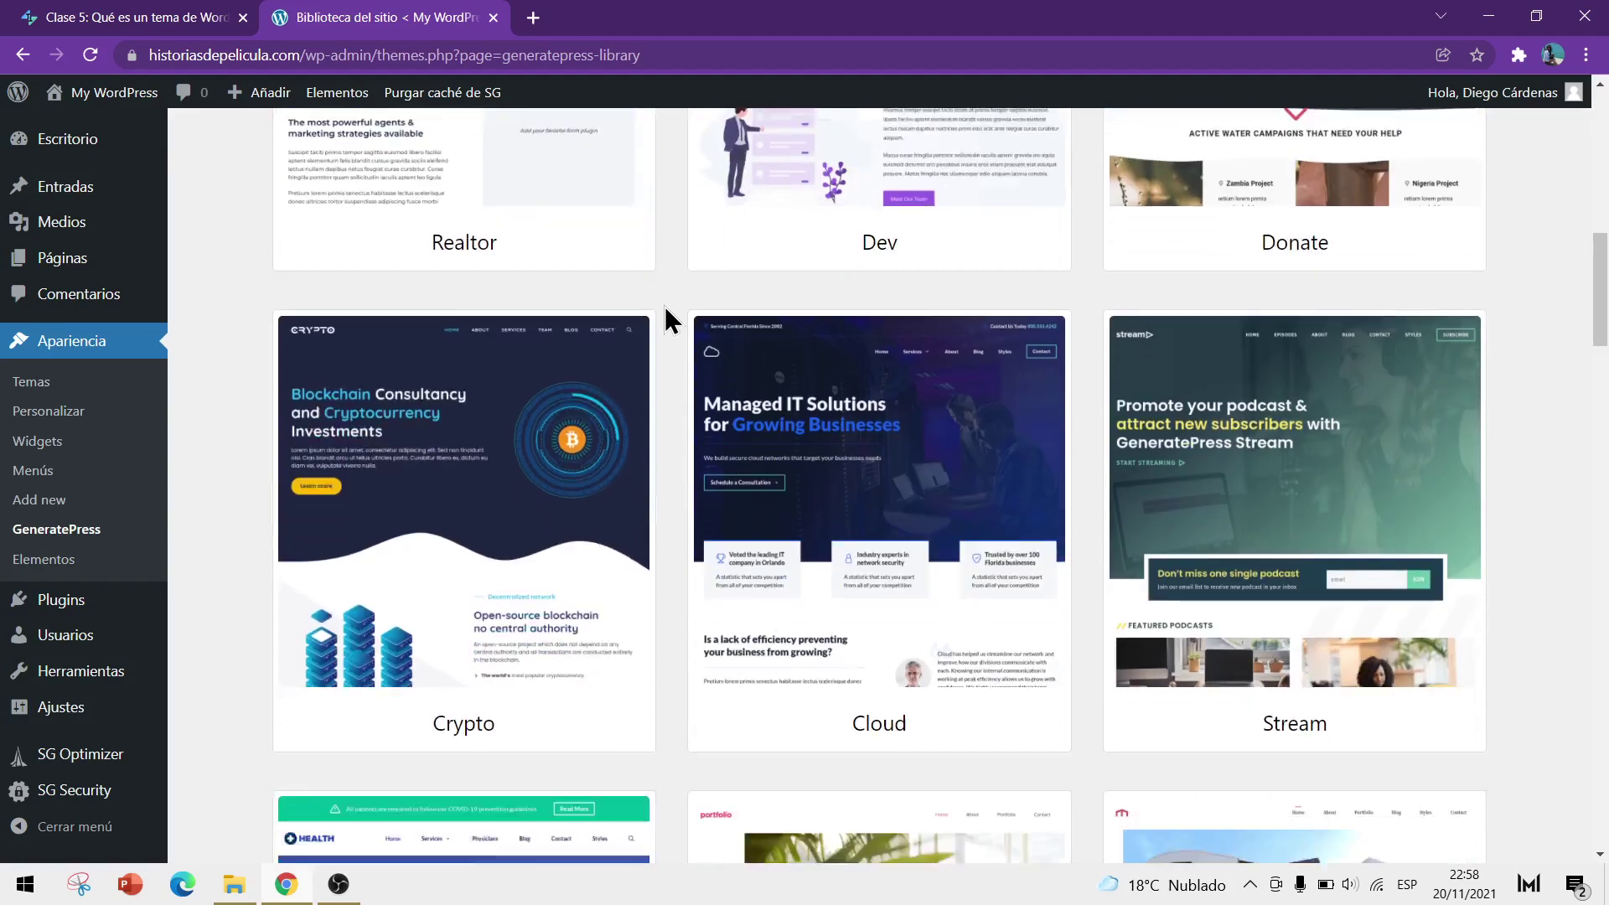
{"action": "scroll", "coordinate": [661, 307], "scroll_direction": "up", "scroll_amount": 10}
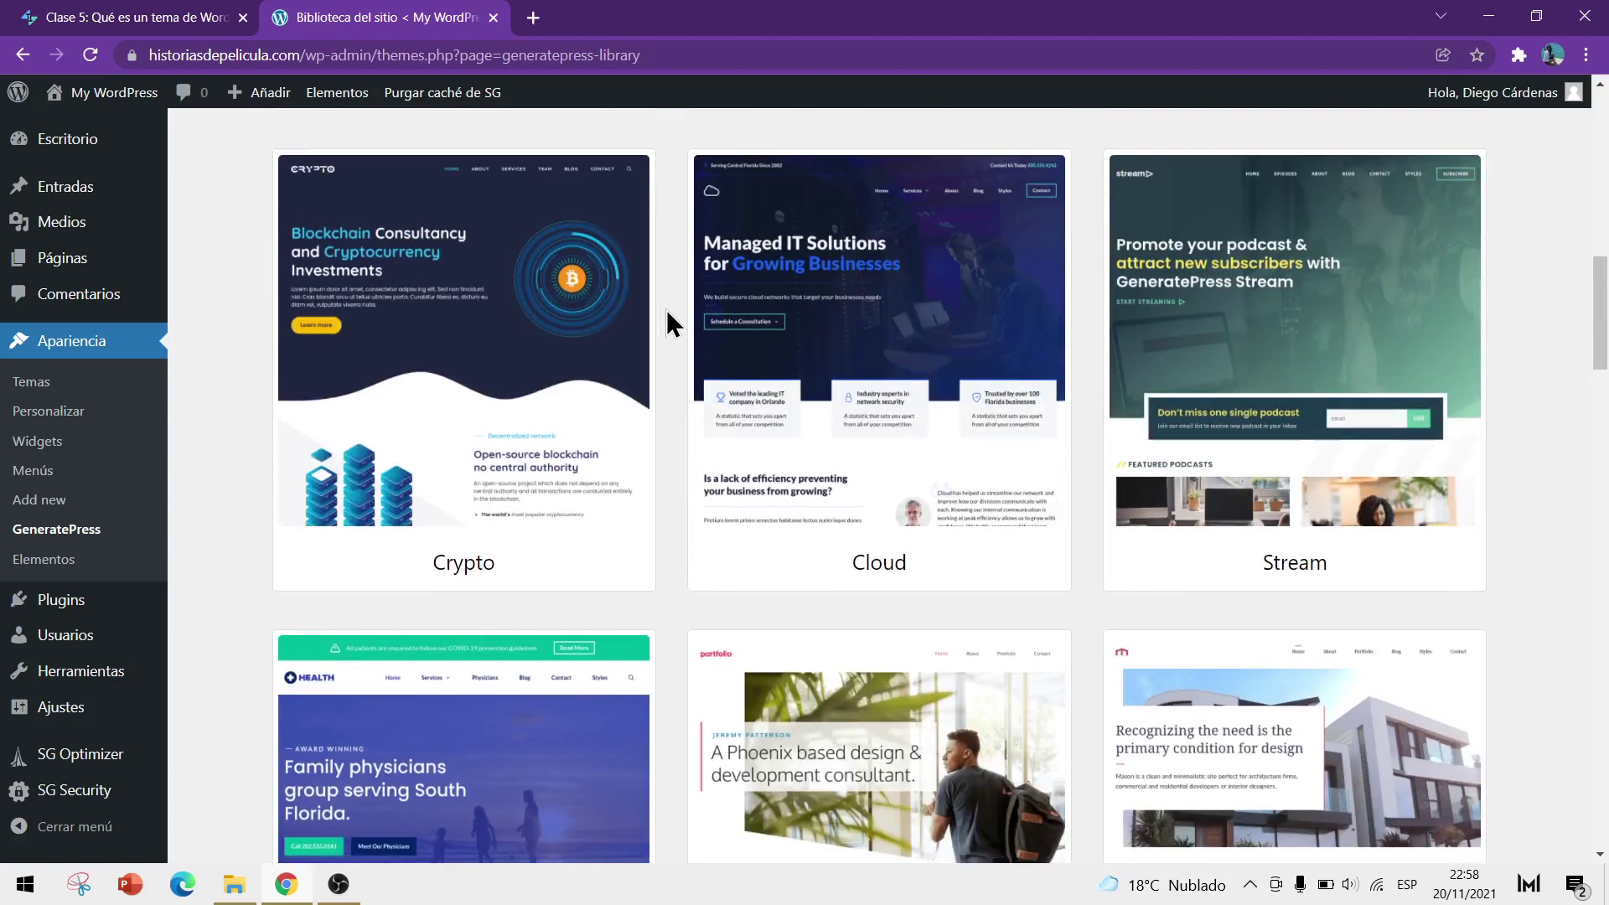
{"action": "scroll", "coordinate": [666, 323], "scroll_direction": "up", "scroll_amount": 1}
Open the Crypto preview and check its required plugins, GenerateBlocks and WP Show Posts
{"action": "left_click", "coordinate": [447, 408]}
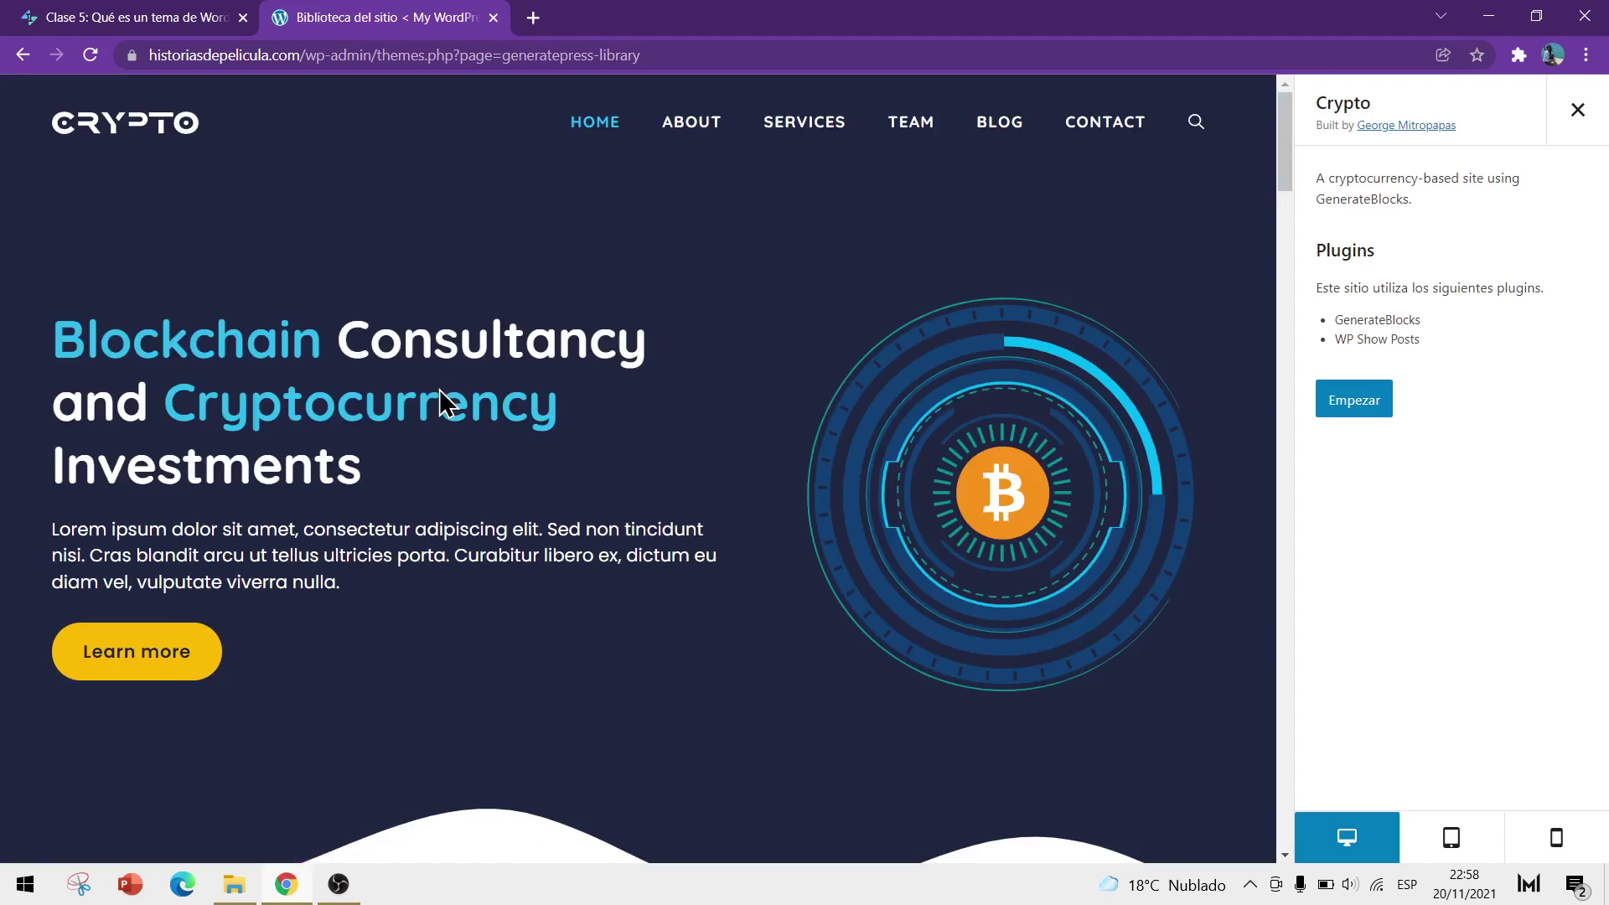
{"action": "scroll", "coordinate": [438, 394], "scroll_direction": "down", "scroll_amount": 20}
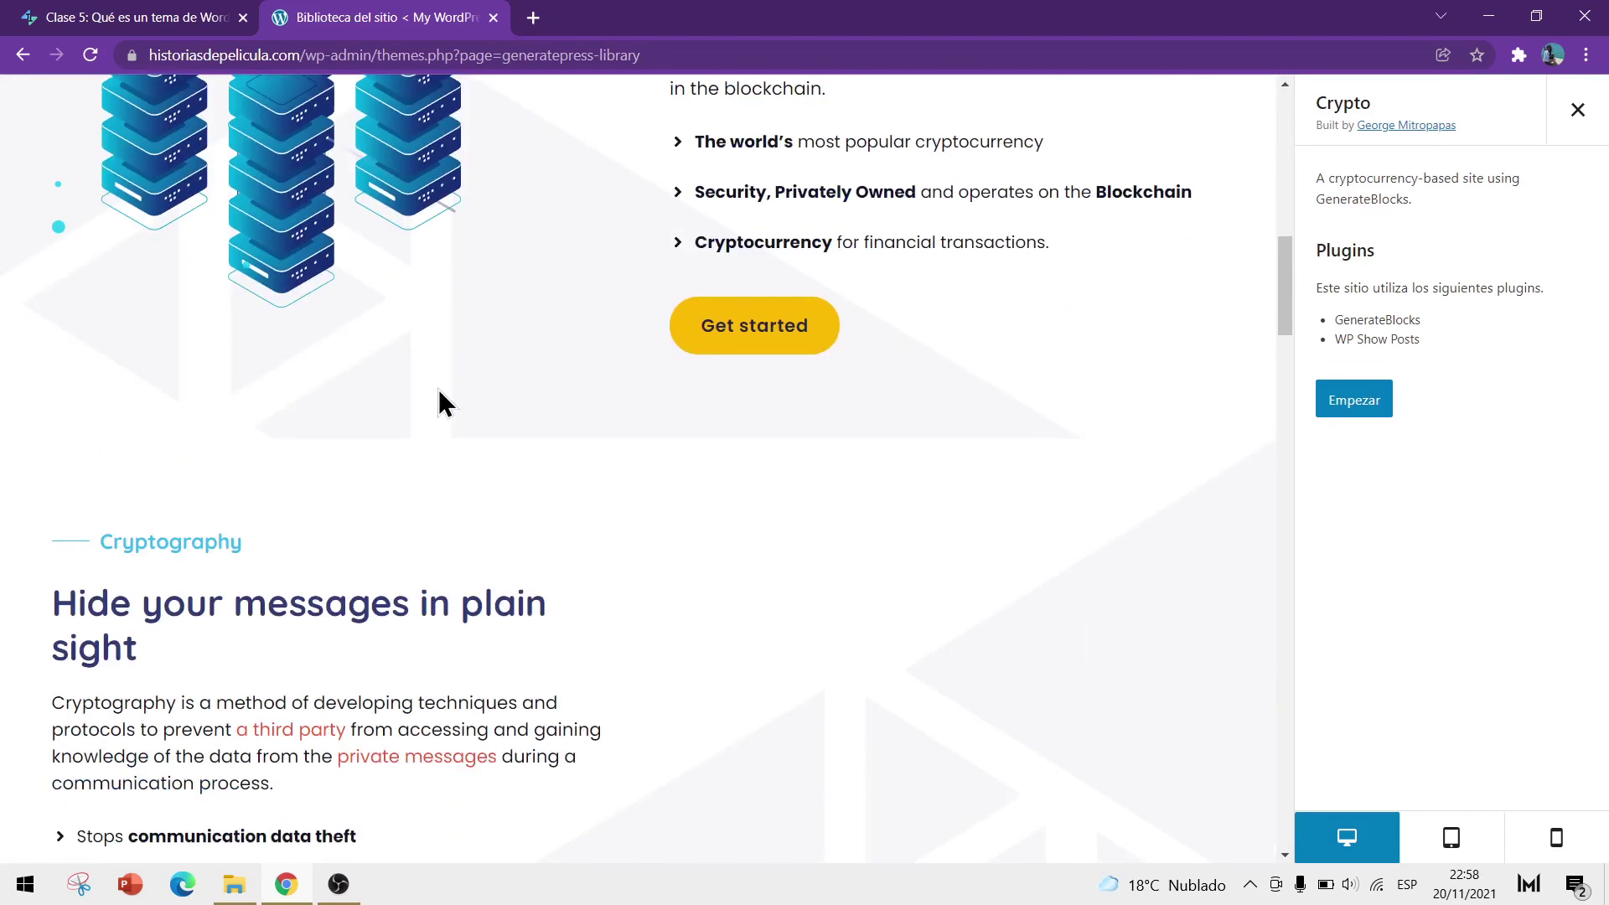
{"action": "scroll", "coordinate": [444, 405], "scroll_direction": "down", "scroll_amount": 15}
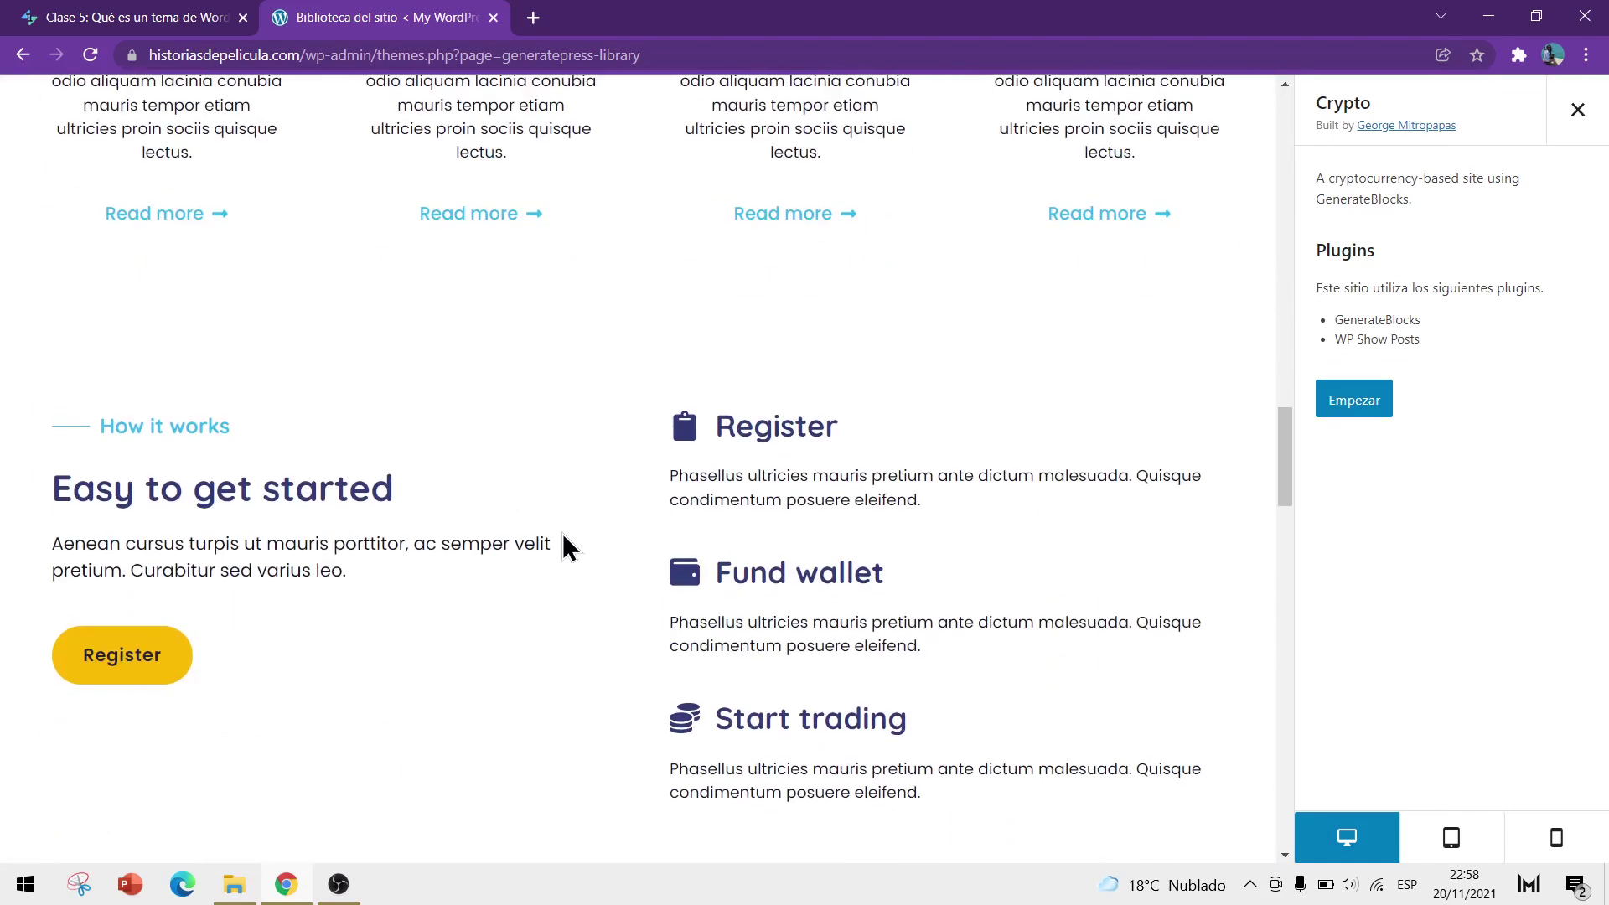
{"action": "scroll", "coordinate": [555, 575], "scroll_direction": "down", "scroll_amount": 18}
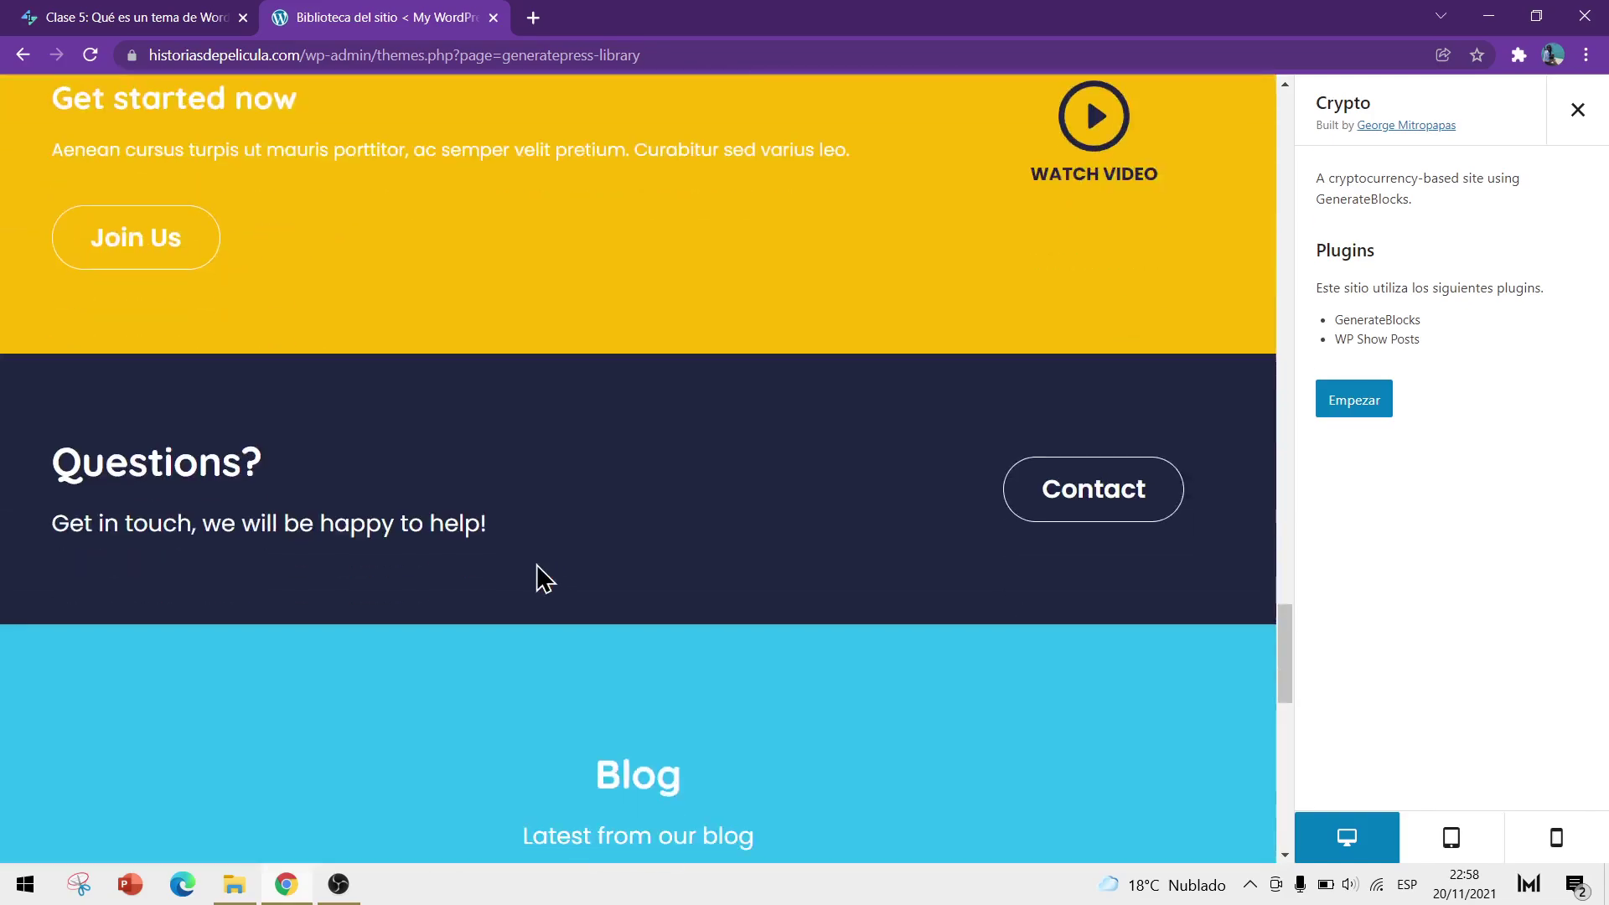
{"action": "scroll", "coordinate": [534, 570], "scroll_direction": "down", "scroll_amount": 3}
{"action": "scroll", "coordinate": [535, 574], "scroll_direction": "up", "scroll_amount": 20}
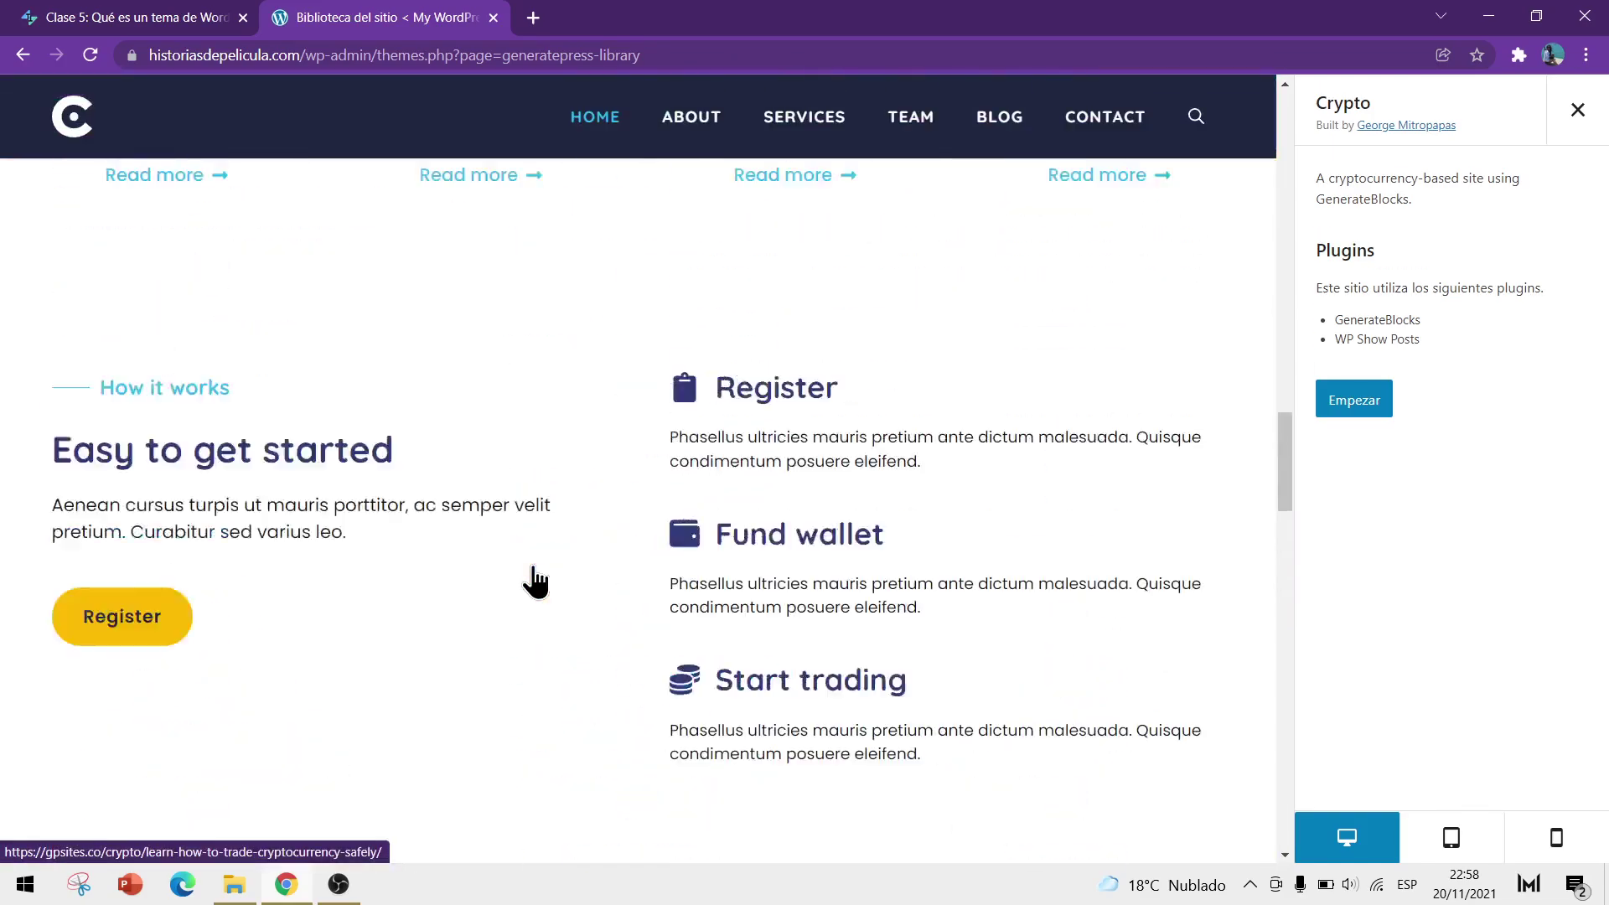
{"action": "scroll", "coordinate": [537, 577], "scroll_direction": "up", "scroll_amount": 10}
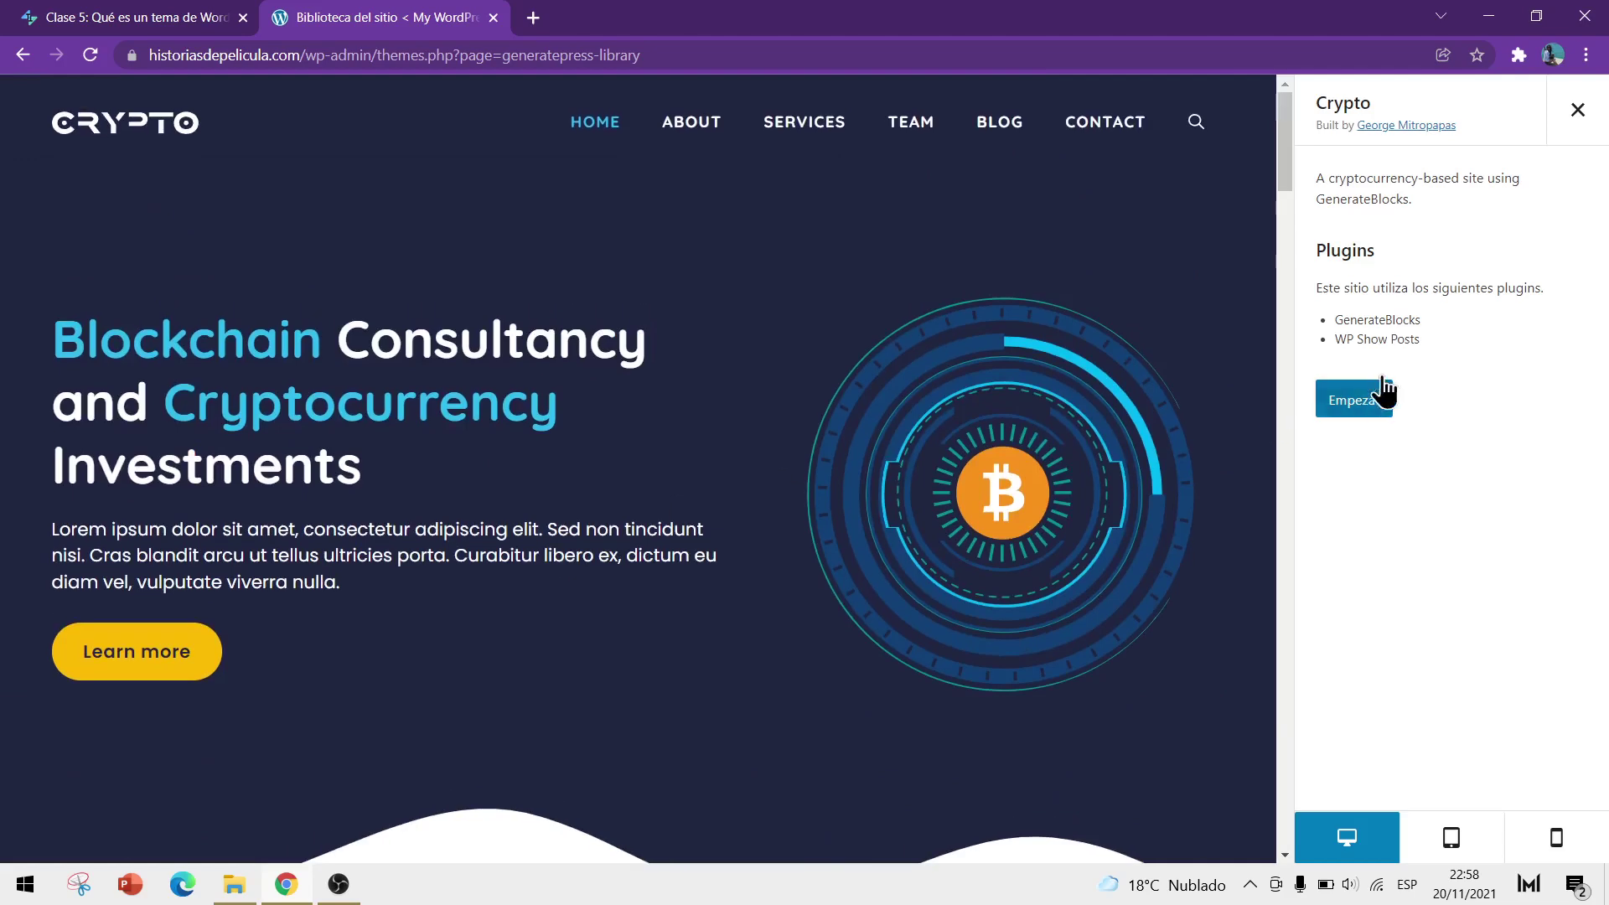
{"action": "left_click_drag", "start_coordinate": [1424, 319], "coordinate": [1407, 333]}
{"action": "left_click", "coordinate": [1431, 340]}
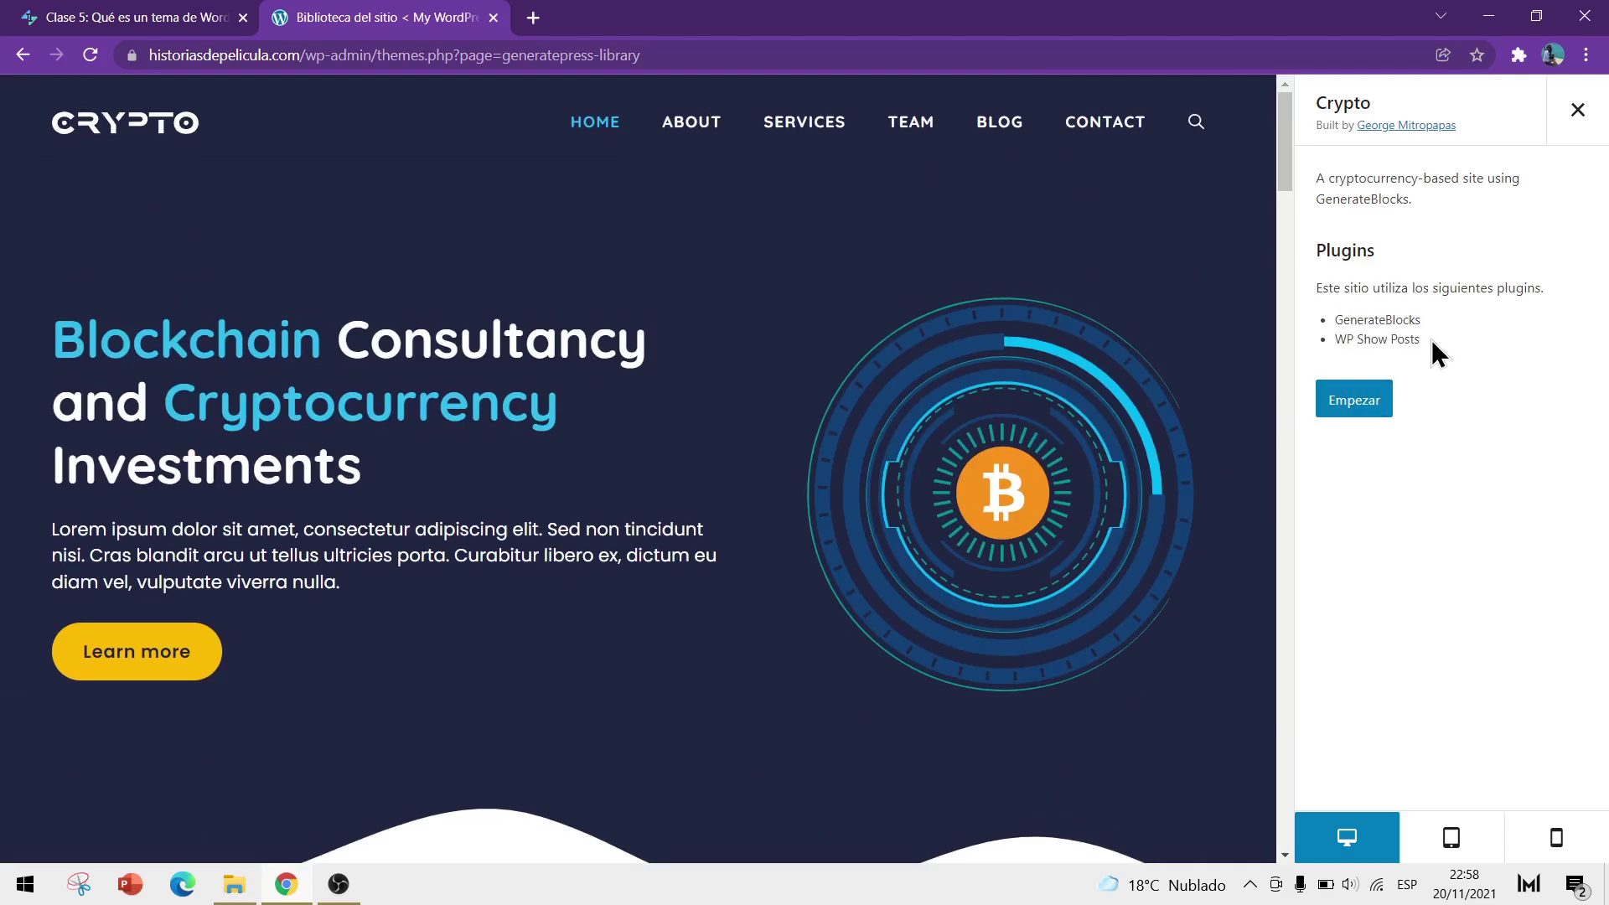
Preview Crypto in tablet and mobile layouts, then return to desktop width
{"action": "left_click", "coordinate": [1458, 840]}
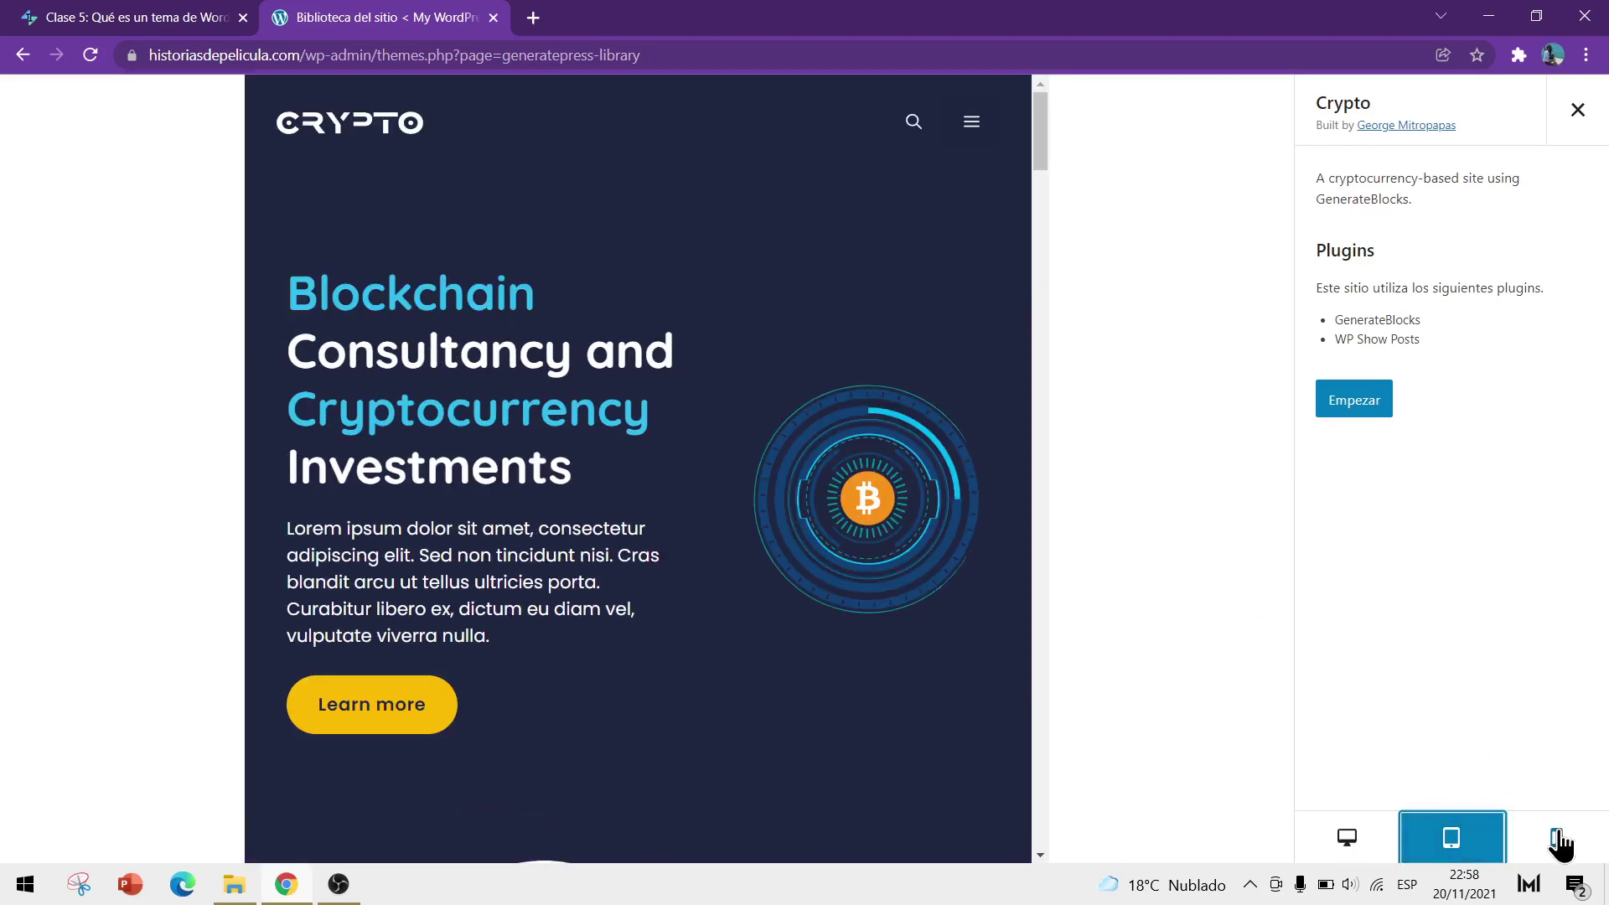
{"action": "left_click", "coordinate": [1558, 838]}
{"action": "scroll", "coordinate": [701, 330], "scroll_direction": "down", "scroll_amount": 8}
{"action": "scroll", "coordinate": [702, 328], "scroll_direction": "up", "scroll_amount": 8}
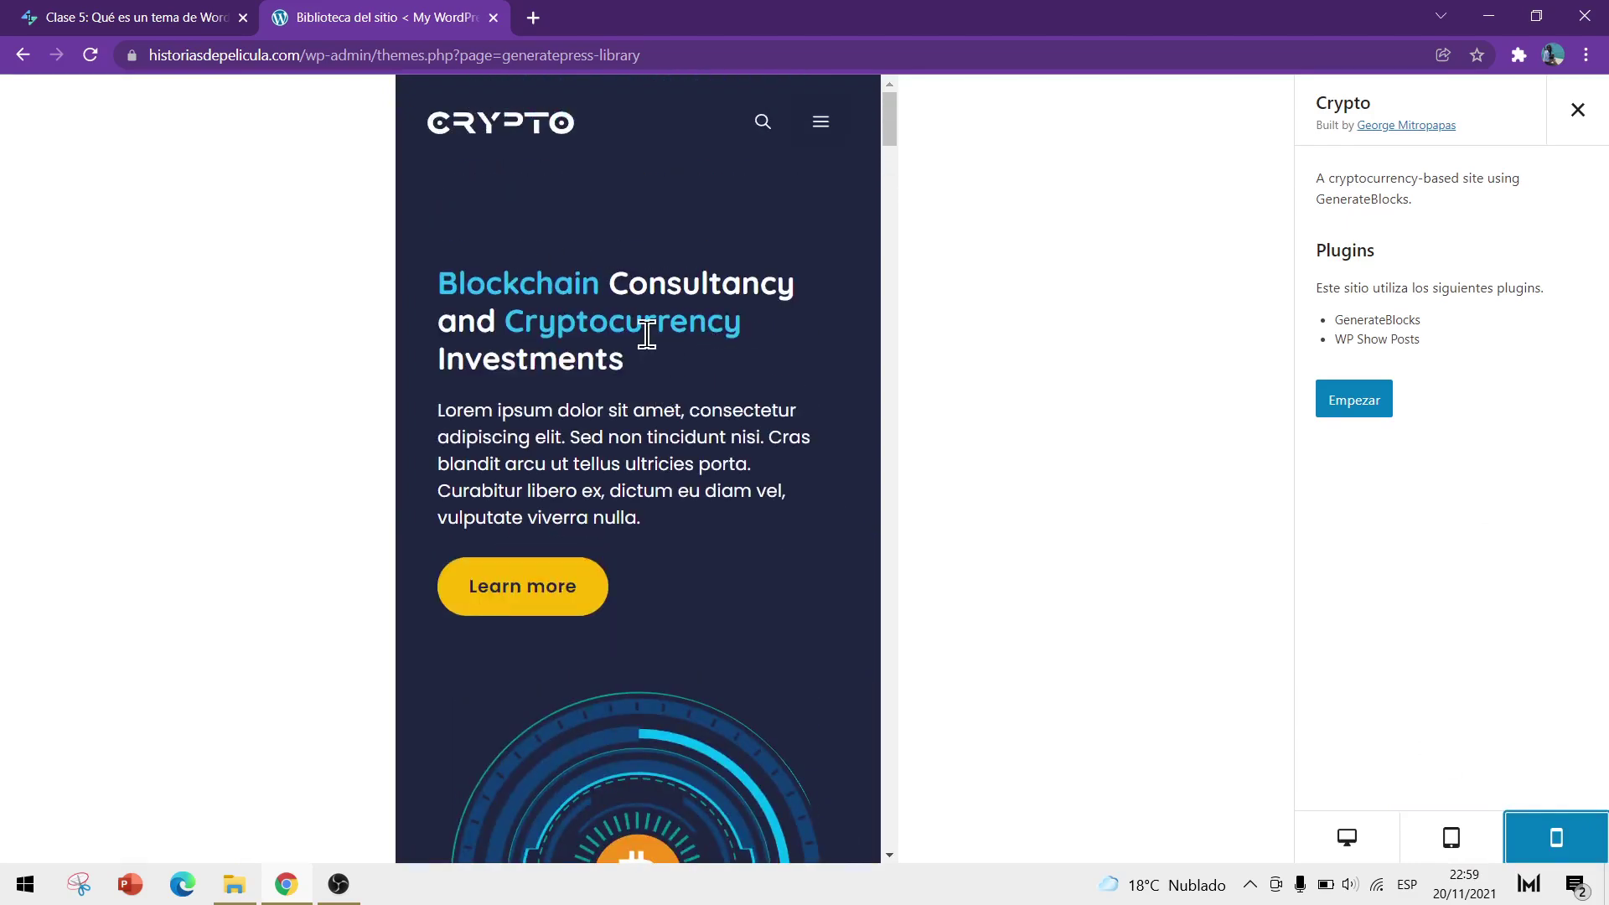
{"action": "scroll", "coordinate": [643, 335], "scroll_direction": "down", "scroll_amount": 6}
{"action": "scroll", "coordinate": [625, 381], "scroll_direction": "up", "scroll_amount": 6}
{"action": "scroll", "coordinate": [627, 389], "scroll_direction": "down", "scroll_amount": 10}
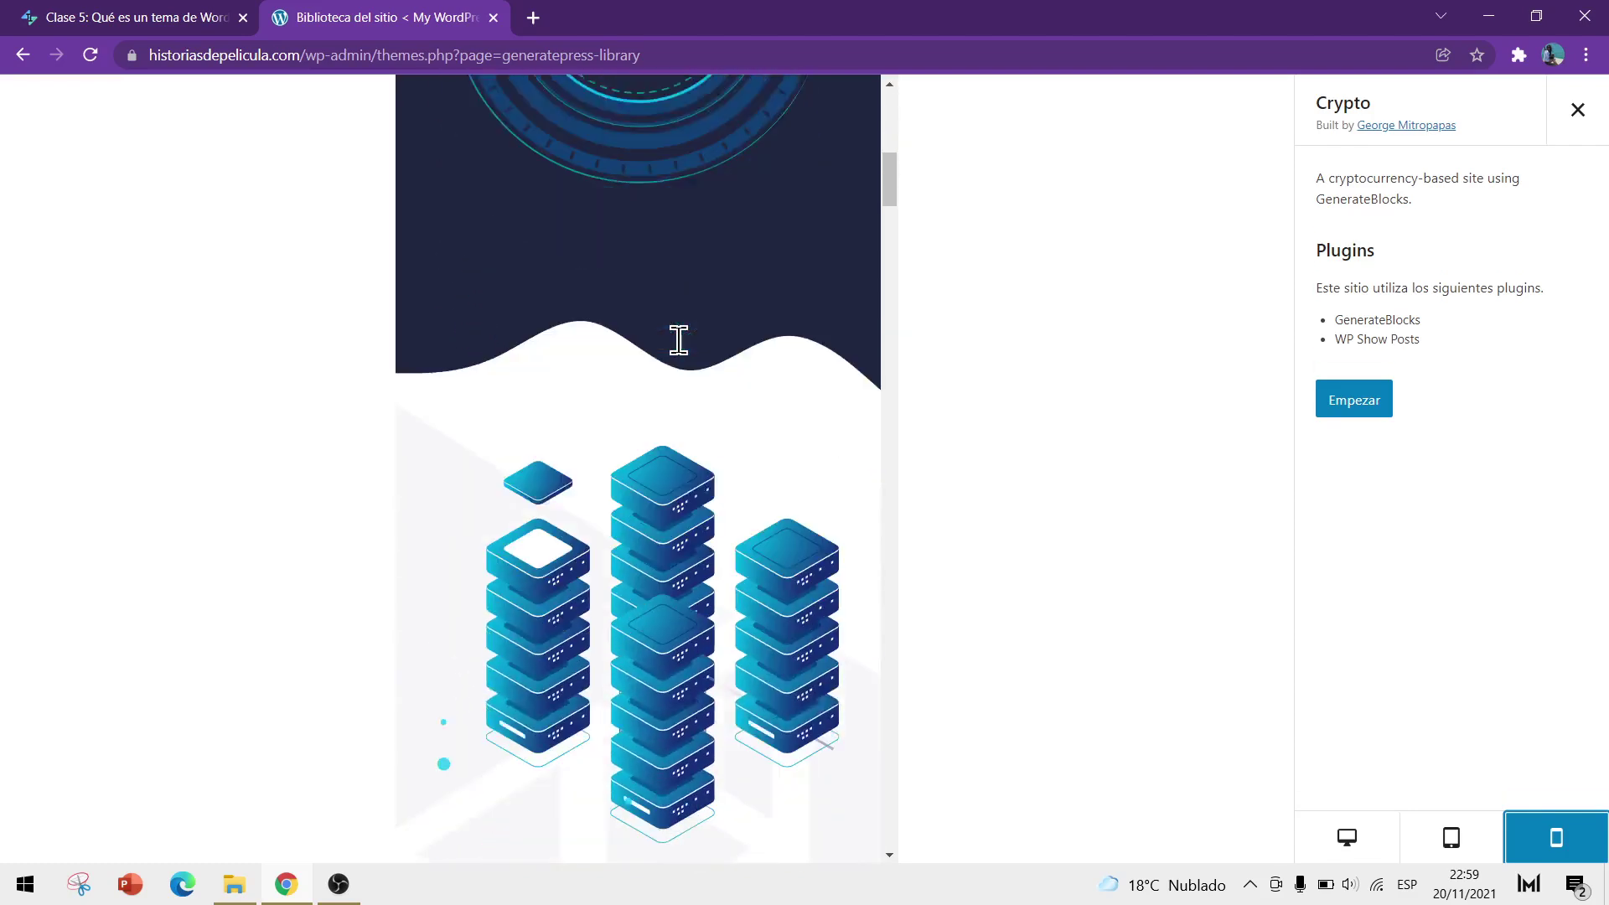
{"action": "left_click", "coordinate": [1347, 834]}
{"action": "scroll", "coordinate": [1167, 712], "scroll_direction": "up", "scroll_amount": 10}
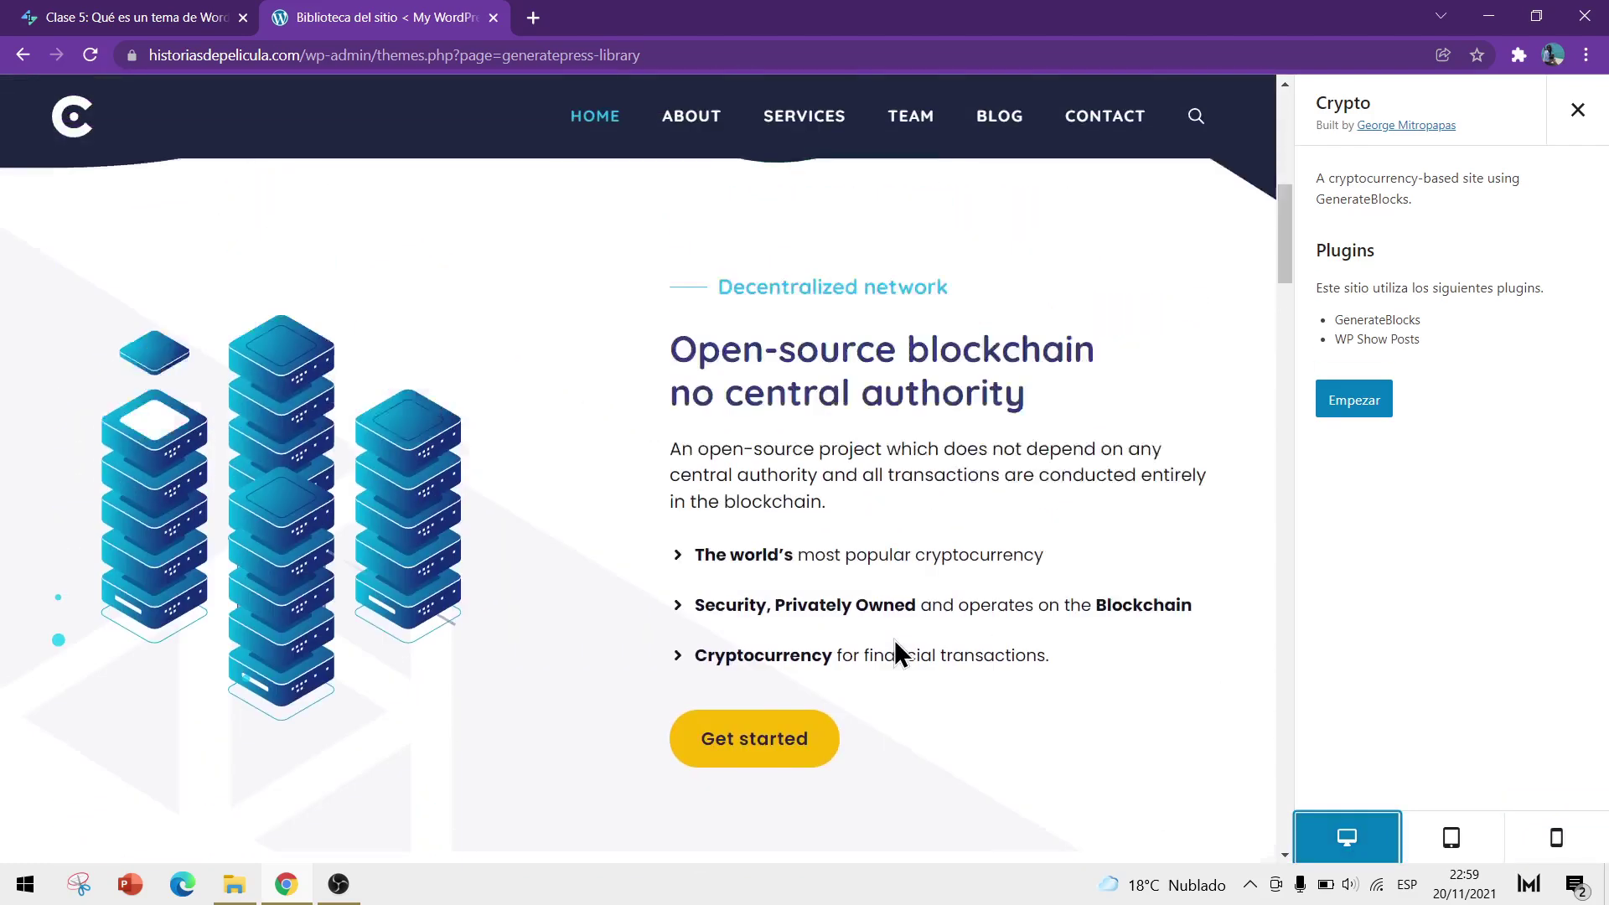
Start the Crypto setup with Empezar, accept 'I understand', and run Begin Import
{"action": "left_click", "coordinate": [1351, 409]}
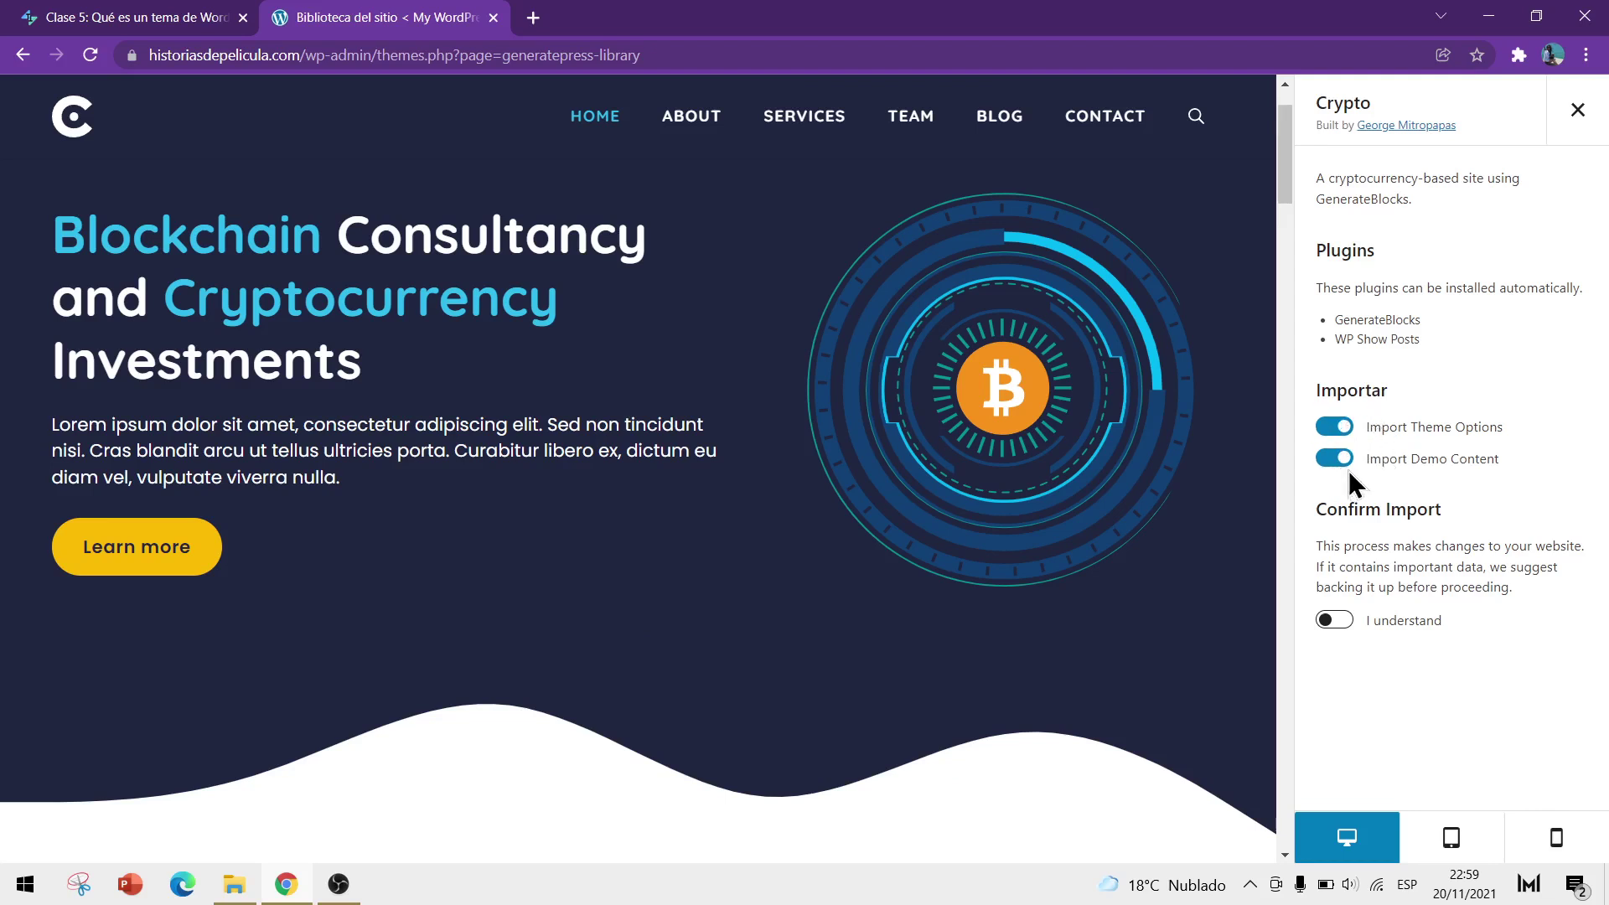
{"action": "left_click", "coordinate": [1343, 622]}
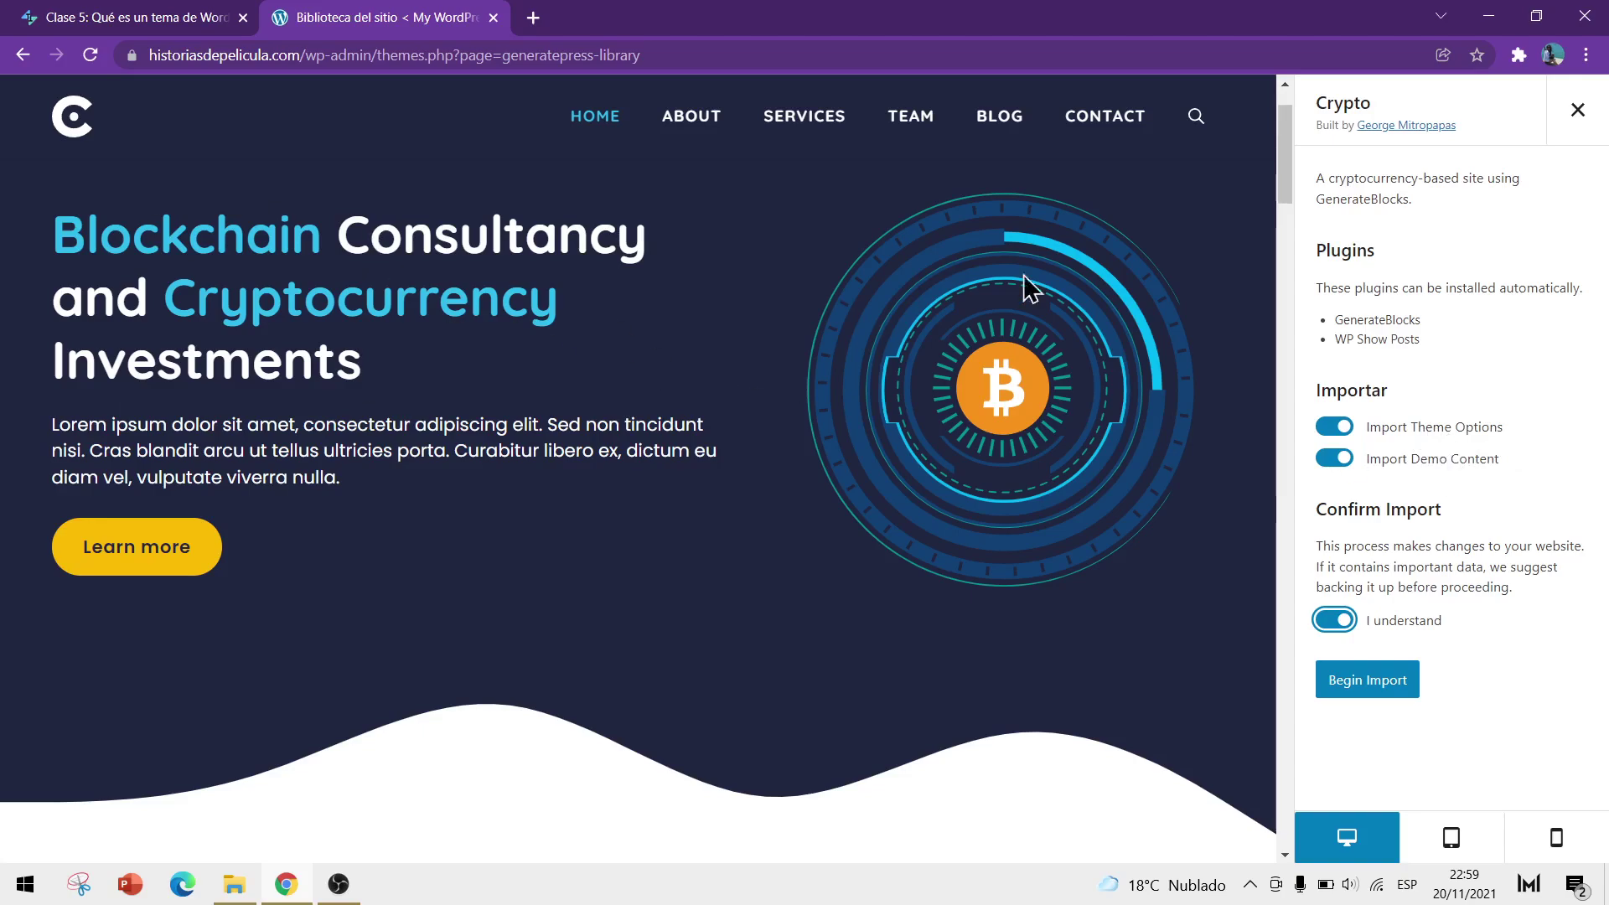
{"action": "scroll", "coordinate": [335, 394], "scroll_direction": "down", "scroll_amount": 8}
{"action": "scroll", "coordinate": [503, 452], "scroll_direction": "up", "scroll_amount": 8}
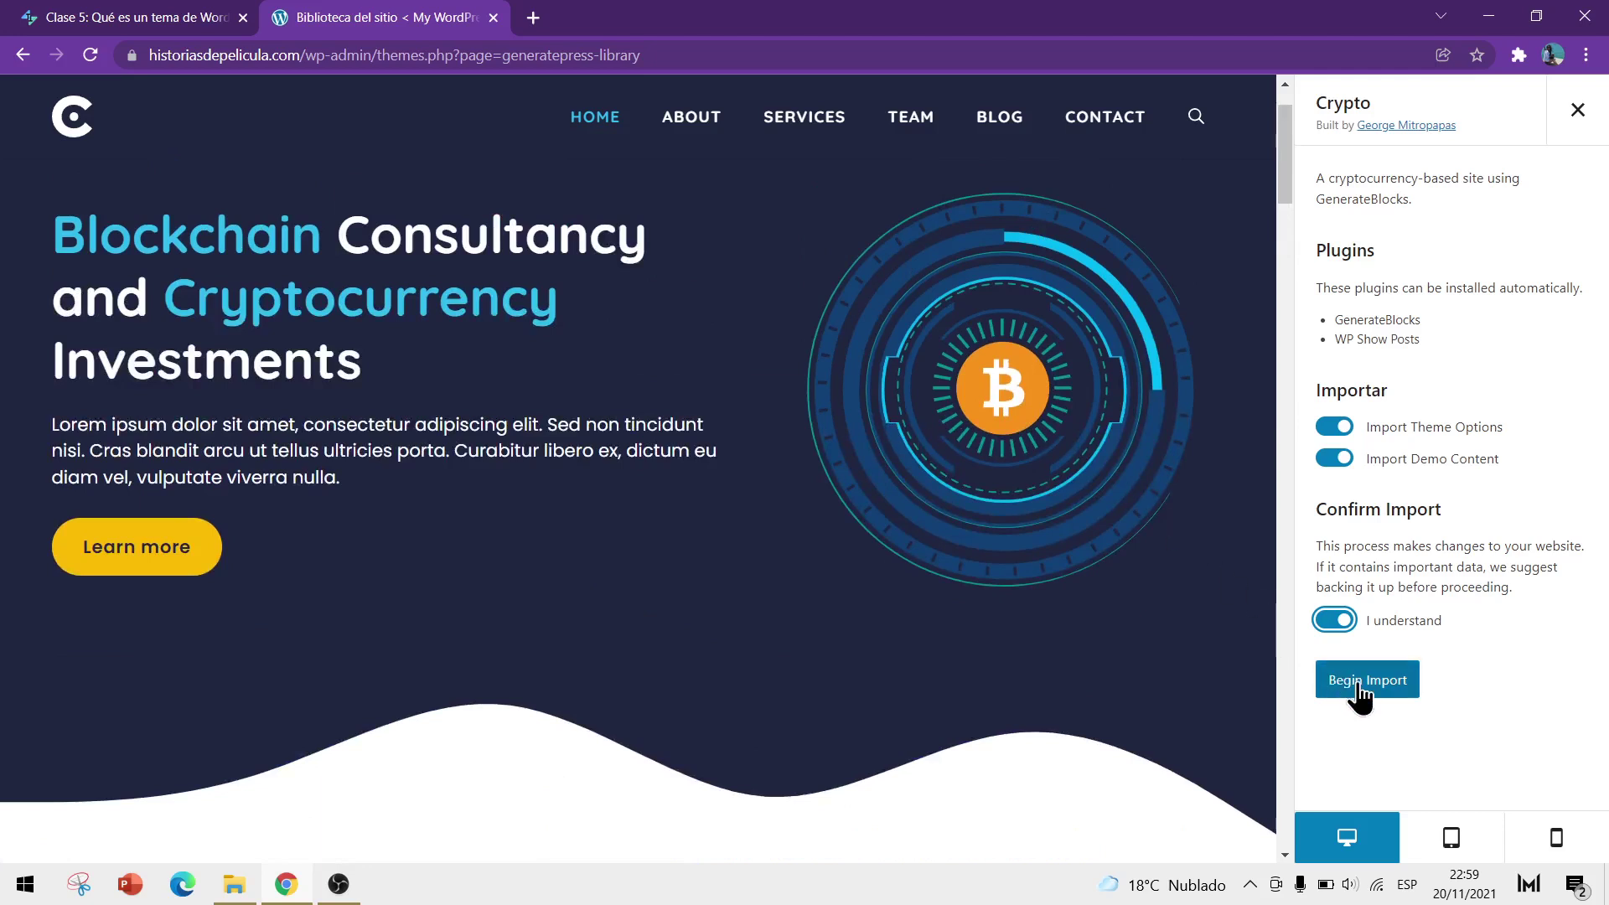
{"action": "left_click", "coordinate": [1387, 696]}
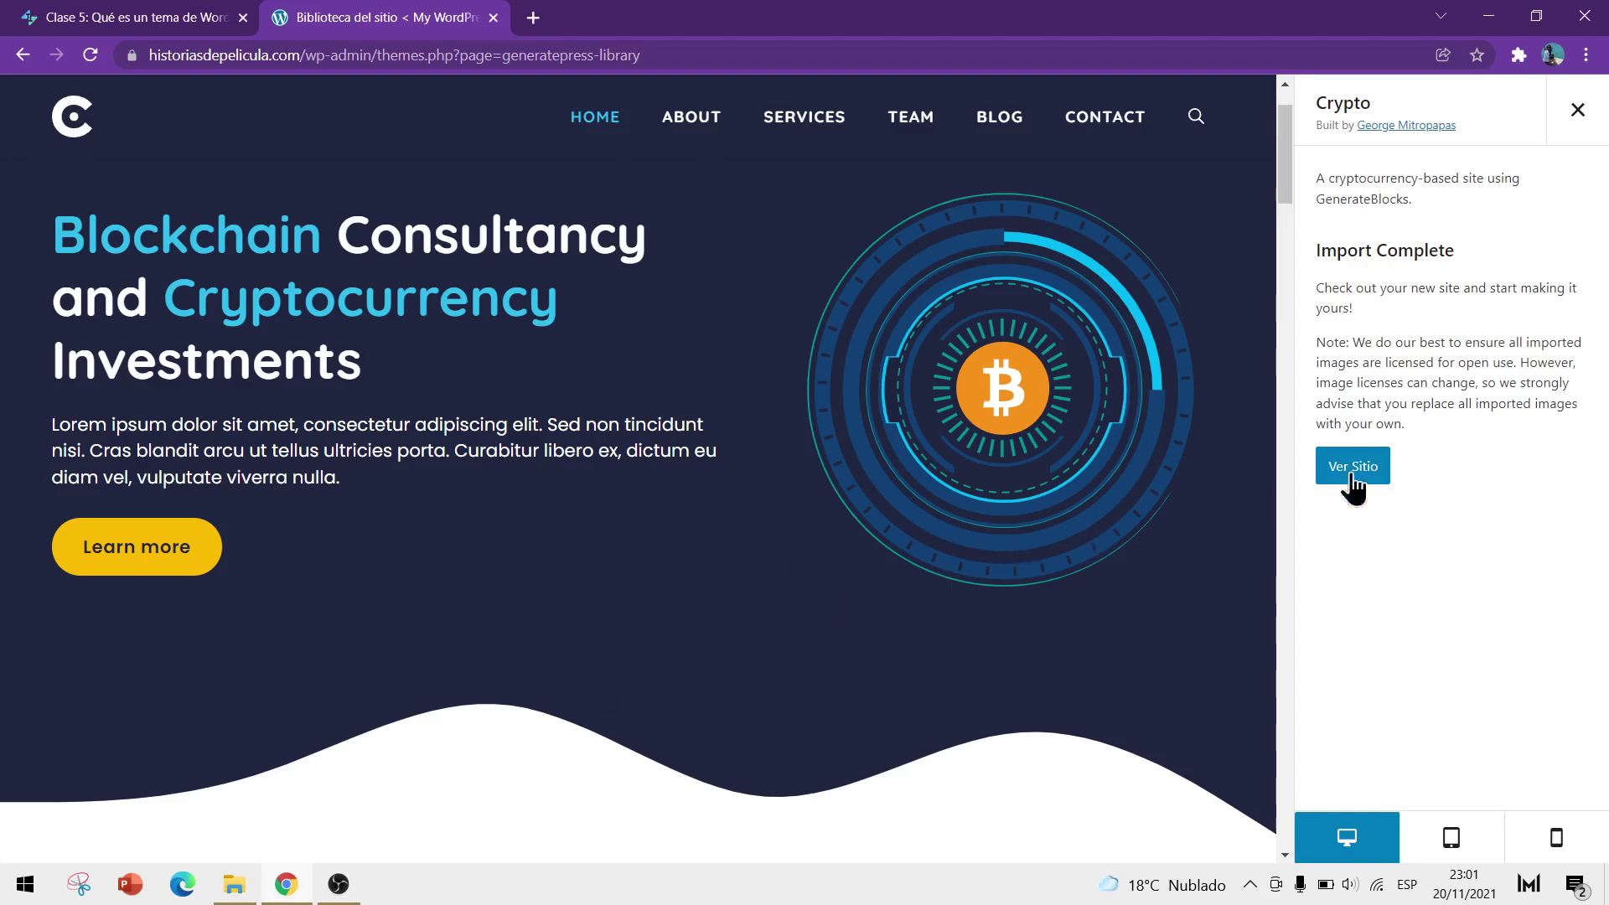
Open the imported Crypto site live via Ver Sitio and scroll down through it
{"action": "left_click", "coordinate": [1343, 471]}
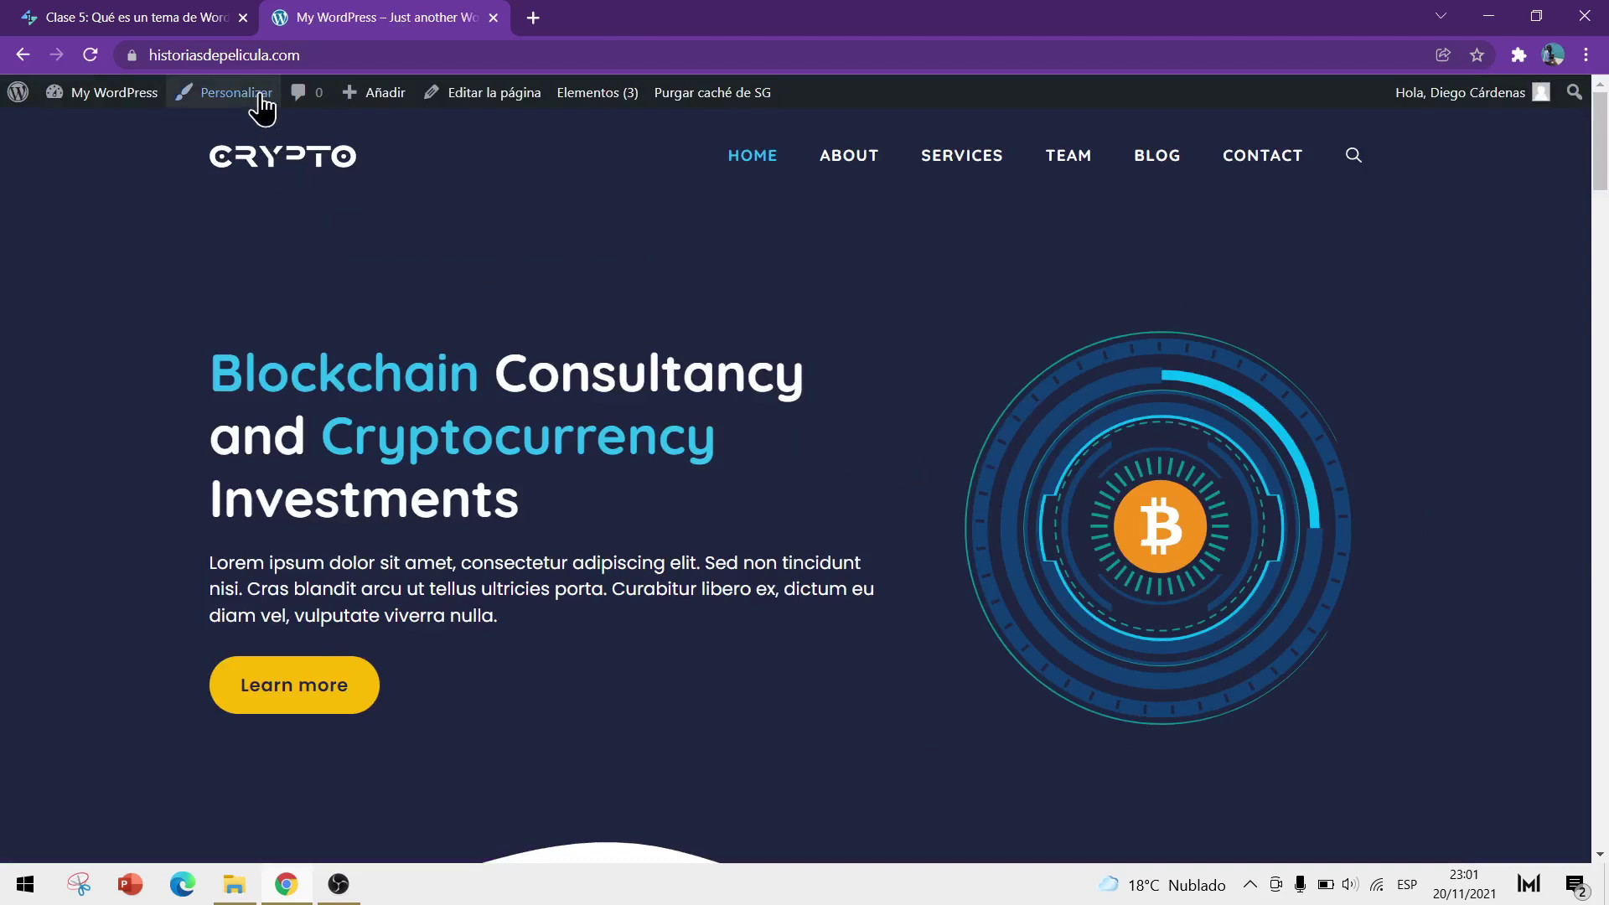
{"action": "left_click", "coordinate": [332, 55]}
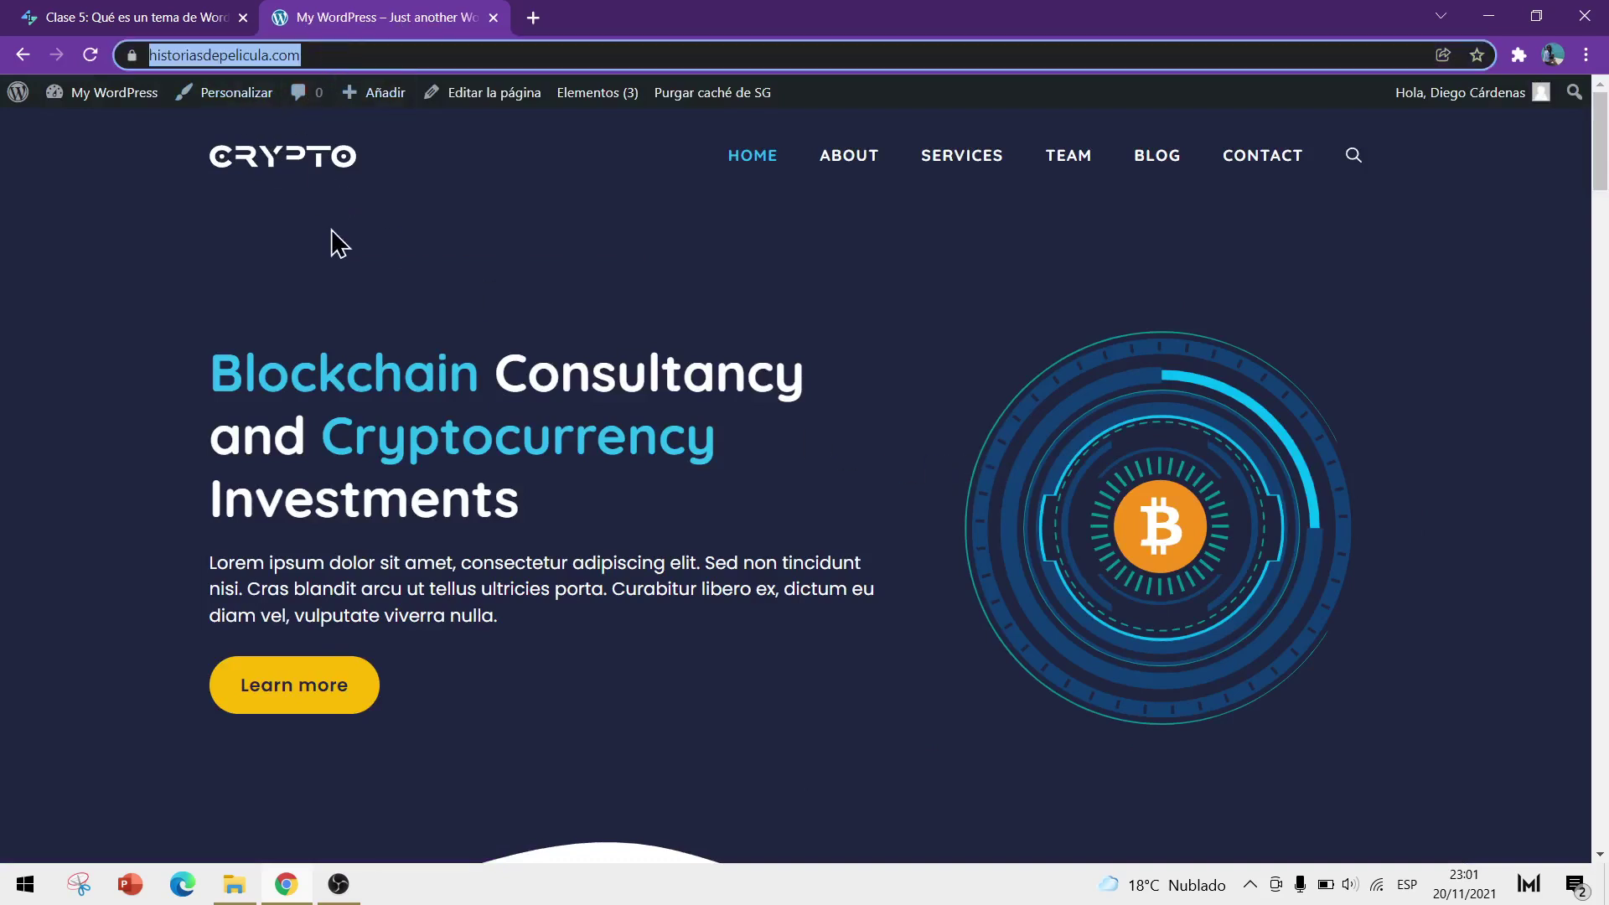
{"action": "left_click", "coordinate": [333, 265]}
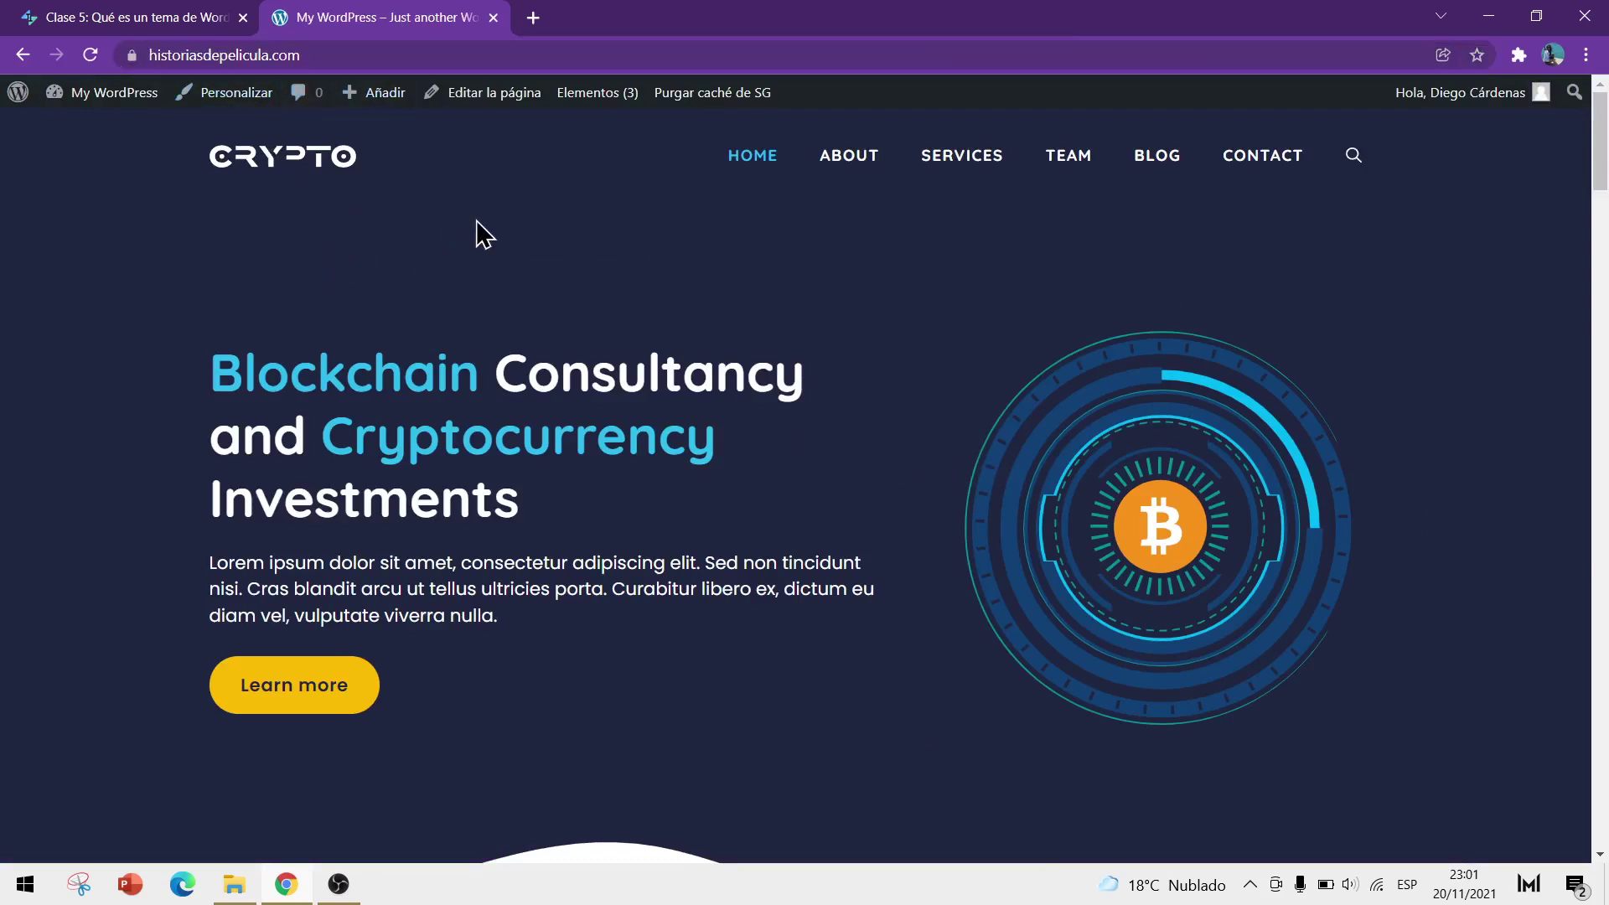
{"action": "scroll", "coordinate": [1040, 319], "scroll_direction": "down", "scroll_amount": 5}
{"action": "scroll", "coordinate": [883, 330], "scroll_direction": "down", "scroll_amount": 18}
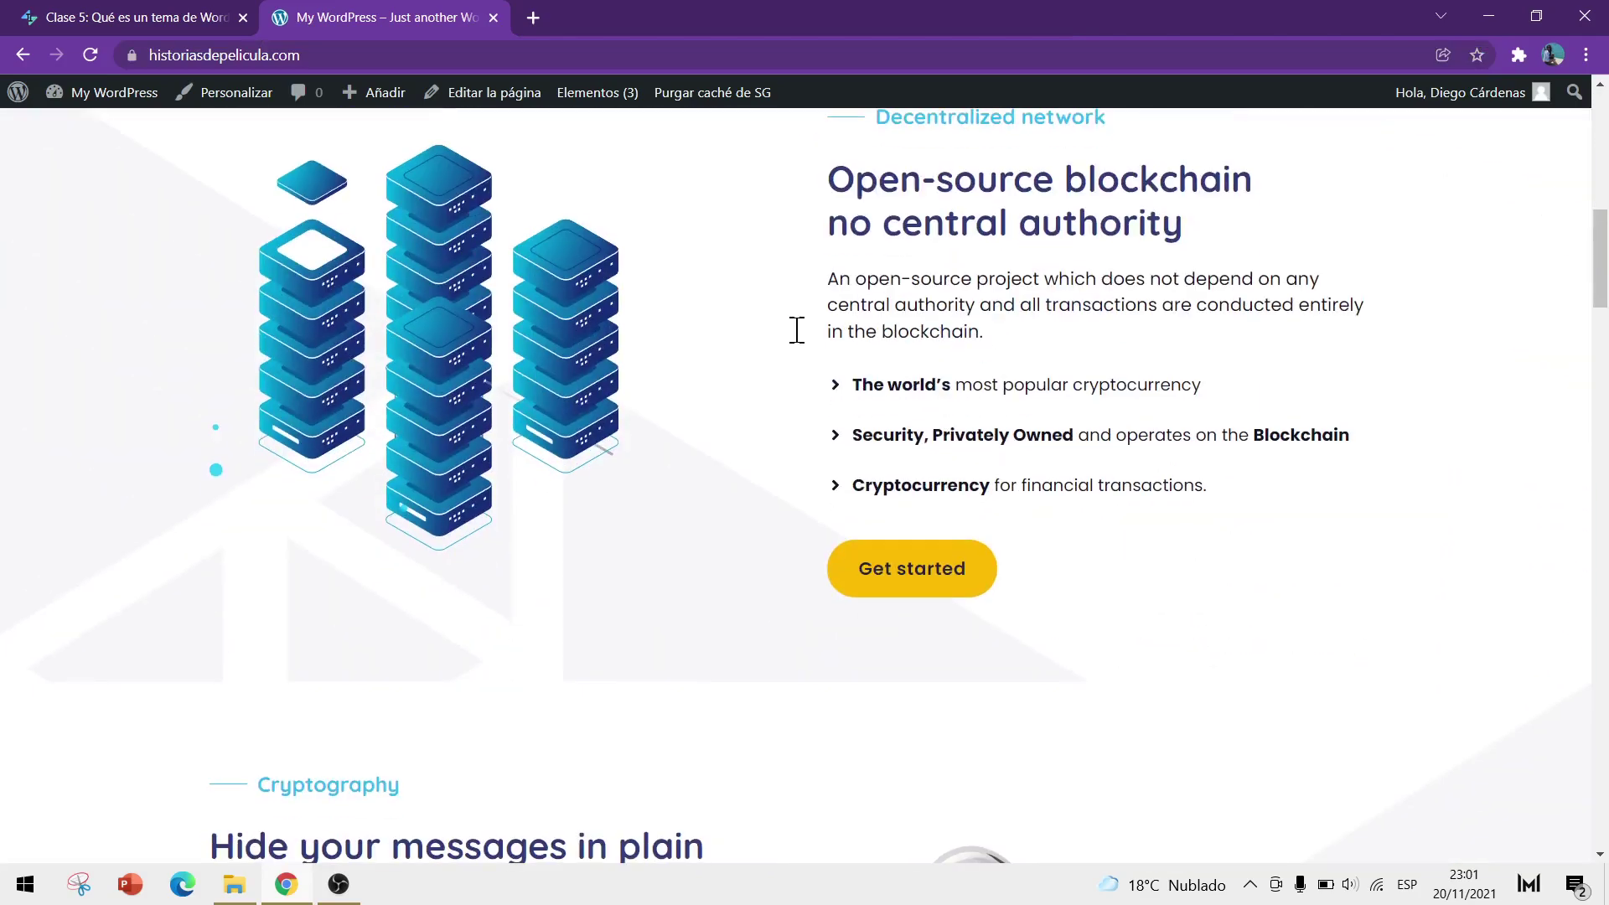
{"action": "scroll", "coordinate": [627, 344], "scroll_direction": "down", "scroll_amount": 20}
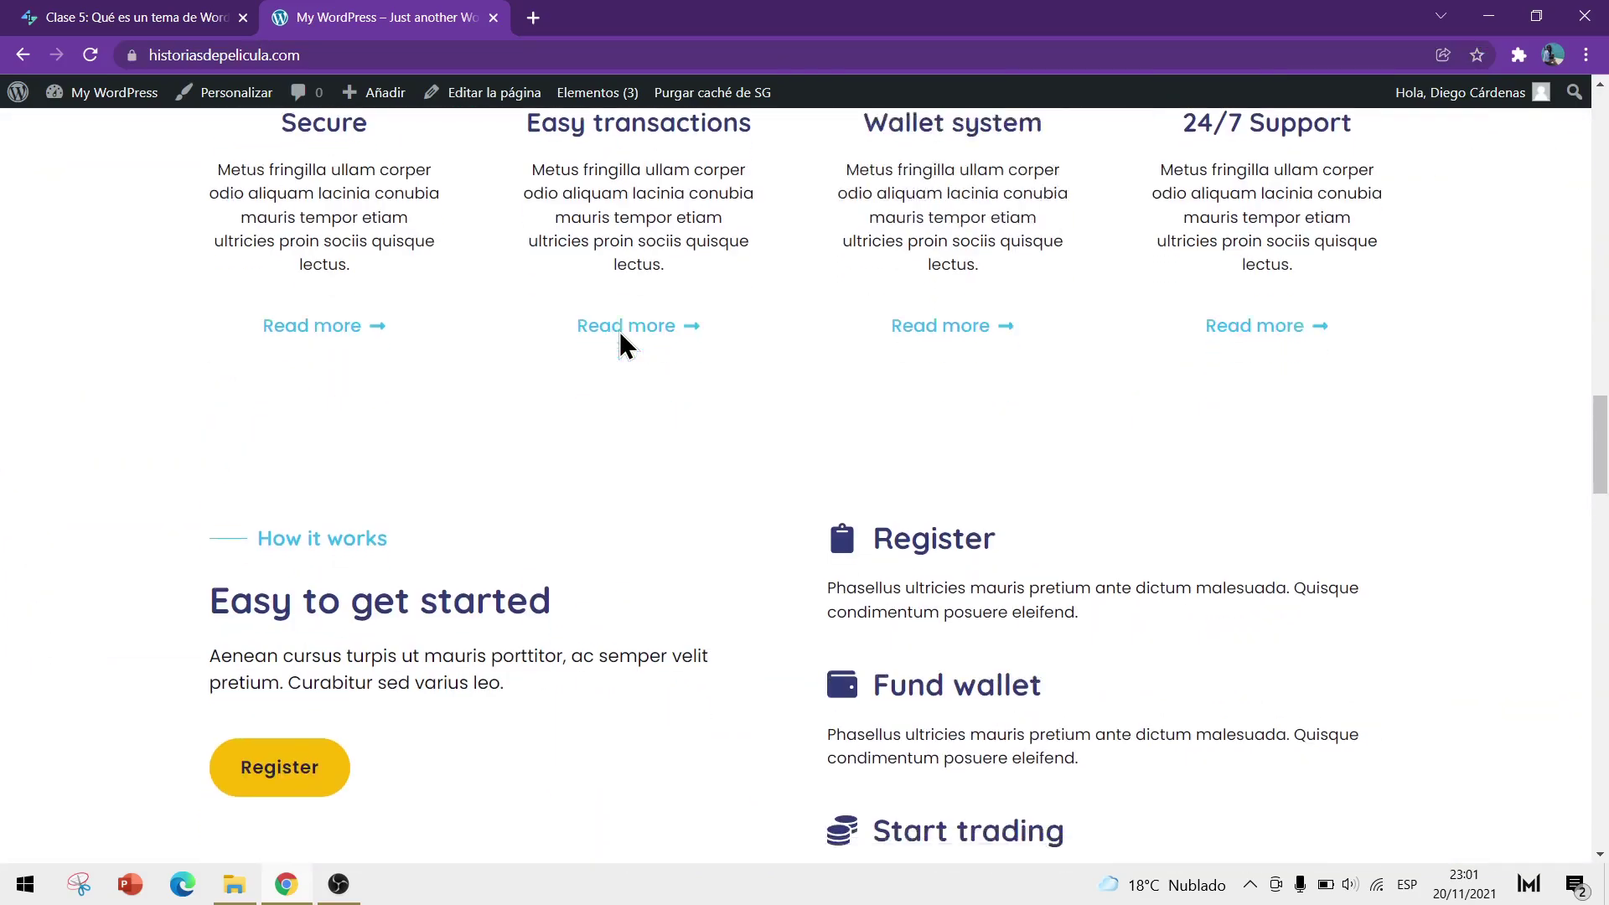
{"action": "scroll", "coordinate": [419, 503], "scroll_direction": "down", "scroll_amount": 3}
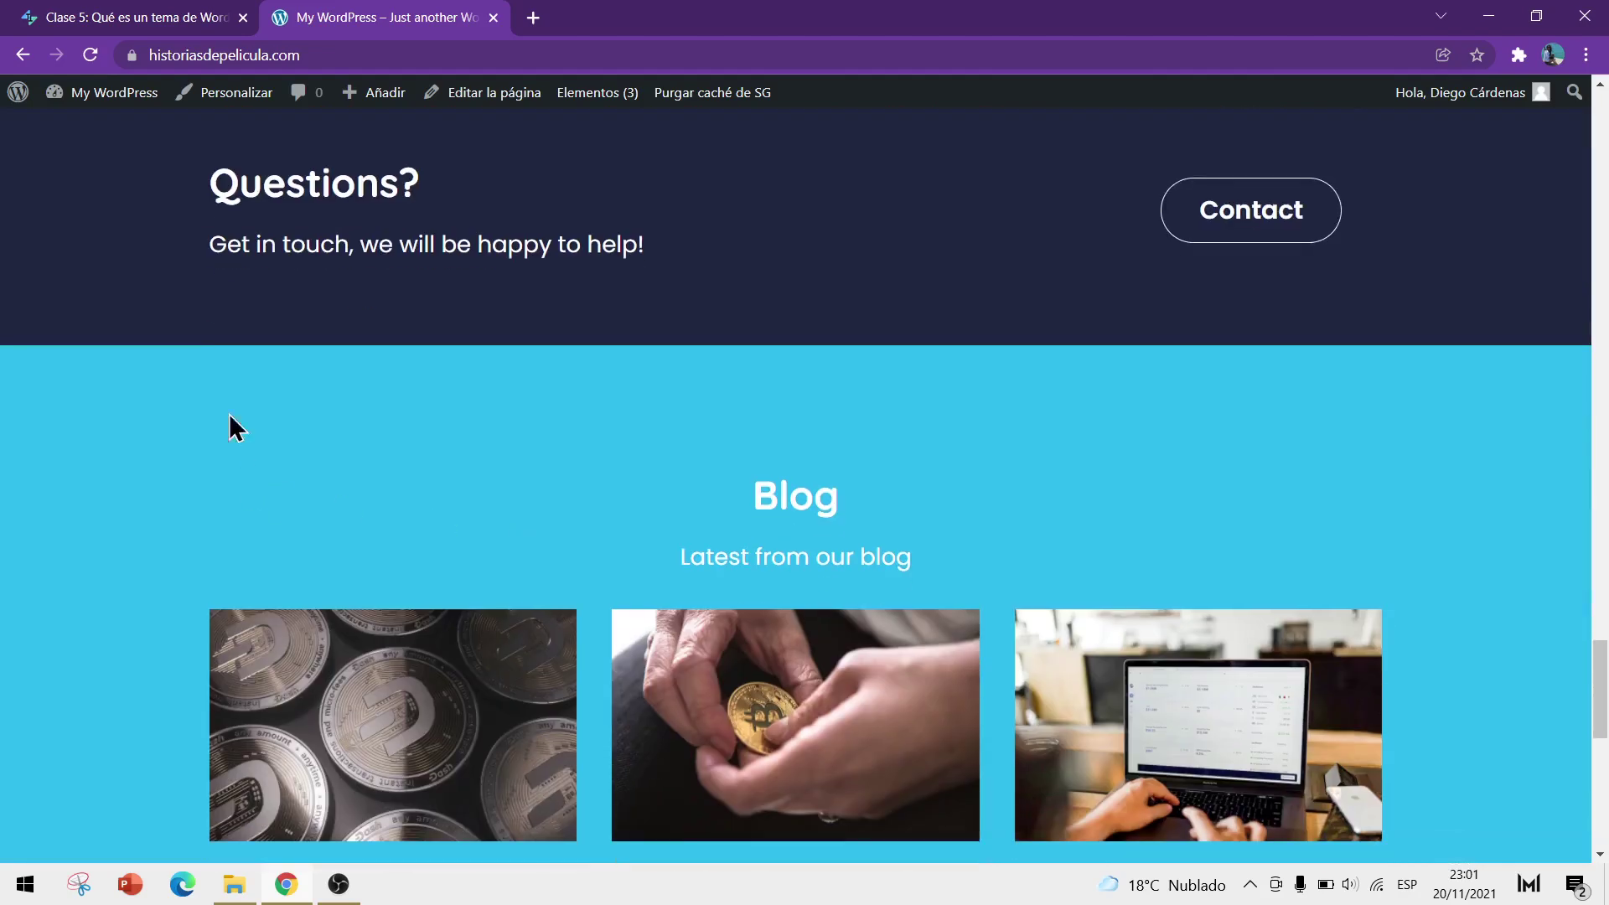
{"action": "scroll", "coordinate": [587, 377], "scroll_direction": "down", "scroll_amount": 7}
{"action": "scroll", "coordinate": [438, 503], "scroll_direction": "down", "scroll_amount": 4}
Scroll back to the top and go to the Escritorio admin dashboard
{"action": "scroll", "coordinate": [503, 496], "scroll_direction": "up", "scroll_amount": 2}
{"action": "scroll", "coordinate": [466, 645], "scroll_direction": "down", "scroll_amount": 2}
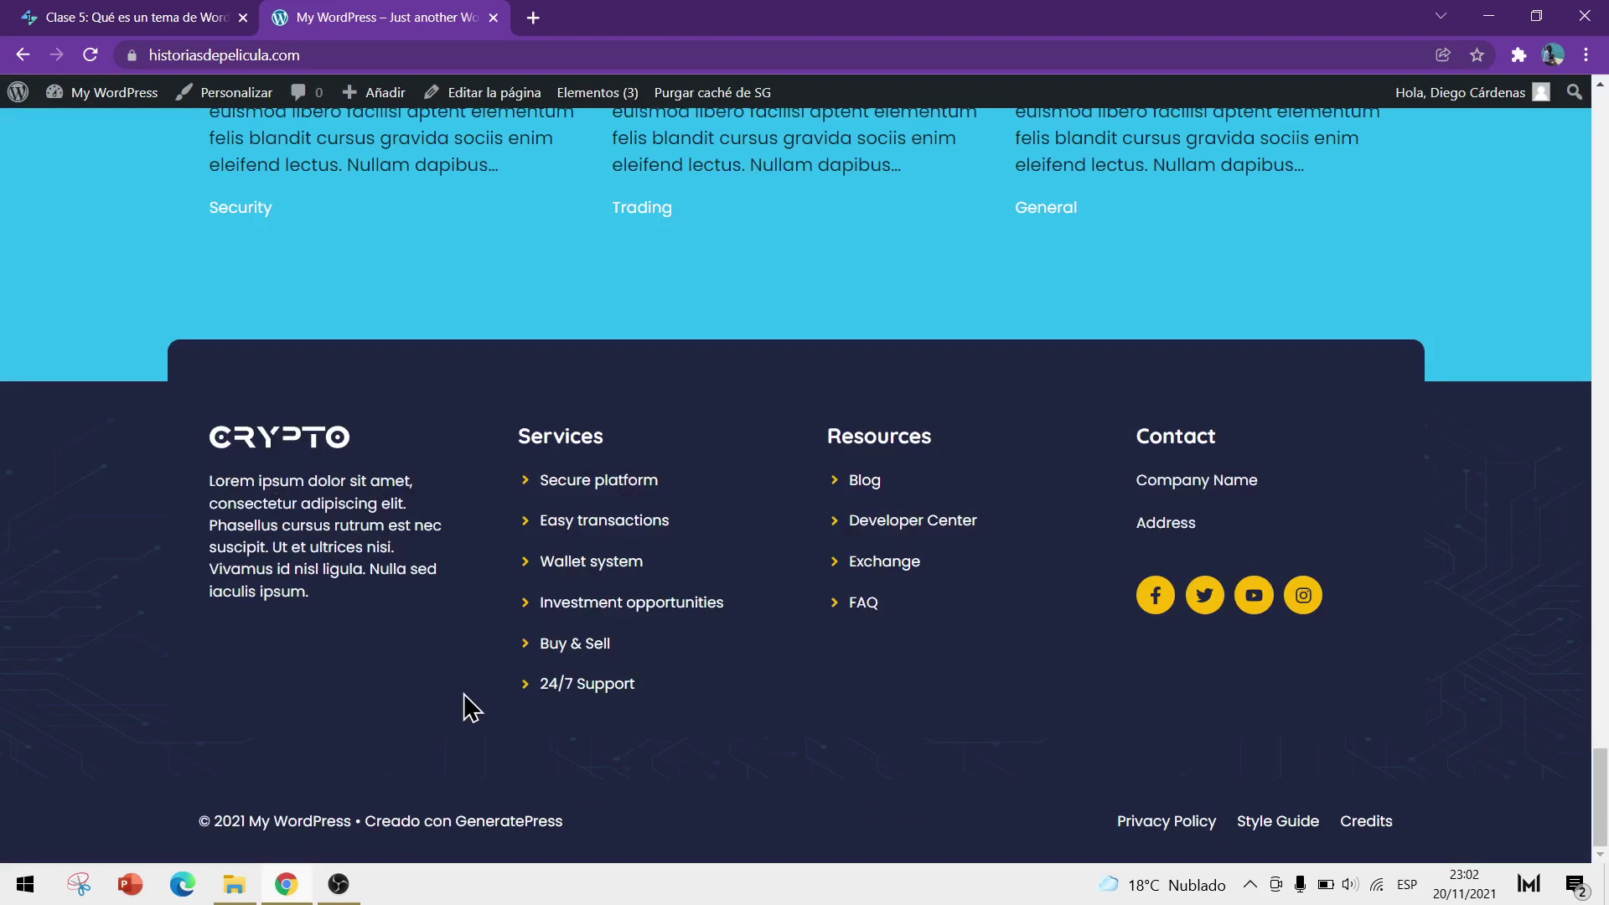
{"action": "scroll", "coordinate": [466, 707], "scroll_direction": "up", "scroll_amount": 15}
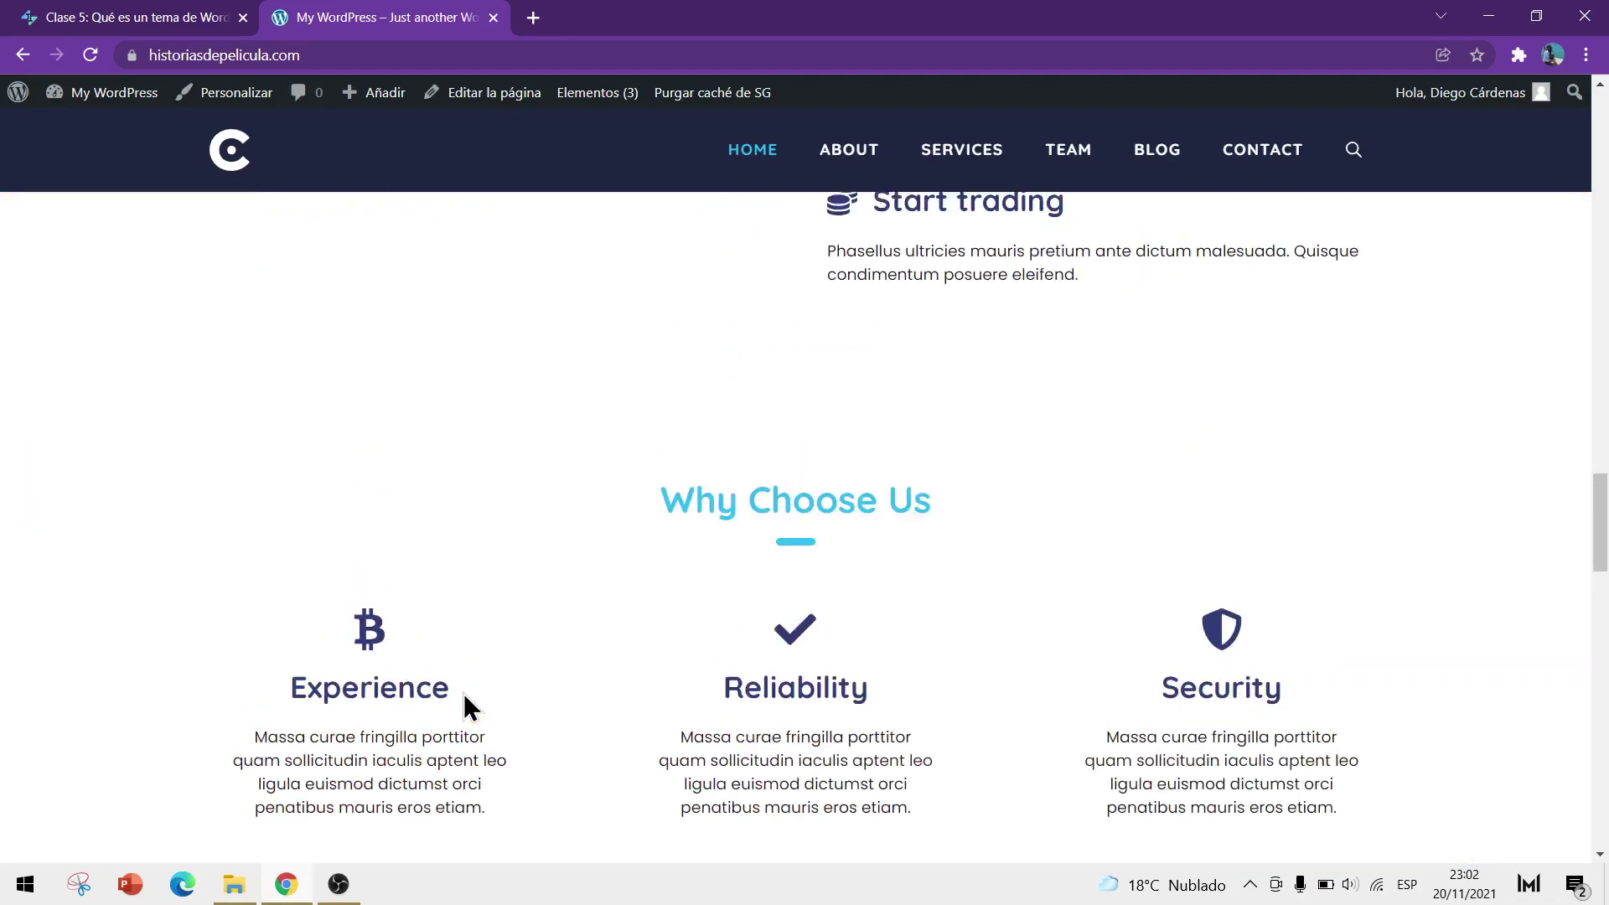
{"action": "scroll", "coordinate": [467, 707], "scroll_direction": "up", "scroll_amount": 15}
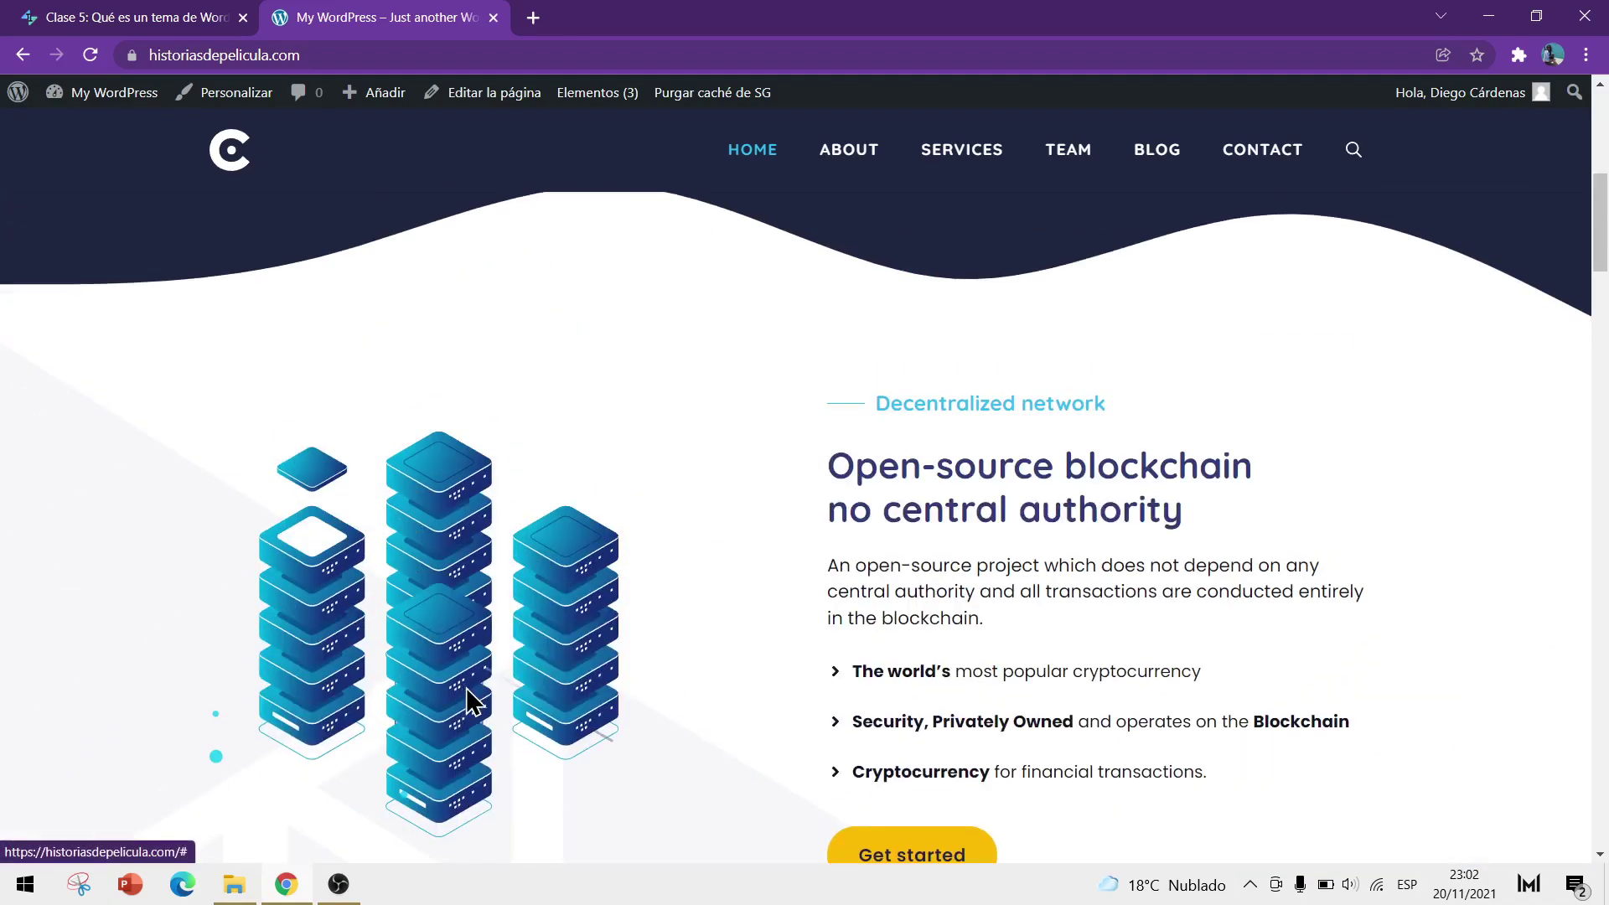
{"action": "scroll", "coordinate": [473, 703], "scroll_direction": "up", "scroll_amount": 3}
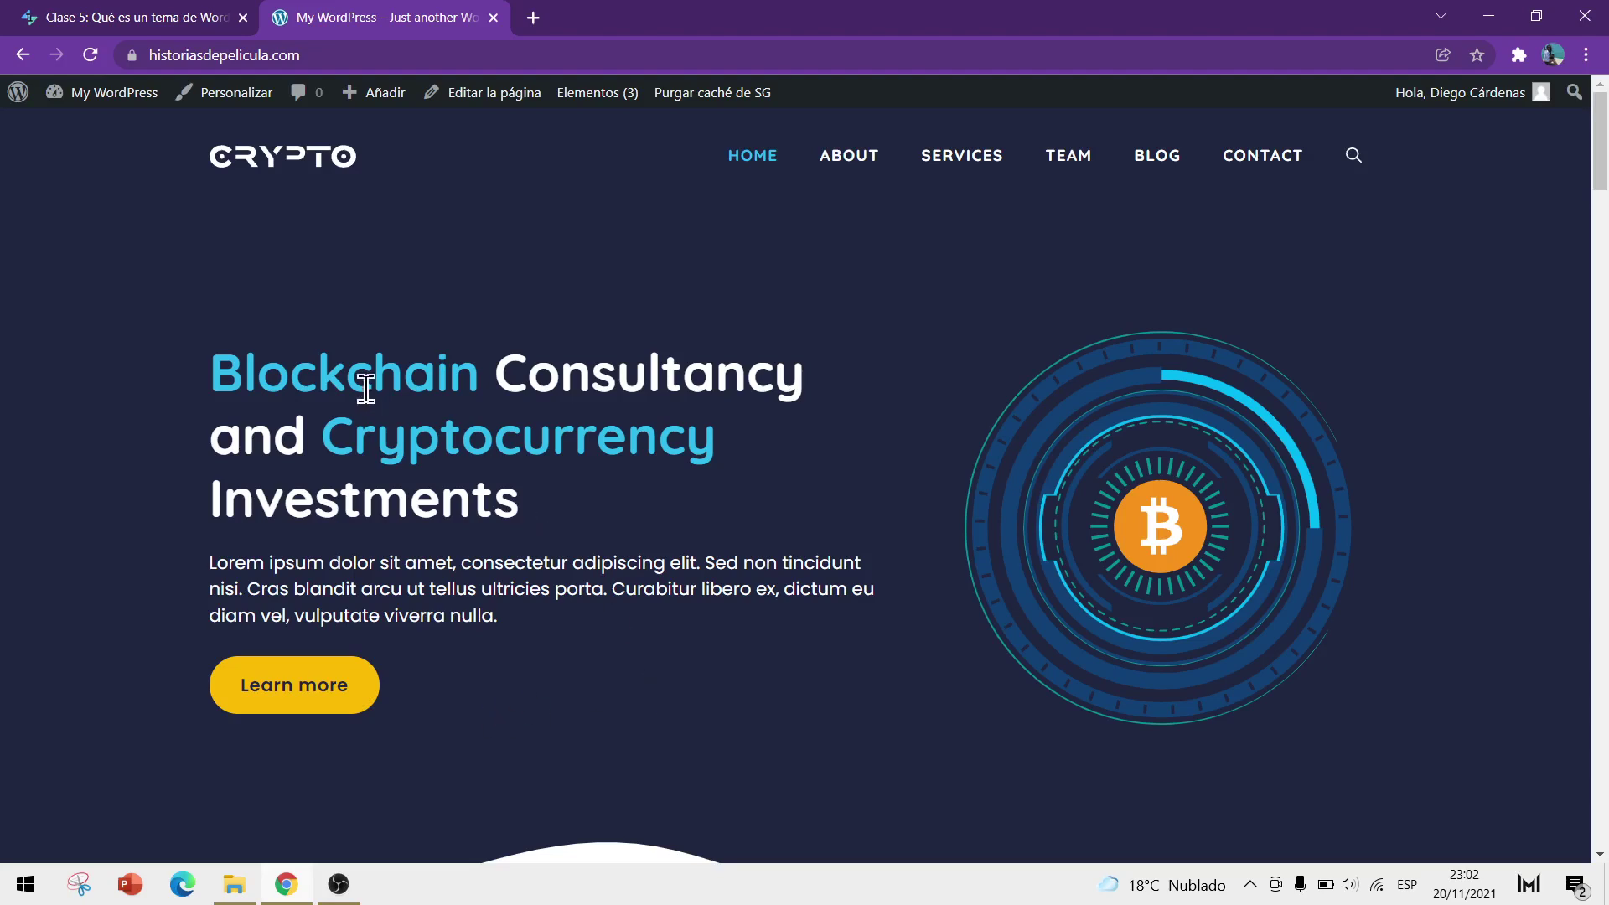
{"action": "mouse_move", "coordinate": [105, 99]}
{"action": "left_click", "coordinate": [83, 134]}
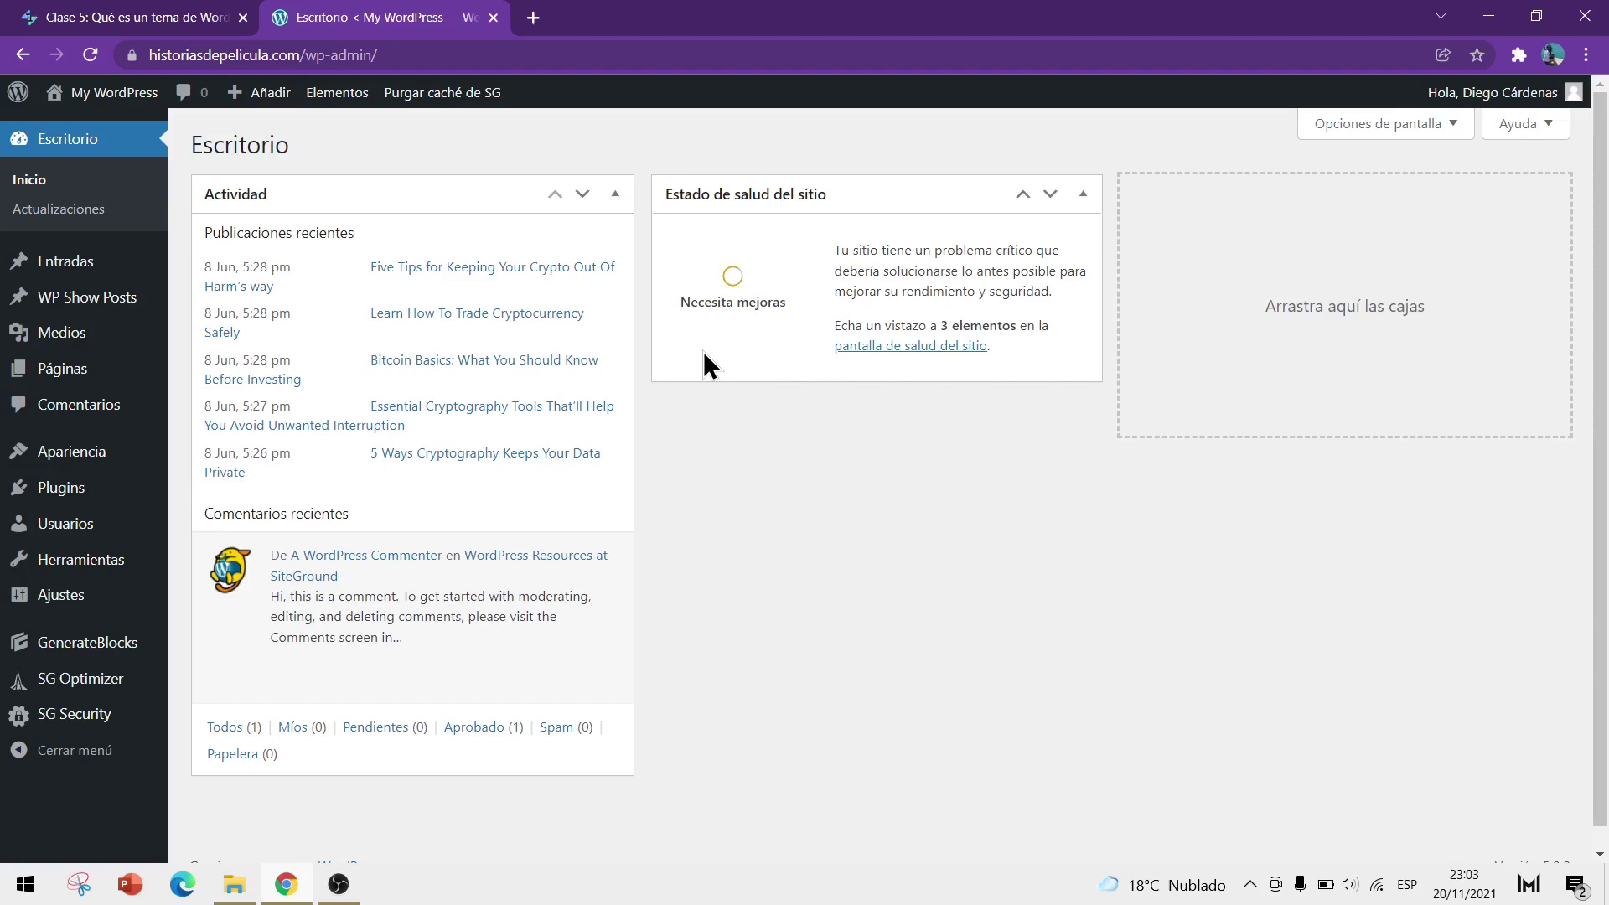
Open Apariencia > Temas, then Añadir nuevo, and browse the WordPress theme directory
{"action": "mouse_move", "coordinate": [97, 459]}
{"action": "left_click", "coordinate": [189, 457]}
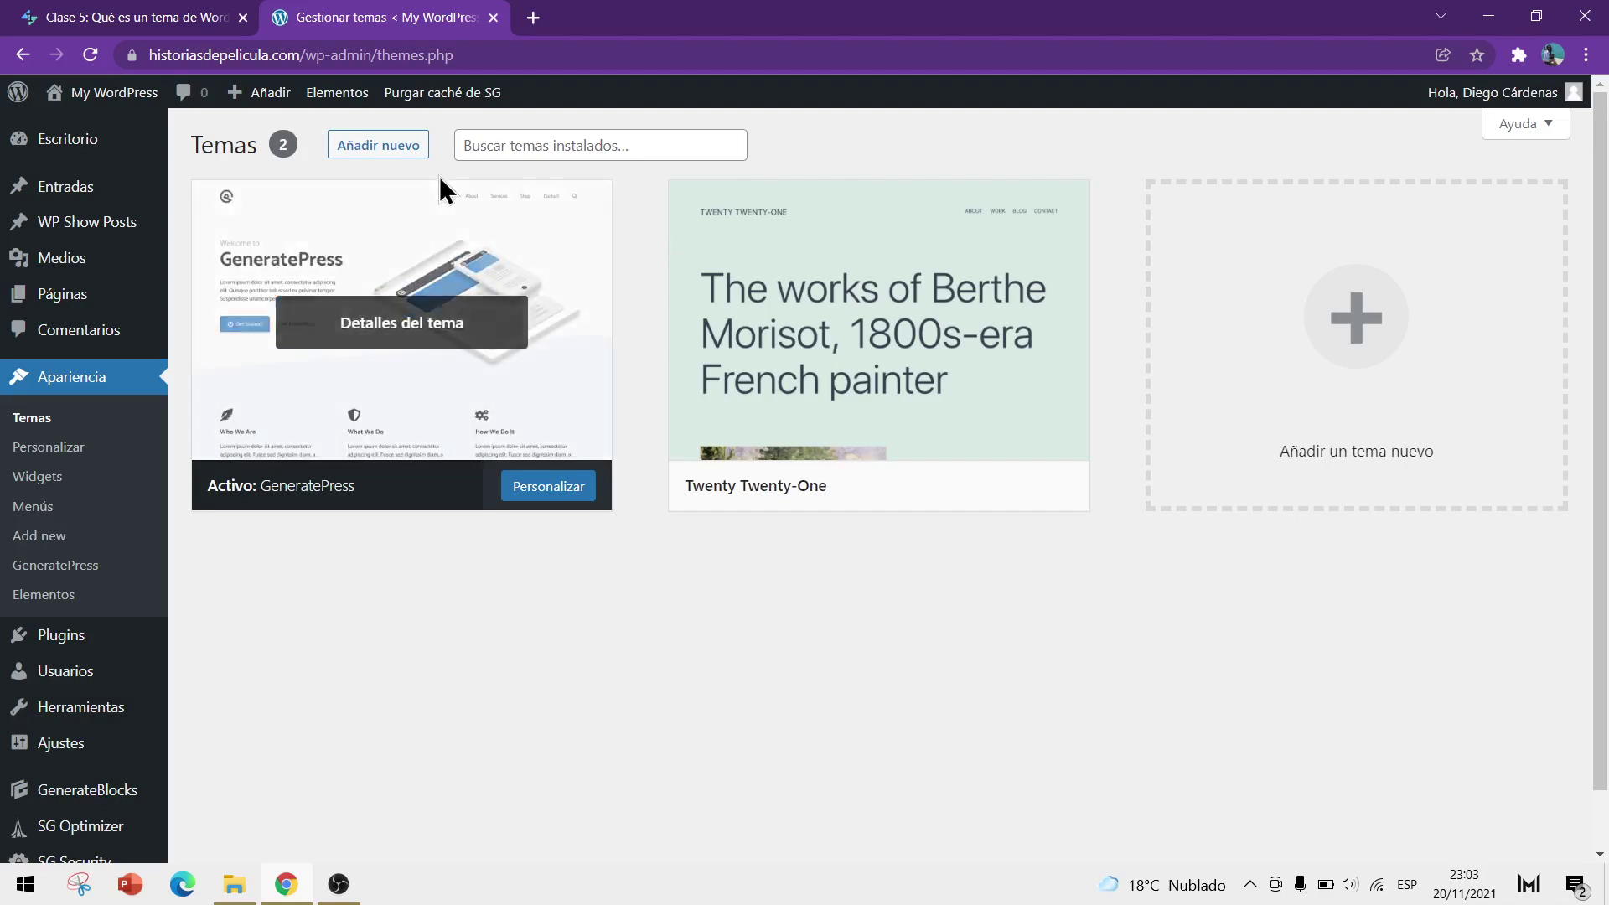
{"action": "left_click", "coordinate": [399, 154]}
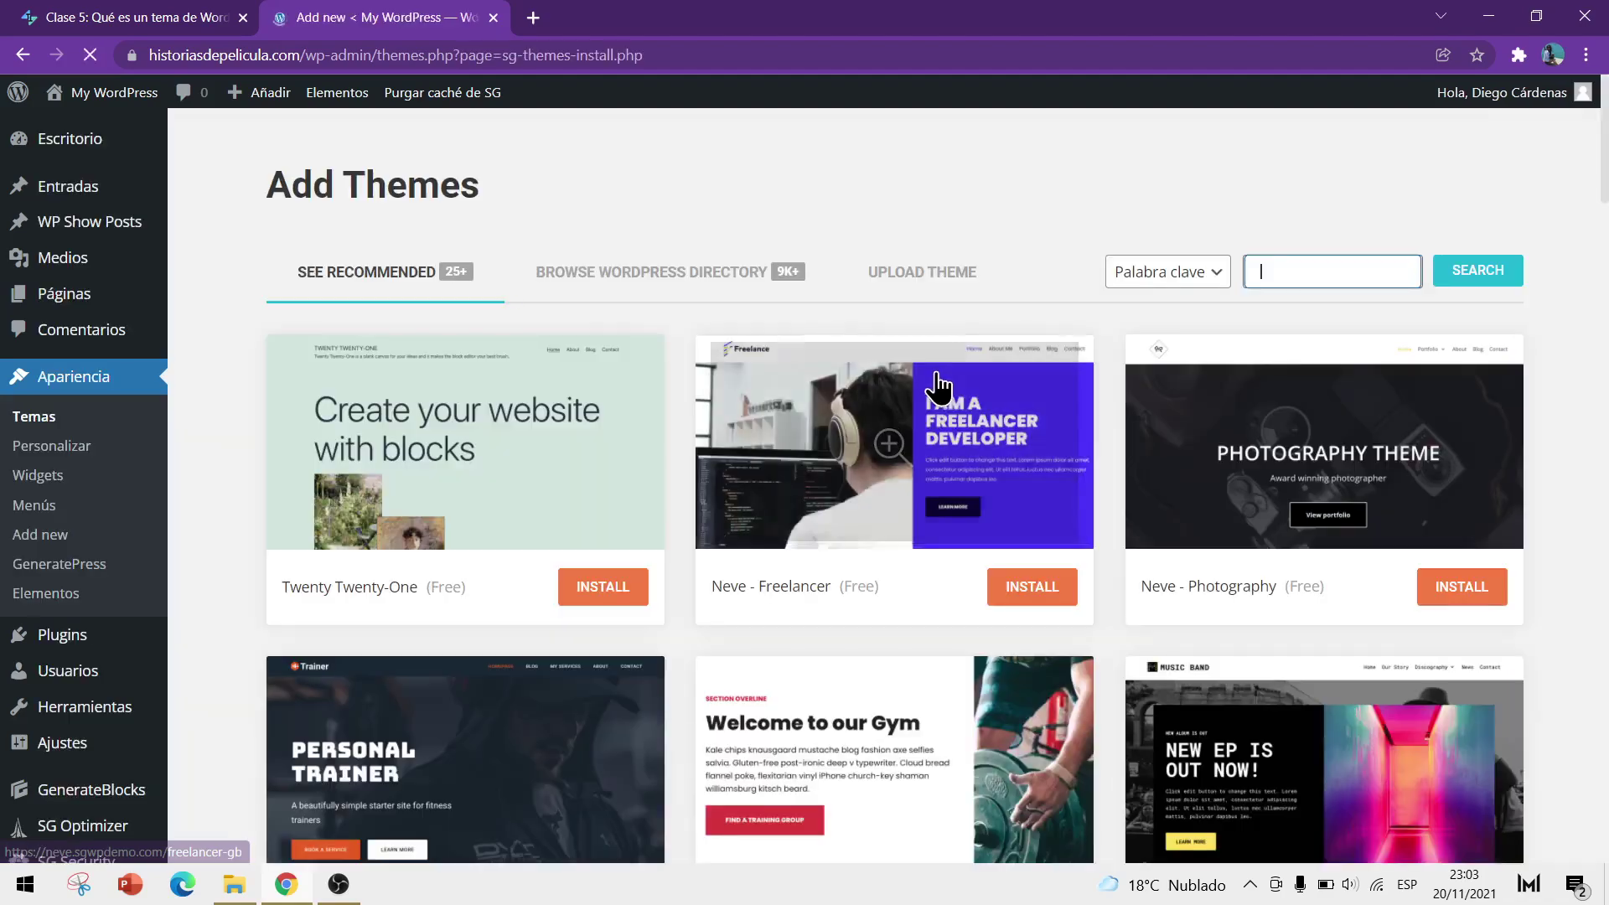
{"action": "scroll", "coordinate": [805, 360], "scroll_direction": "down", "scroll_amount": 5}
{"action": "scroll", "coordinate": [737, 288], "scroll_direction": "up", "scroll_amount": 5}
{"action": "left_click", "coordinate": [702, 276]}
{"action": "scroll", "coordinate": [670, 416], "scroll_direction": "down", "scroll_amount": 1}
{"action": "scroll", "coordinate": [670, 404], "scroll_direction": "down", "scroll_amount": 5}
{"action": "scroll", "coordinate": [676, 405], "scroll_direction": "up", "scroll_amount": 5}
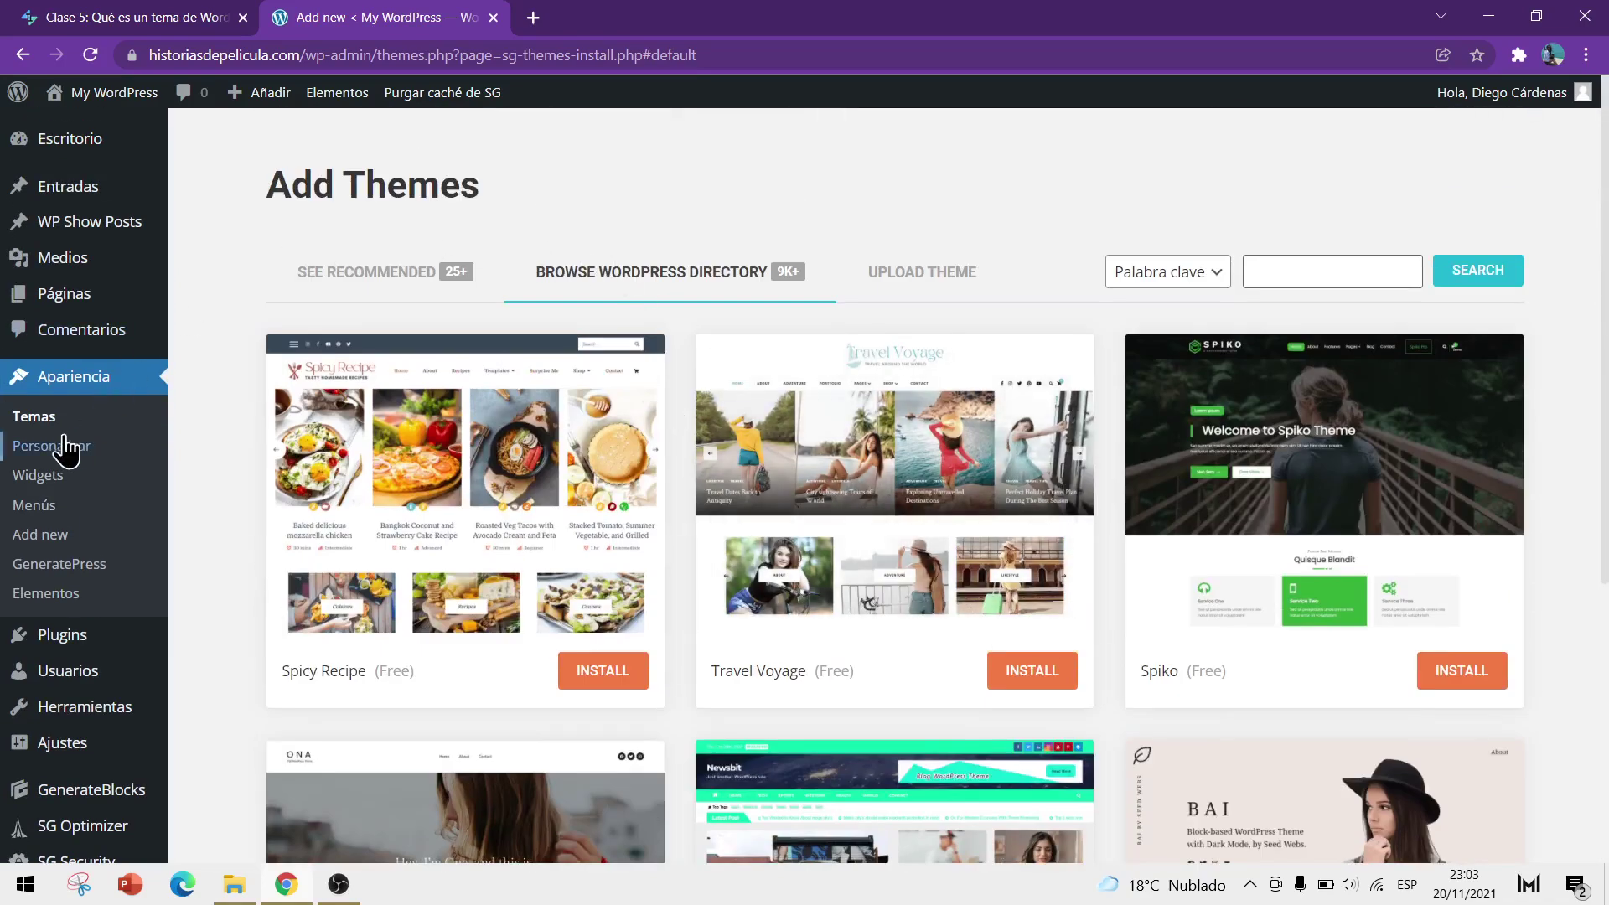
Return to the installed themes, glance at the themes blog article, and switch back
{"action": "left_click", "coordinate": [35, 421]}
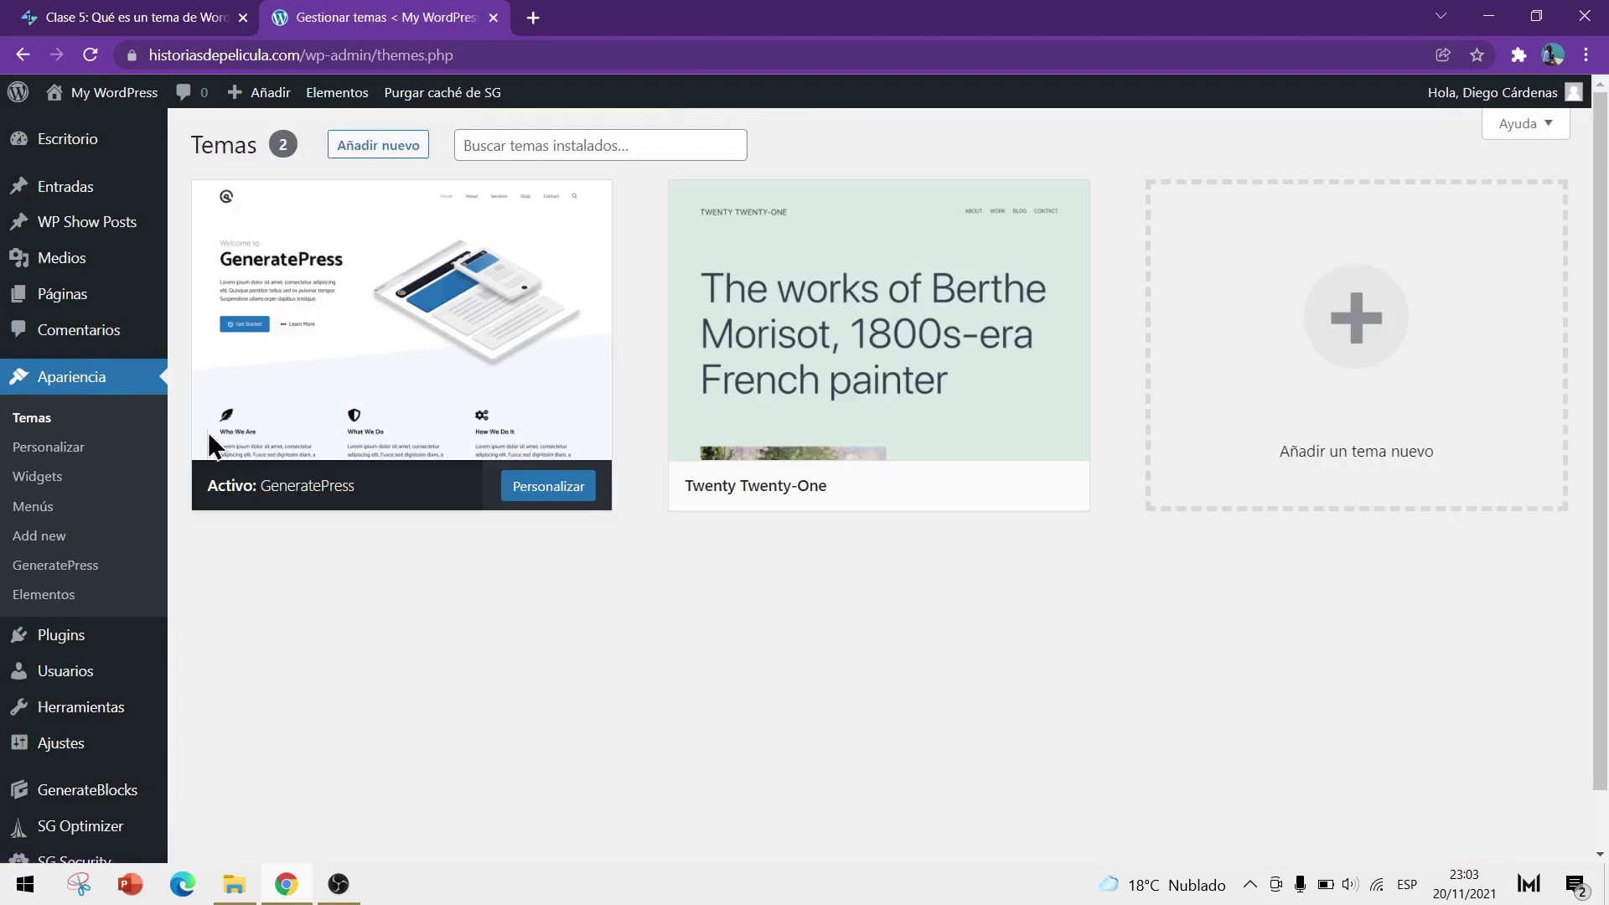
{"action": "mouse_move", "coordinate": [280, 405]}
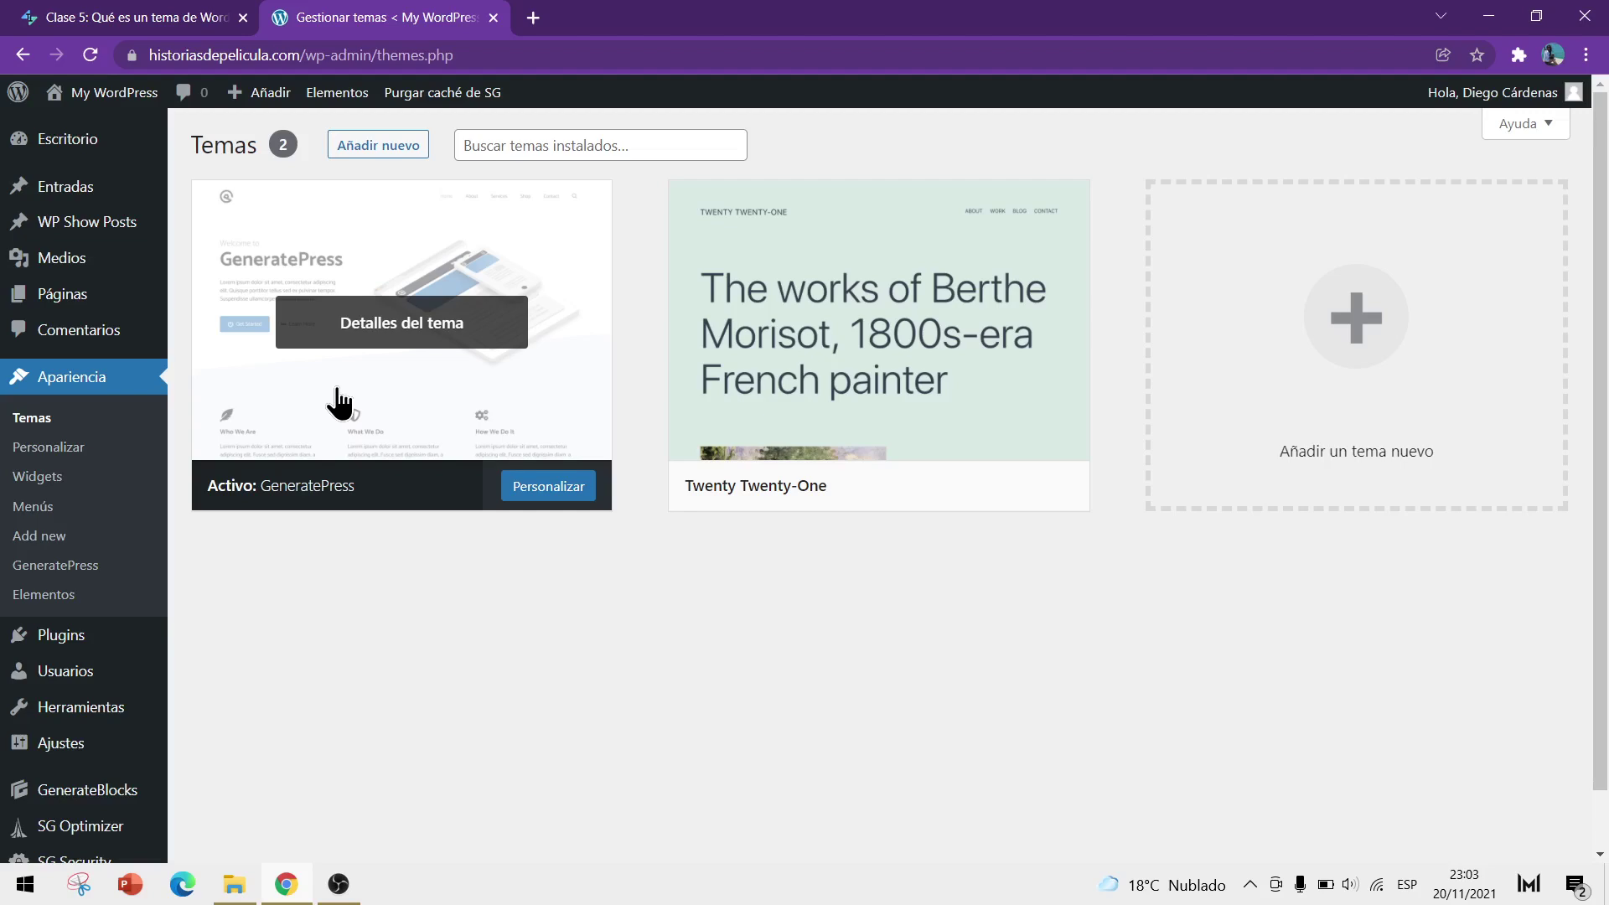
{"action": "left_click", "coordinate": [172, 17]}
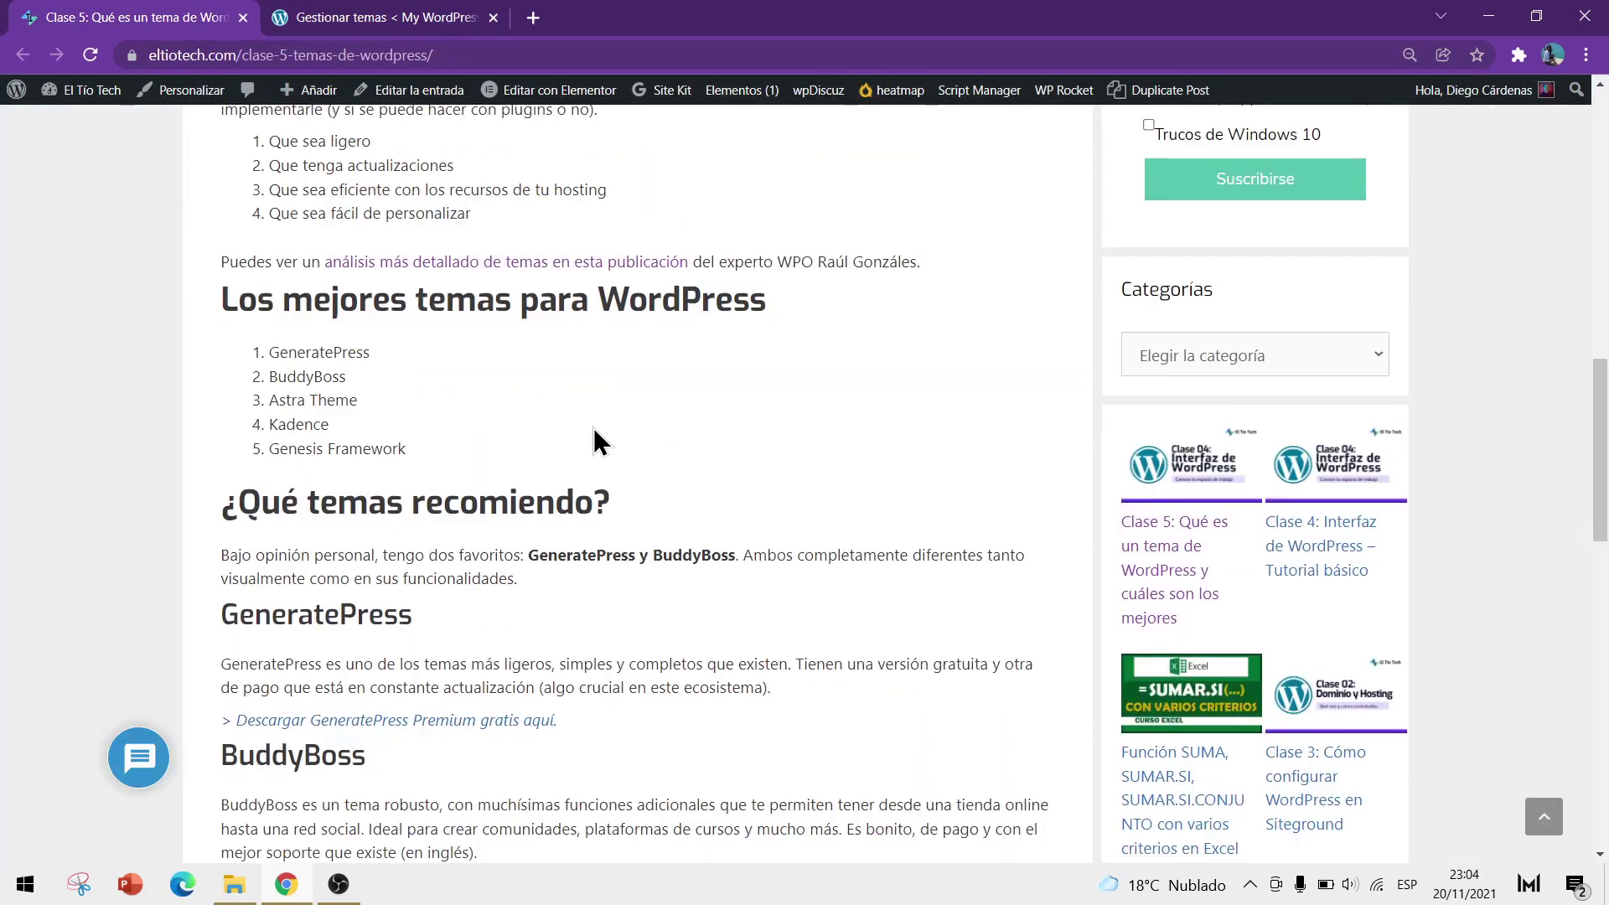
{"action": "scroll", "coordinate": [593, 429], "scroll_direction": "up", "scroll_amount": 15}
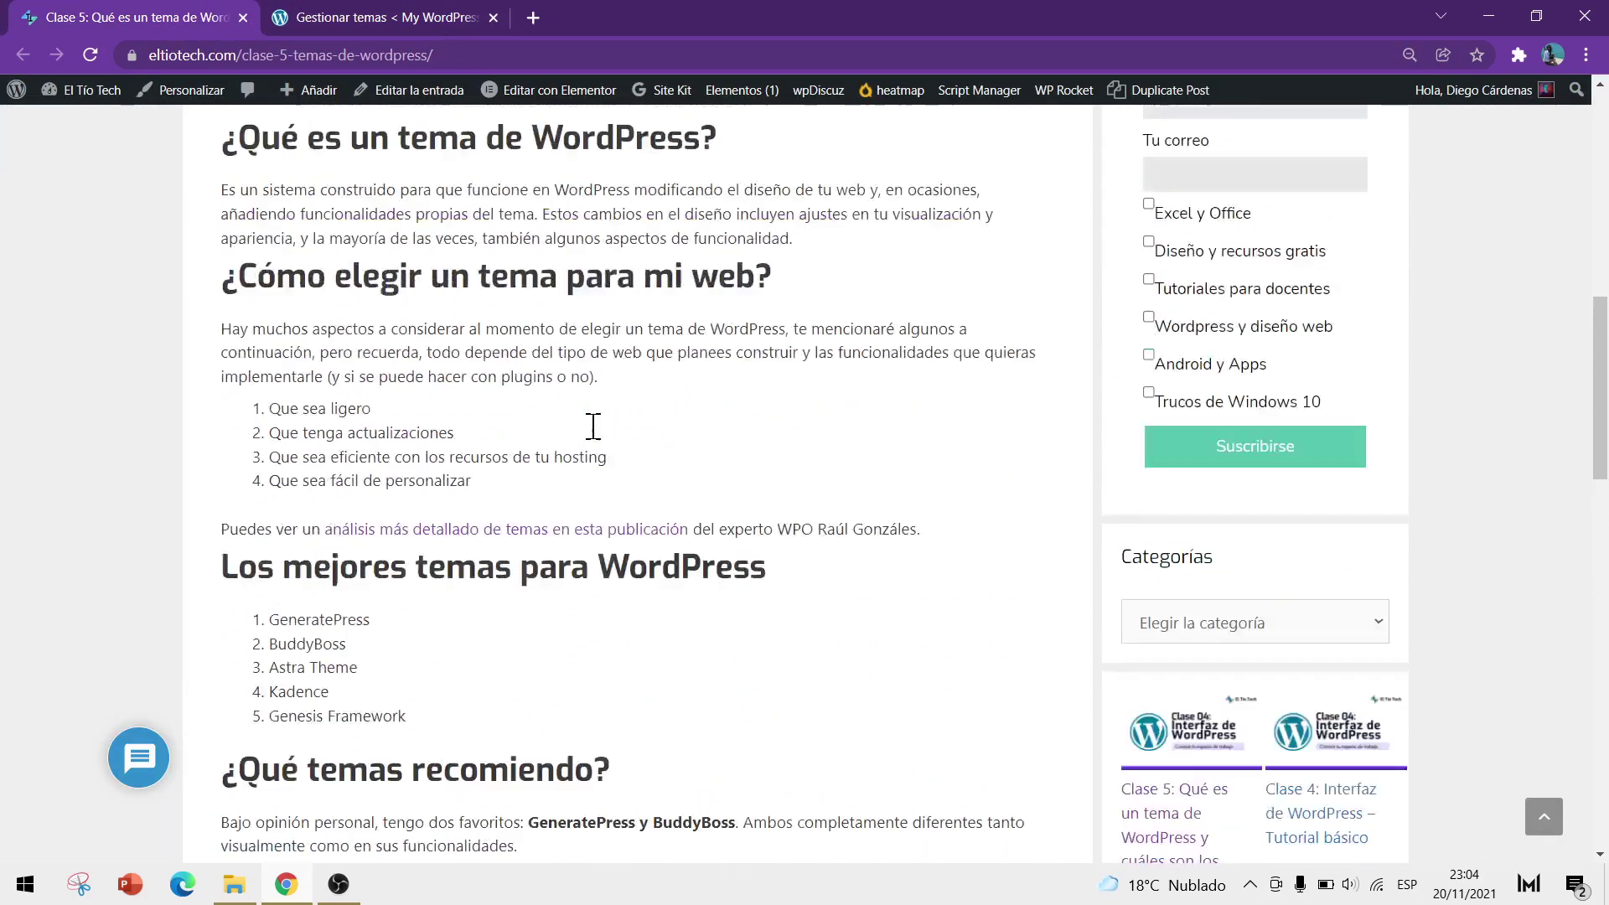
{"action": "scroll", "coordinate": [607, 461], "scroll_direction": "down", "scroll_amount": 12}
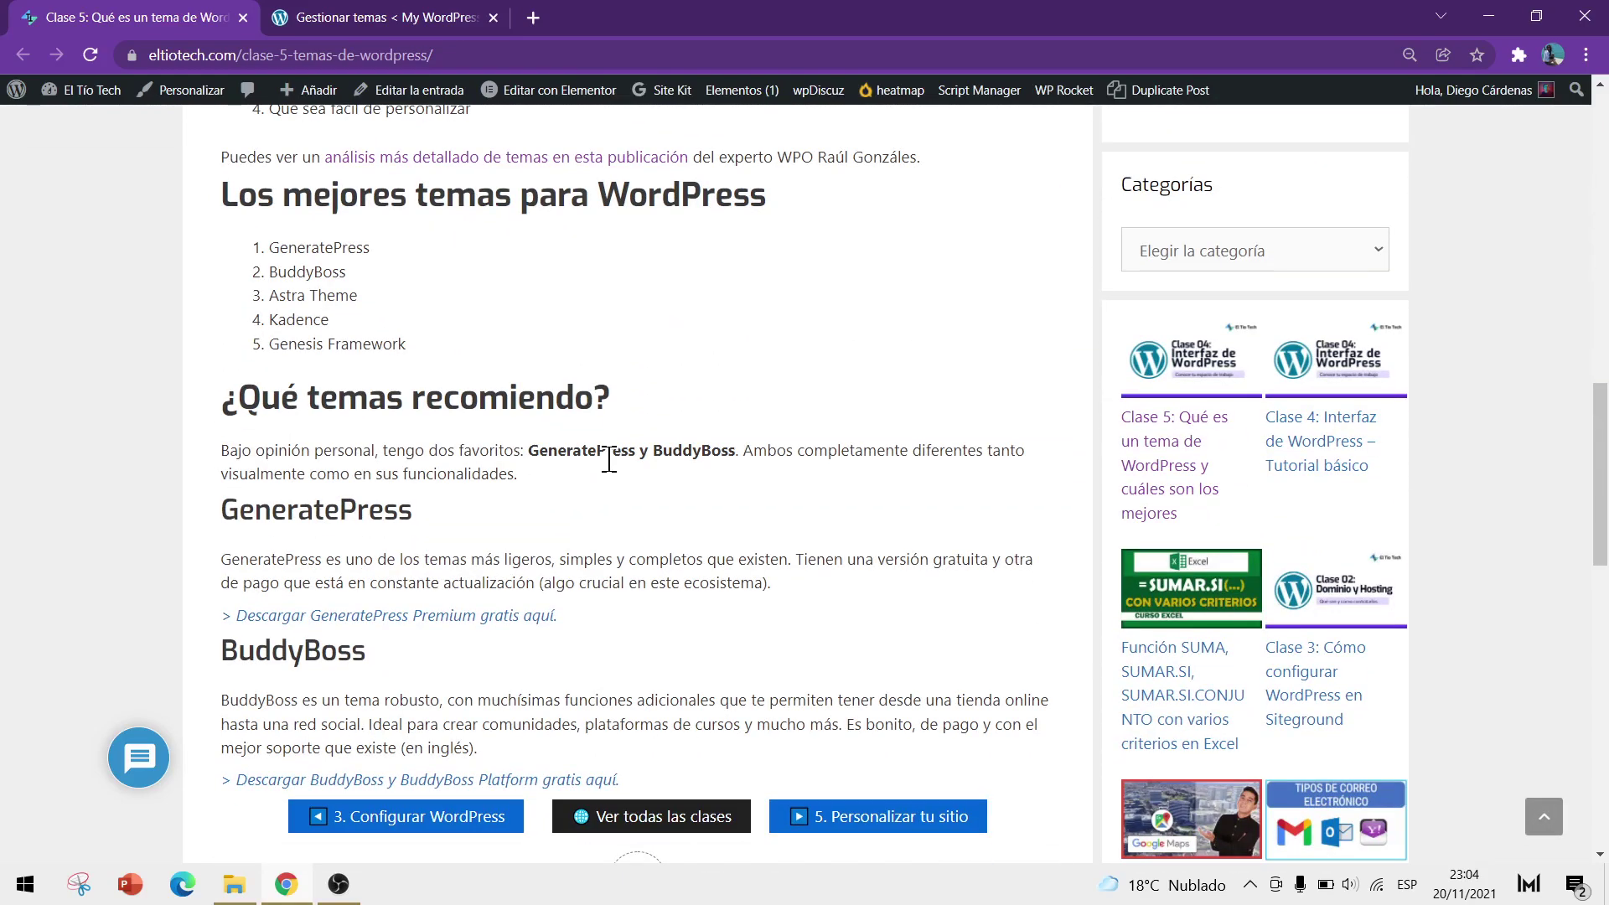
{"action": "left_click", "coordinate": [381, 19]}
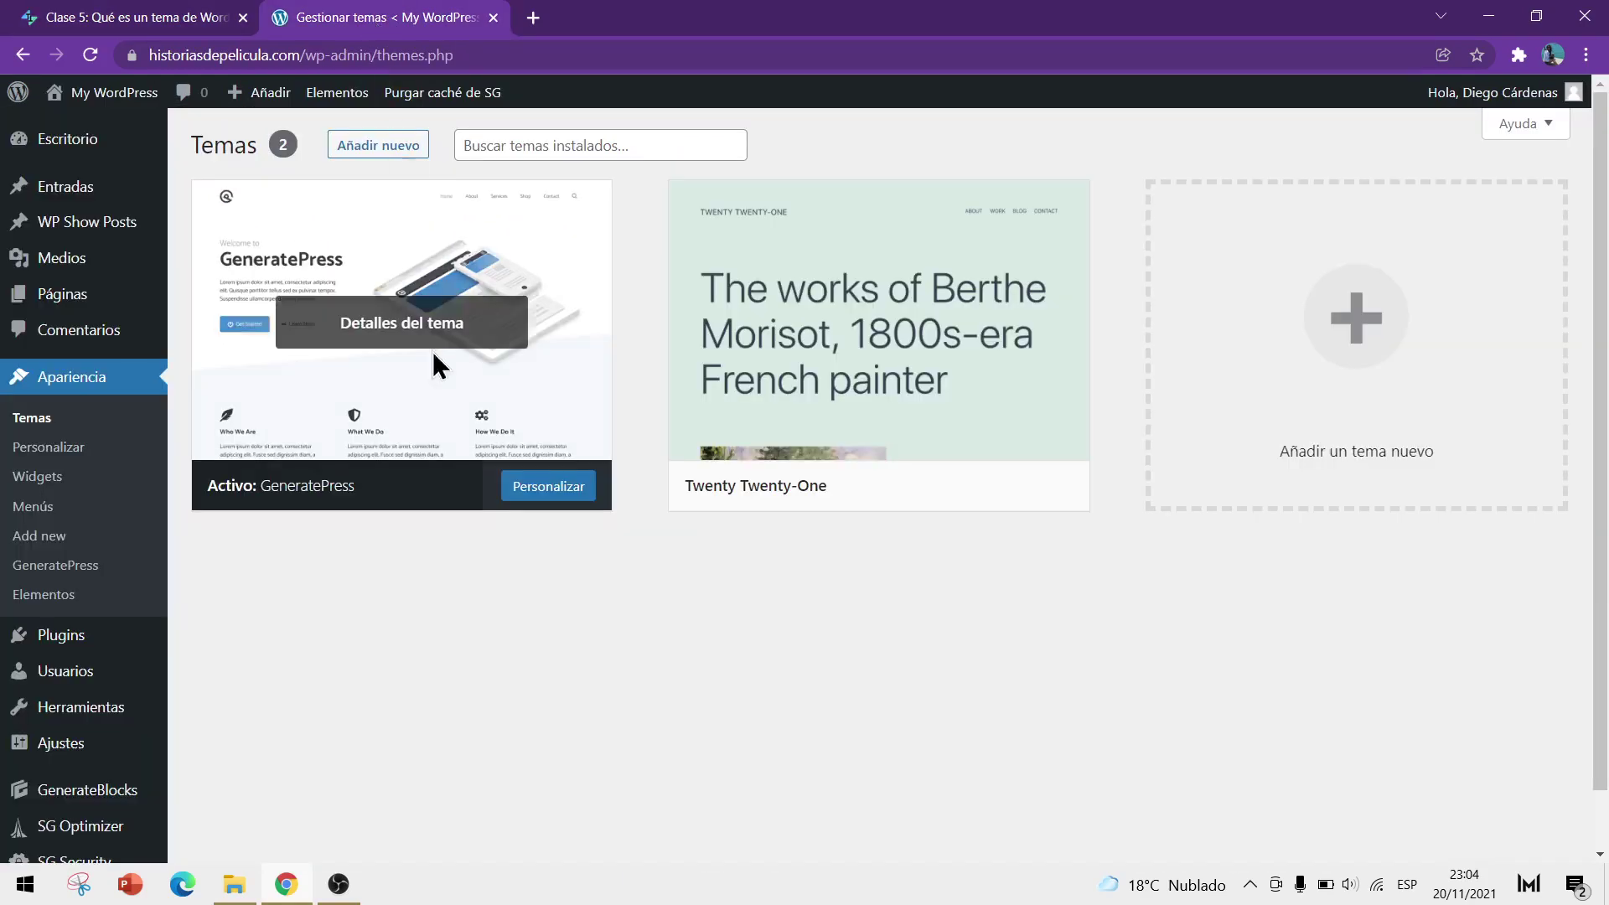
Open Apariencia > GeneratePress and its Biblioteca del sitio tab, showing the previous-import warning
{"action": "left_click", "coordinate": [77, 575]}
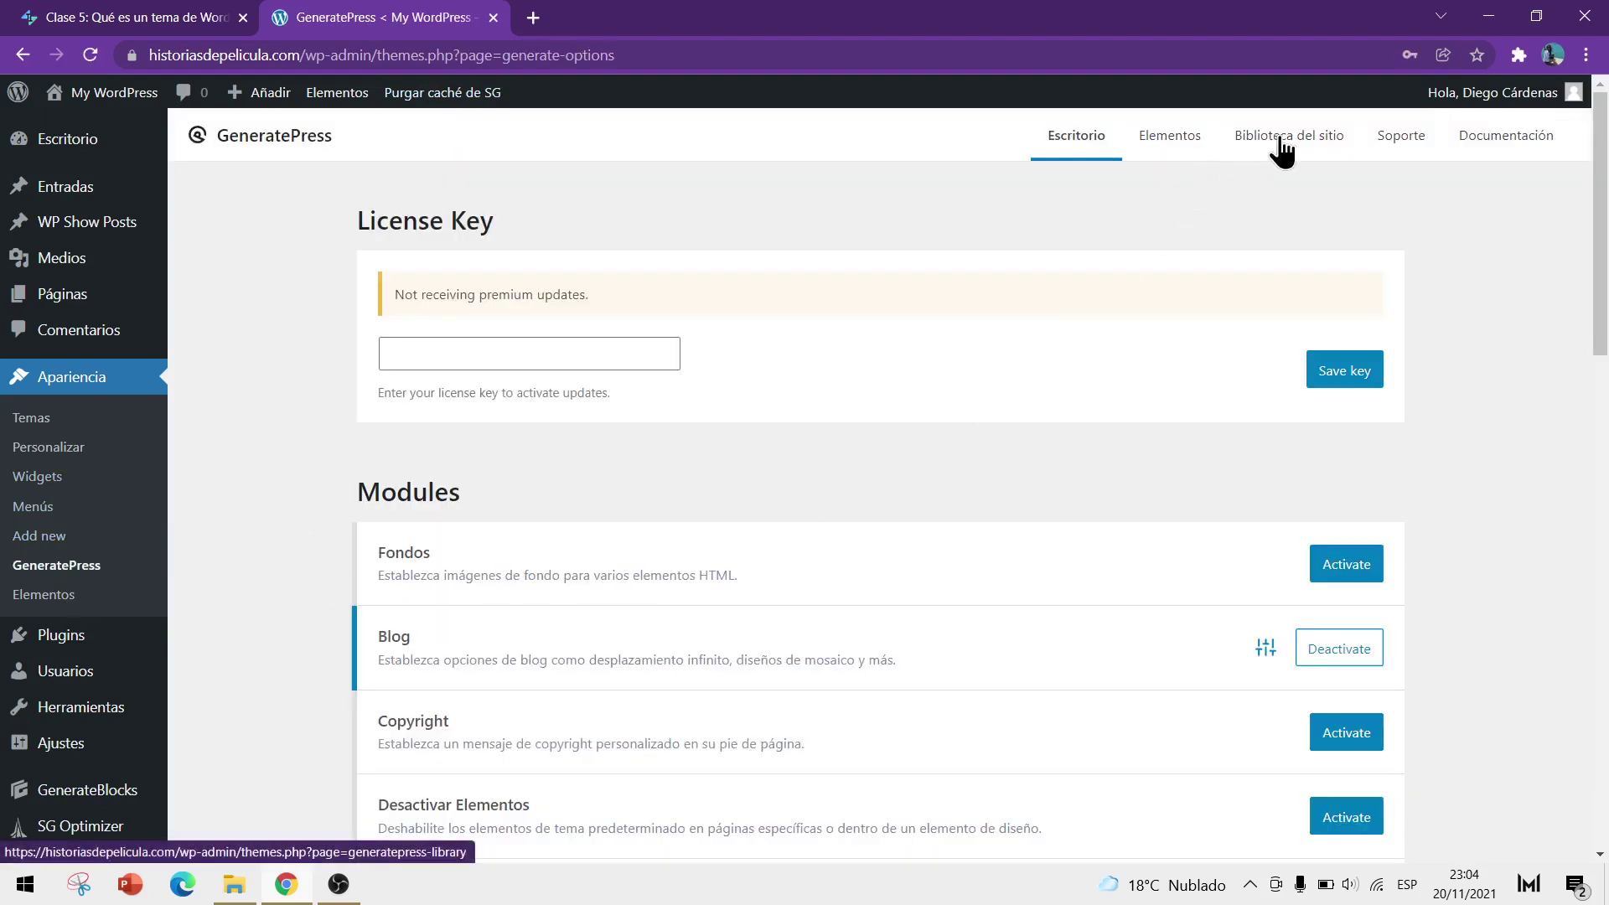
{"action": "left_click", "coordinate": [1282, 144]}
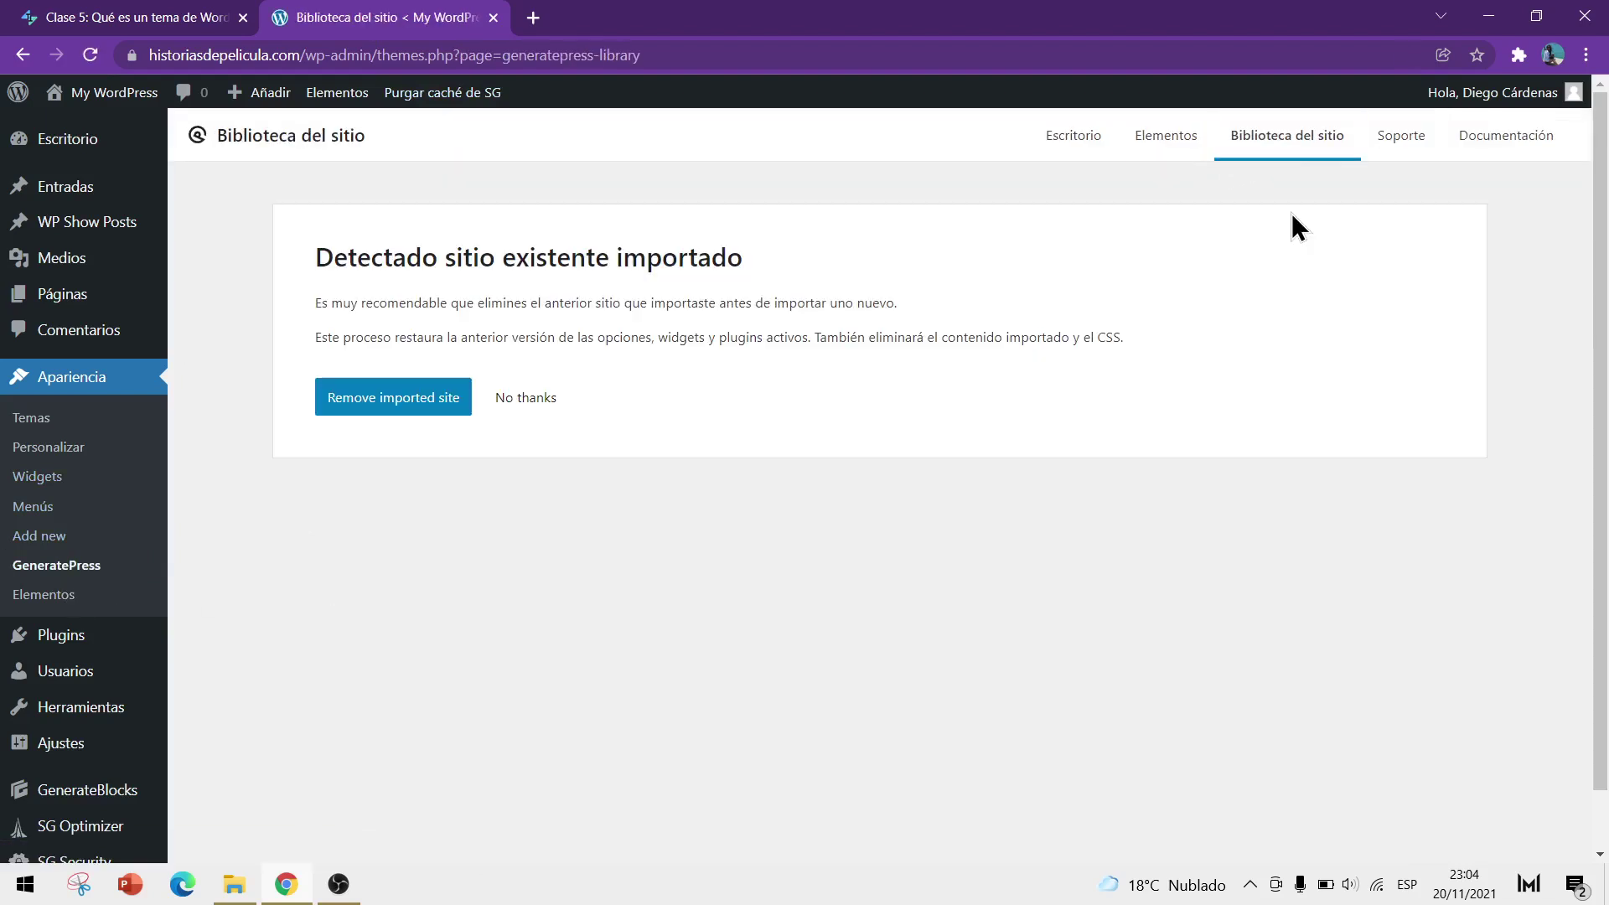